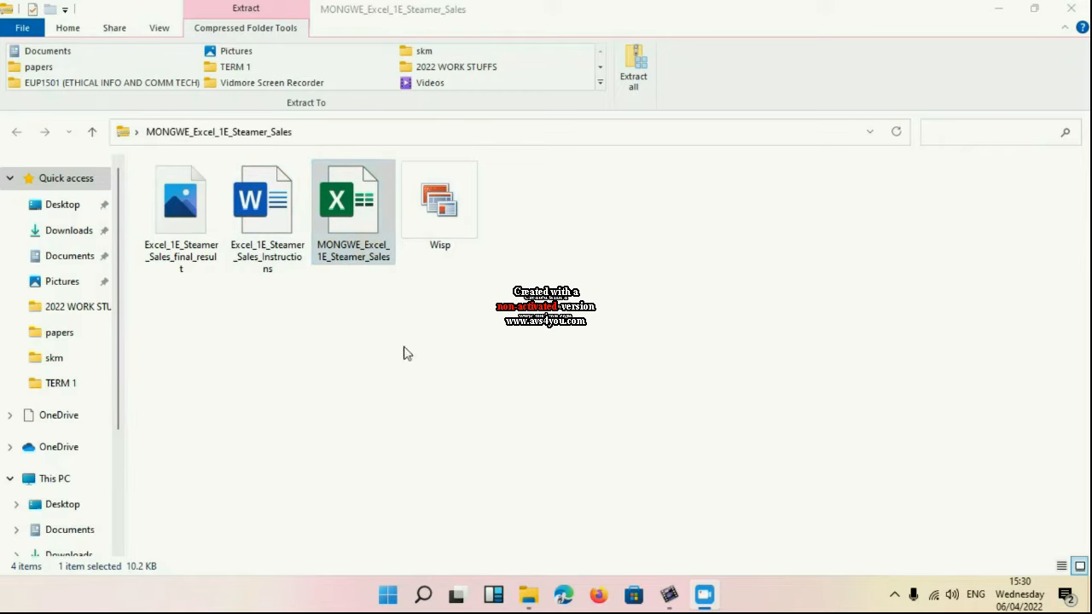
# - Open the Excel_1E_Steamer_Sales_final_result picture to examine the layout of the finished worksheet
pyautogui.doubleClick(182, 256)
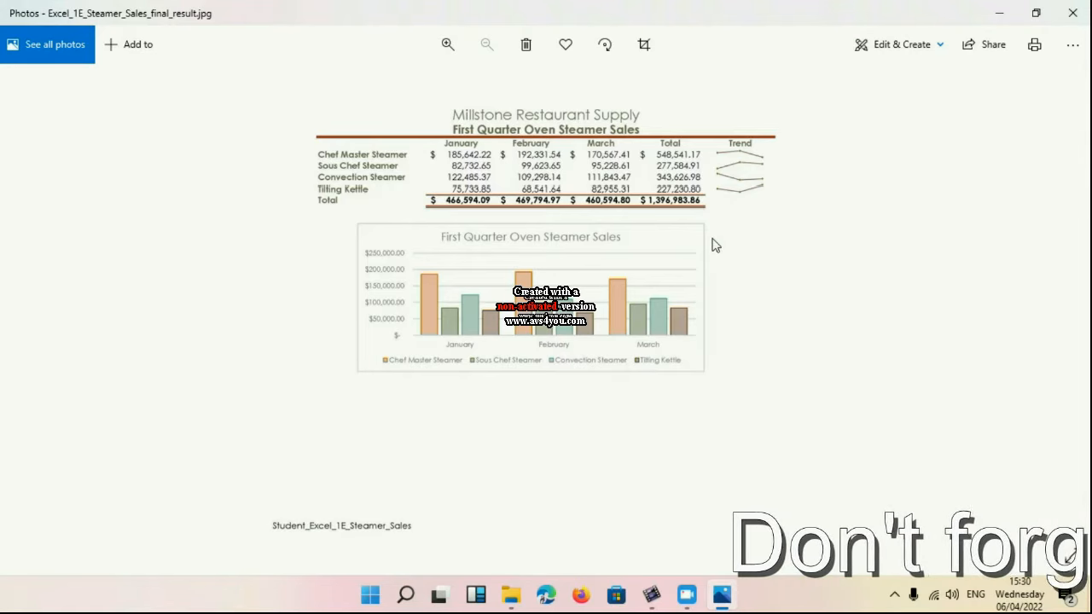
pyautogui.click(1001, 14)
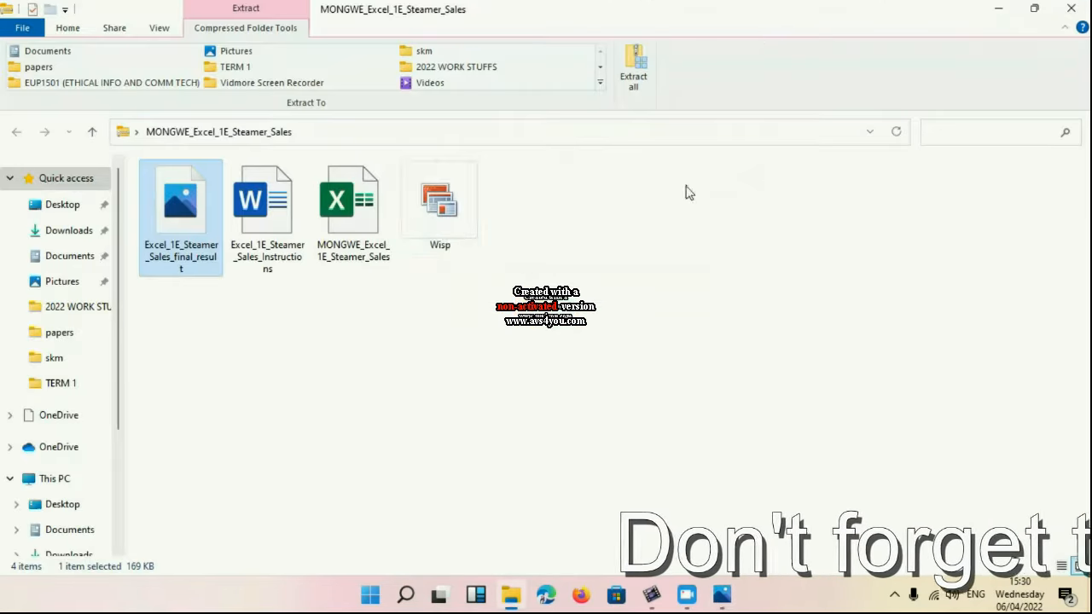
# - Open the Excel_1E_Steamer_Sales_Instructions document in Word, enable editing, and look through its project steps
pyautogui.doubleClick(278, 257)
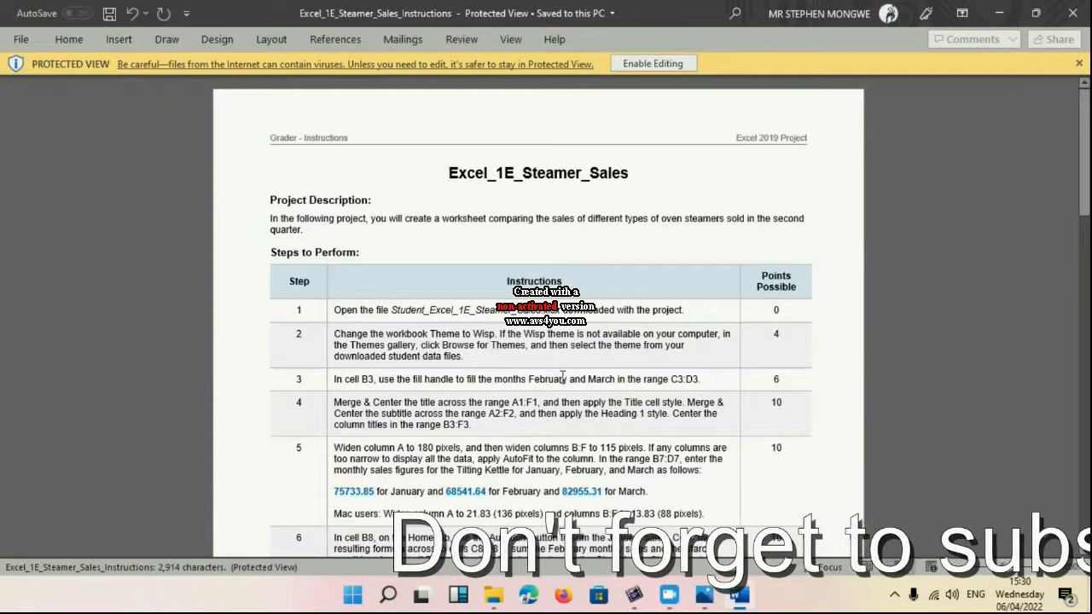
pyautogui.click(675, 70)
pyautogui.scroll(-15, 692, 240)
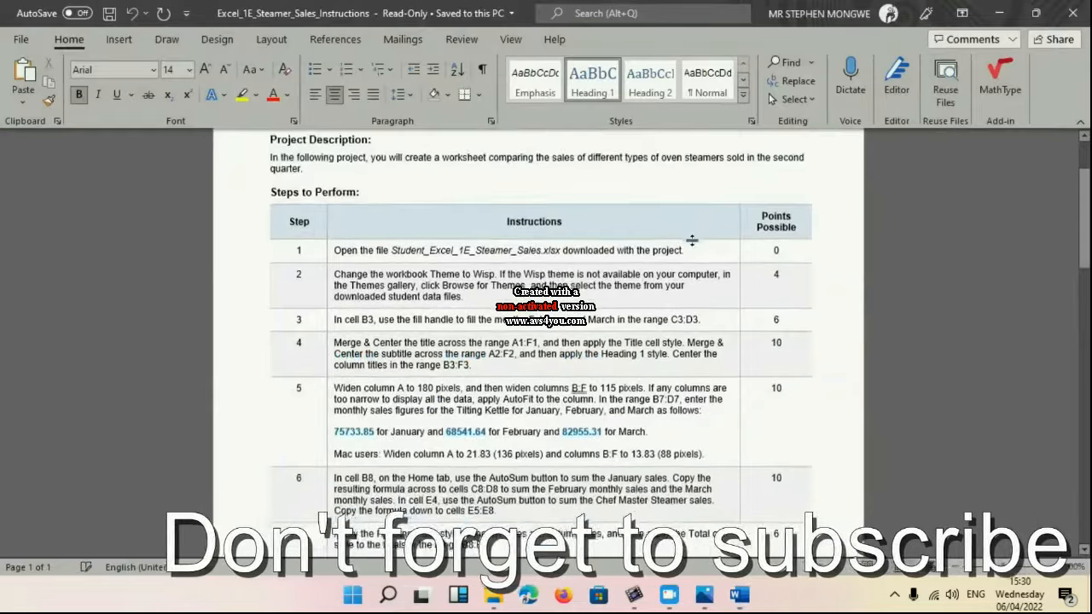
pyautogui.scroll(-10, 692, 240)
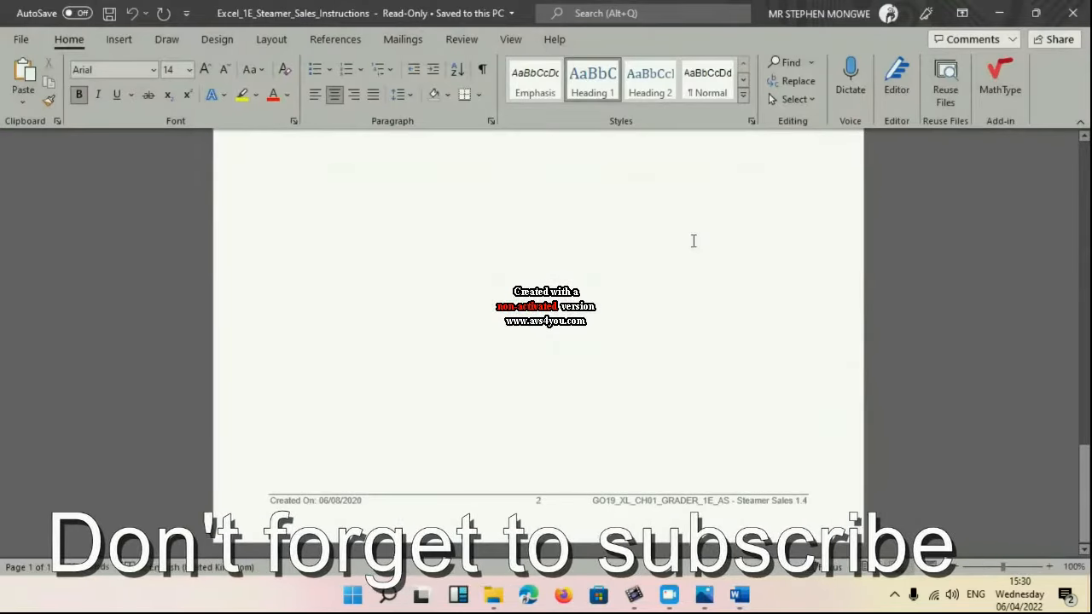
pyautogui.scroll(15, 692, 241)
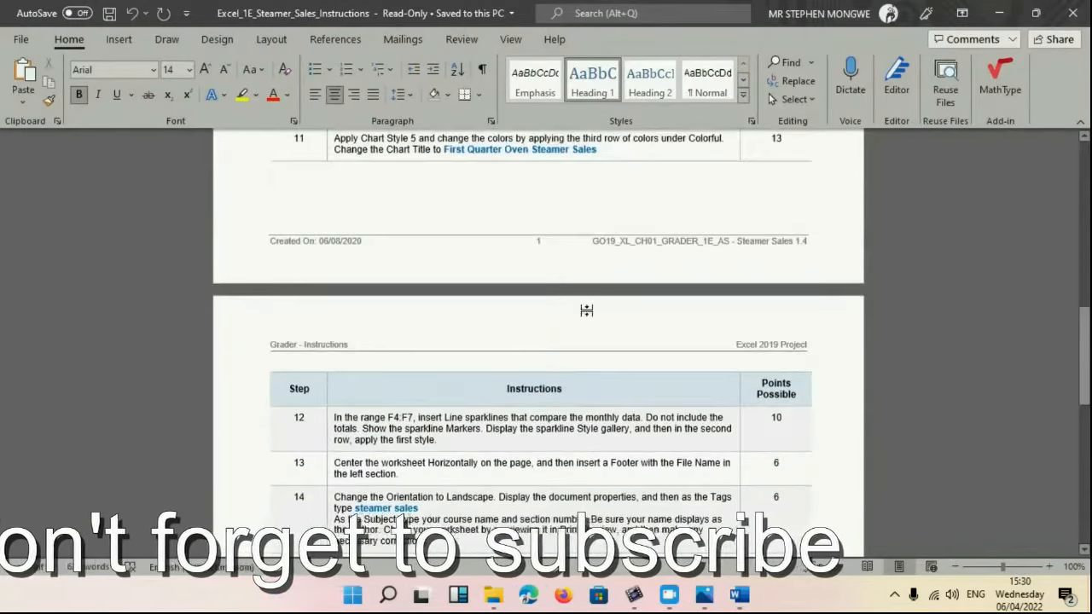
pyautogui.scroll(15, 585, 311)
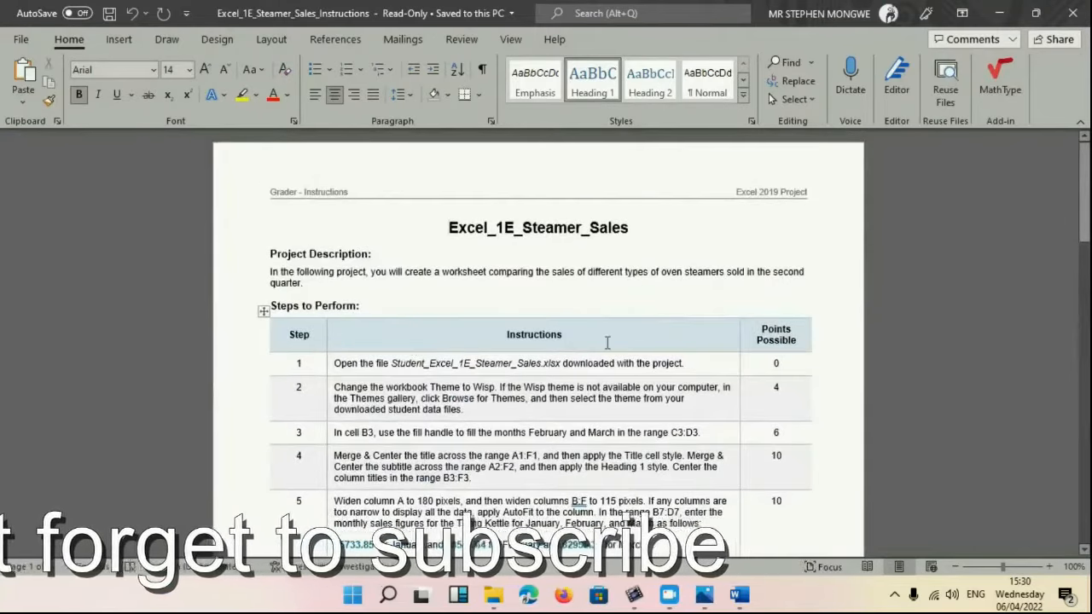
pyautogui.click(999, 13)
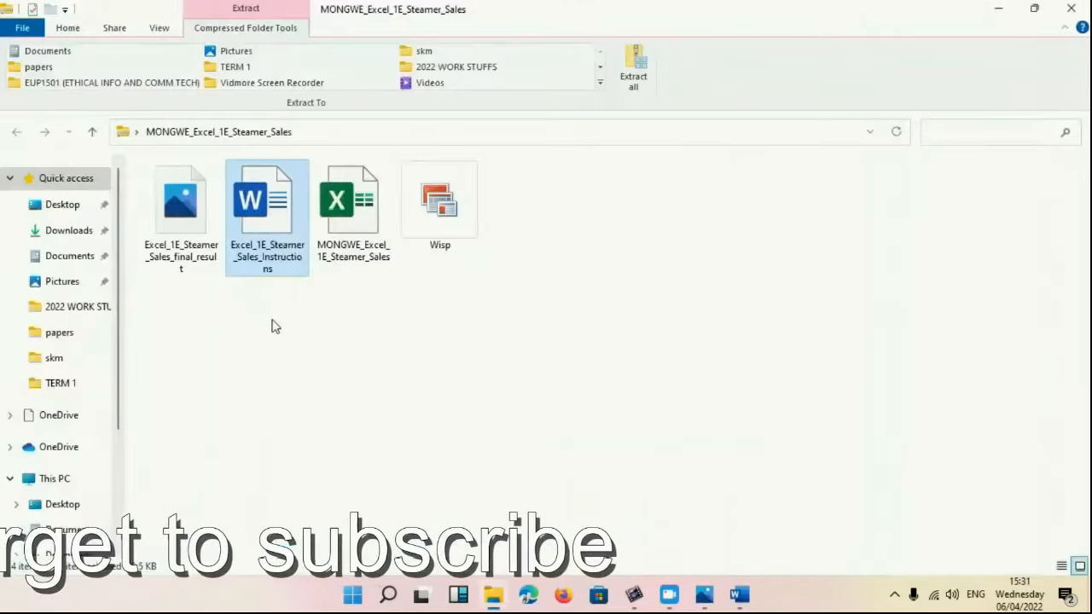
# - Open the Steamer Sales workbook from the project folder in Excel and enable editing
pyautogui.click(357, 263)
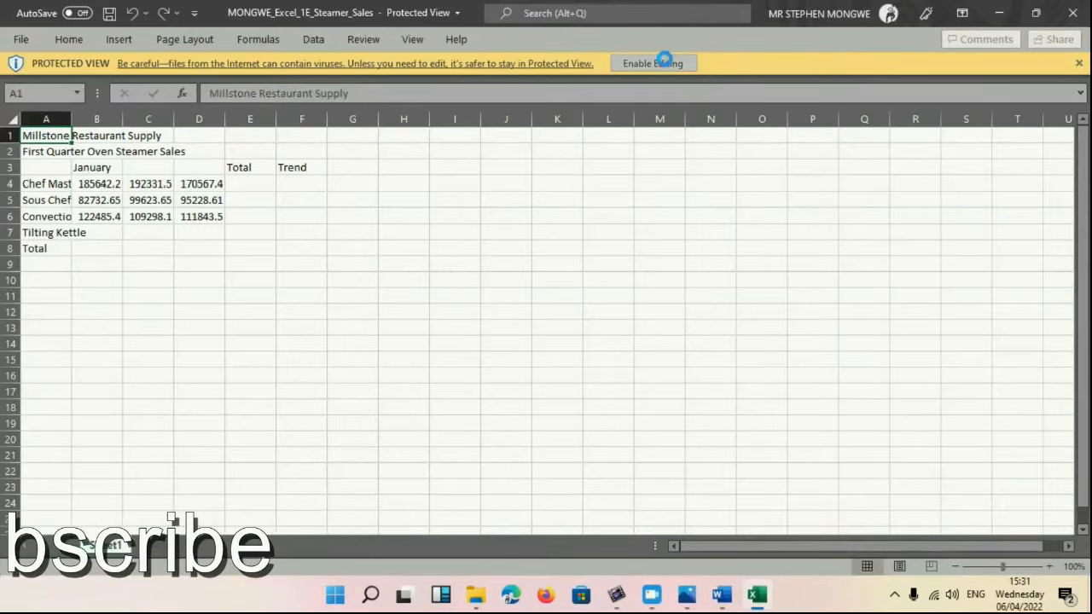
pyautogui.click(664, 62)
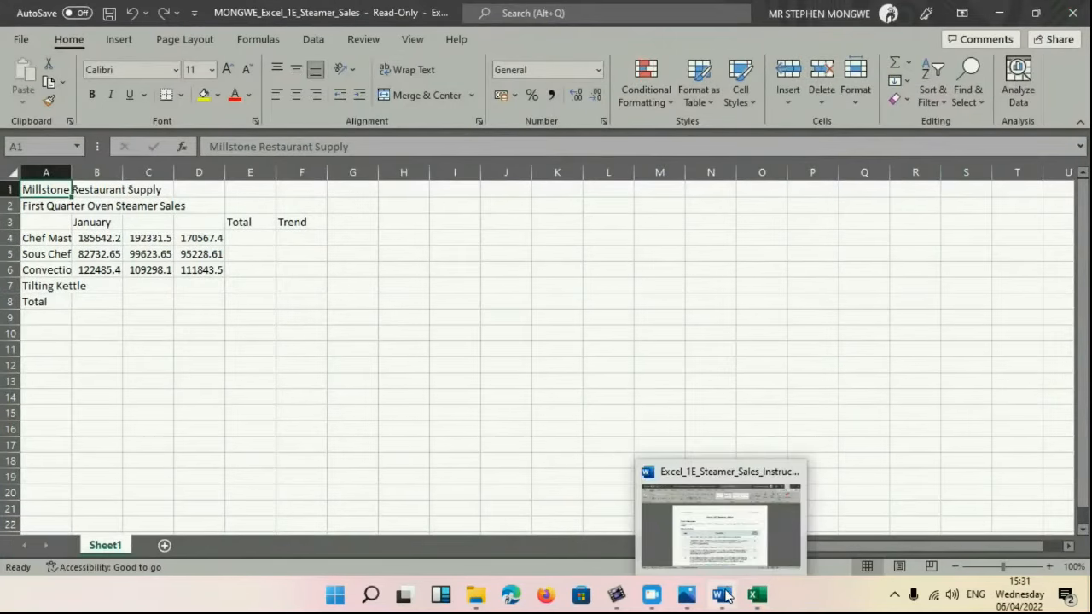
# - Switch to the Word instructions and mark the words "Theme to Wisp" in step 2 in red
pyautogui.click(721, 515)
pyautogui.scroll(-3, 468, 481)
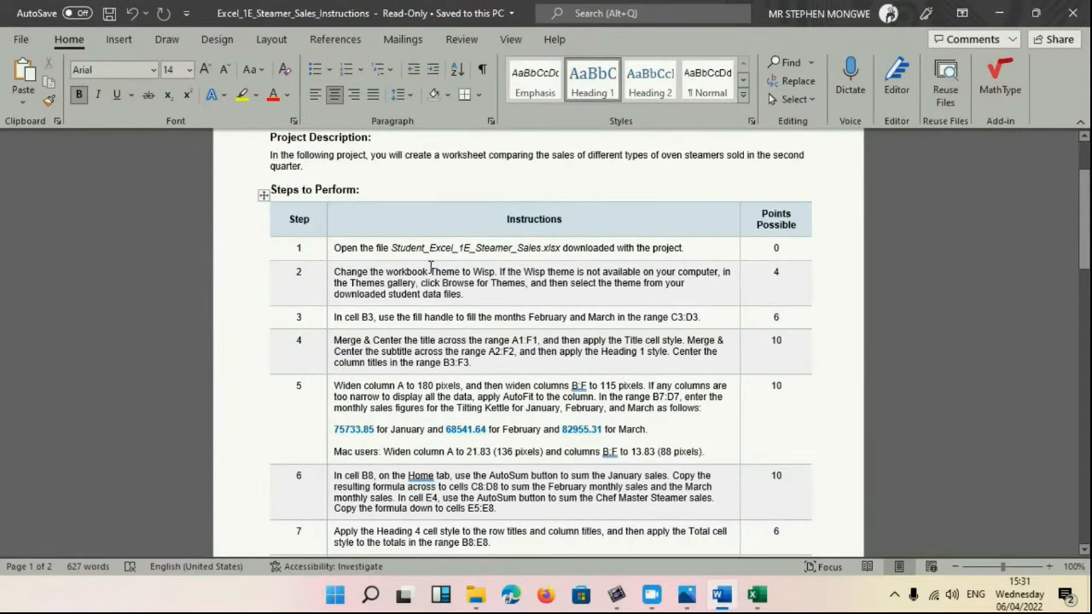
pyautogui.moveTo(434, 270); pyautogui.dragTo(495, 271)
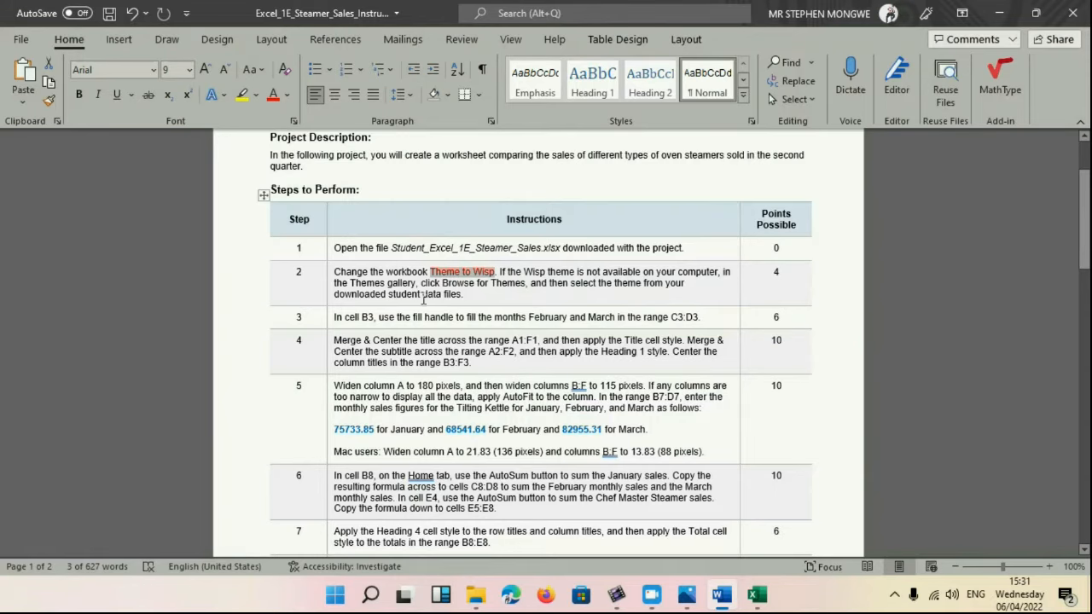
# - Return to the Excel workbook and change its theme to Wisp
pyautogui.click(999, 13)
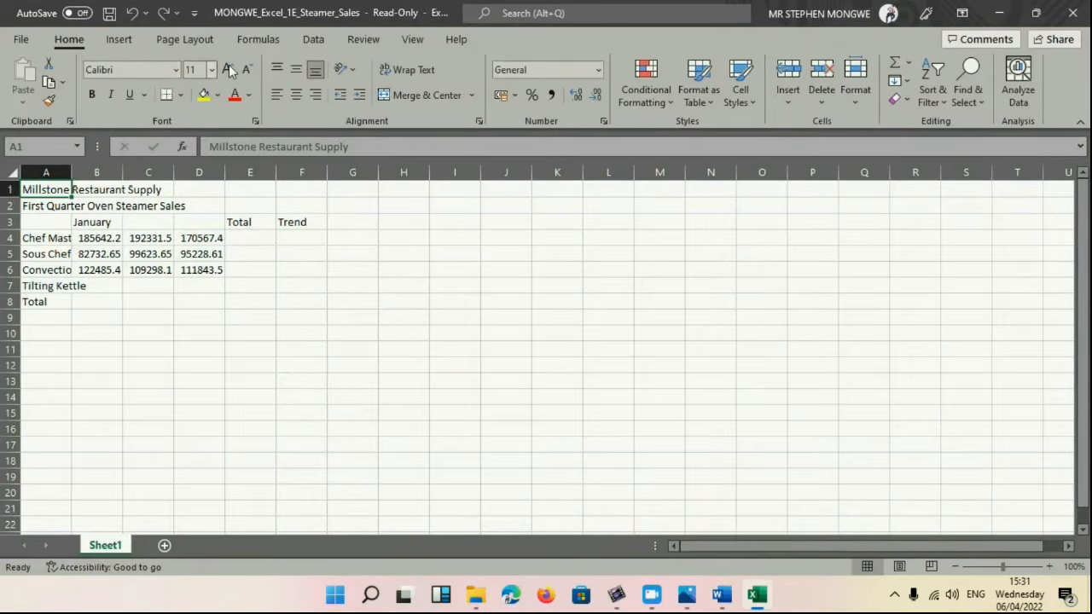
pyautogui.click(191, 46)
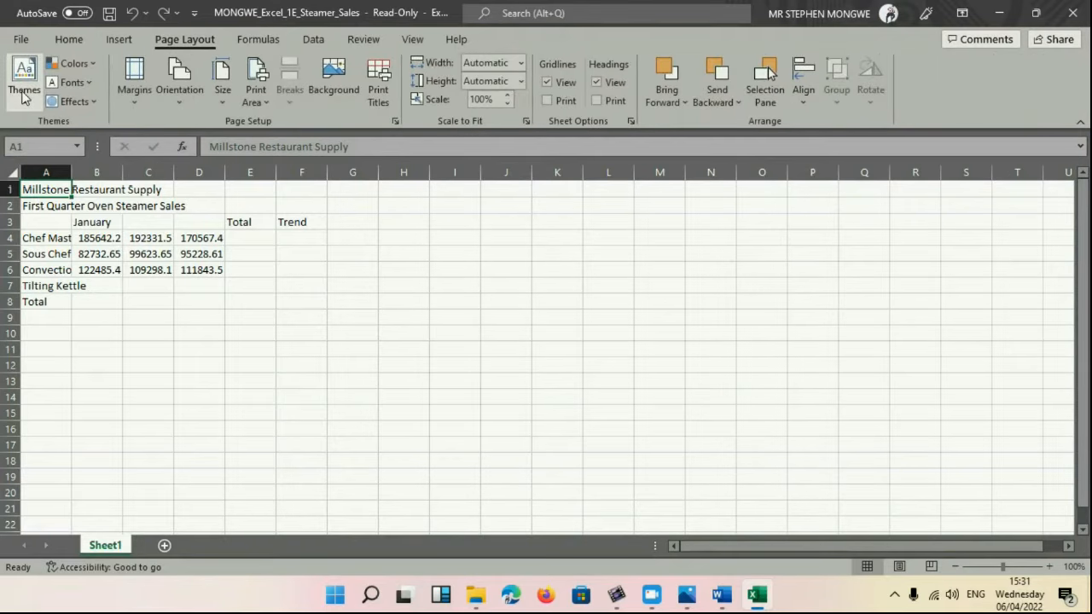
pyautogui.click(24, 92)
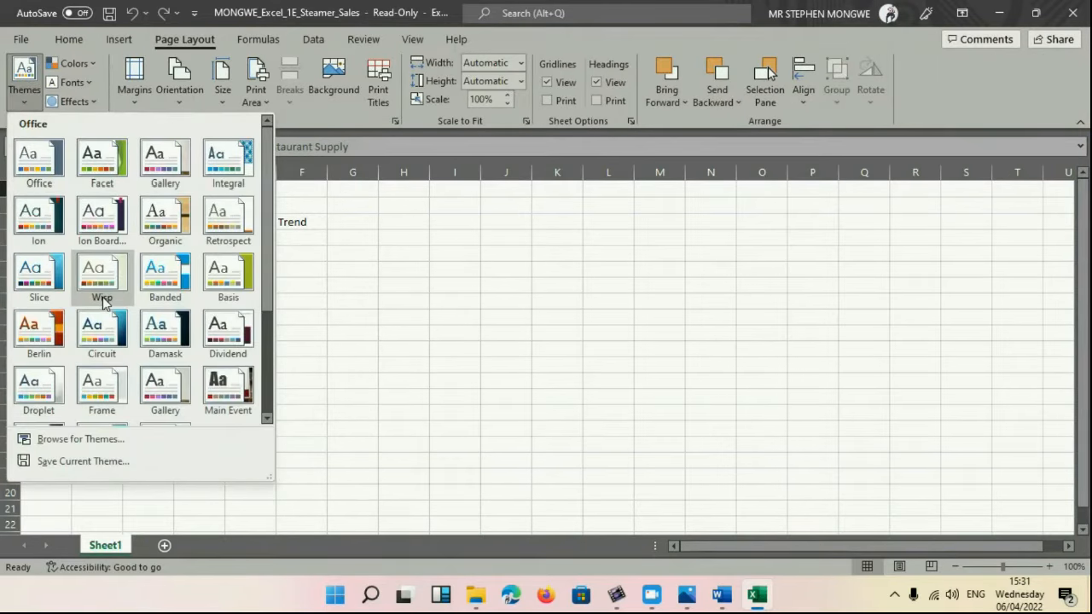
pyautogui.click(102, 289)
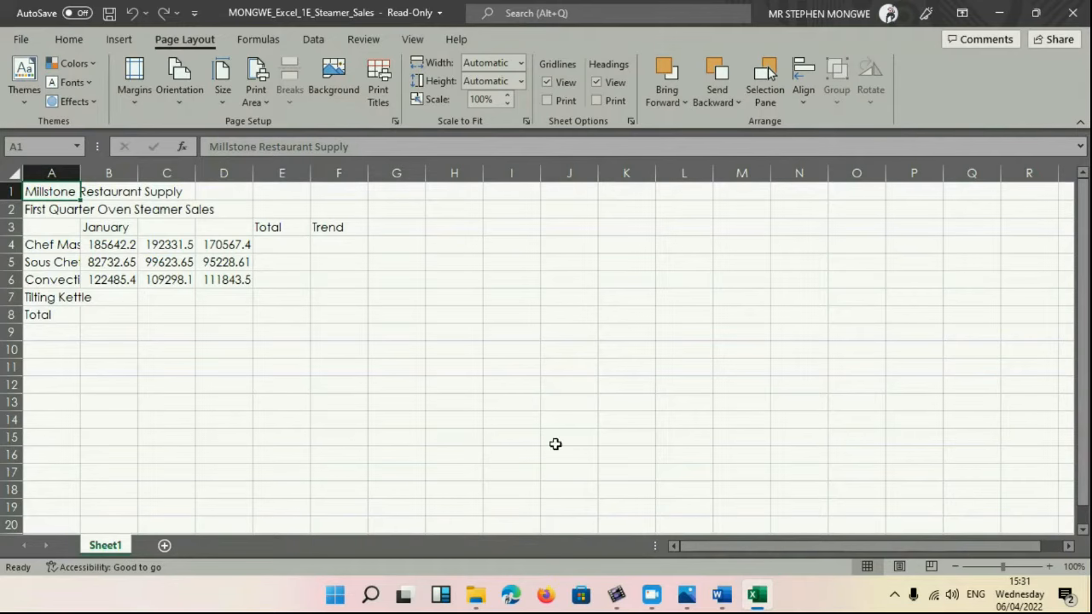
# - Switch to the Word instructions, select the points value of step 2, and read step 3 about filling the months
pyautogui.click(723, 594)
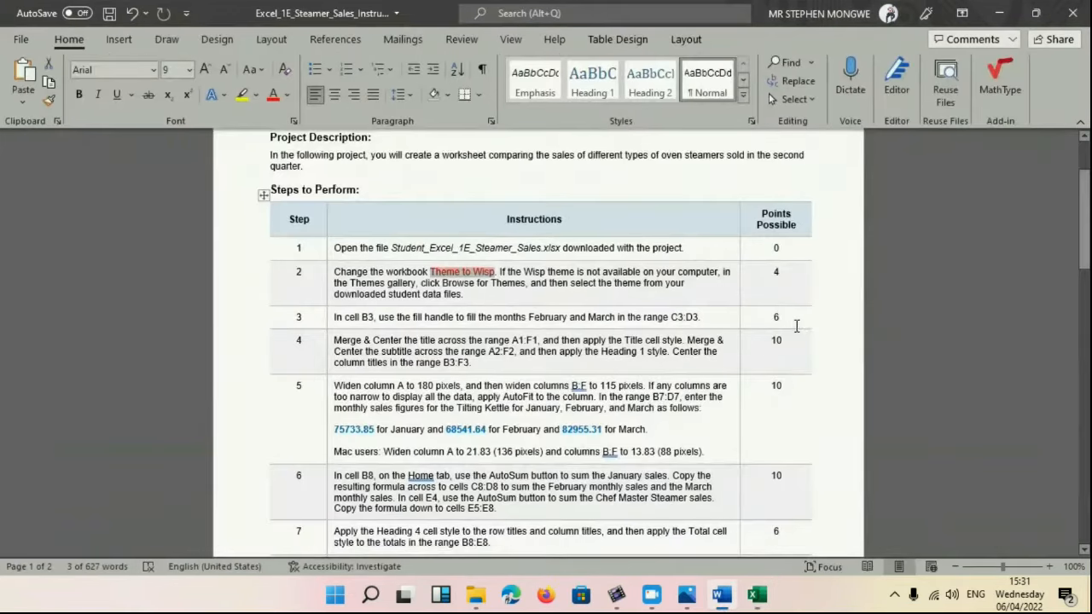
pyautogui.doubleClick(793, 283)
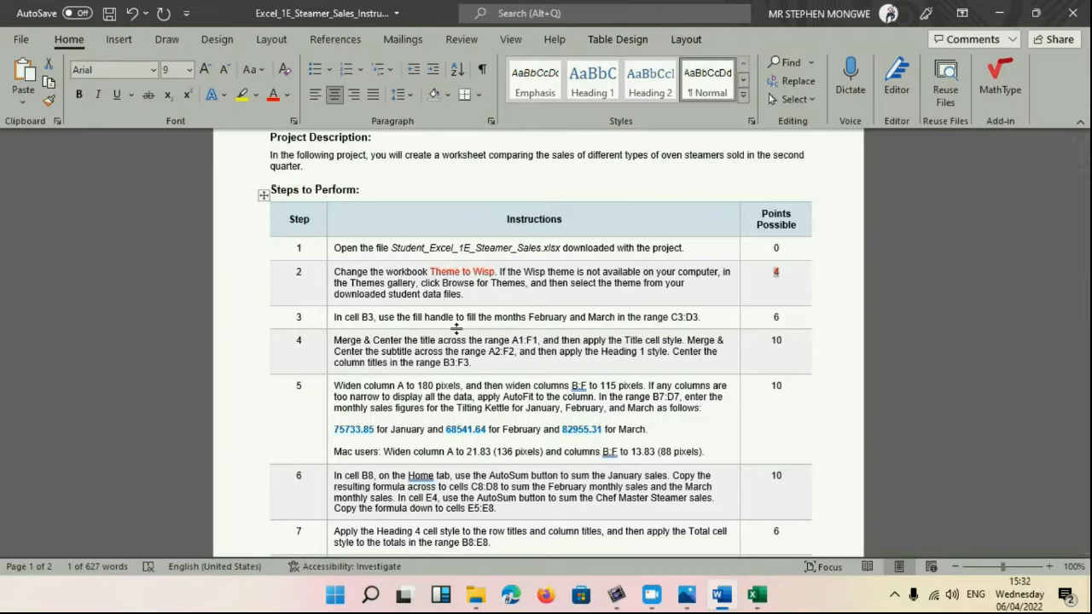
# - In the Excel worksheet, fill February and March into C3:D3 by extending the January series from cell B3
pyautogui.click(998, 12)
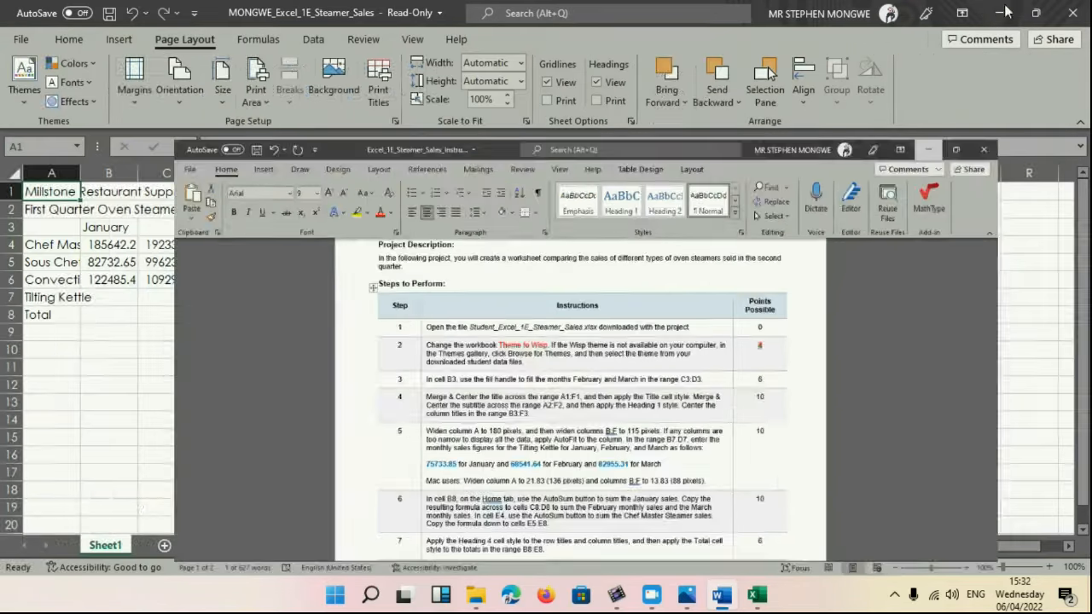
pyautogui.click(116, 228)
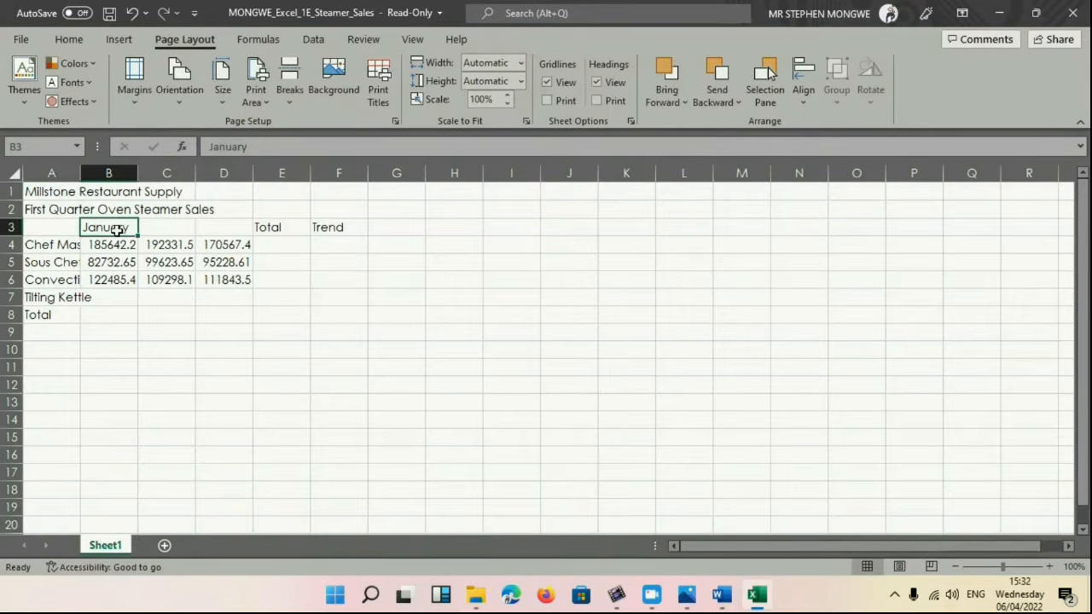
pyautogui.click(174, 229)
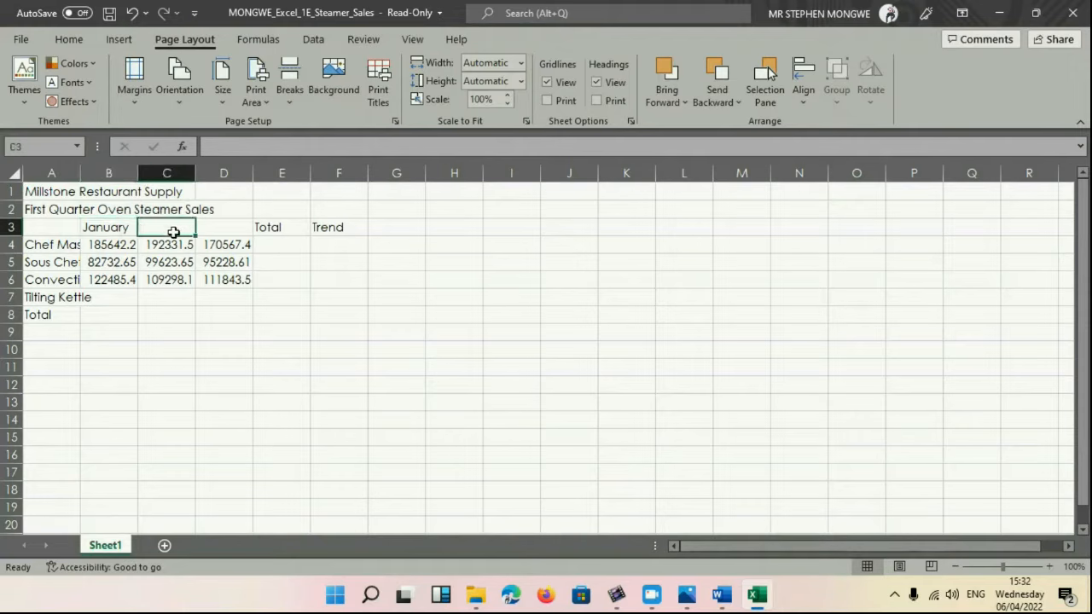
pyautogui.click(226, 238)
pyautogui.click(226, 226)
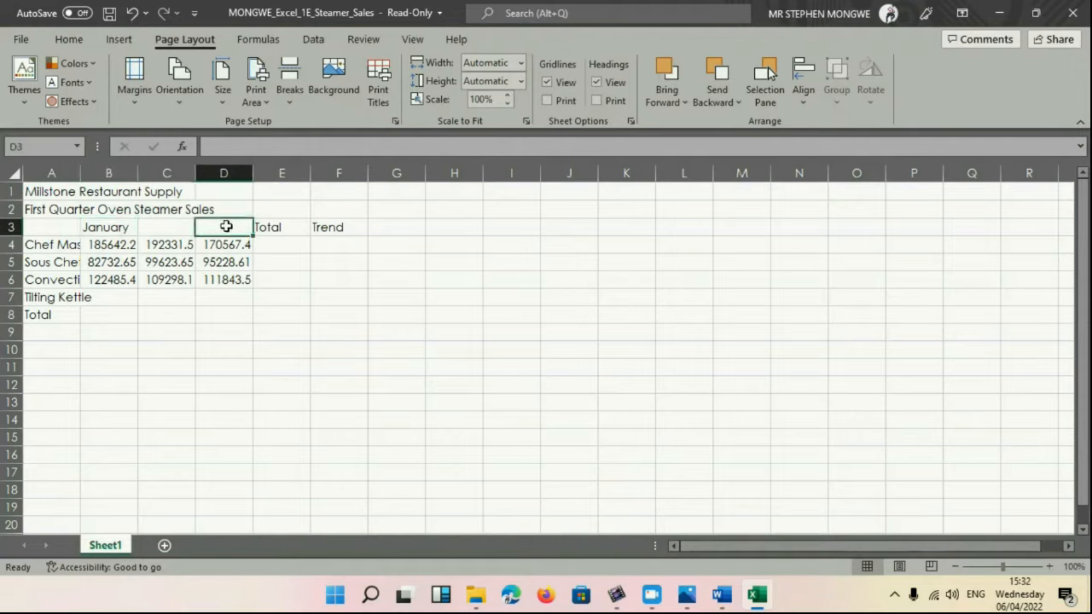
pyautogui.click(167, 230)
pyautogui.click(211, 230)
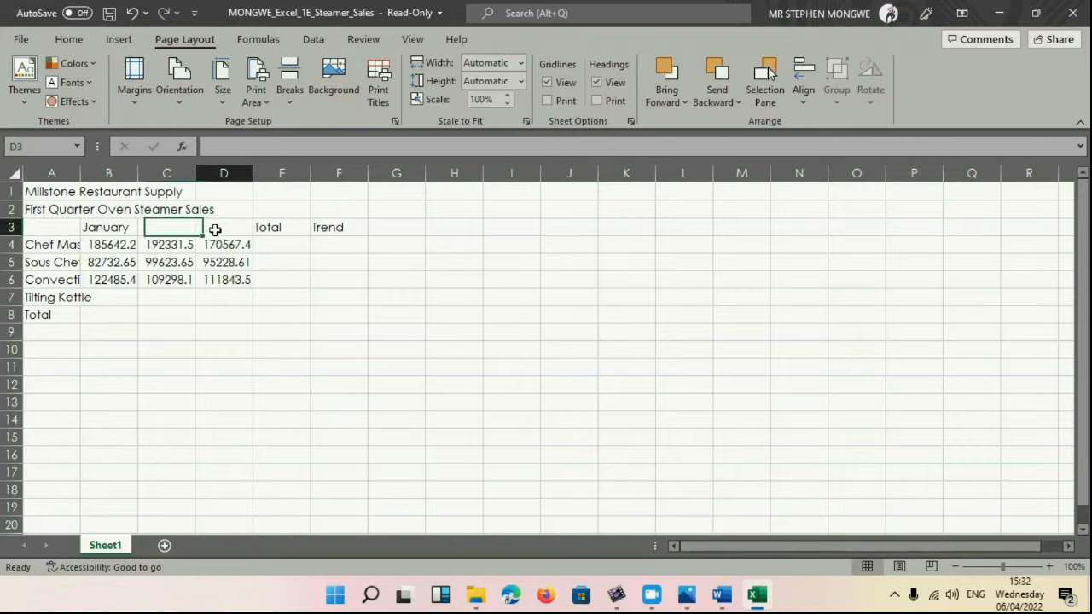
pyautogui.click(114, 228)
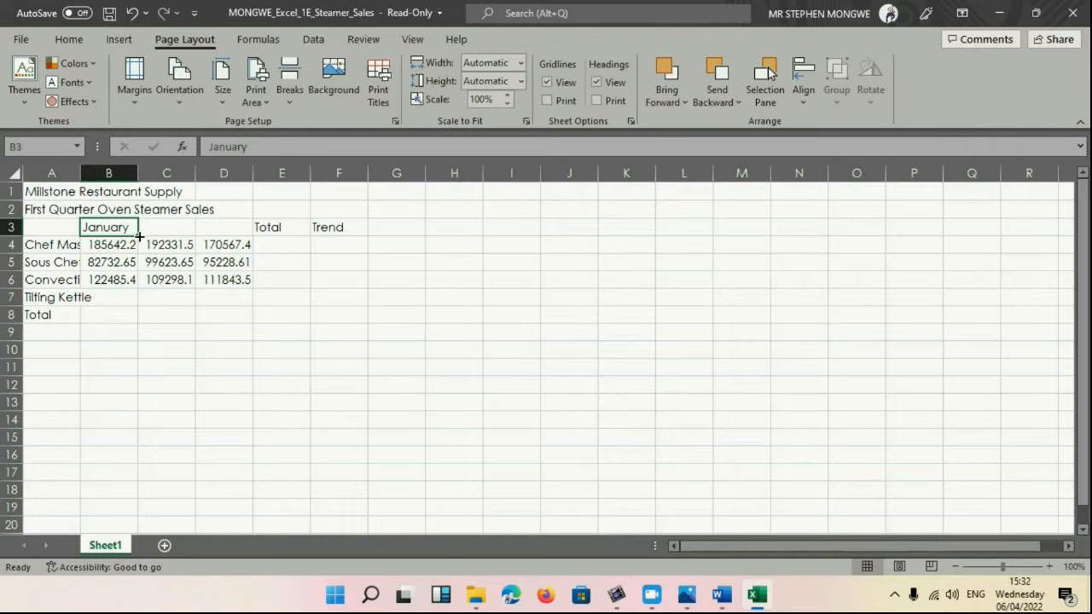
pyautogui.moveTo(139, 236); pyautogui.dragTo(237, 237)
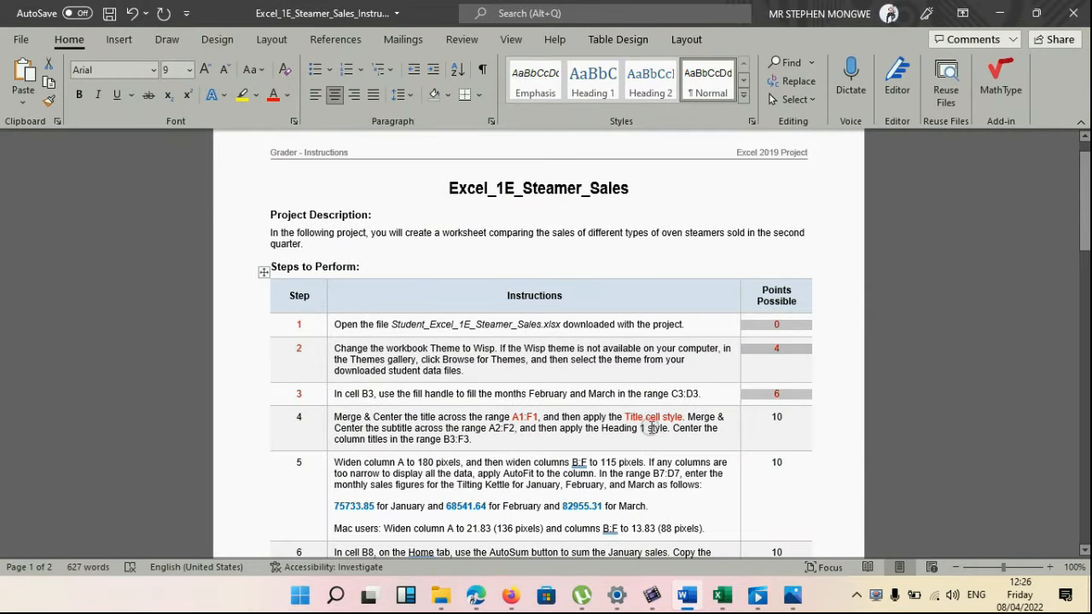
# - Switch to the Excel worksheet and merge and center the title "Millstone Restaurant Supply" across A1:F1
pyautogui.moveTo(725, 594)
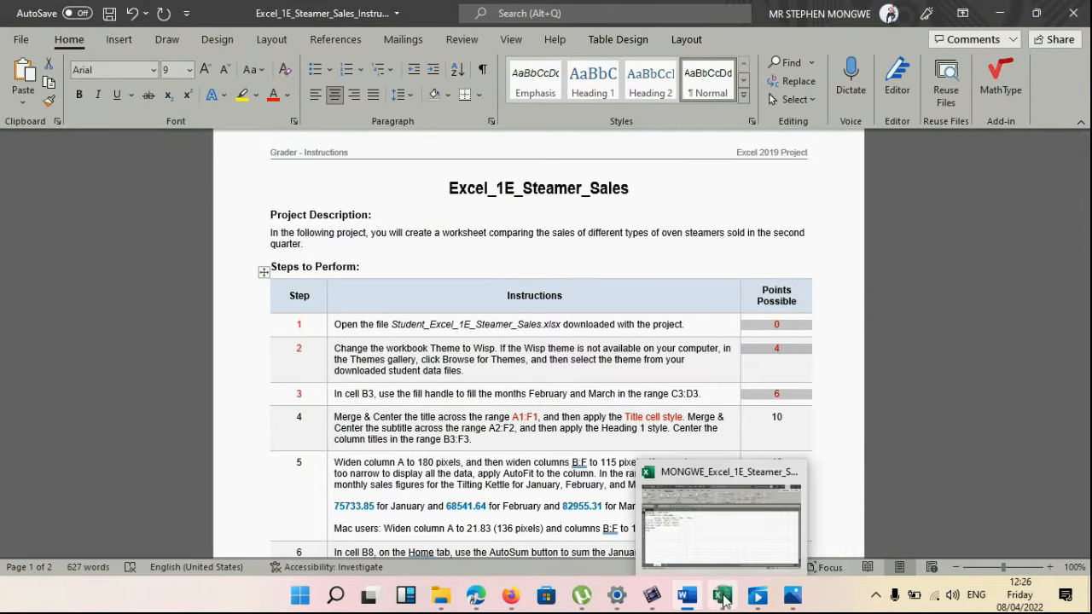
pyautogui.click(726, 558)
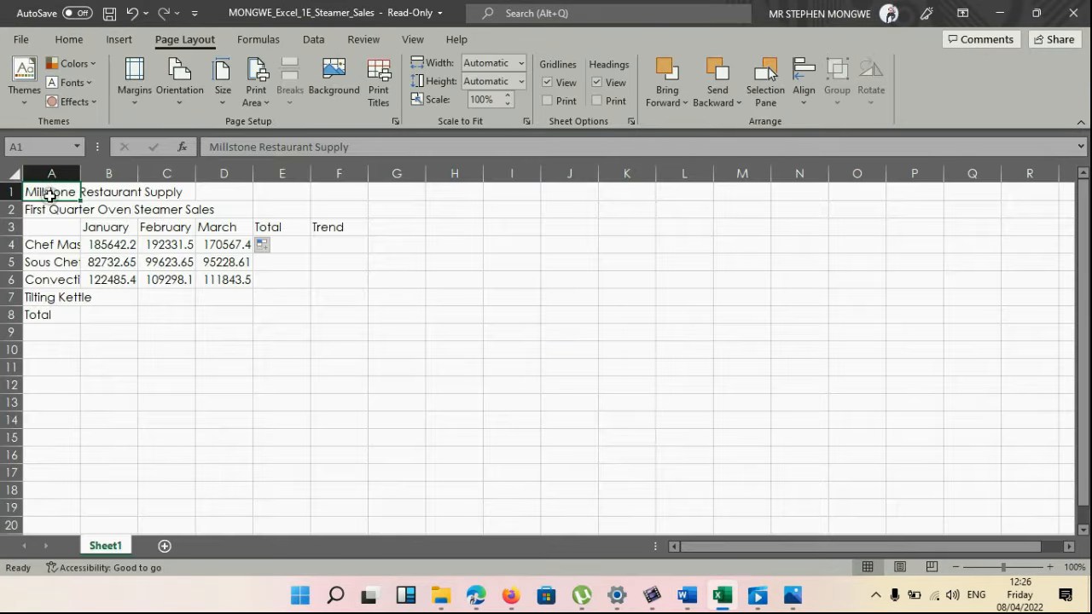
pyautogui.click(339, 195)
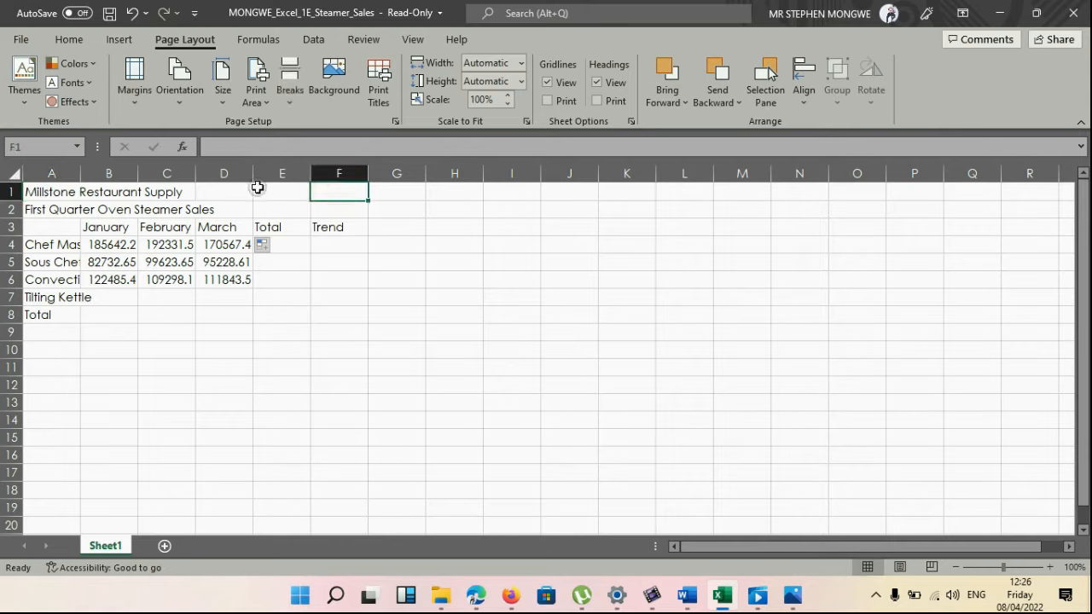
pyautogui.click(57, 193)
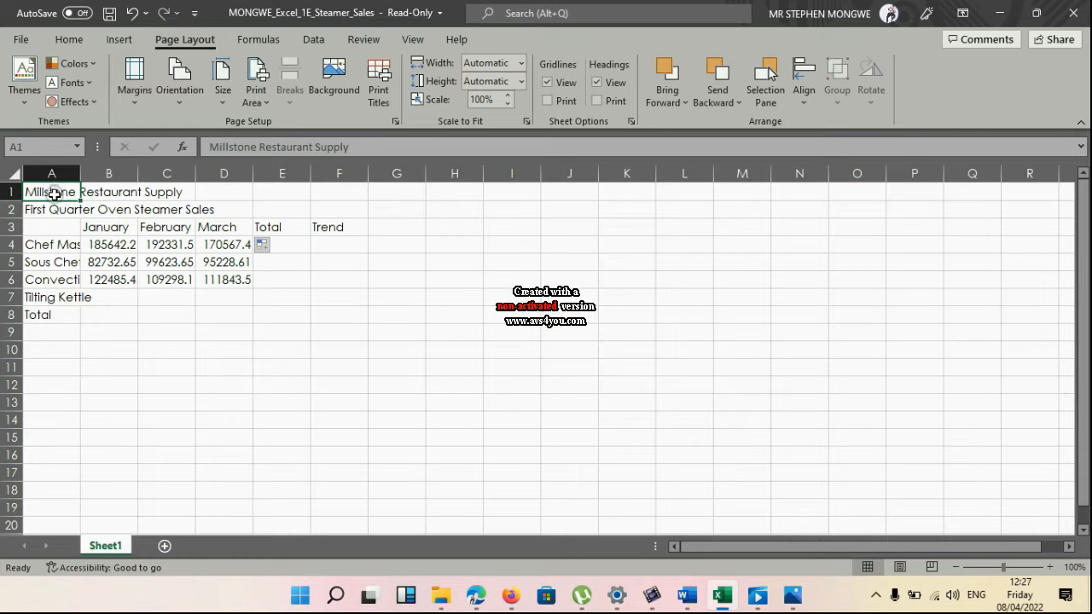
pyautogui.moveTo(53, 194); pyautogui.dragTo(337, 193)
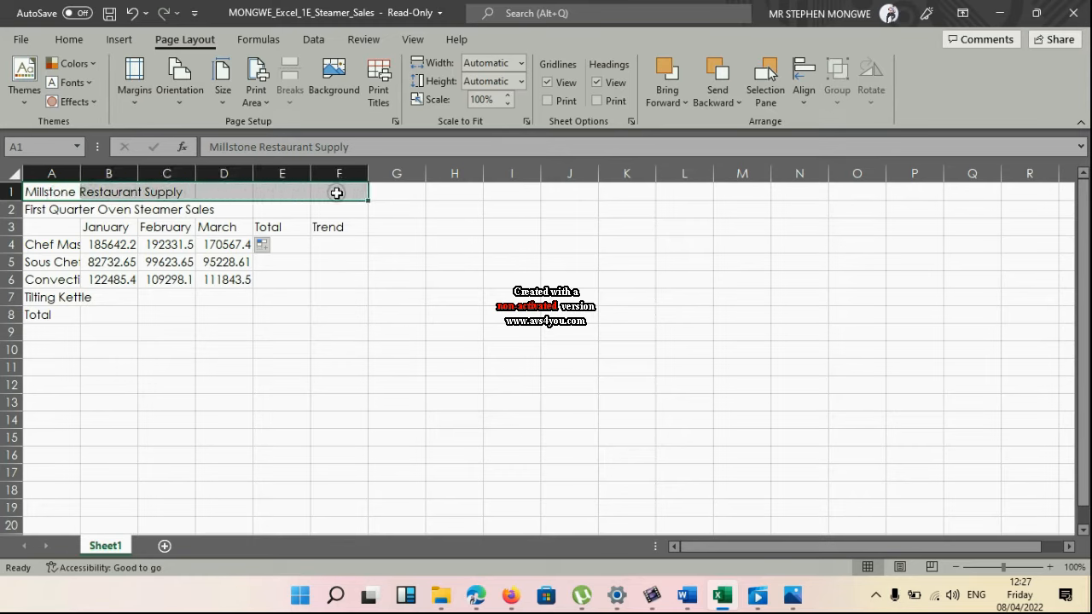
pyautogui.click(69, 39)
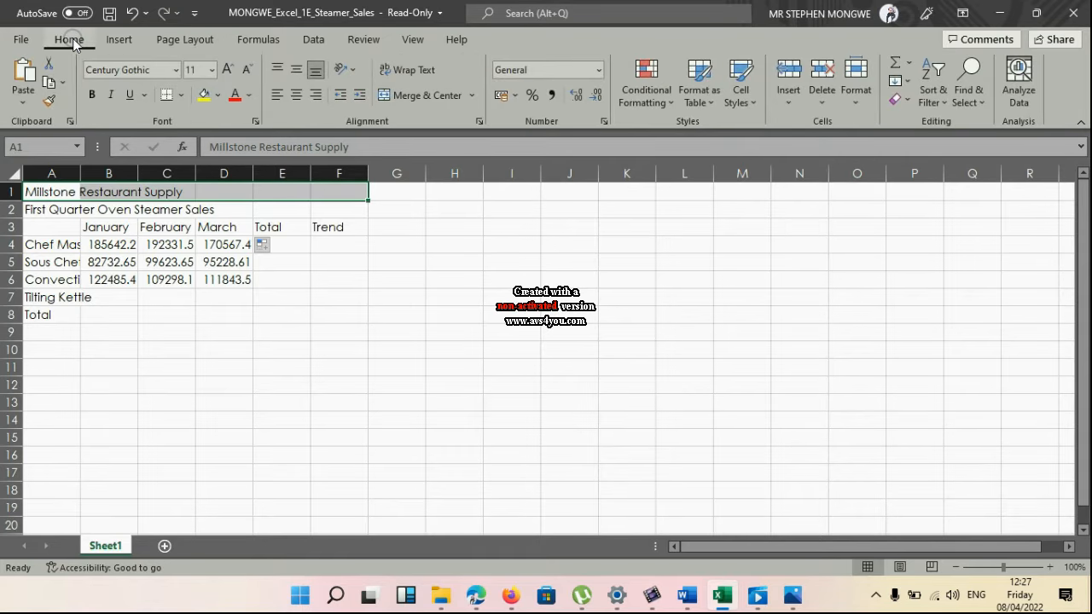
pyautogui.click(426, 95)
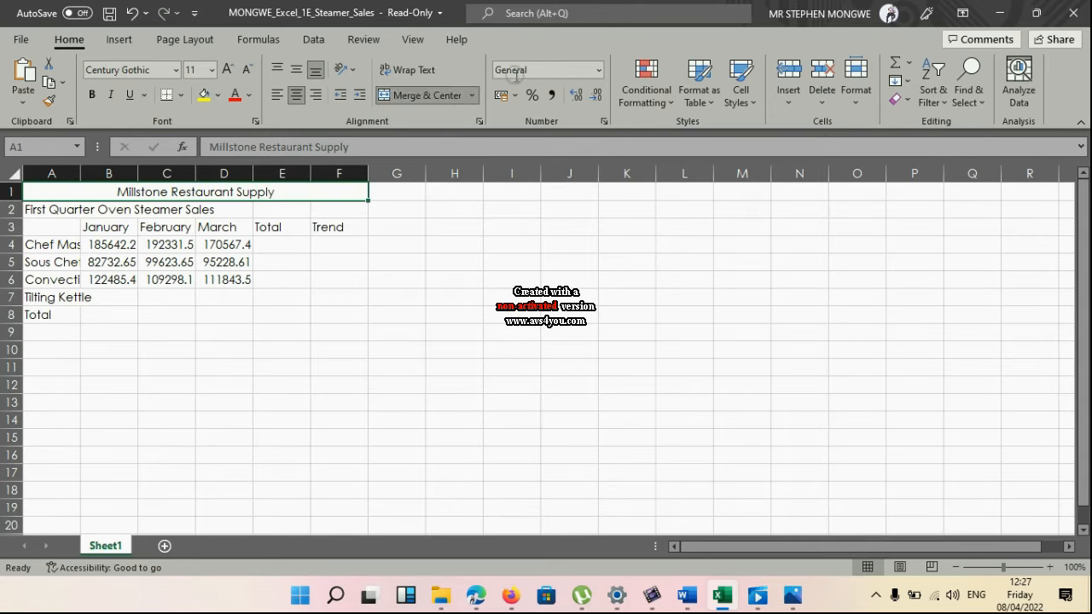
# - Apply the Title cell style to the merged worksheet title in A1:F1
pyautogui.click(756, 109)
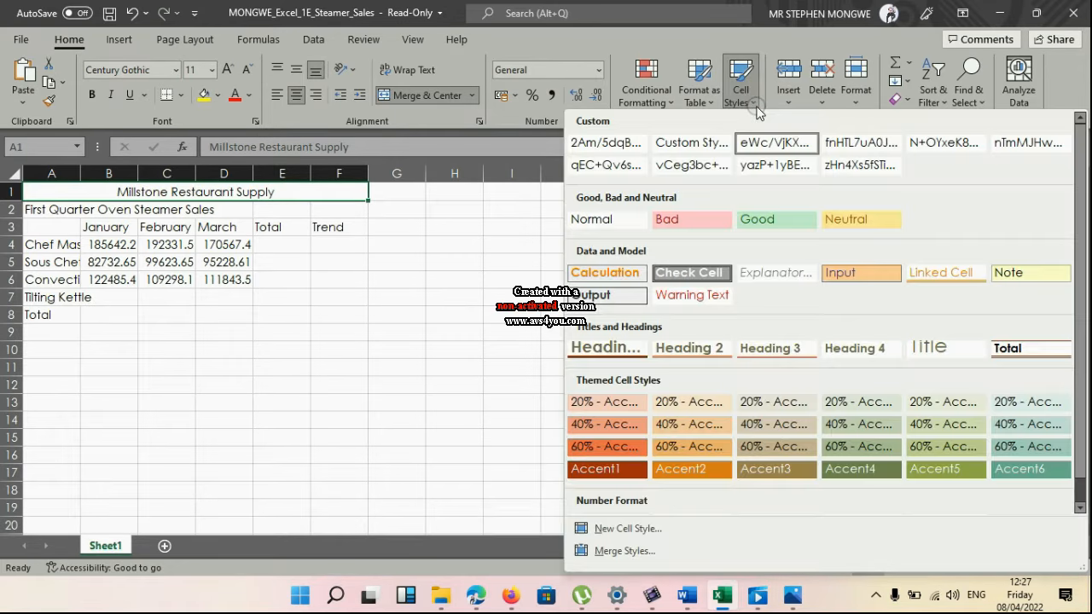
pyautogui.click(928, 354)
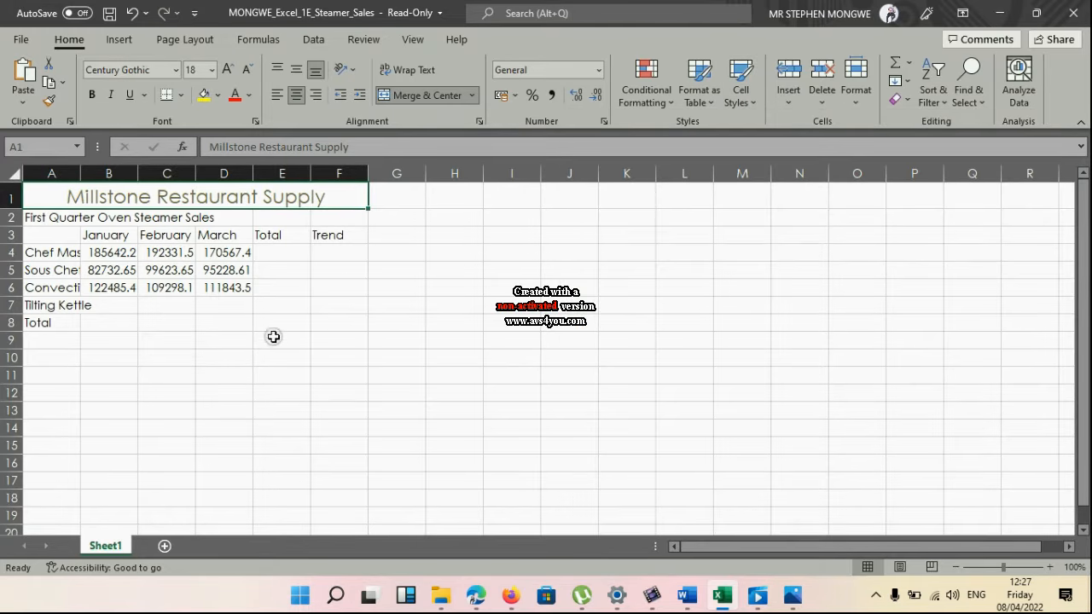
pyautogui.moveTo(699, 604)
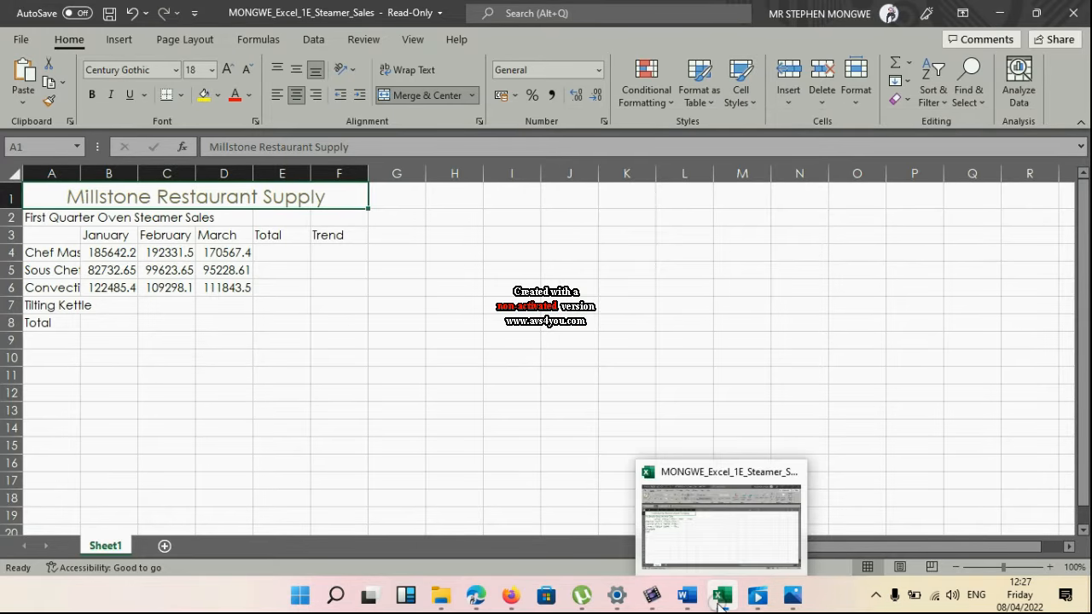
# - Consult step 4 of the Word instructions, return to the Excel worksheet, and merge and center the subtitle "First Quarter Oven Steamer Sales" across A2:F2
pyautogui.click(687, 542)
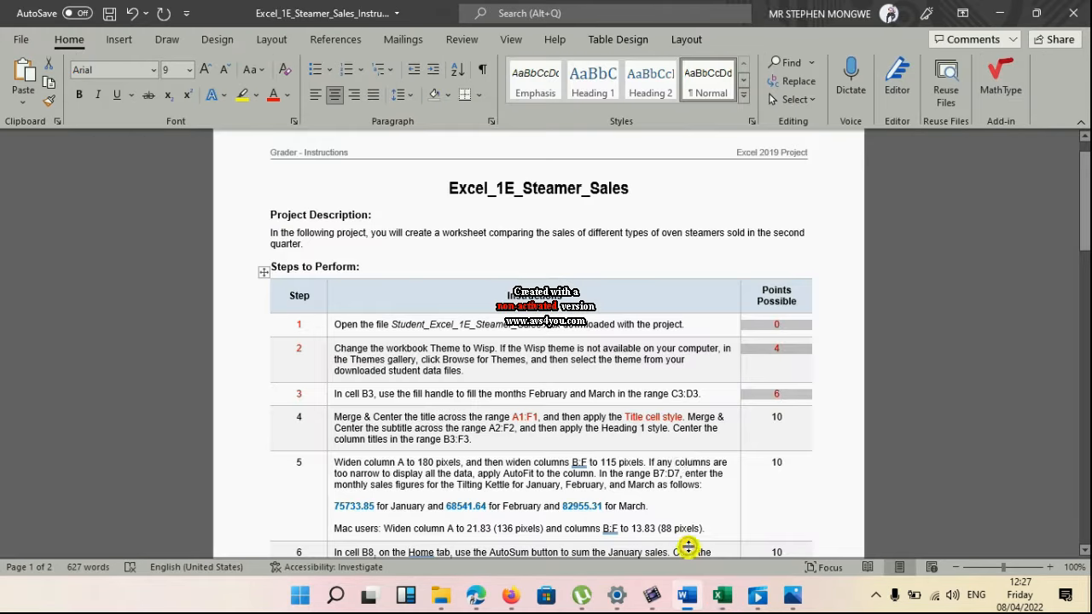
pyautogui.scroll(-3, 701, 448)
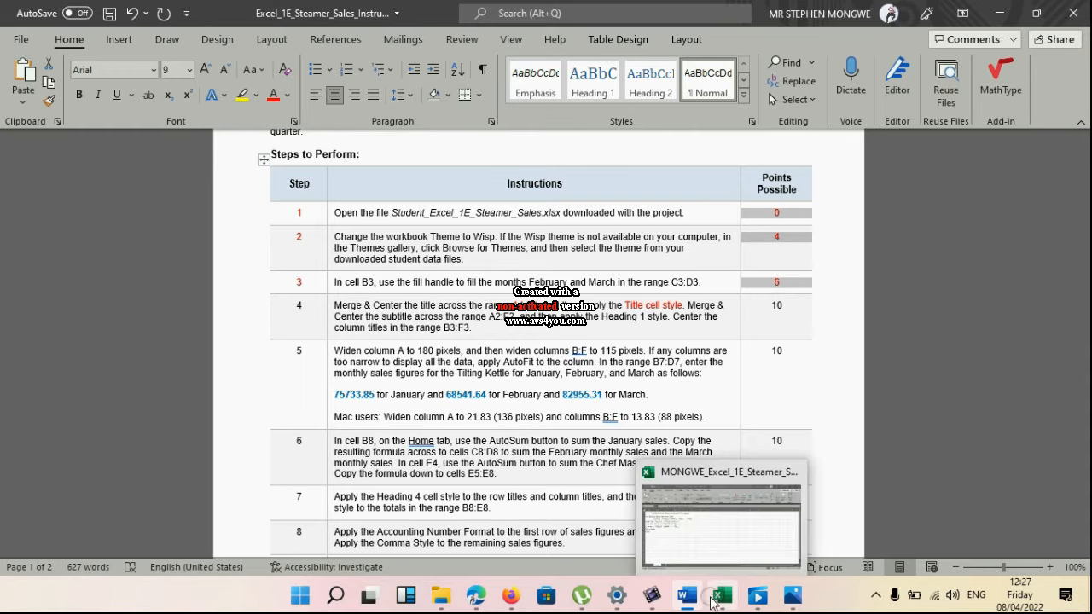
pyautogui.click(724, 604)
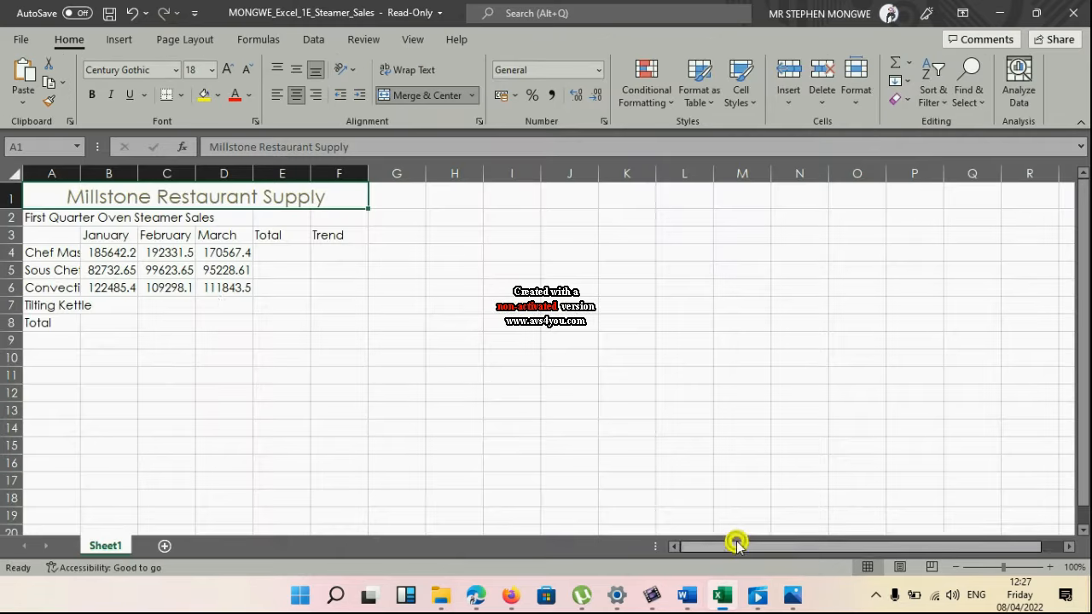
pyautogui.click(104, 237)
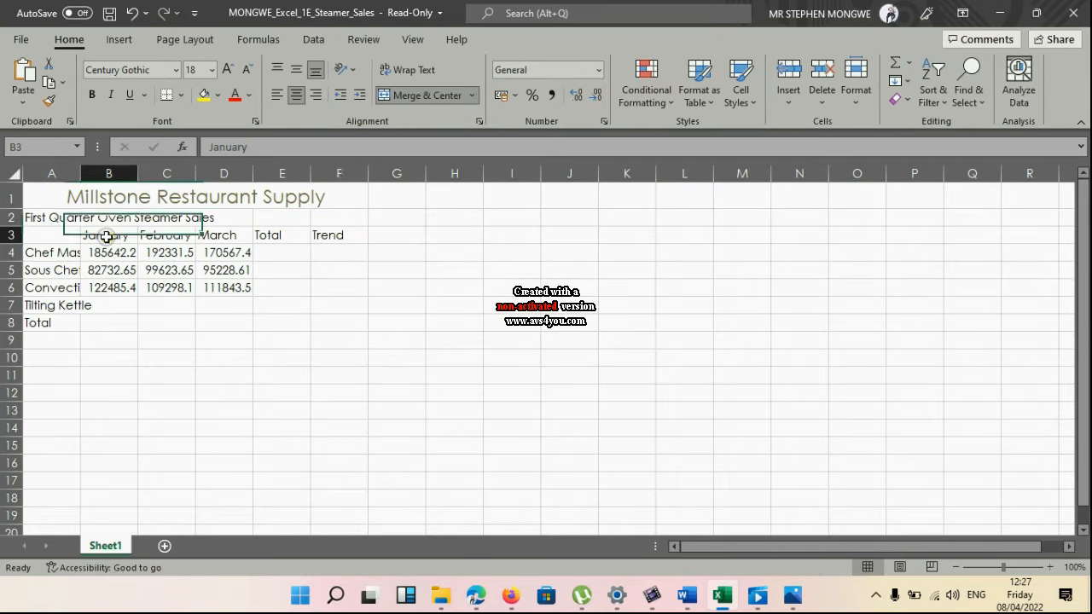
pyautogui.click(44, 218)
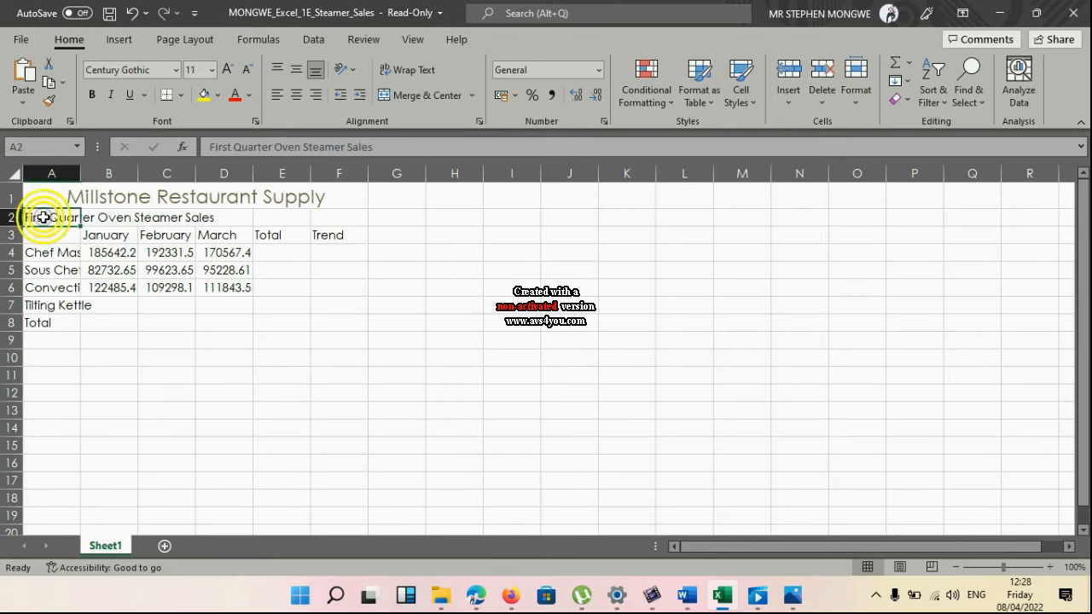
pyautogui.click(338, 220)
pyautogui.click(64, 219)
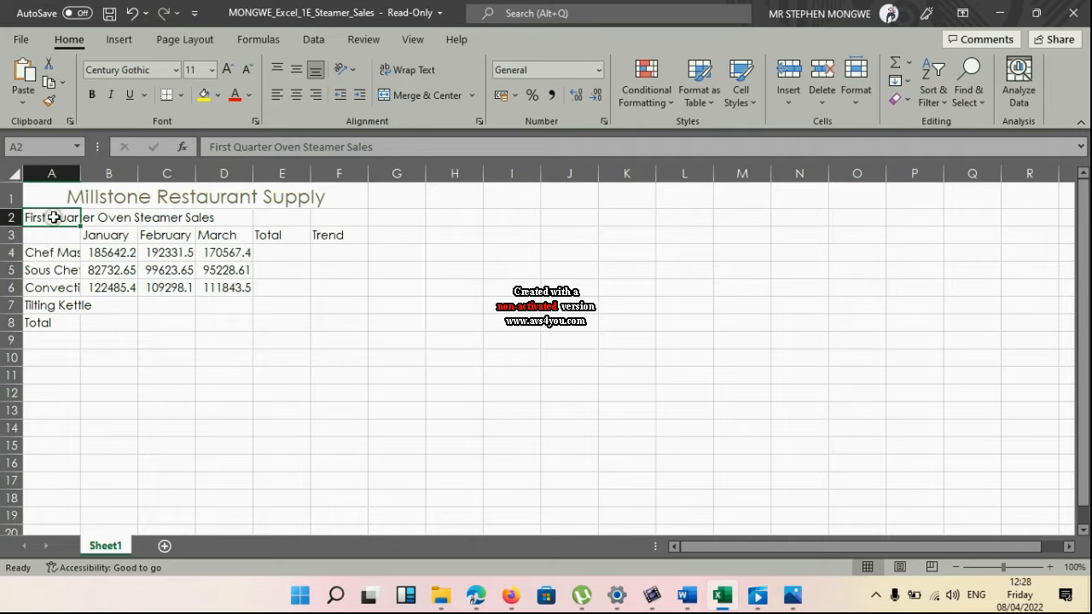
pyautogui.moveTo(54, 217); pyautogui.dragTo(337, 222)
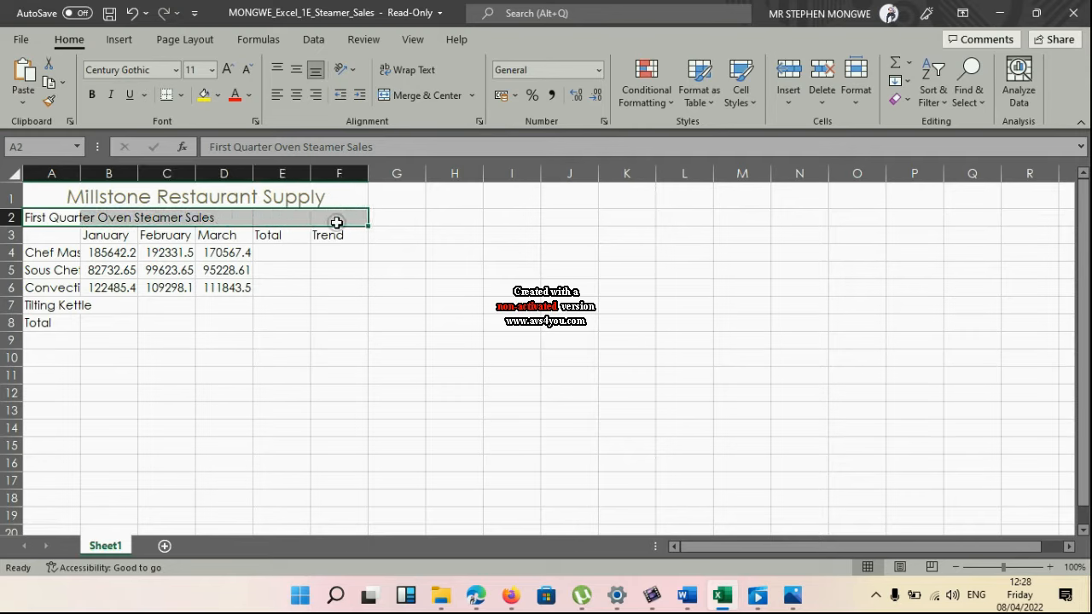
pyautogui.click(416, 96)
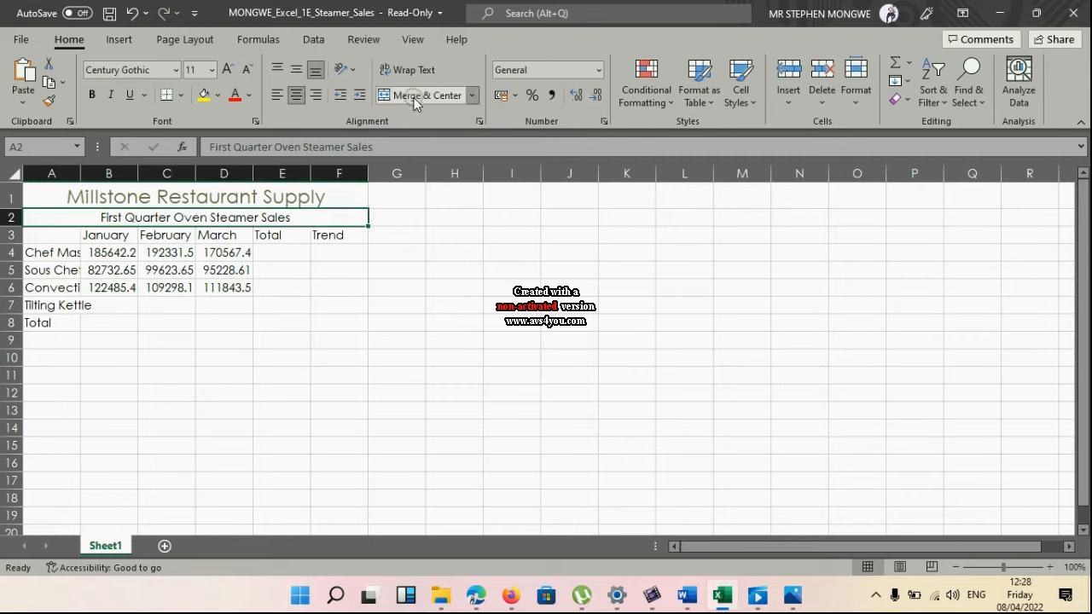
# - Switch to the Word instructions and color the text "Heading 1 style" in step 4 red
pyautogui.click(690, 597)
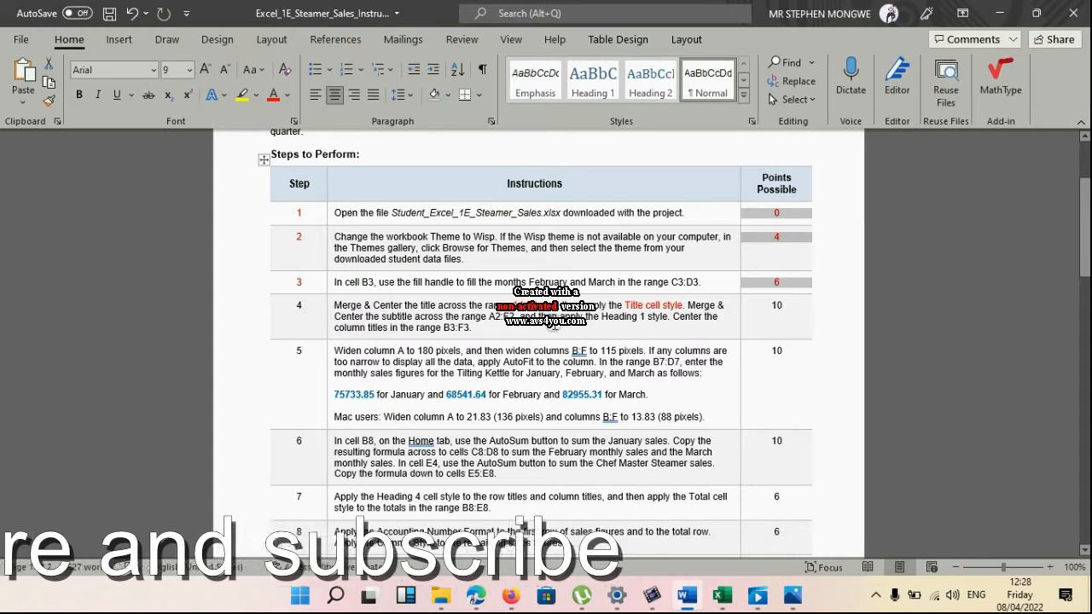
pyautogui.moveTo(602, 319); pyautogui.dragTo(667, 318)
pyautogui.click(663, 318)
pyautogui.click(272, 95)
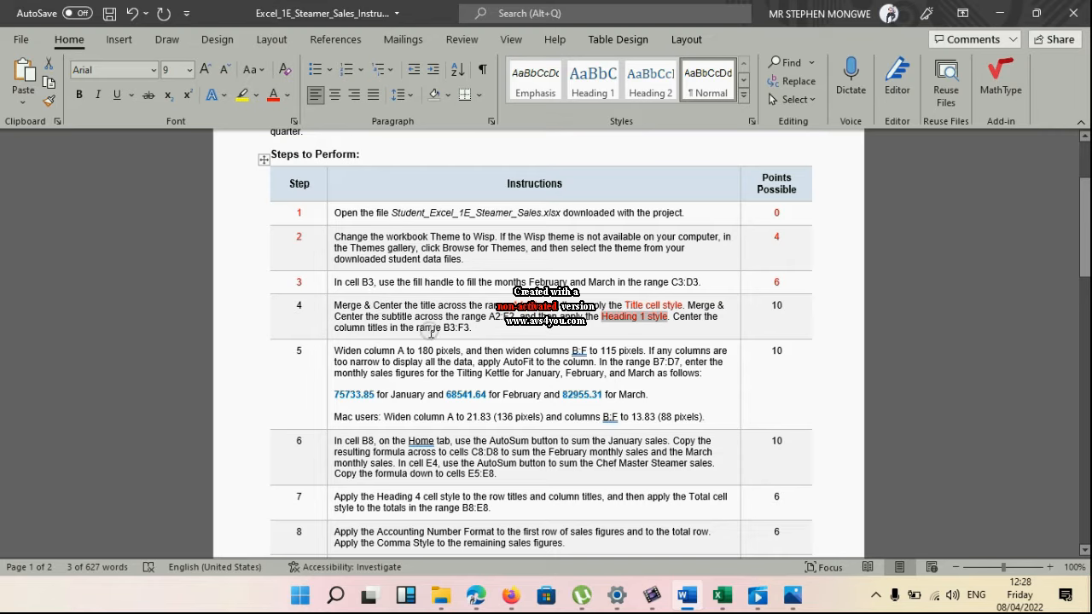
# - Color the sentence "Center the column titles in the range B3:F3." in step 4 red
pyautogui.moveTo(440, 331); pyautogui.dragTo(466, 330)
pyautogui.click(466, 329)
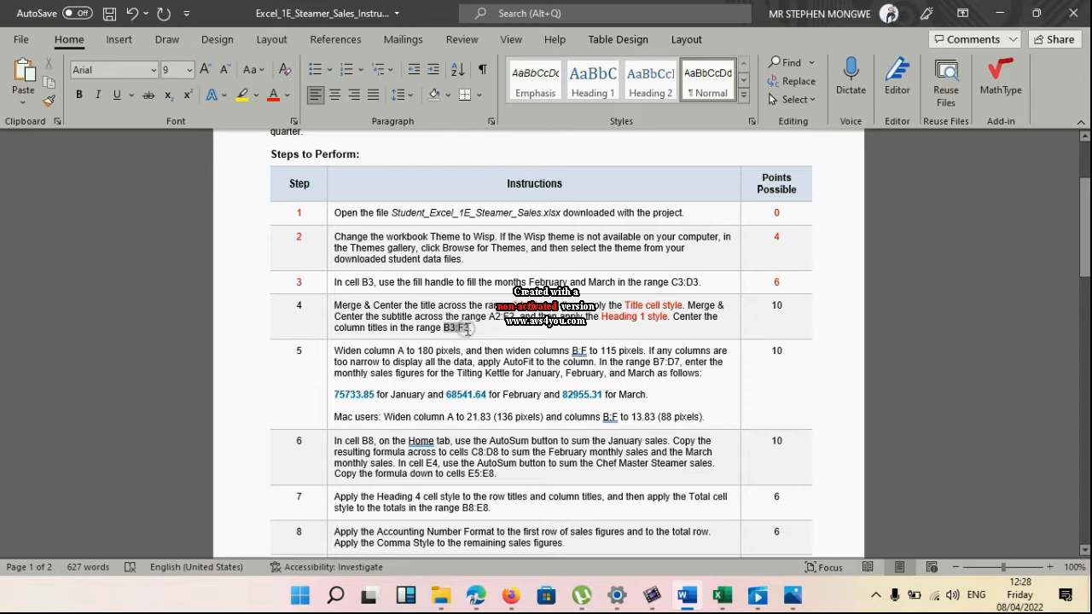
pyautogui.moveTo(673, 317); pyautogui.dragTo(718, 332)
pyautogui.moveTo(635, 330); pyautogui.dragTo(580, 367)
pyautogui.click(571, 318)
pyautogui.click(676, 317)
pyautogui.moveTo(676, 317); pyautogui.dragTo(472, 328)
pyautogui.click(272, 100)
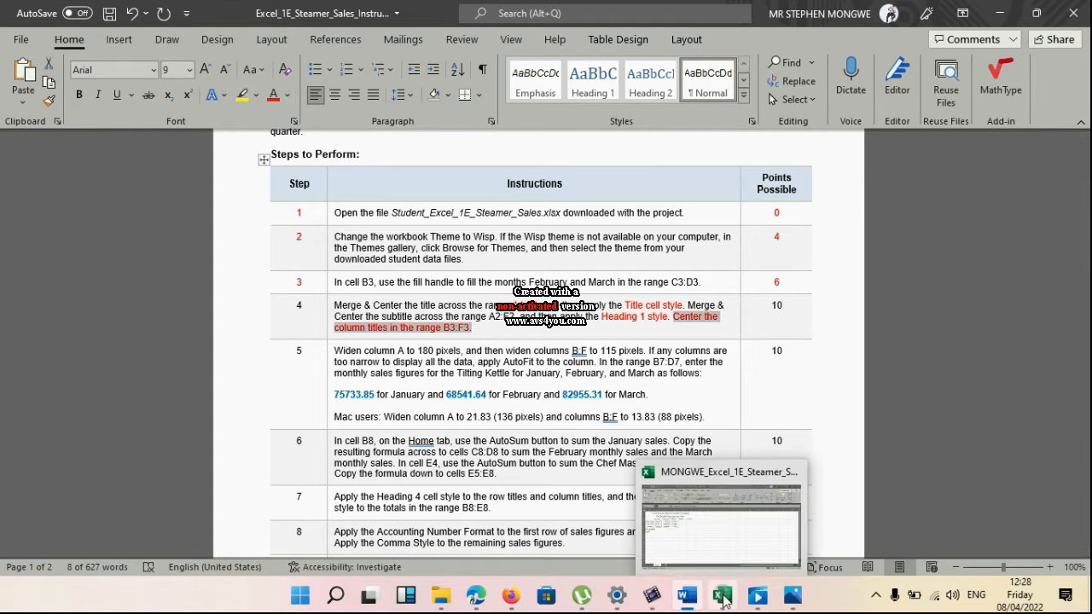
# - Recheck step 4 in Word, return to the Excel worksheet, and apply the Heading 1 cell style to the merged subtitle in A2:F2
pyautogui.click(721, 595)
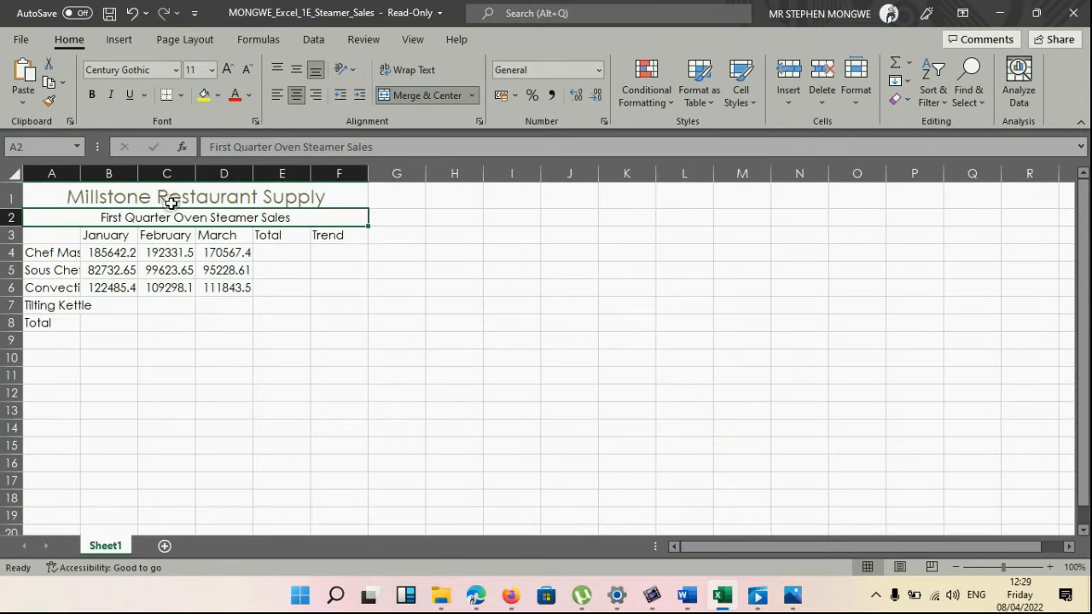
pyautogui.moveTo(724, 602)
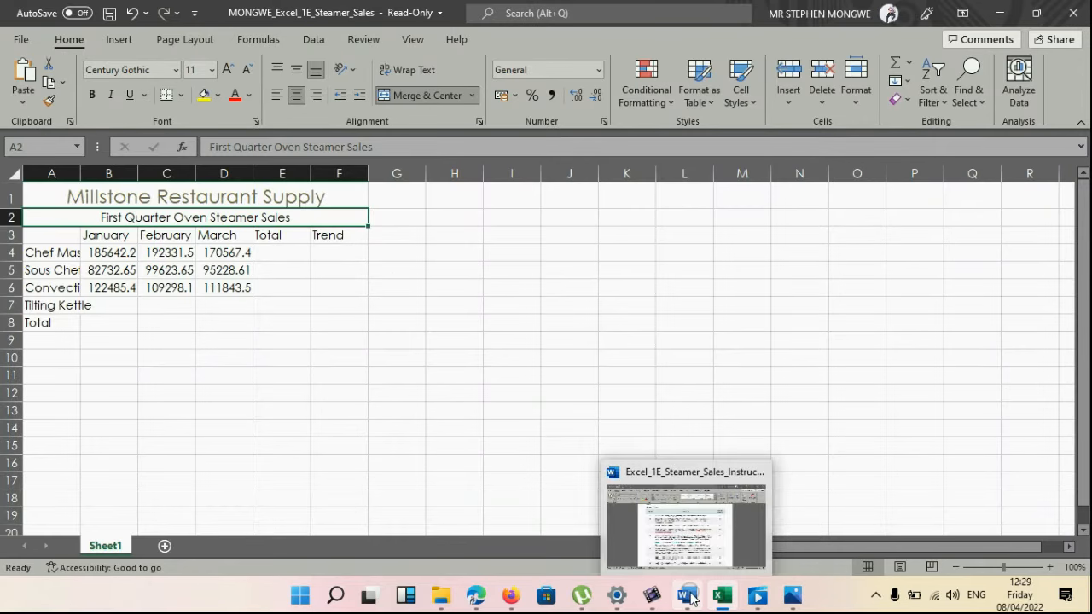
pyautogui.click(707, 553)
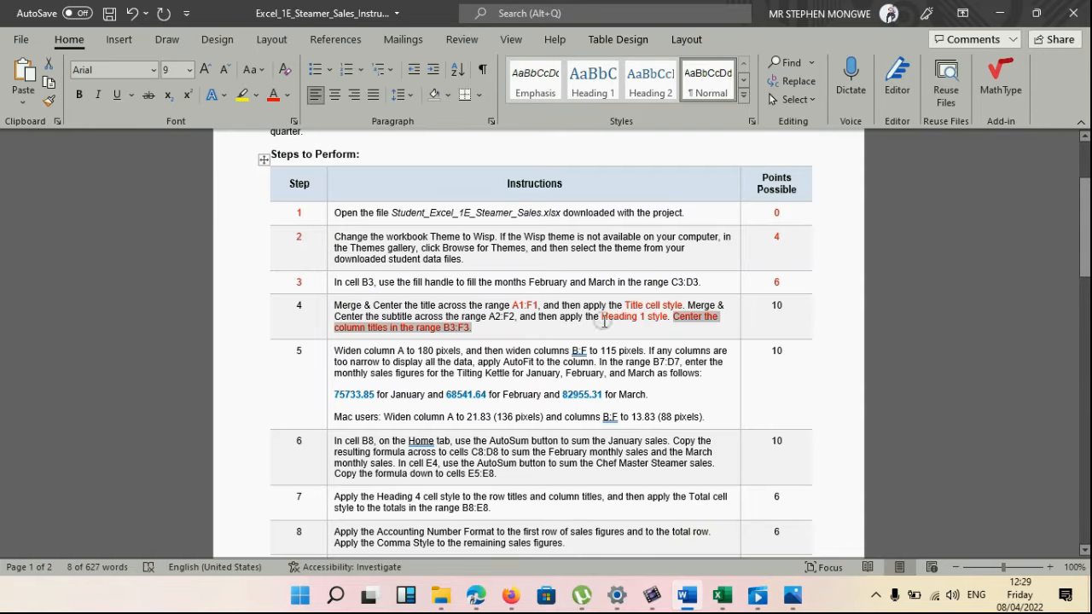
pyautogui.moveTo(689, 596)
pyautogui.click(696, 551)
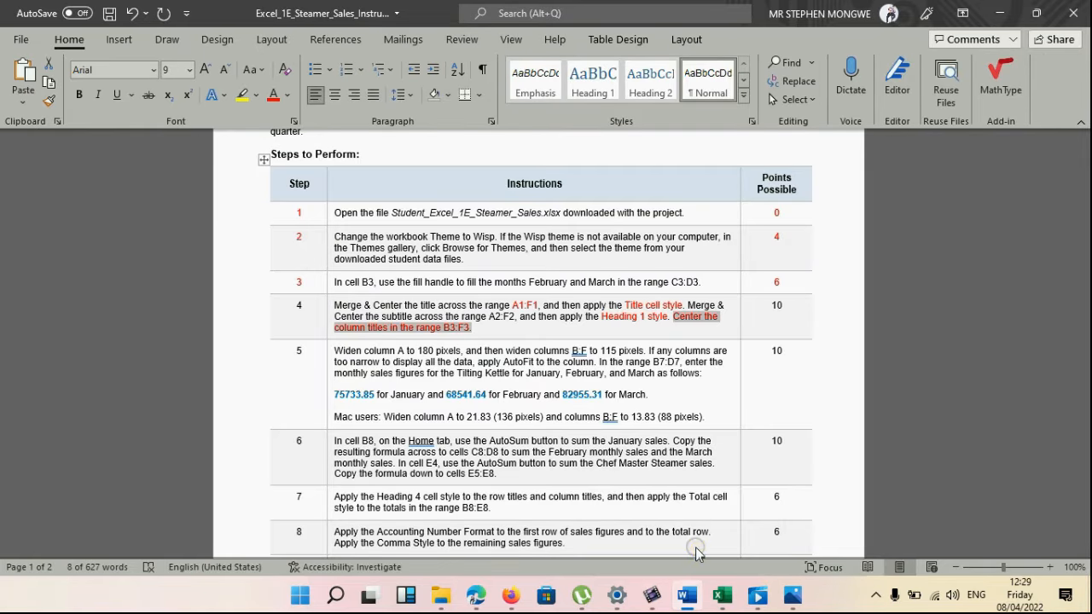
pyautogui.click(696, 551)
pyautogui.click(723, 592)
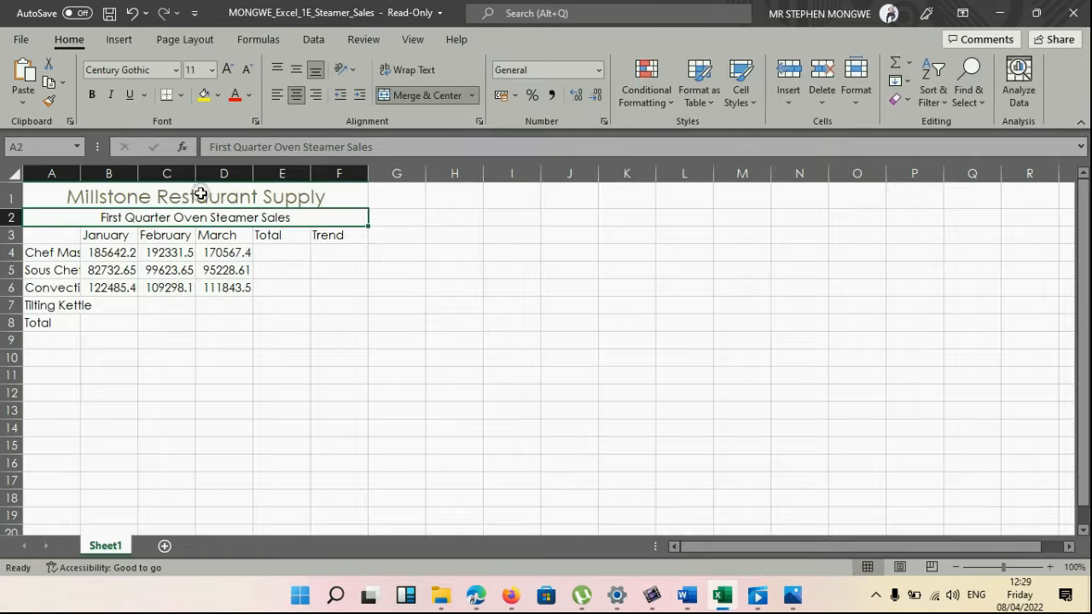
pyautogui.click(755, 100)
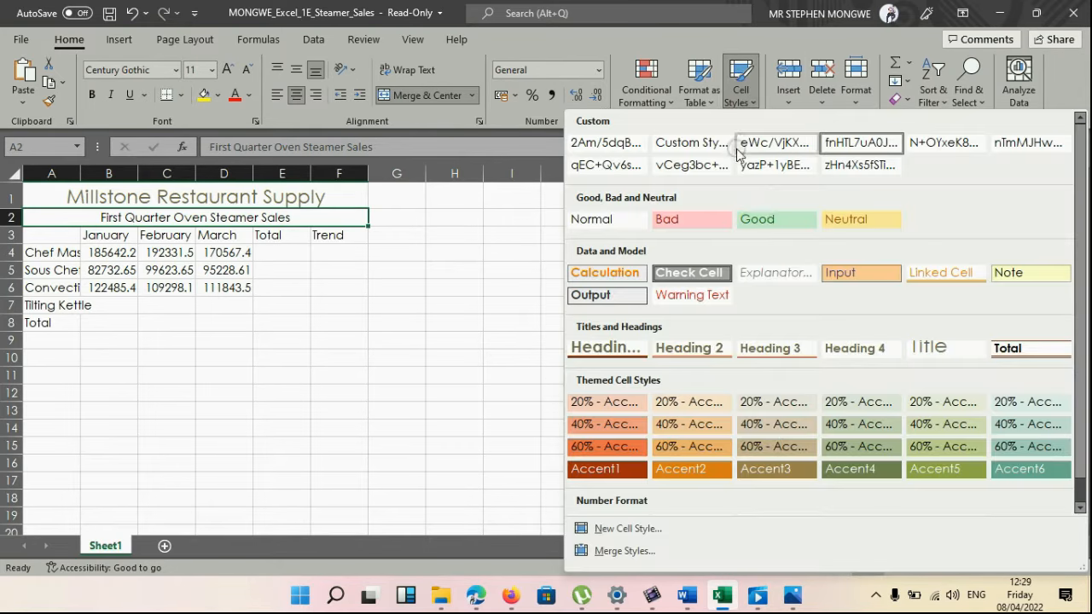
pyautogui.click(637, 347)
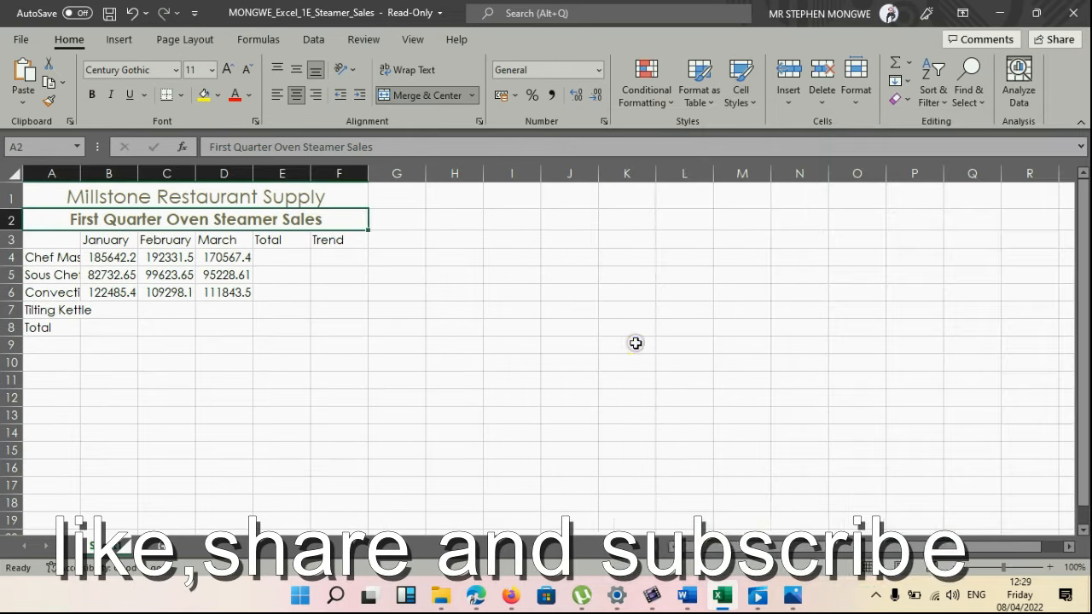
pyautogui.click(114, 241)
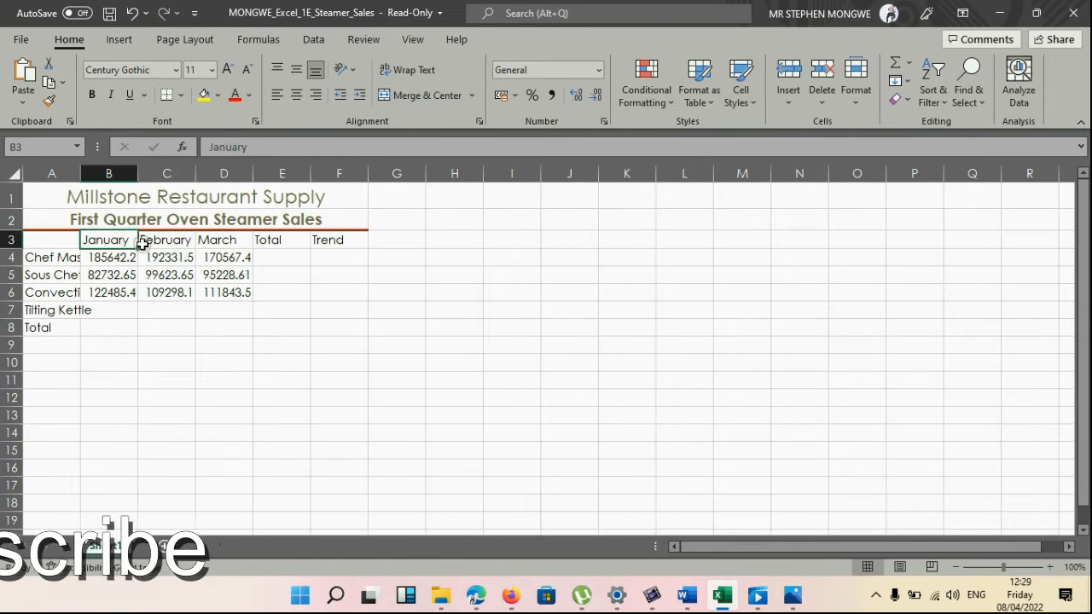
pyautogui.click(217, 244)
pyautogui.click(117, 240)
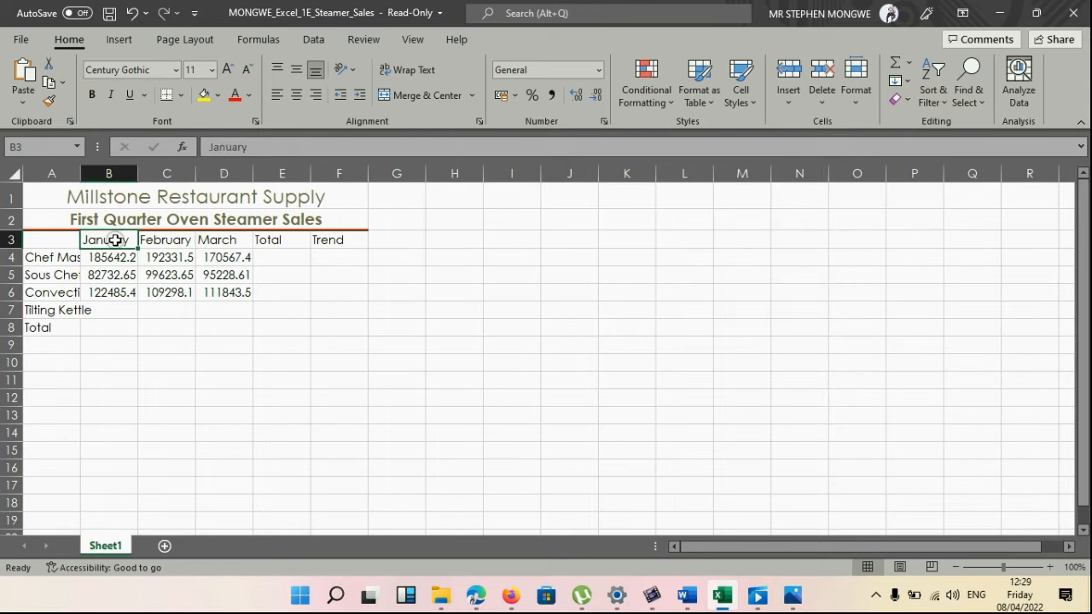
pyautogui.moveTo(124, 240); pyautogui.dragTo(405, 247)
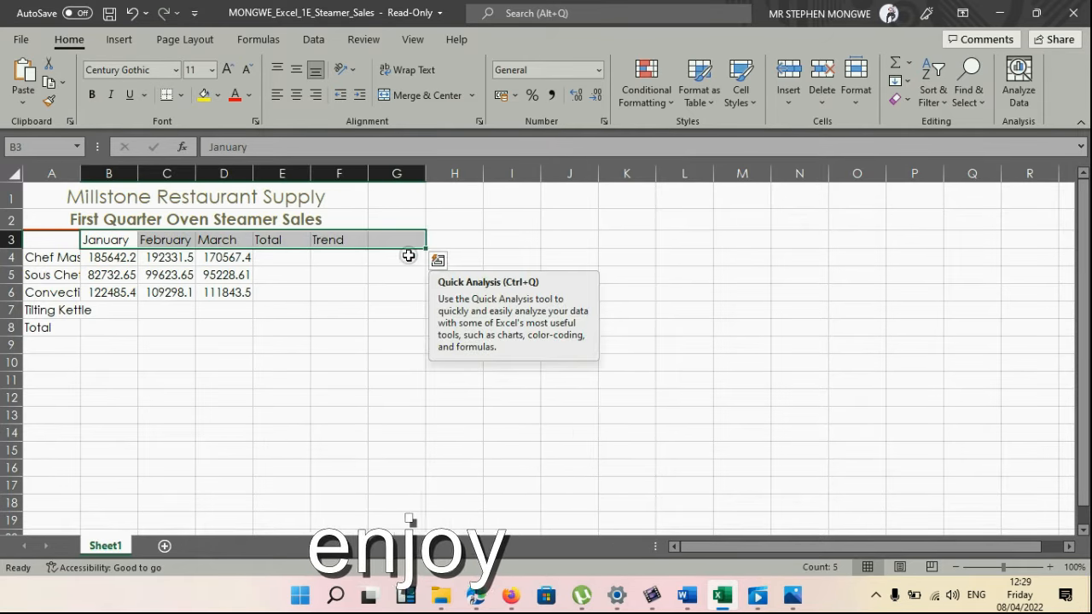
pyautogui.click(531, 397)
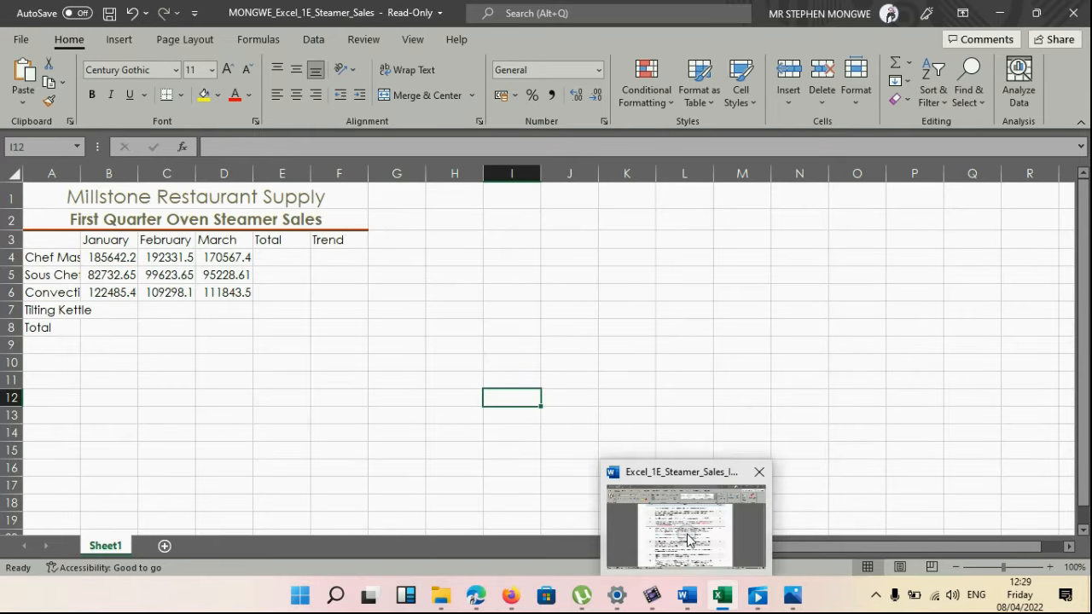
# - Recheck the Word instructions, return to the Excel worksheet, and center the column titles in B3:F3
pyautogui.click(684, 536)
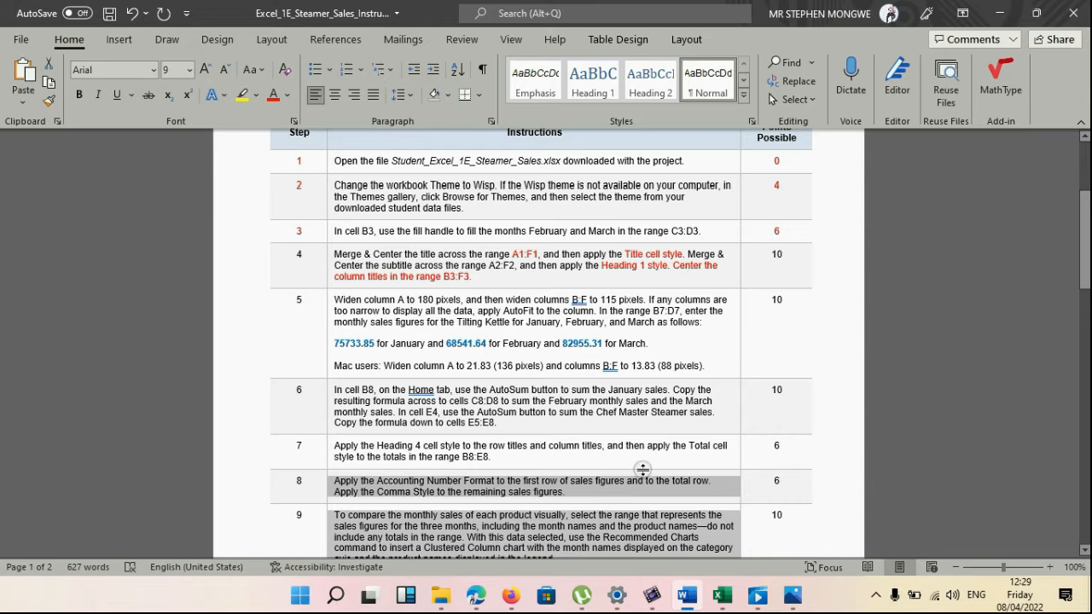
pyautogui.moveTo(689, 594)
pyautogui.click(723, 597)
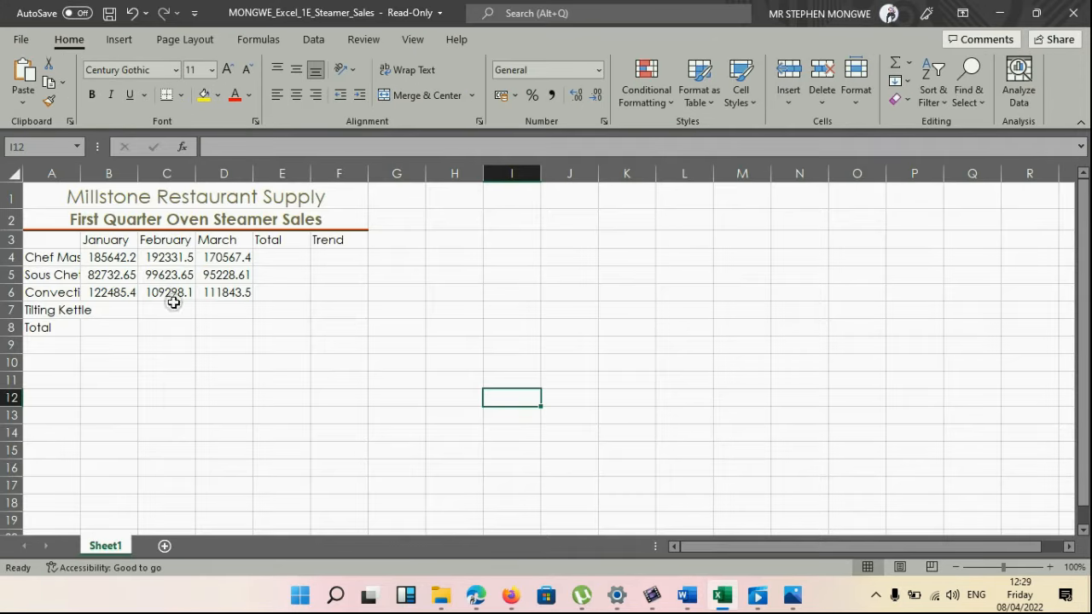
pyautogui.moveTo(105, 241); pyautogui.dragTo(324, 244)
pyautogui.click(324, 241)
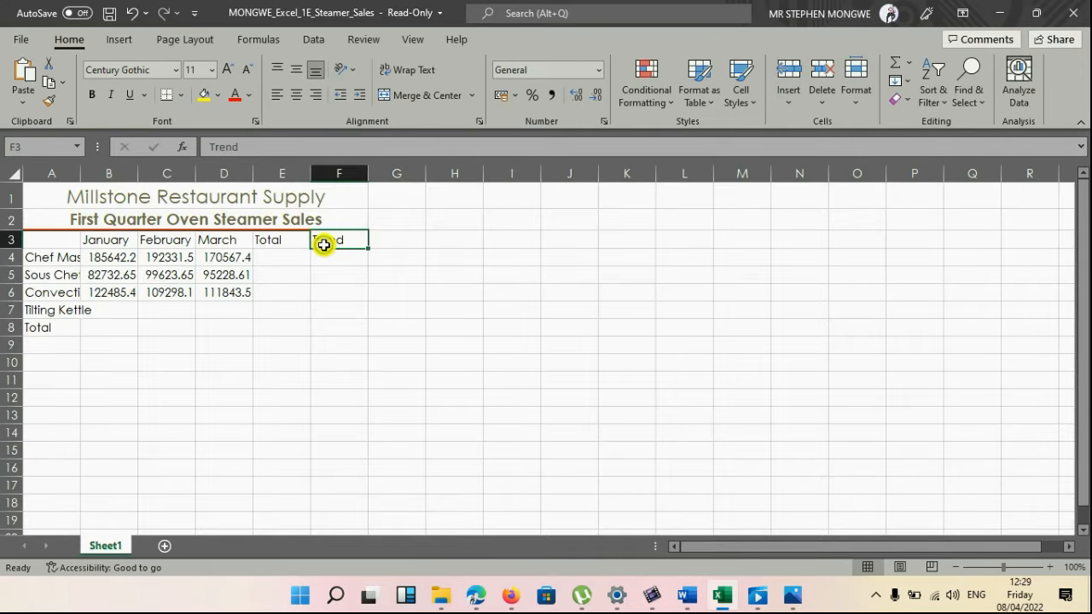
pyautogui.click(123, 242)
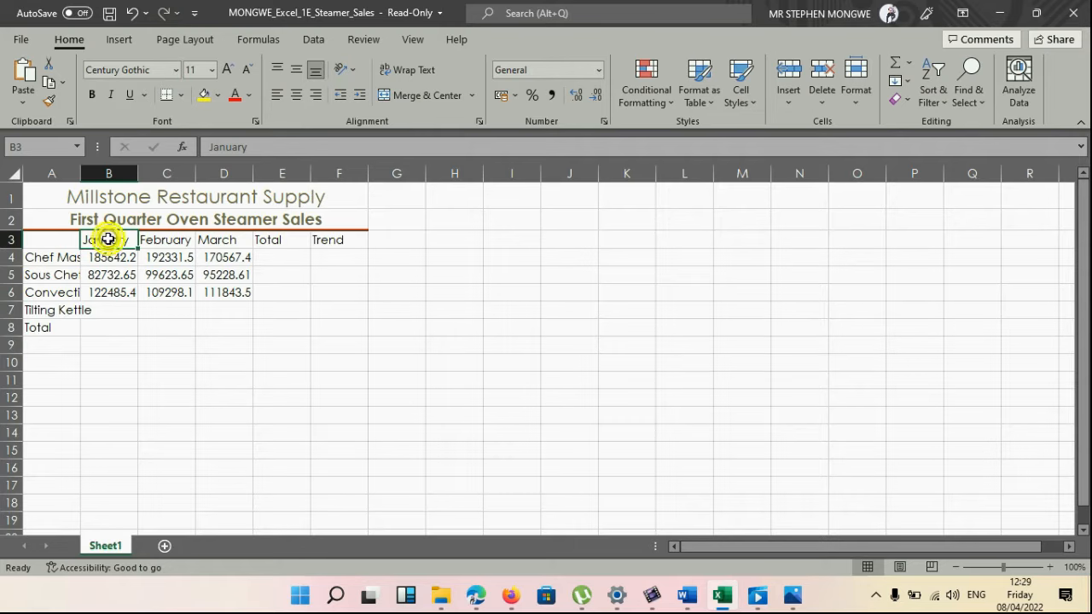
pyautogui.moveTo(108, 240); pyautogui.dragTo(342, 238)
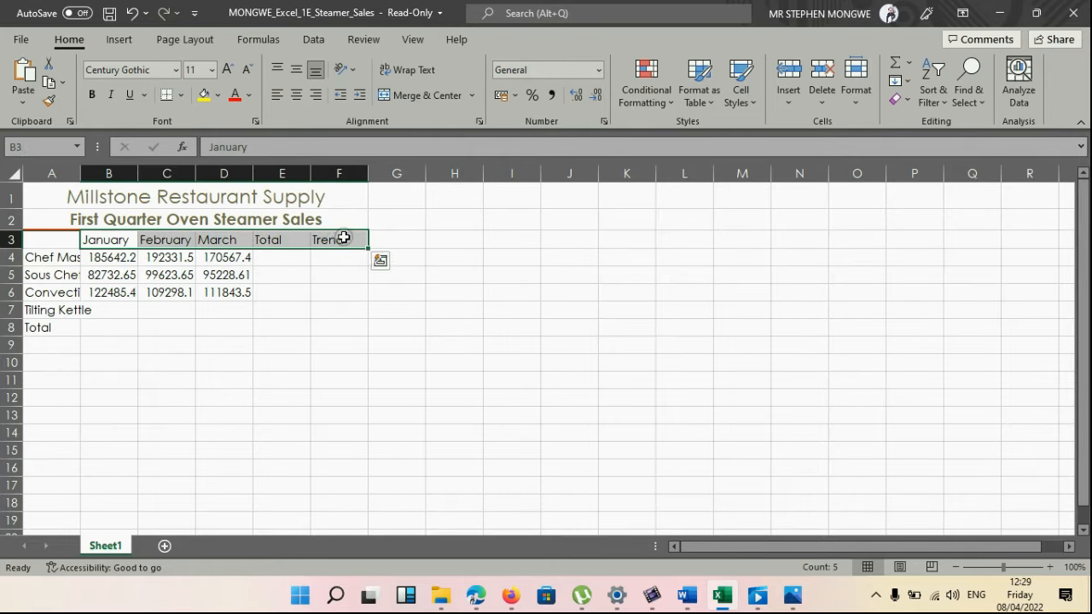
pyautogui.click(294, 96)
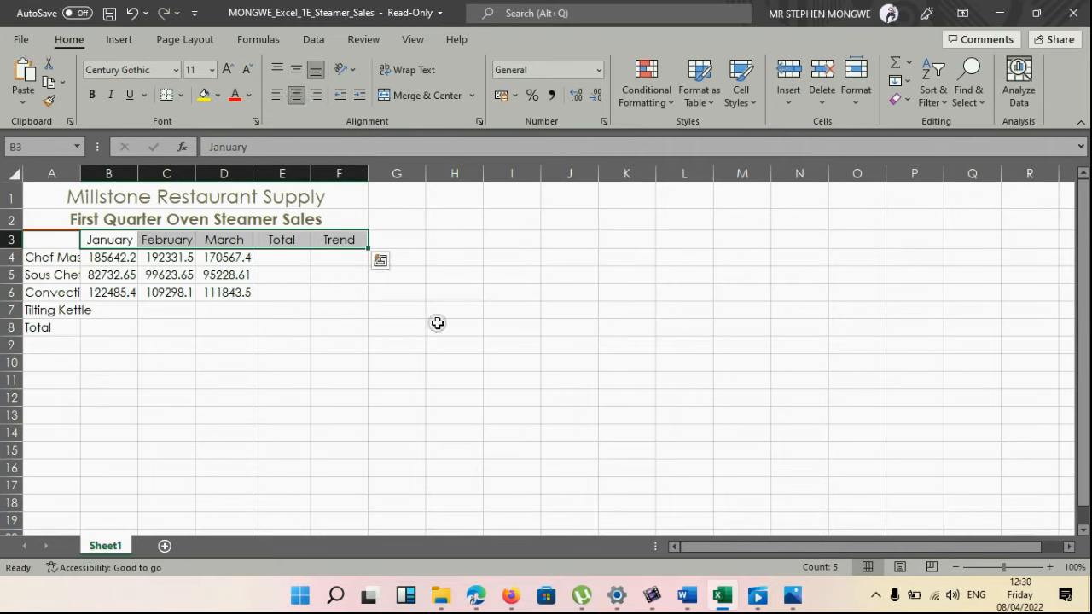
pyautogui.click(453, 365)
# - Switch to the Word instructions and color the step number 4 and its points value red
pyautogui.moveTo(687, 595)
pyautogui.click(686, 550)
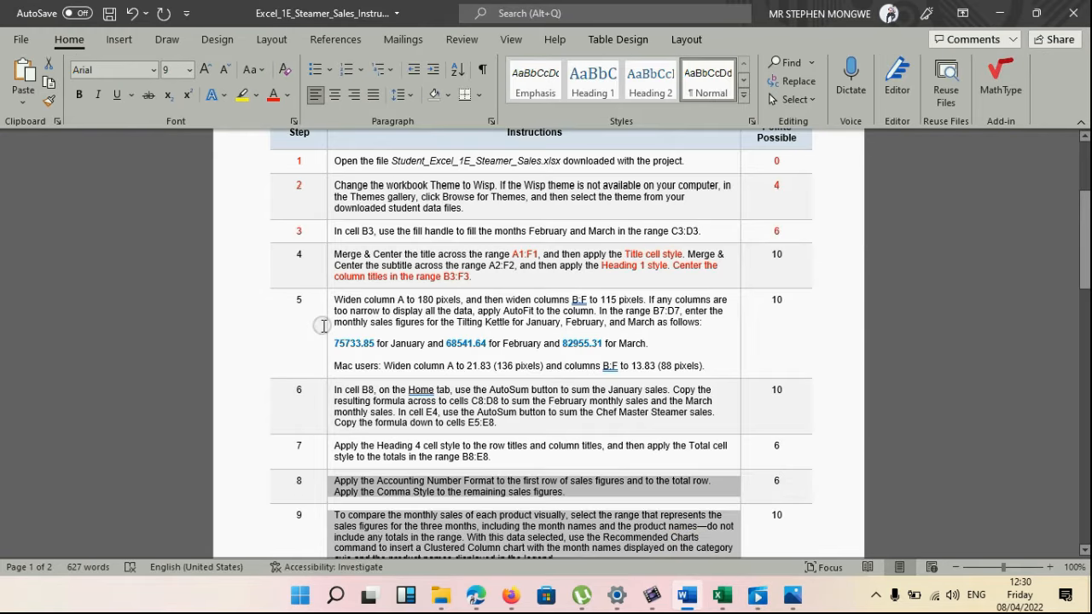
pyautogui.doubleClick(299, 254)
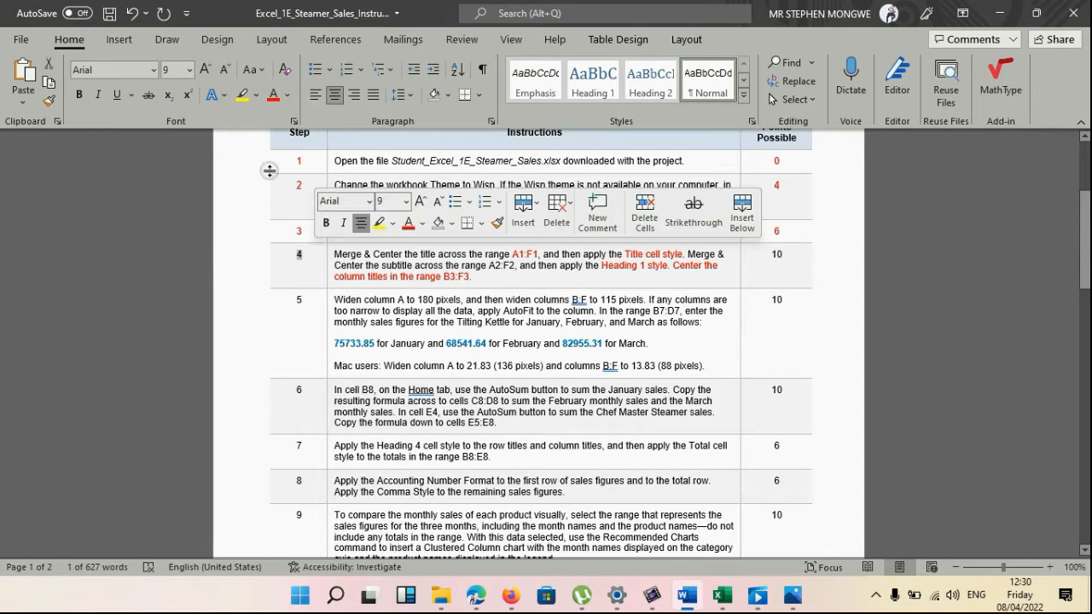
pyautogui.doubleClick(777, 255)
pyautogui.click(273, 94)
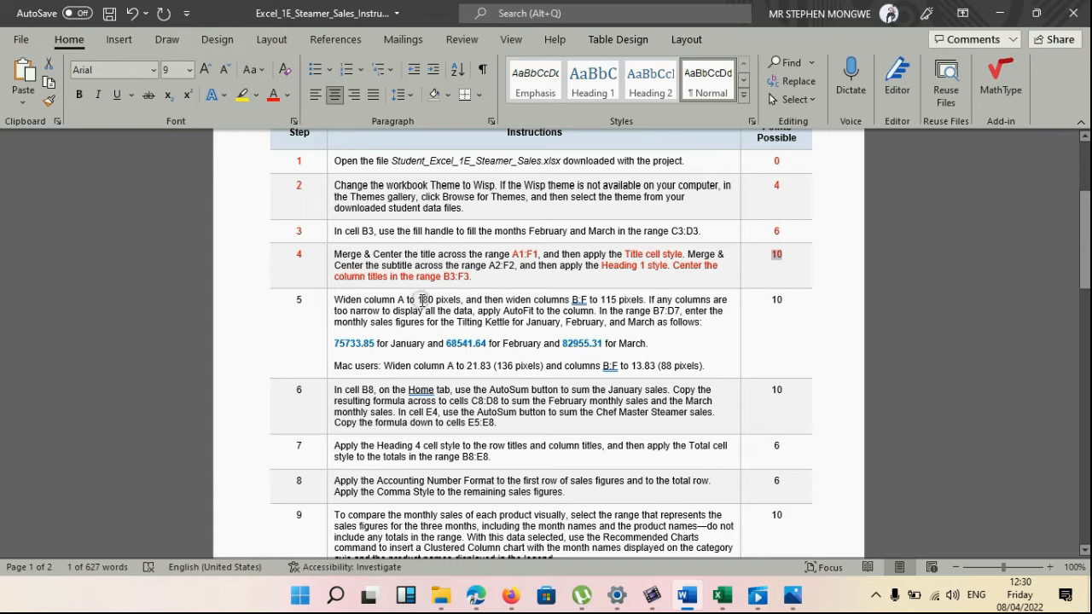
# - Color "180 pixels" and "B:F to 115 pixels" in step 5 of the Word instructions red
pyautogui.moveTo(420, 298); pyautogui.dragTo(461, 300)
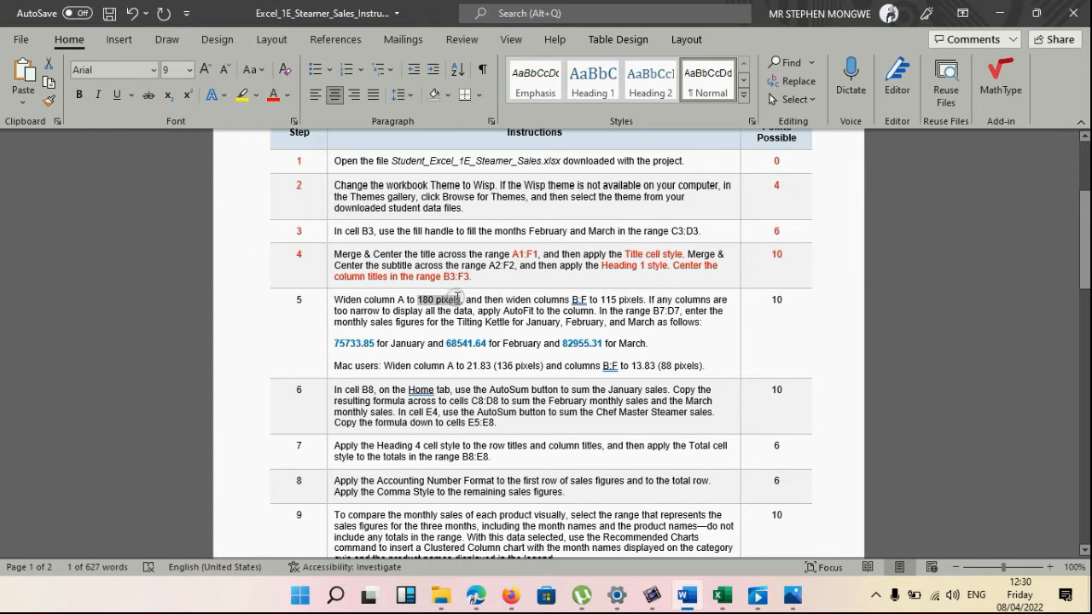
pyautogui.click(273, 96)
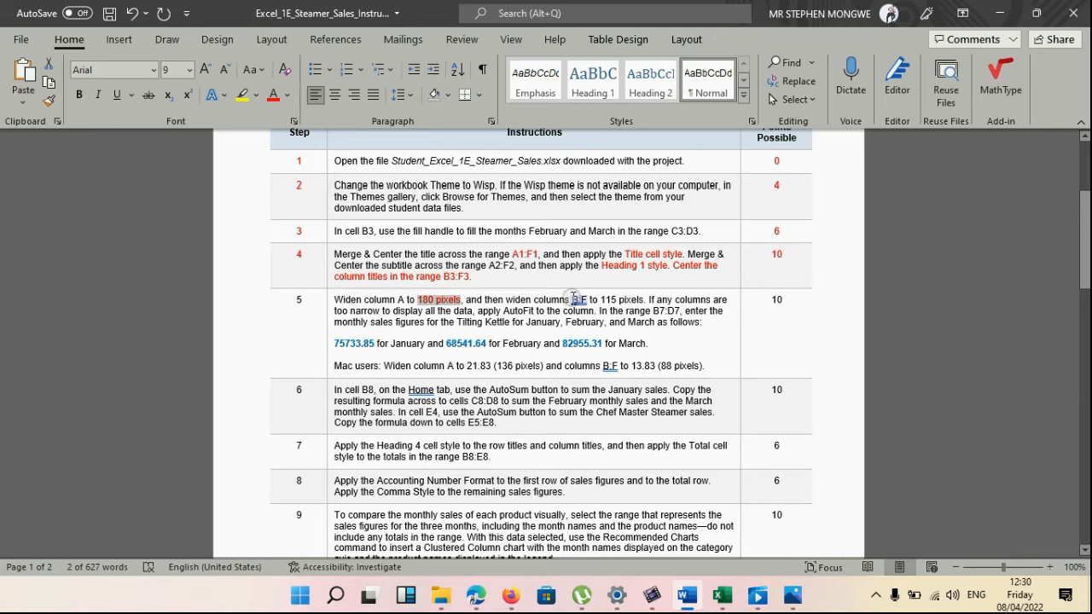
pyautogui.moveTo(572, 300); pyautogui.dragTo(629, 294)
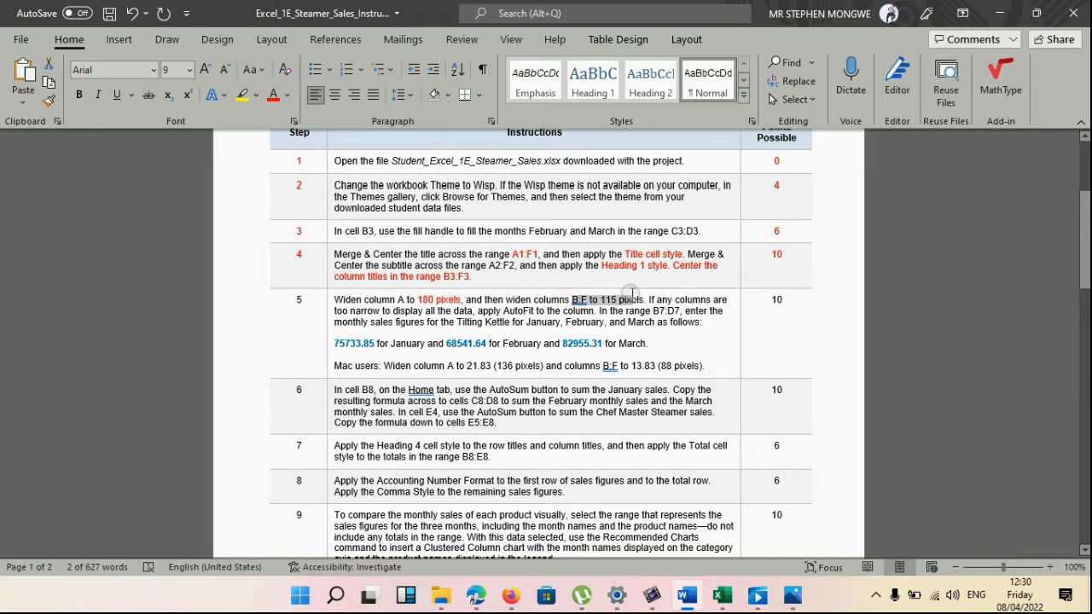
pyautogui.click(274, 95)
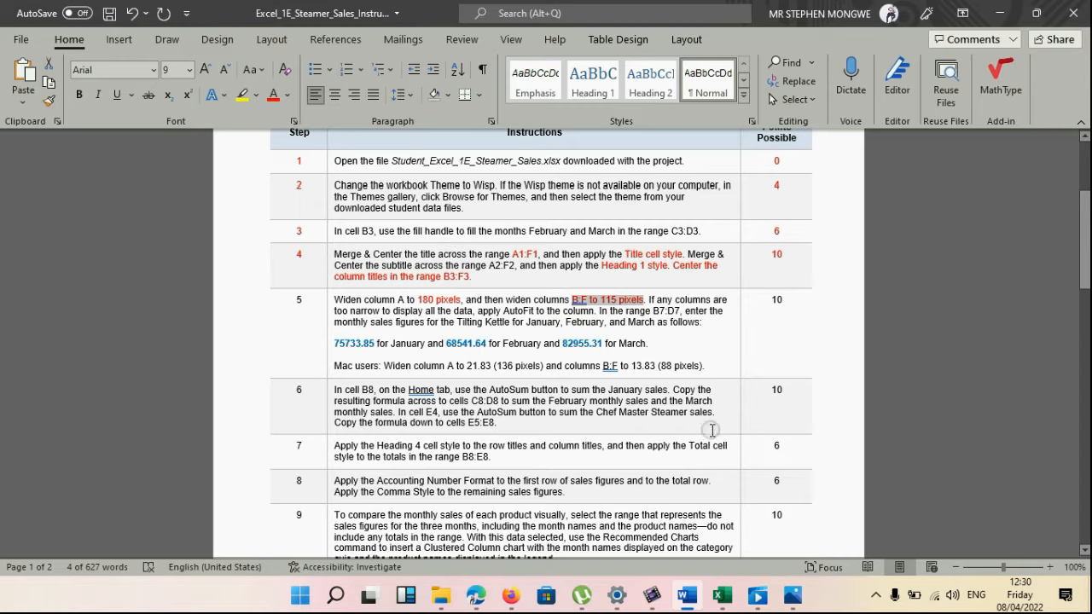
# - Switch to the Excel worksheet and widen column A to 180 pixels
pyautogui.moveTo(721, 595)
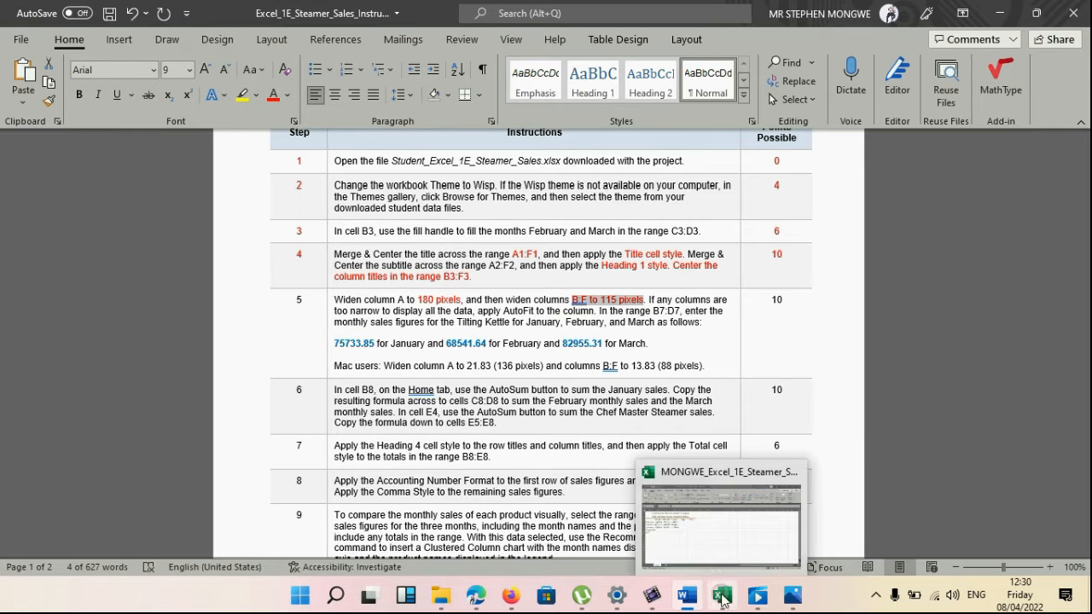
pyautogui.click(691, 534)
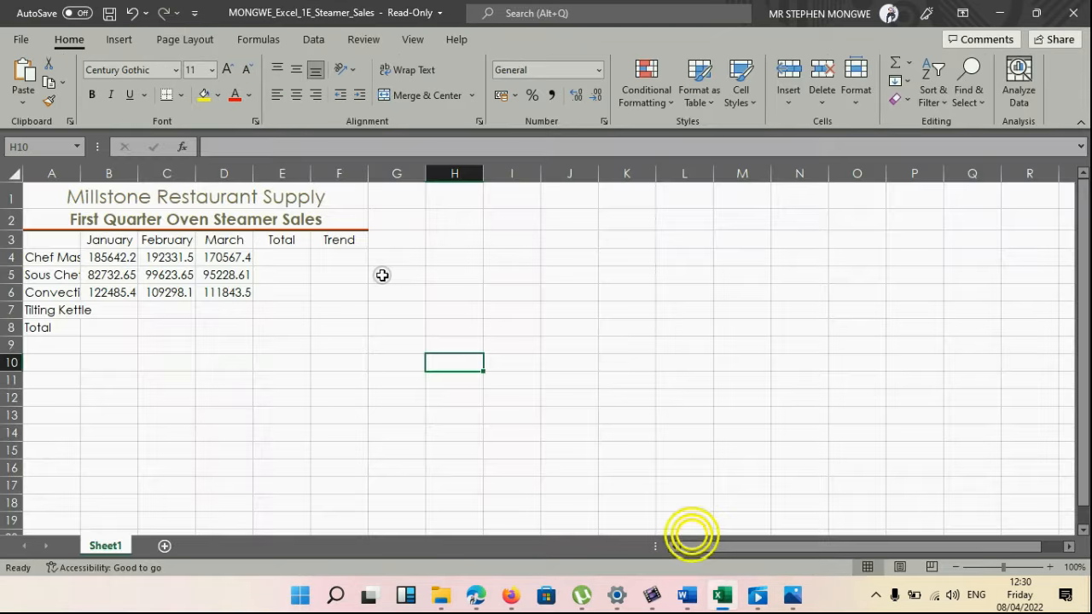
pyautogui.click(53, 175)
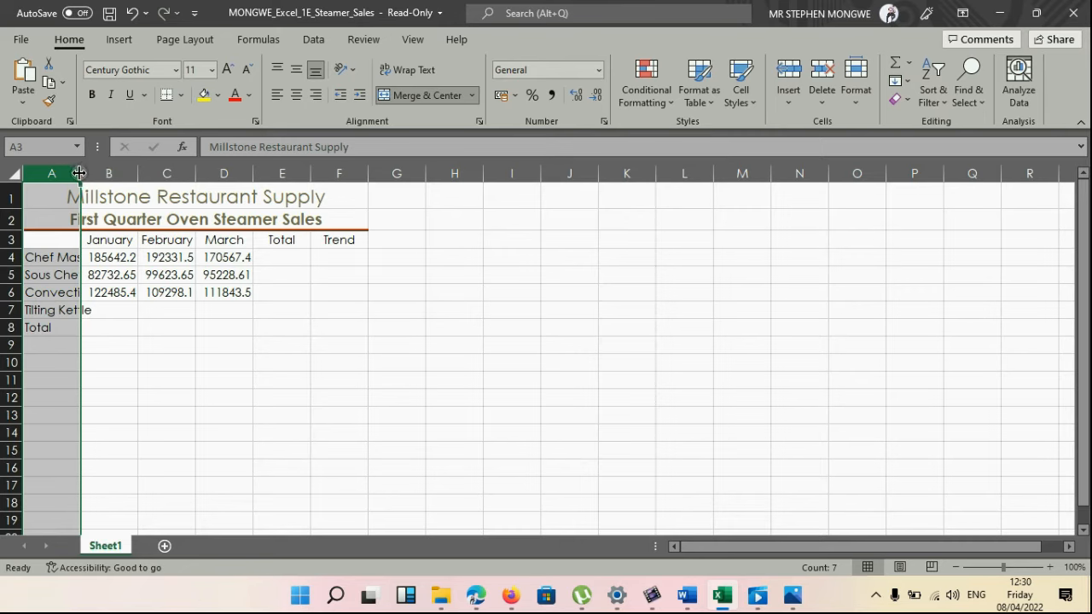
pyautogui.moveTo(78, 173); pyautogui.dragTo(163, 170)
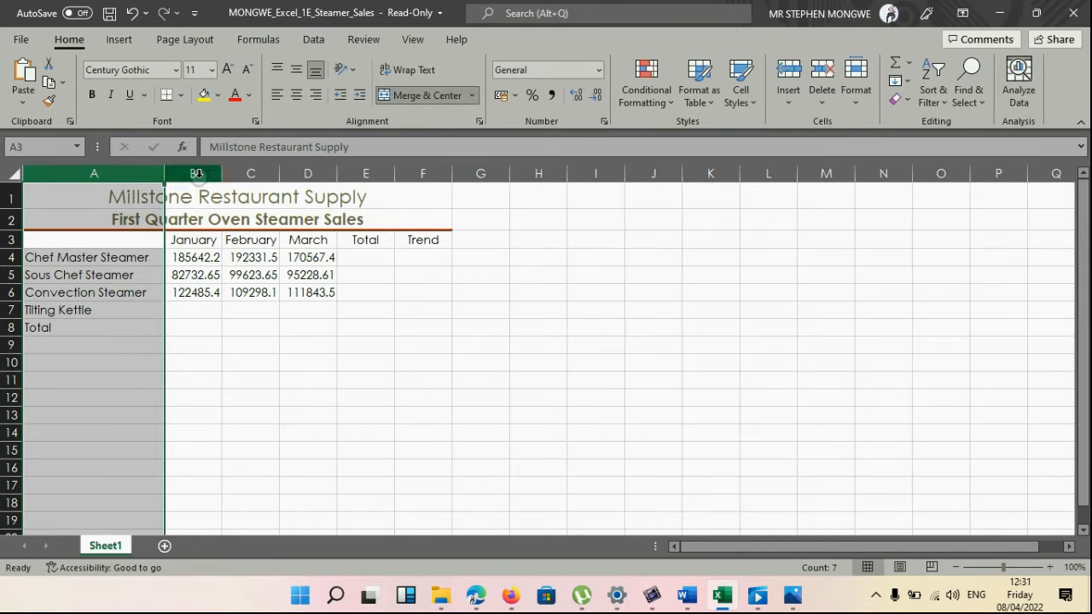
# - Widen columns B through F together to 115 pixels
pyautogui.click(203, 174)
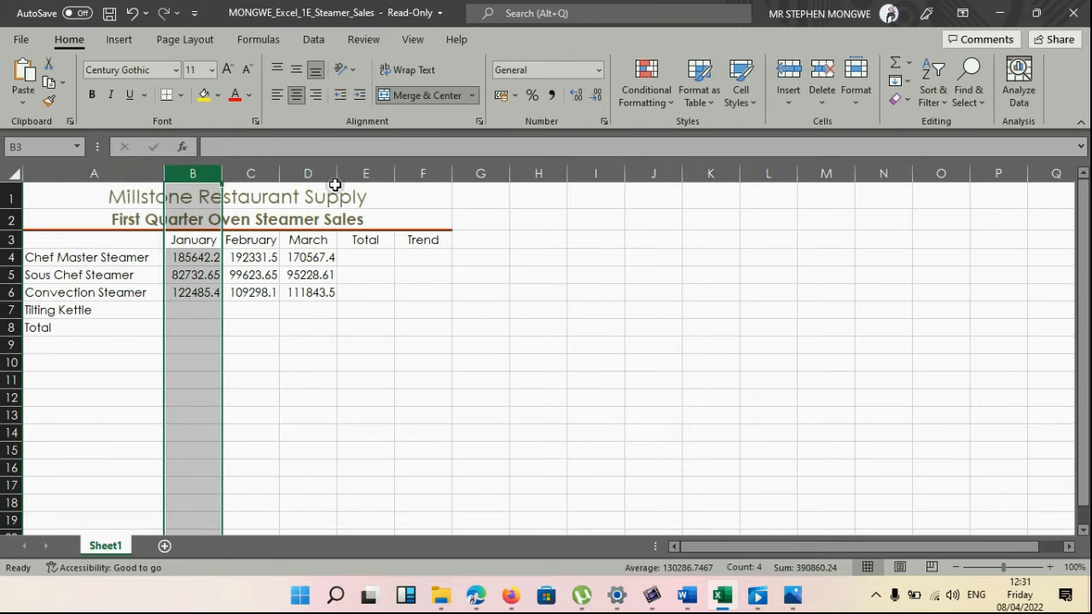
pyautogui.click(433, 168)
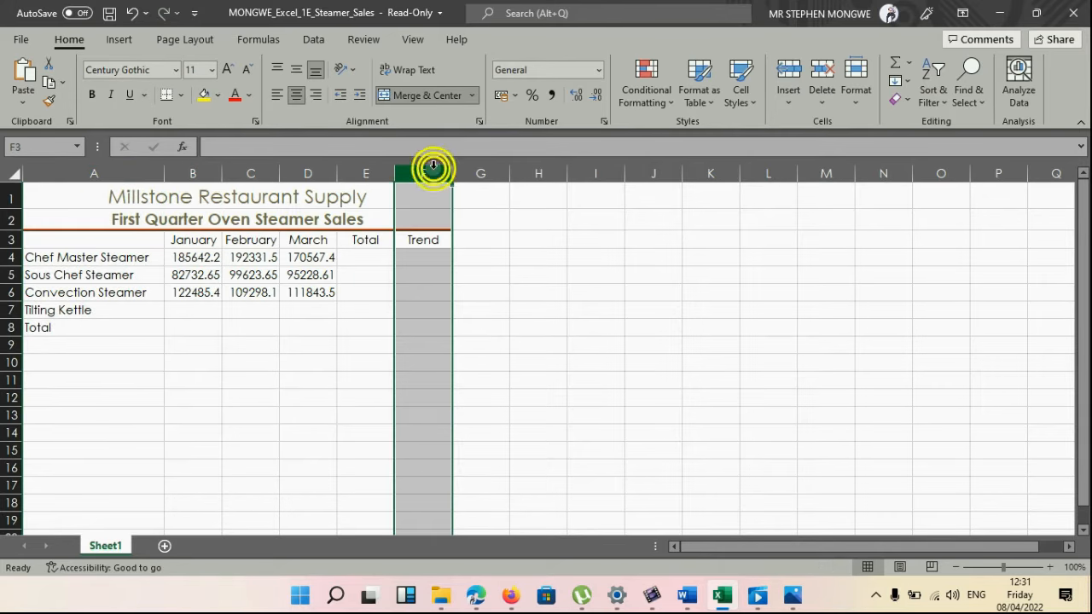
pyautogui.click(209, 174)
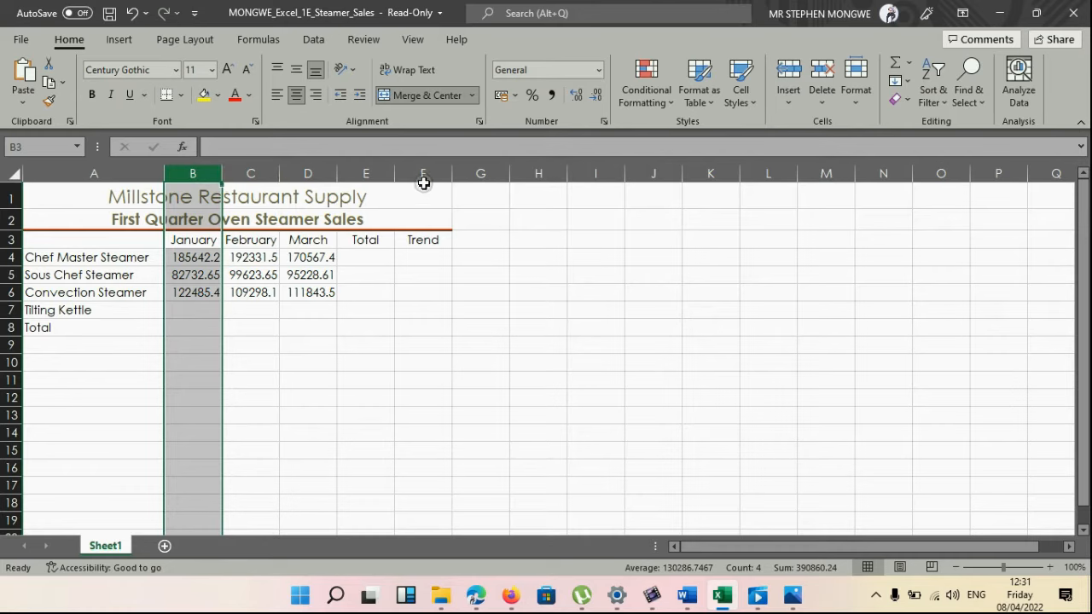
pyautogui.click(192, 174)
pyautogui.click(192, 174)
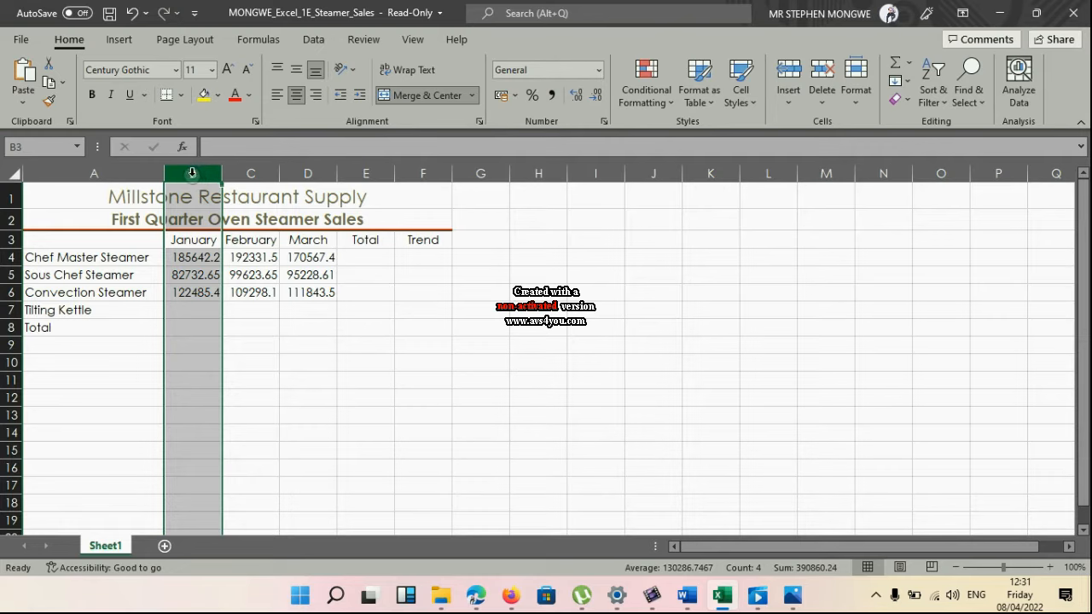
pyautogui.click(192, 175)
pyautogui.moveTo(191, 174); pyautogui.dragTo(427, 174)
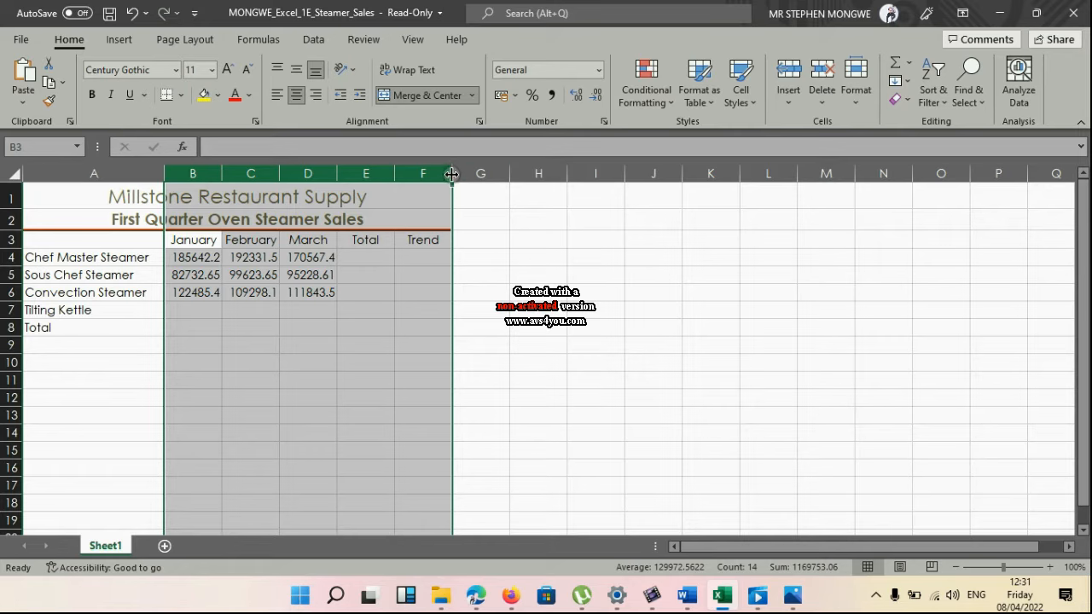
pyautogui.moveTo(451, 174); pyautogui.dragTo(486, 169)
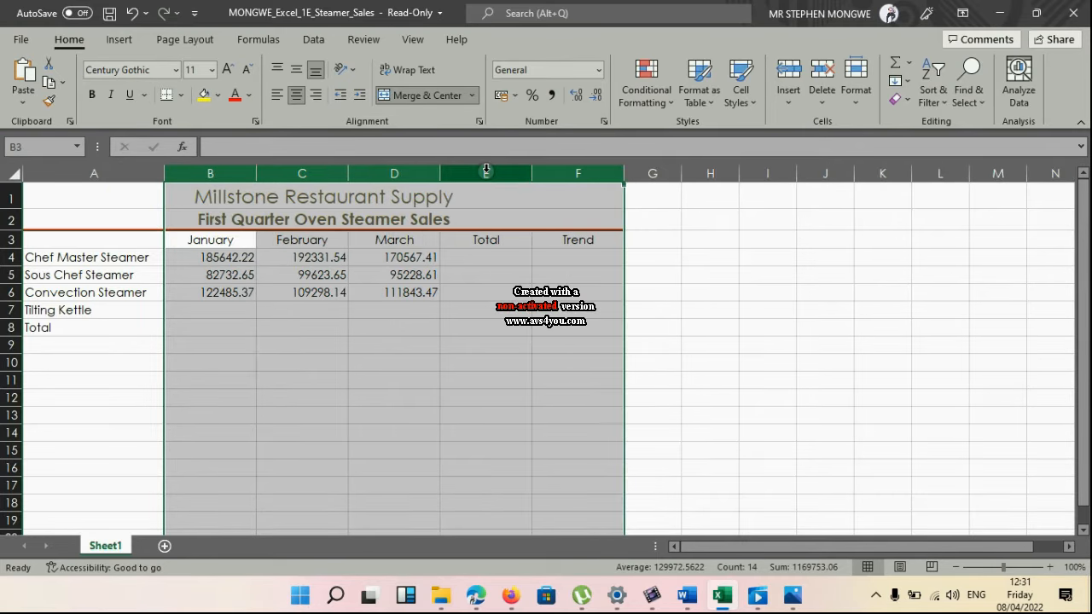
pyautogui.click(827, 366)
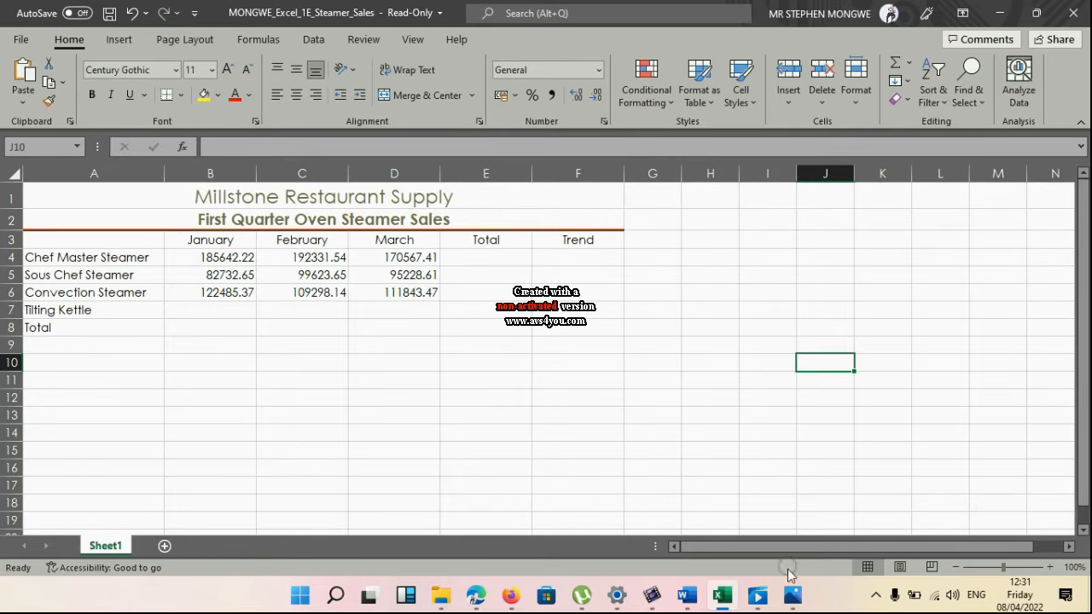
# - Bring up the Films & TV video player and close it
pyautogui.moveTo(725, 601)
pyautogui.moveTo(767, 595)
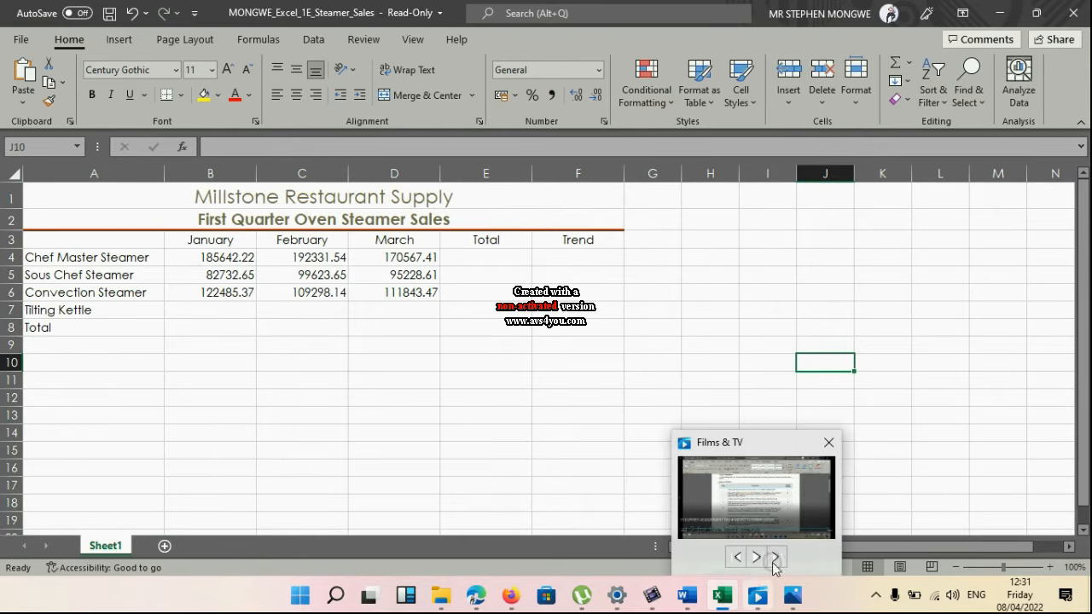
pyautogui.click(783, 510)
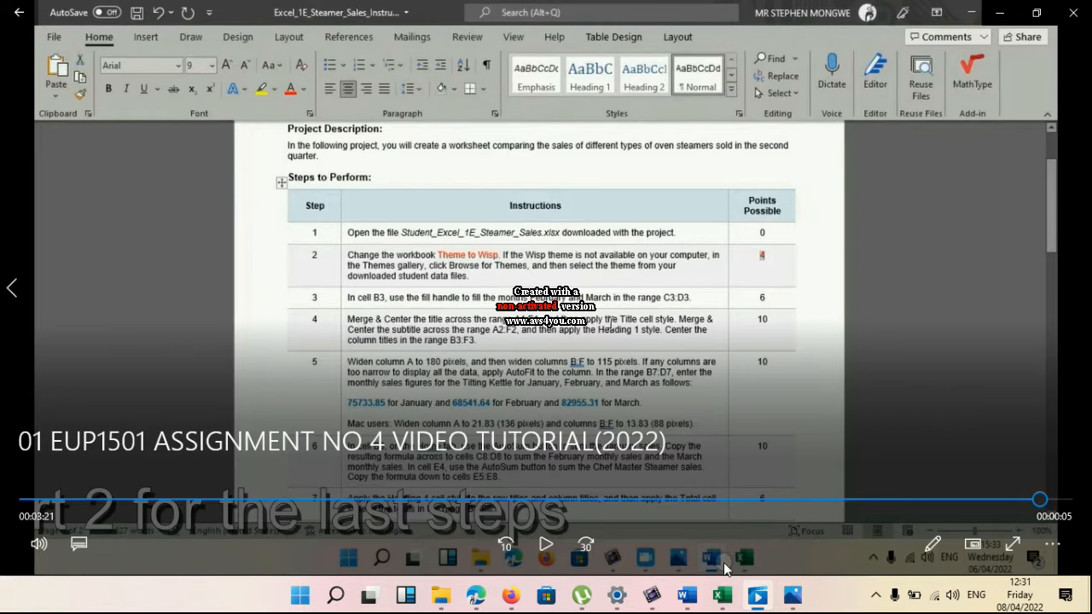
pyautogui.click(1072, 12)
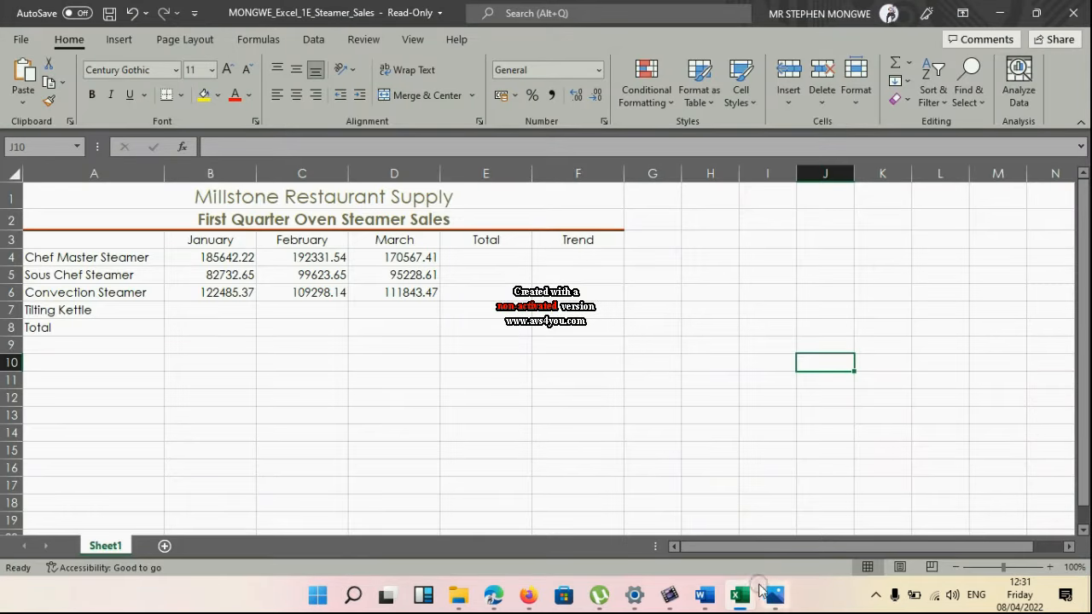
# - Switch to Word and color step 5's sentence about applying AutoFit to columns too narrow to display all the data red
pyautogui.moveTo(750, 597)
pyautogui.moveTo(704, 595)
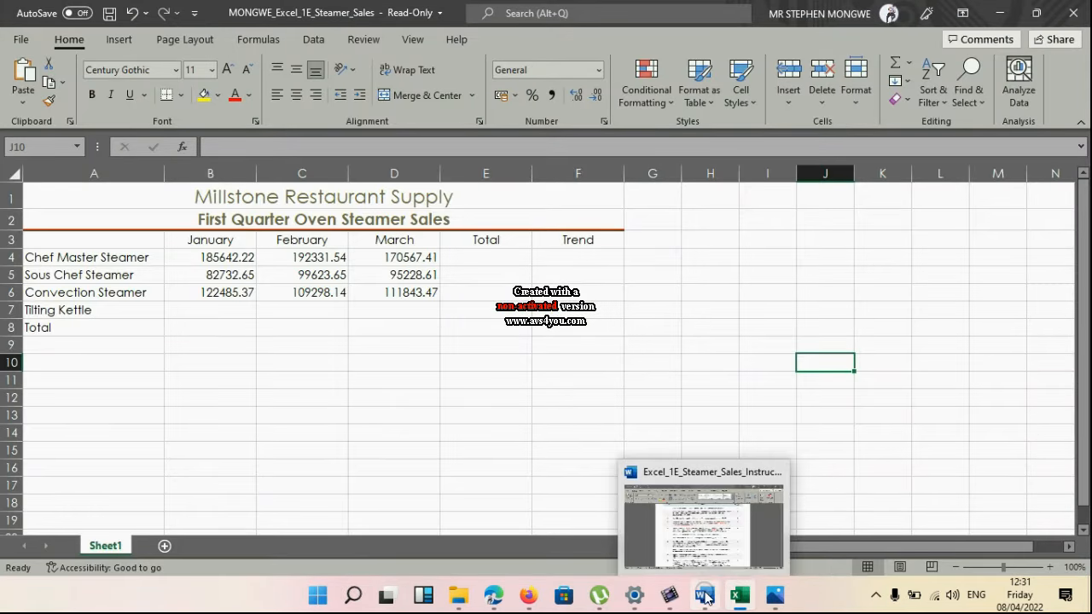
pyautogui.click(693, 542)
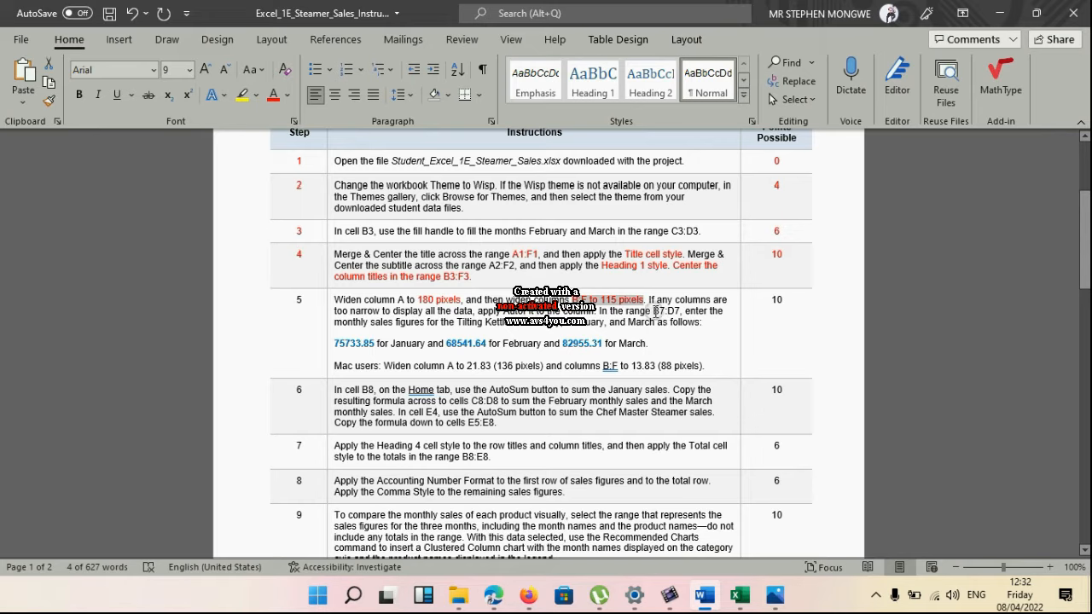
pyautogui.moveTo(652, 299); pyautogui.dragTo(597, 312)
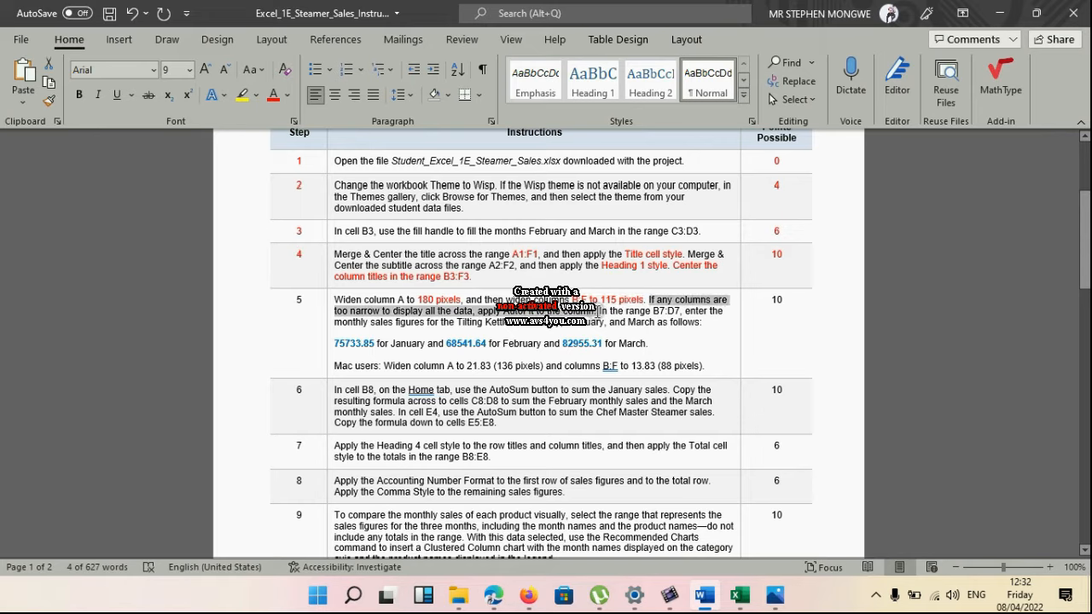
pyautogui.click(273, 97)
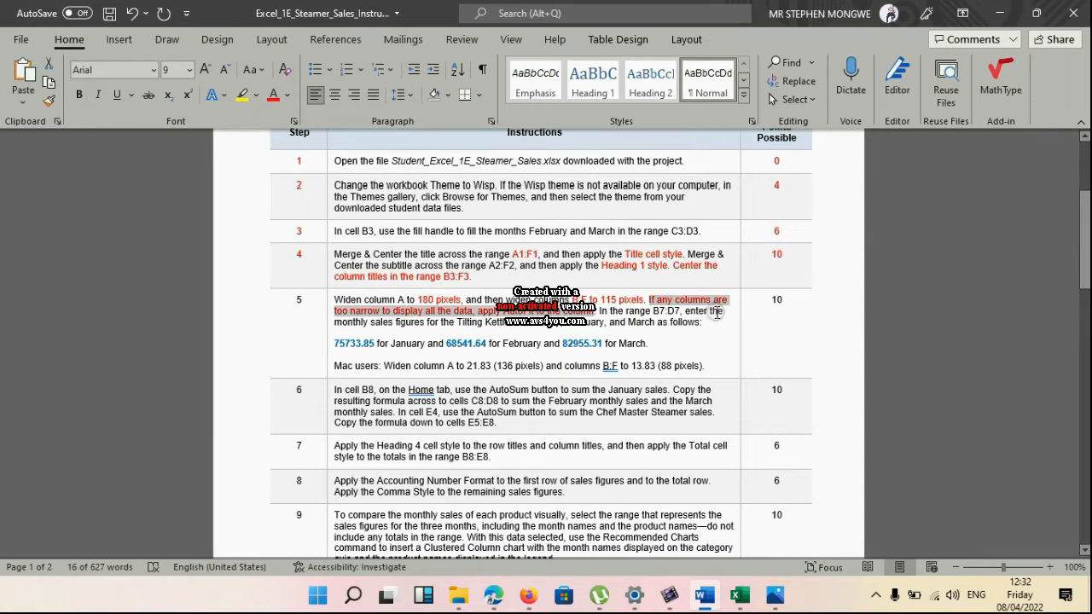
pyautogui.click(686, 343)
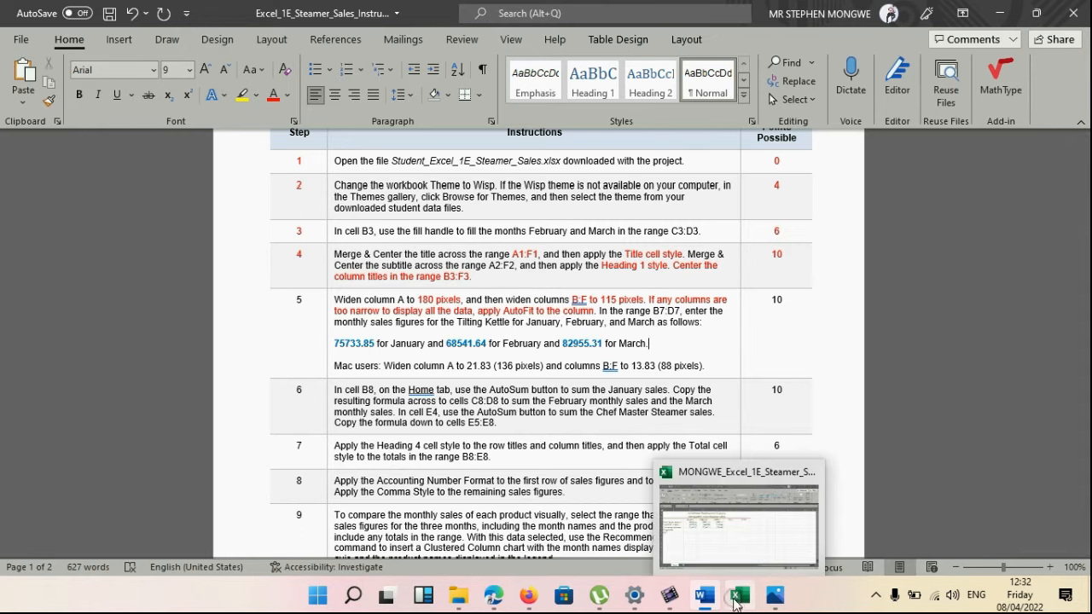
# - Review the January, February and March Tilting Kettle sales figures in Word step 5, and select cell B7 in the Excel worksheet
pyautogui.click(736, 567)
pyautogui.click(704, 553)
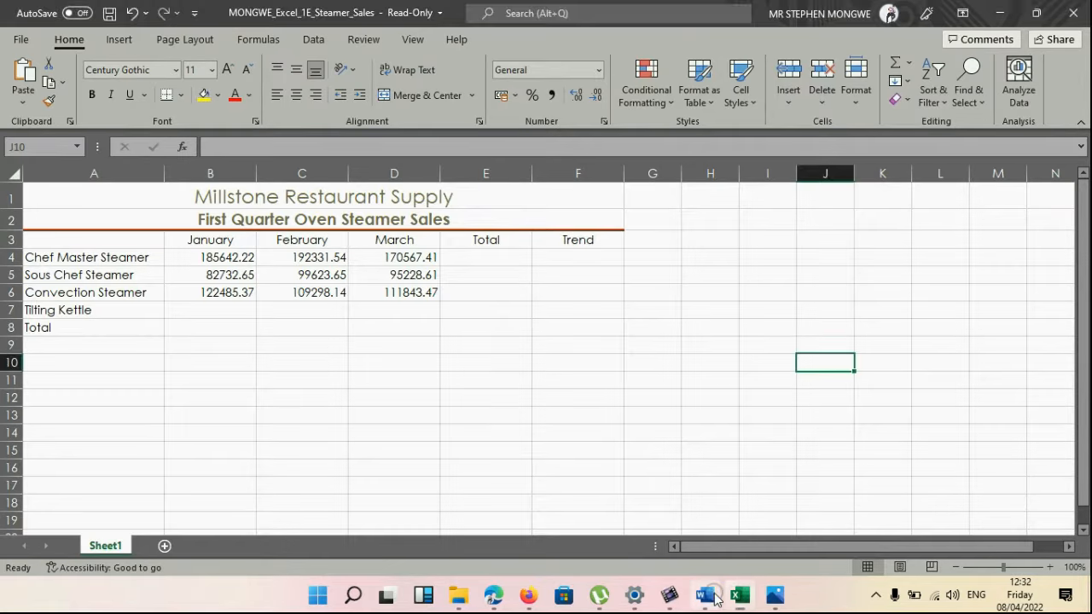
pyautogui.click(704, 595)
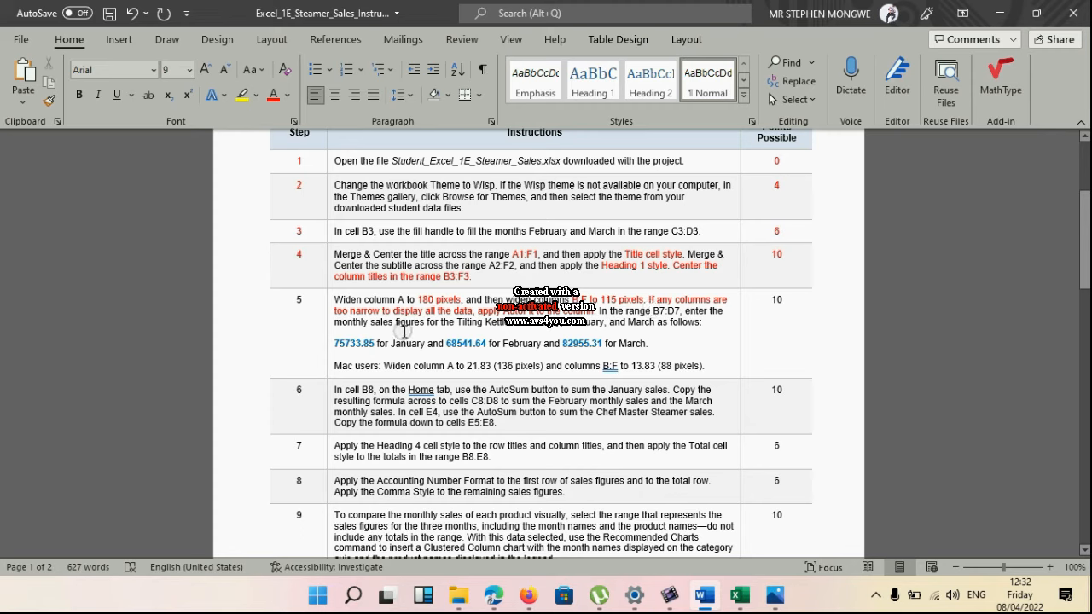
pyautogui.doubleClick(335, 343)
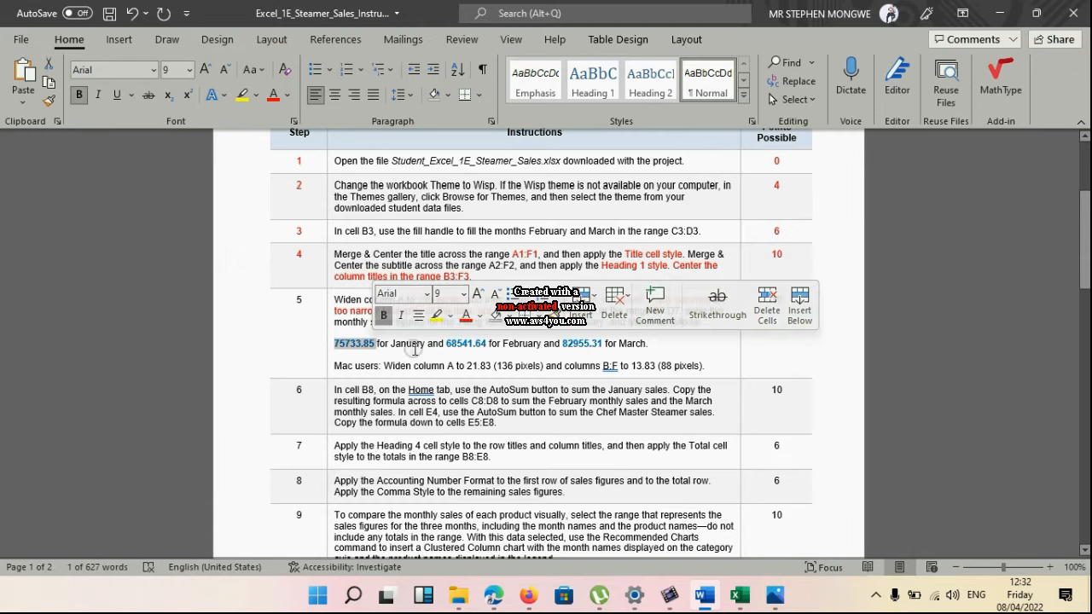
pyautogui.moveTo(447, 344); pyautogui.dragTo(491, 345)
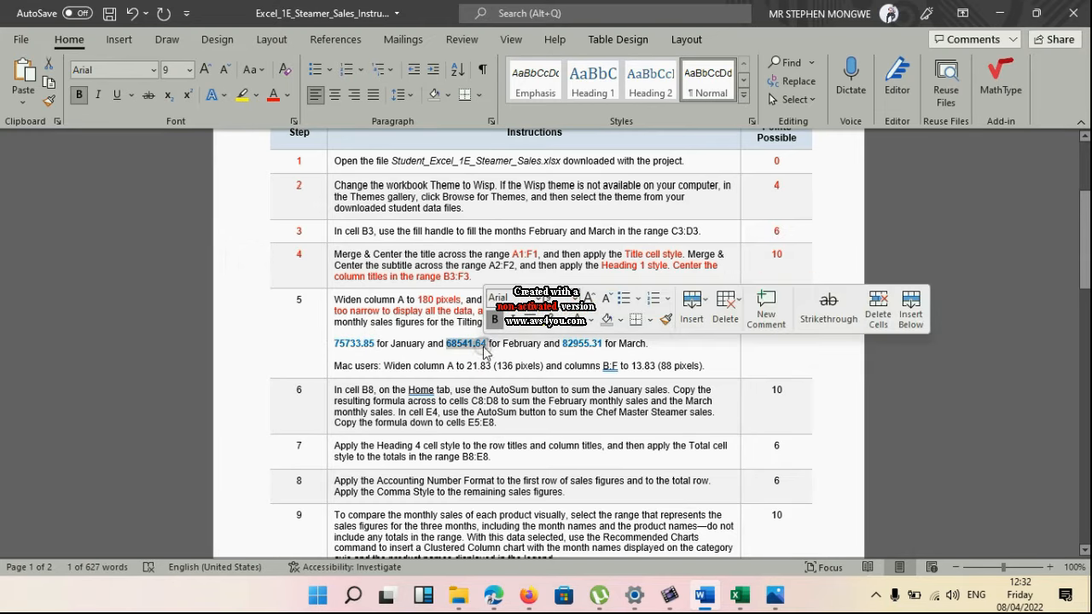
pyautogui.moveTo(562, 345); pyautogui.dragTo(603, 343)
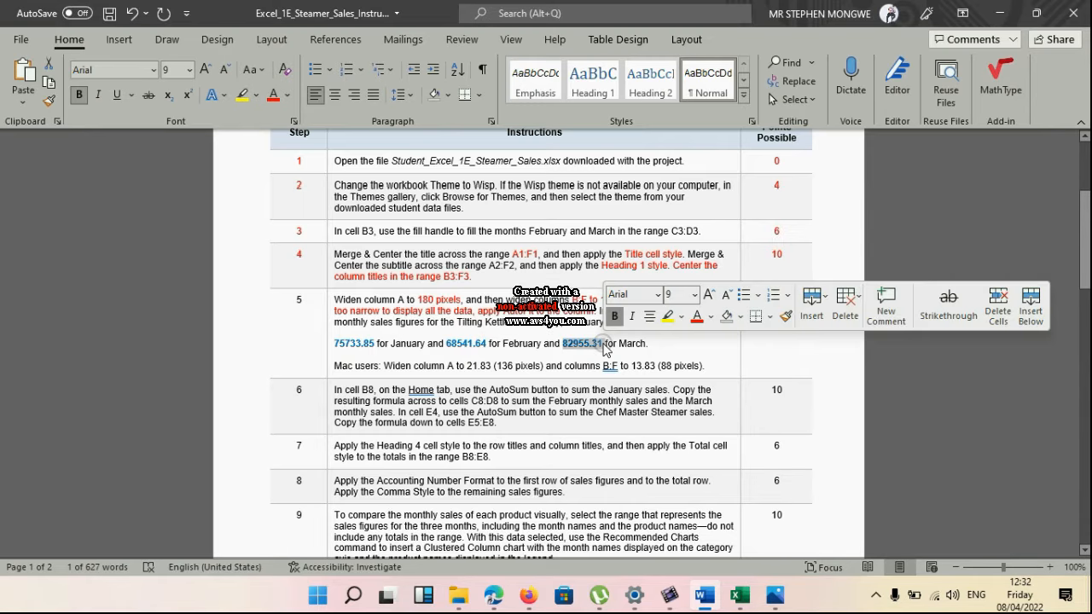
pyautogui.moveTo(746, 601)
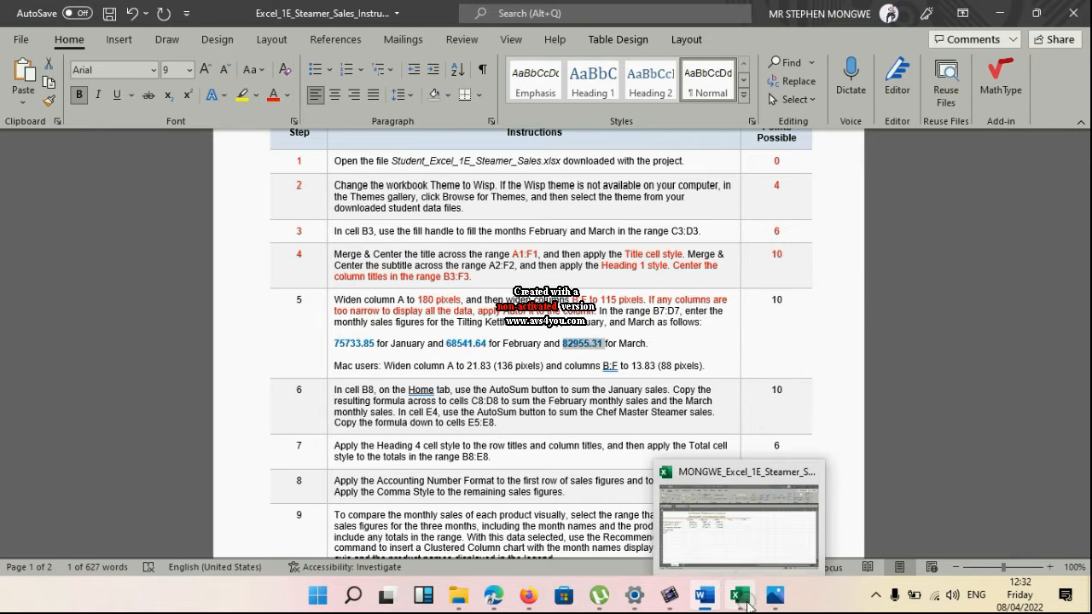
pyautogui.click(737, 537)
pyautogui.click(223, 309)
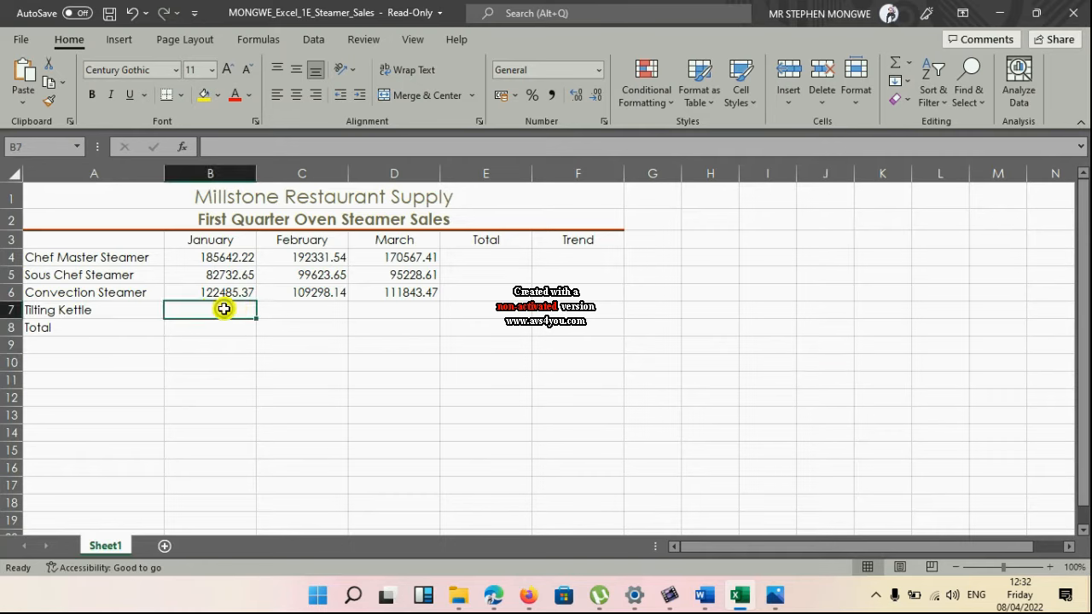
# - Return to the Word instructions and color "Tilting Kettle" in step 5 red
pyautogui.moveTo(727, 604)
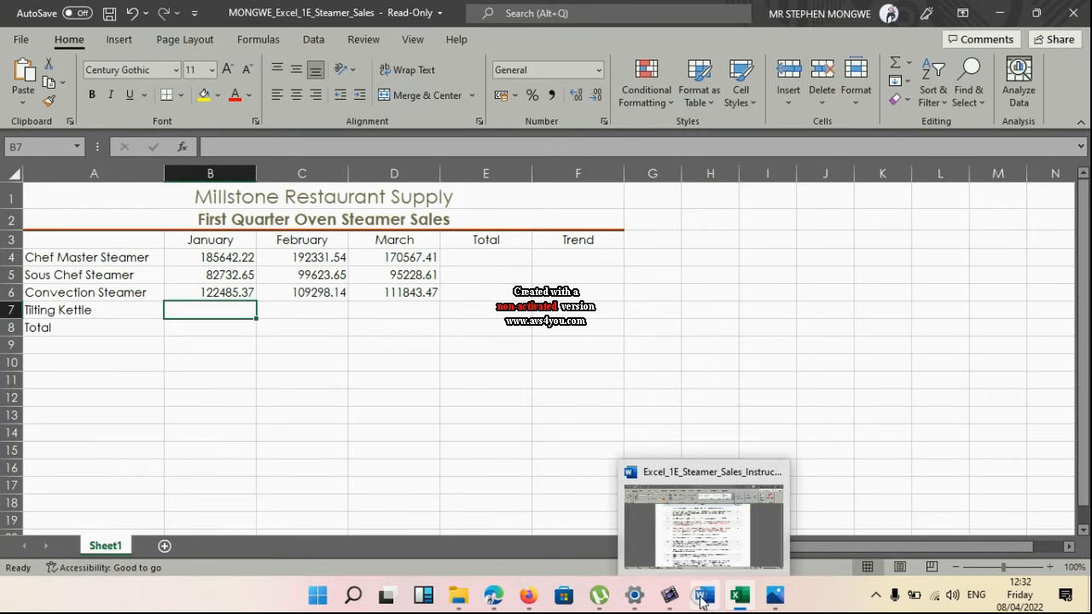
pyautogui.click(710, 539)
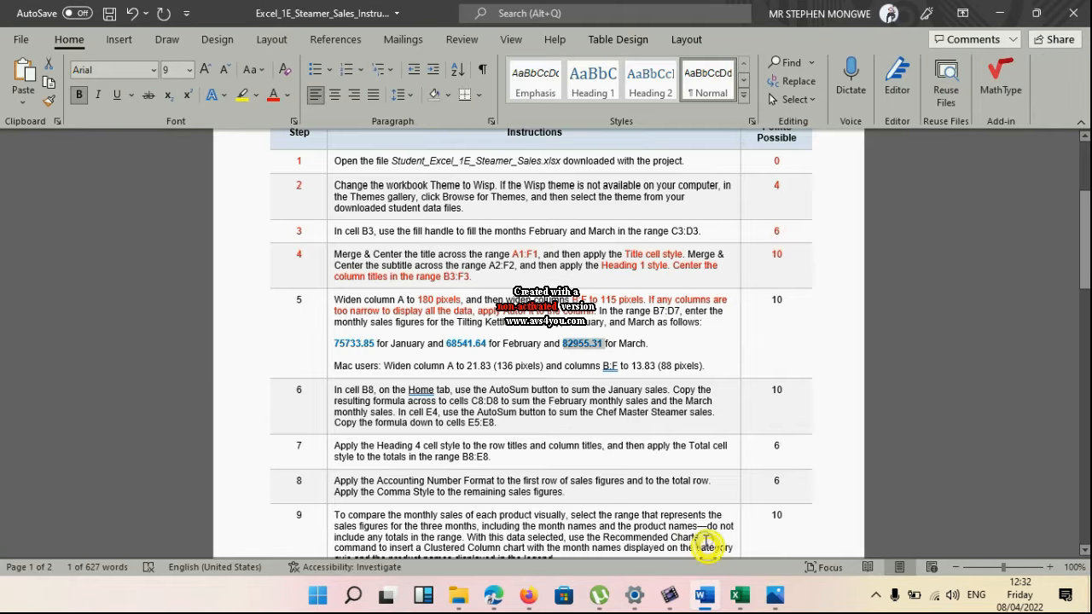
pyautogui.click(660, 339)
pyautogui.moveTo(458, 321); pyautogui.dragTo(513, 325)
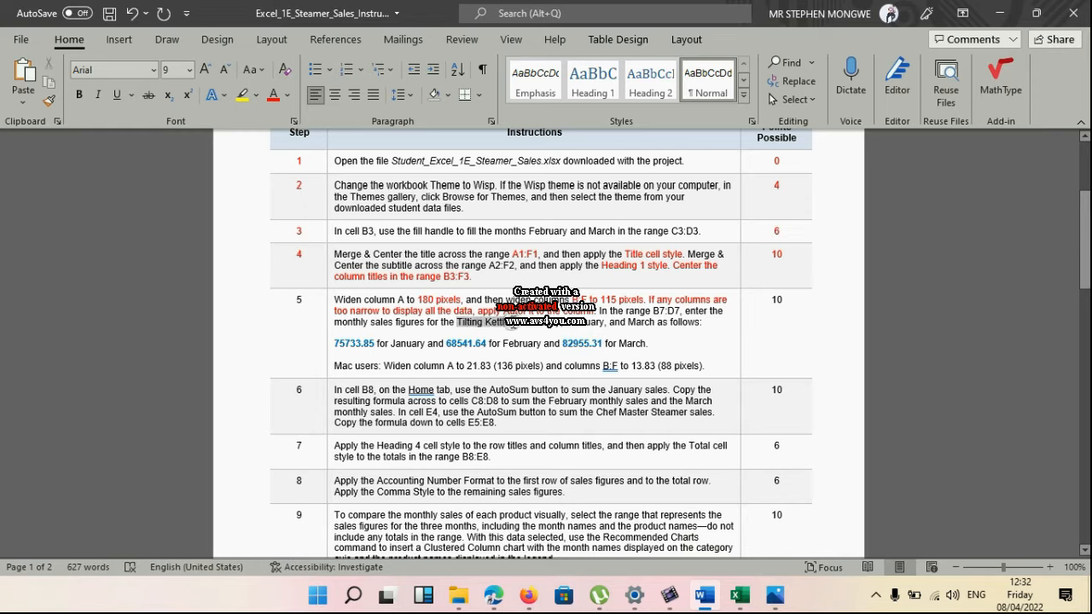
pyautogui.click(488, 322)
pyautogui.moveTo(457, 322); pyautogui.dragTo(512, 325)
pyautogui.click(272, 98)
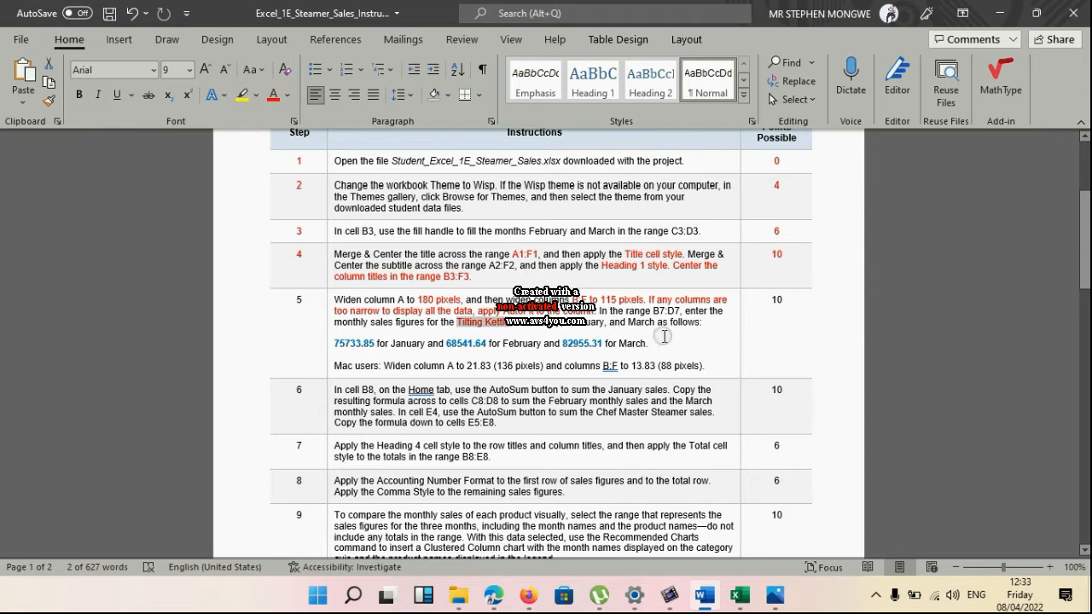
# - Switch to Excel and enter the Tilting Kettle sales in B7:D7: 75733.85 for January, 68541.64 for February and 82955.31 for March
pyautogui.moveTo(735, 602)
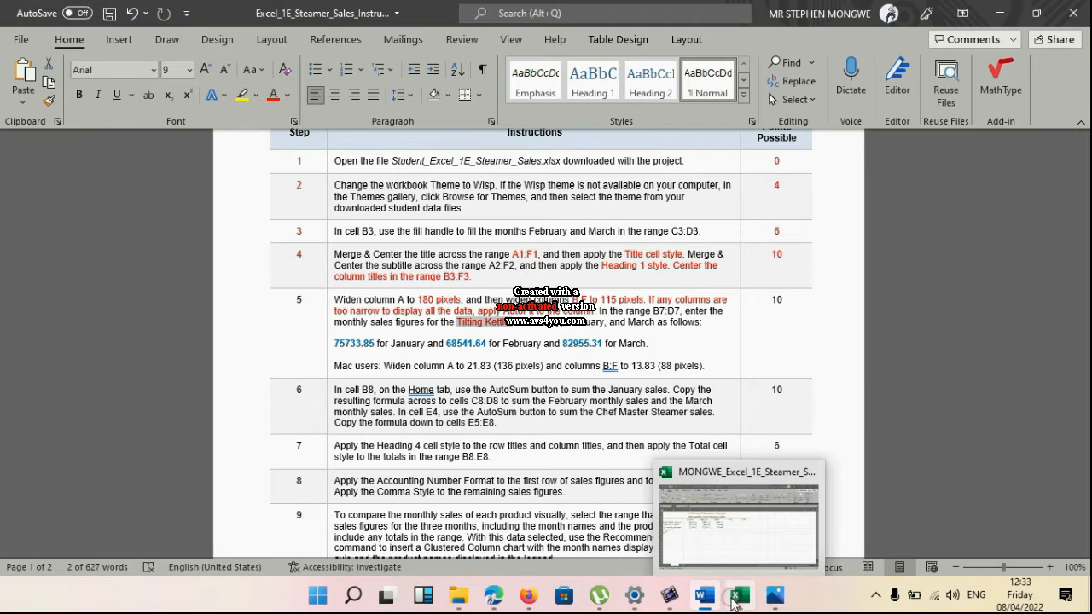
pyautogui.click(739, 545)
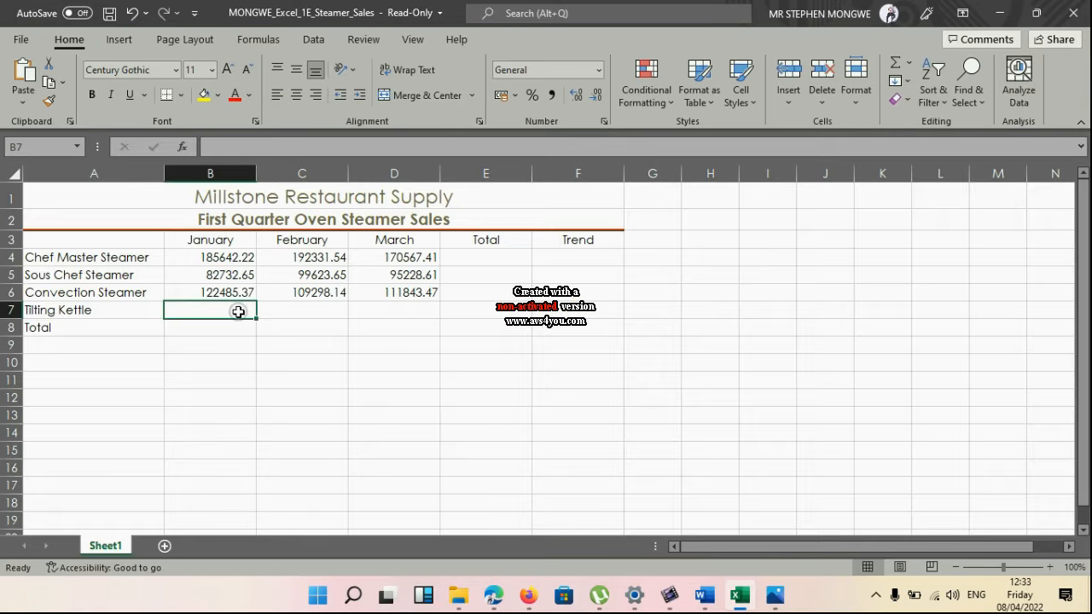
pyautogui.click(390, 310)
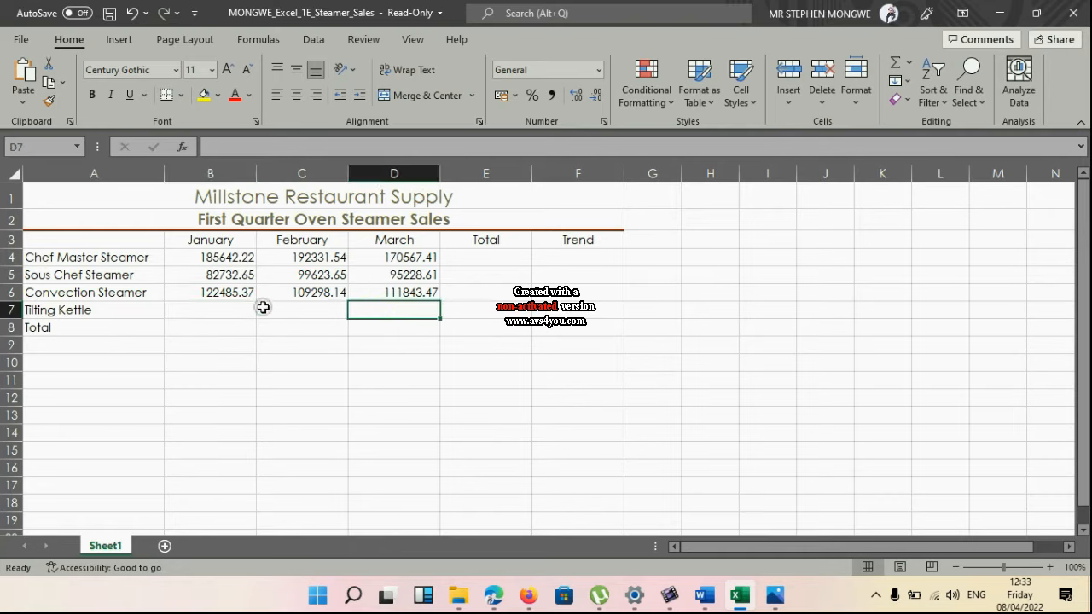
pyautogui.click(235, 309)
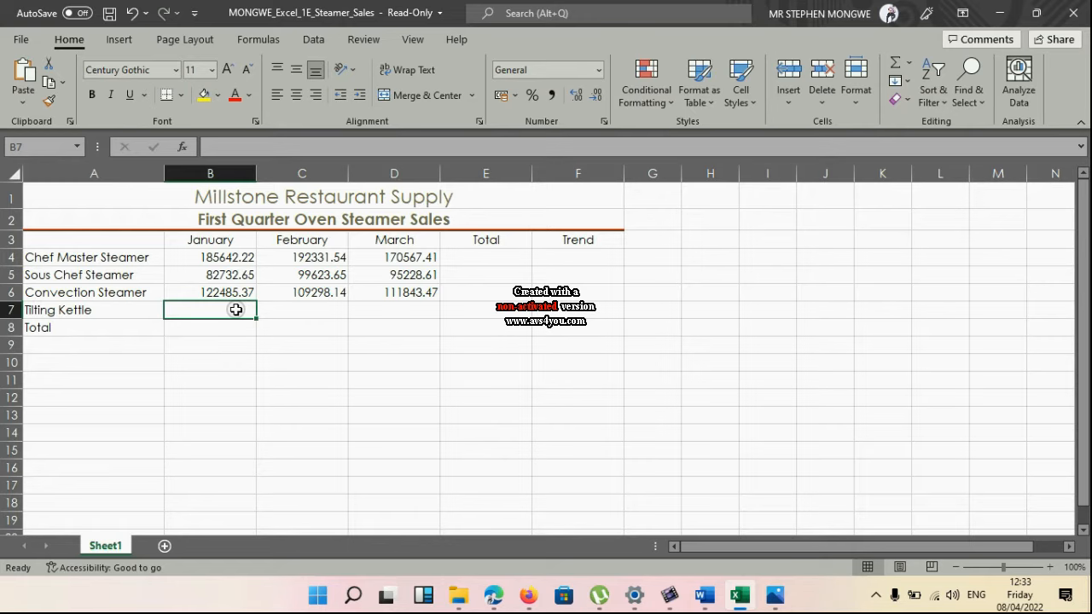
pyautogui.write('7573')
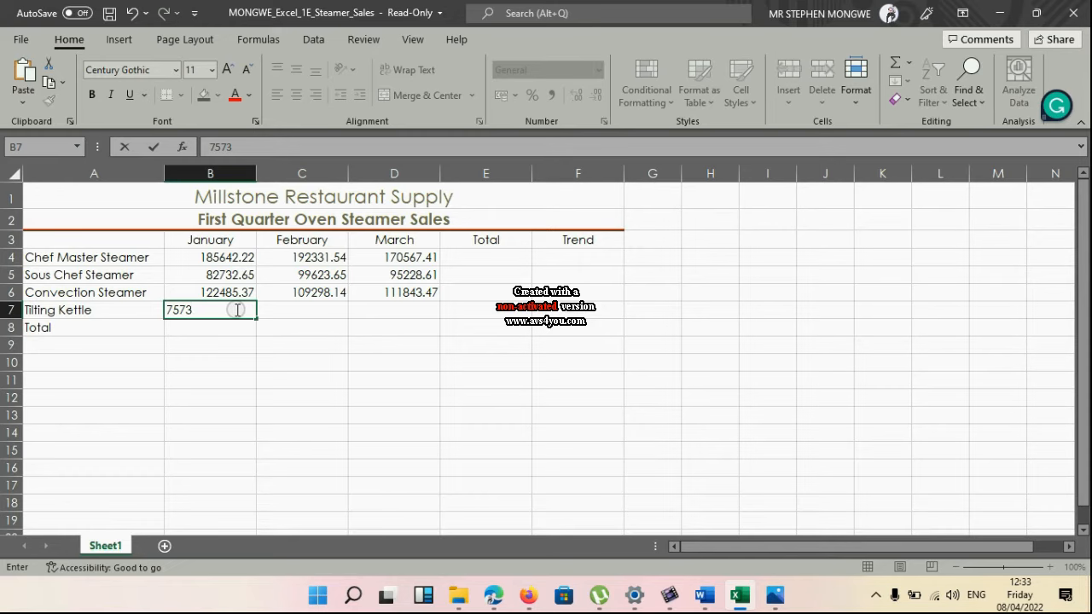
pyautogui.write('3.85')
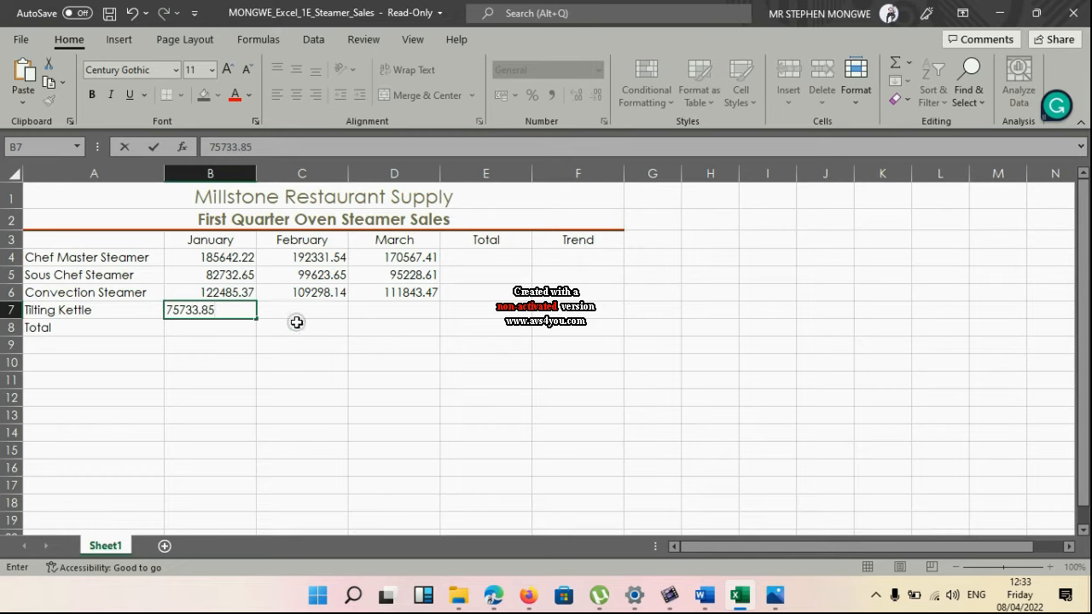
pyautogui.click(313, 312)
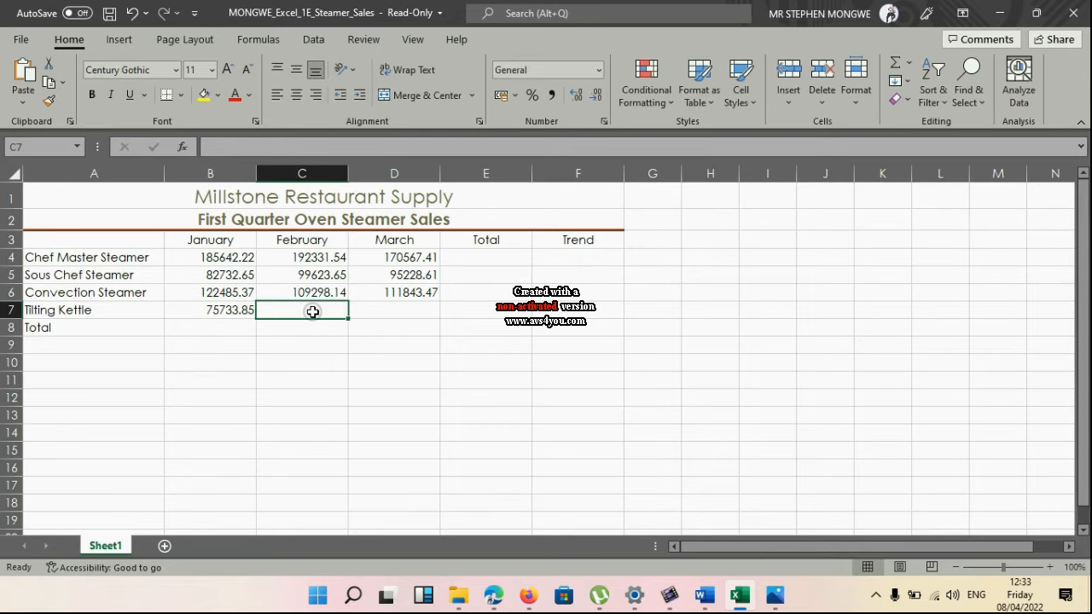
pyautogui.write('68541')
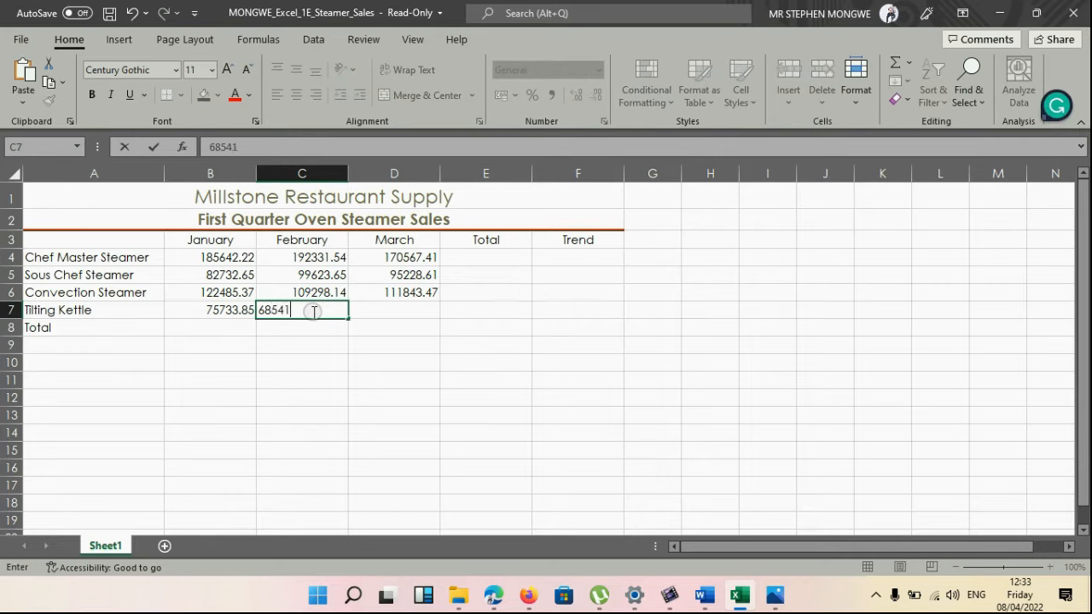
pyautogui.write('.64')
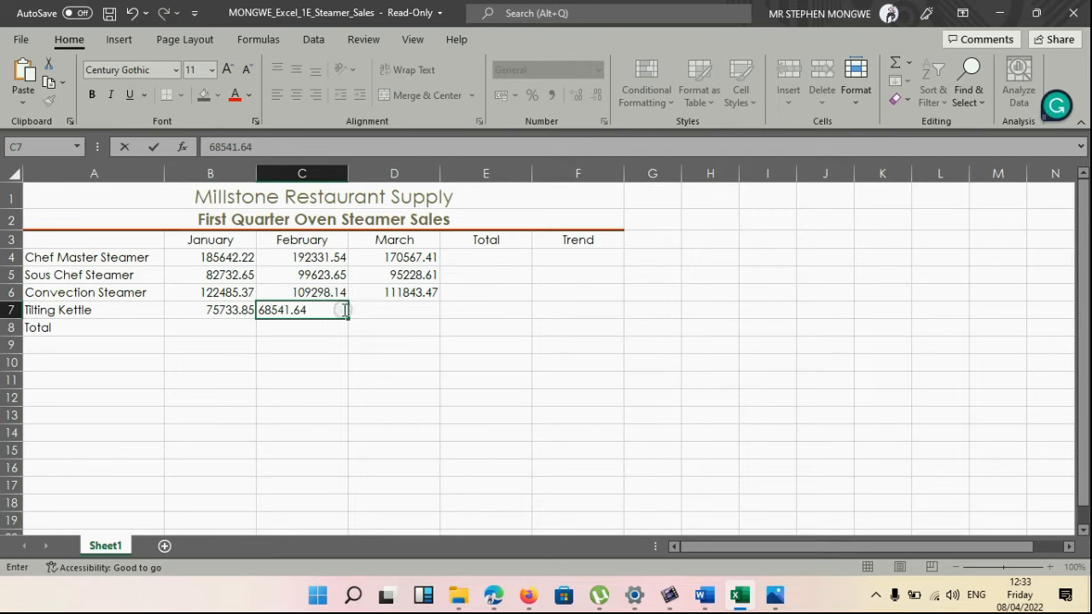
pyautogui.click(389, 312)
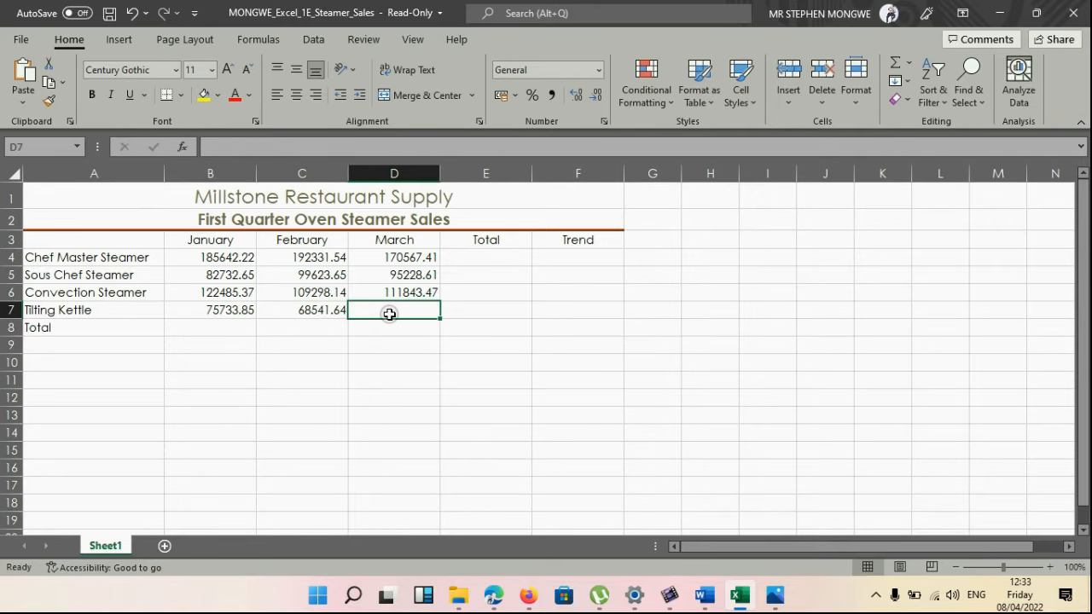
pyautogui.write('82955.31')
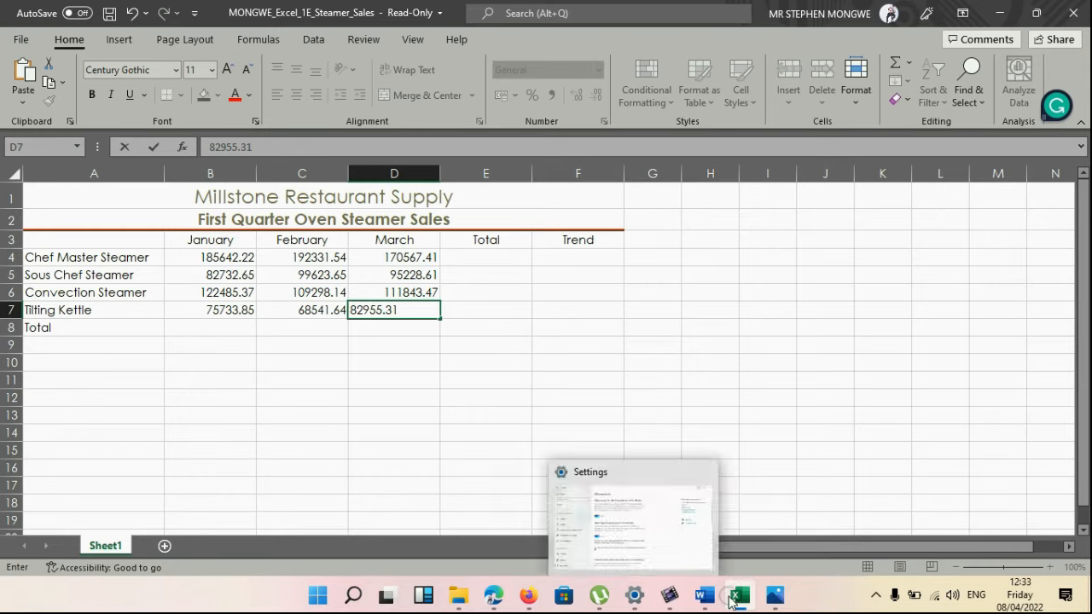
# - Return to the Word instructions and review step 5's Mac users note on the widths of column A and columns B:F
pyautogui.click(741, 604)
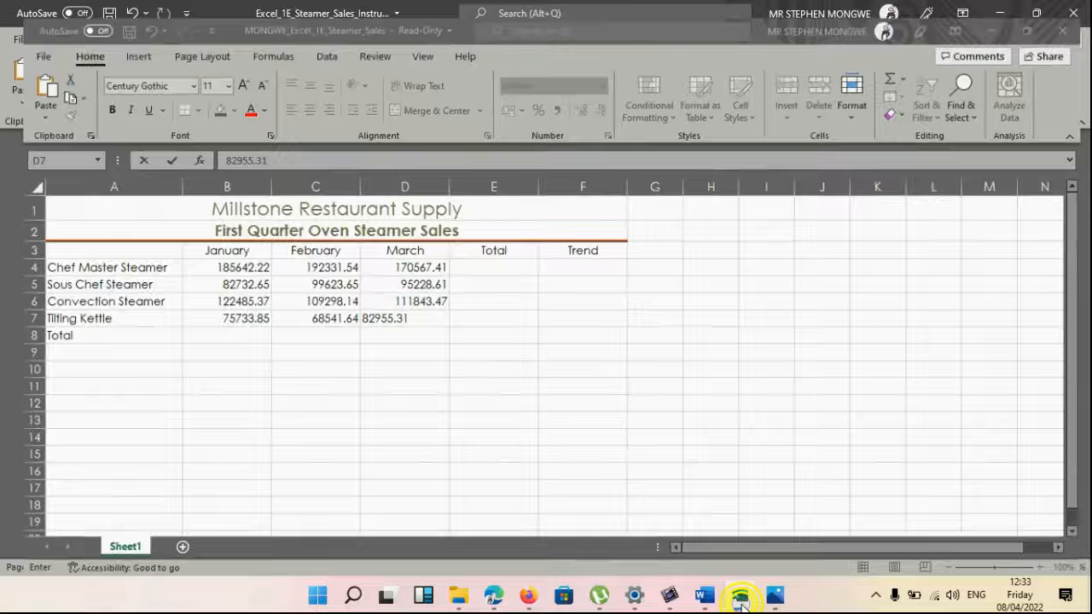
pyautogui.click(775, 602)
pyautogui.click(776, 602)
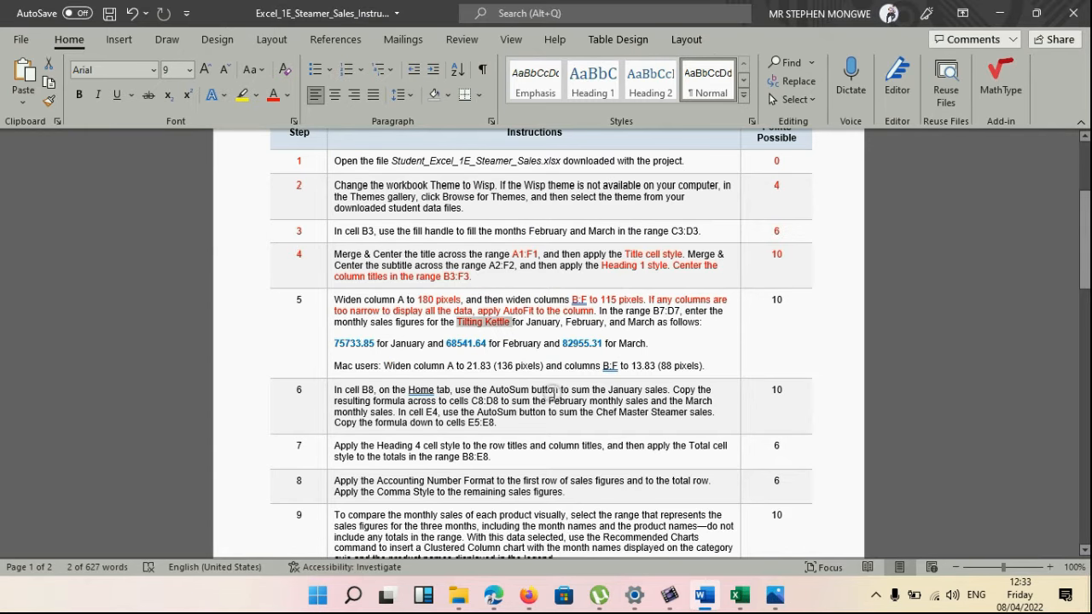
pyautogui.scroll(-1, 393, 350)
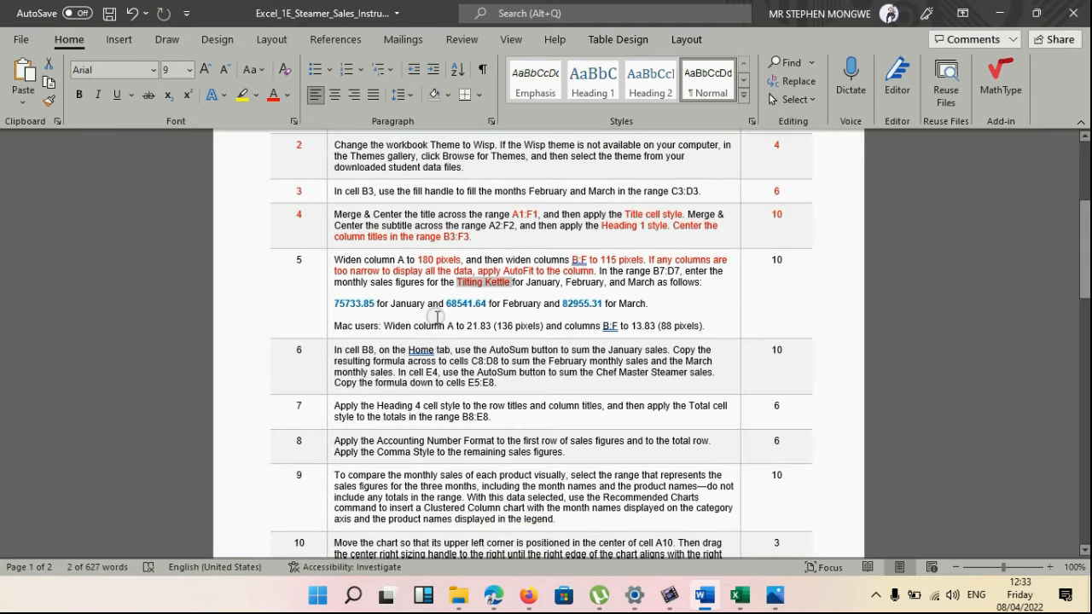
pyautogui.moveTo(385, 326); pyautogui.dragTo(716, 327)
pyautogui.click(716, 329)
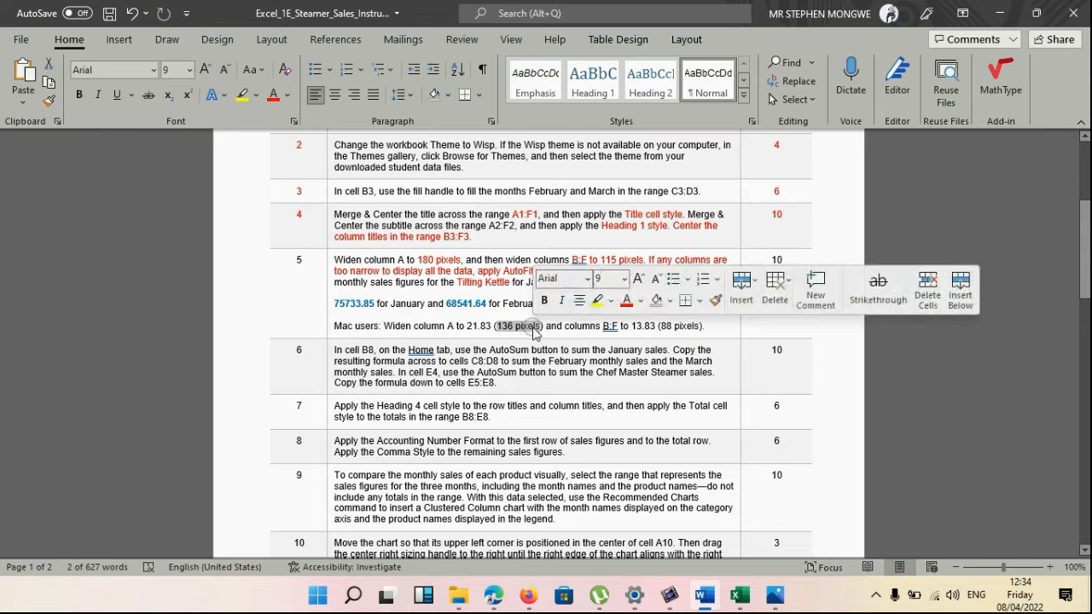
pyautogui.click(605, 333)
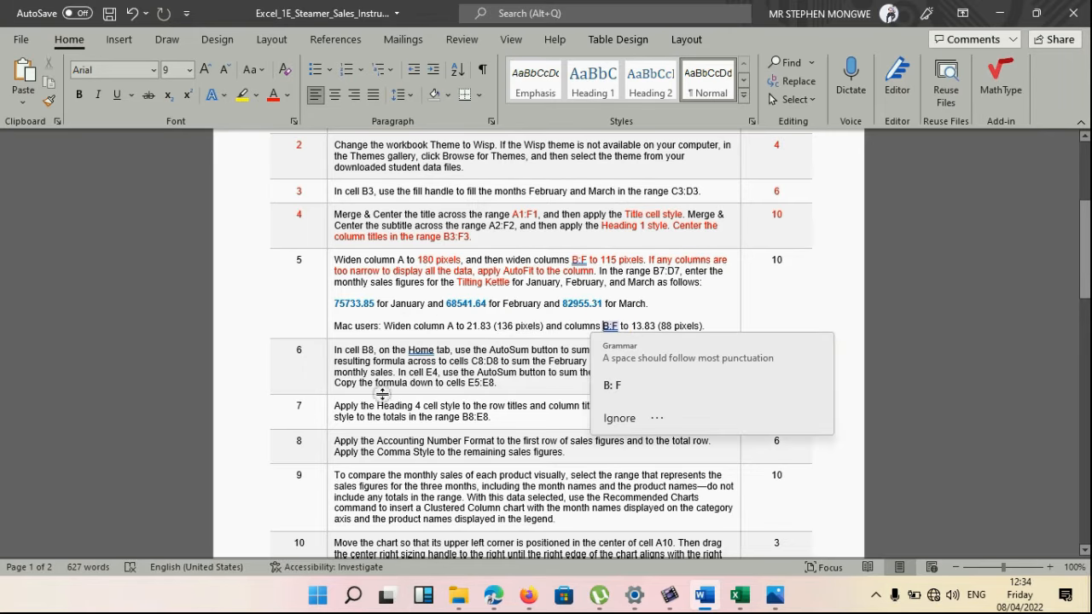
pyautogui.click(375, 384)
# - Color step number 5 and its points value of 10 red in the instructions table
pyautogui.moveTo(290, 262); pyautogui.dragTo(308, 260)
pyautogui.click(272, 98)
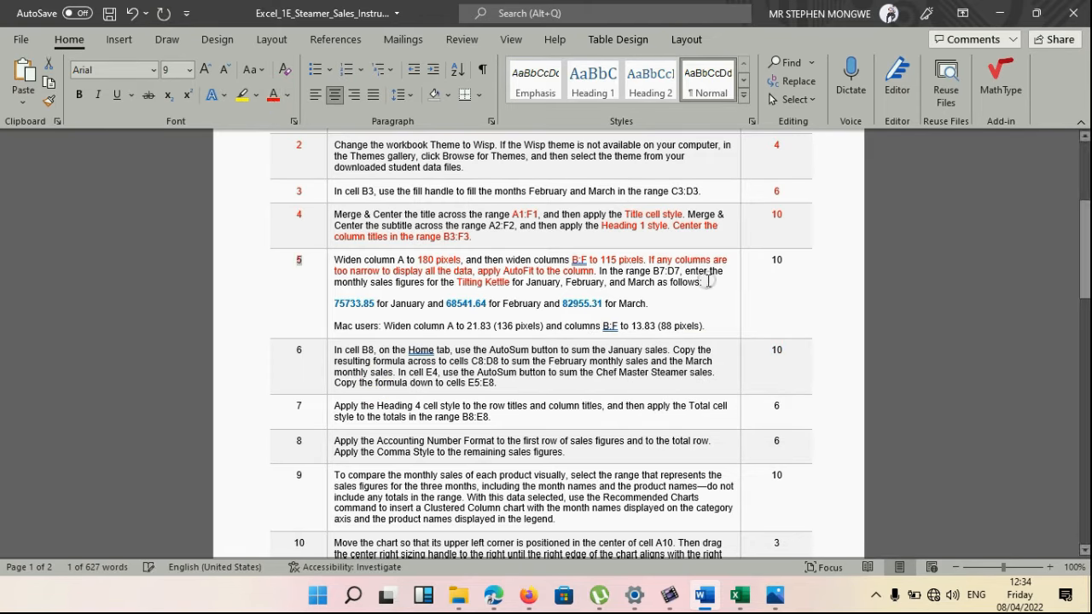
pyautogui.doubleClick(776, 260)
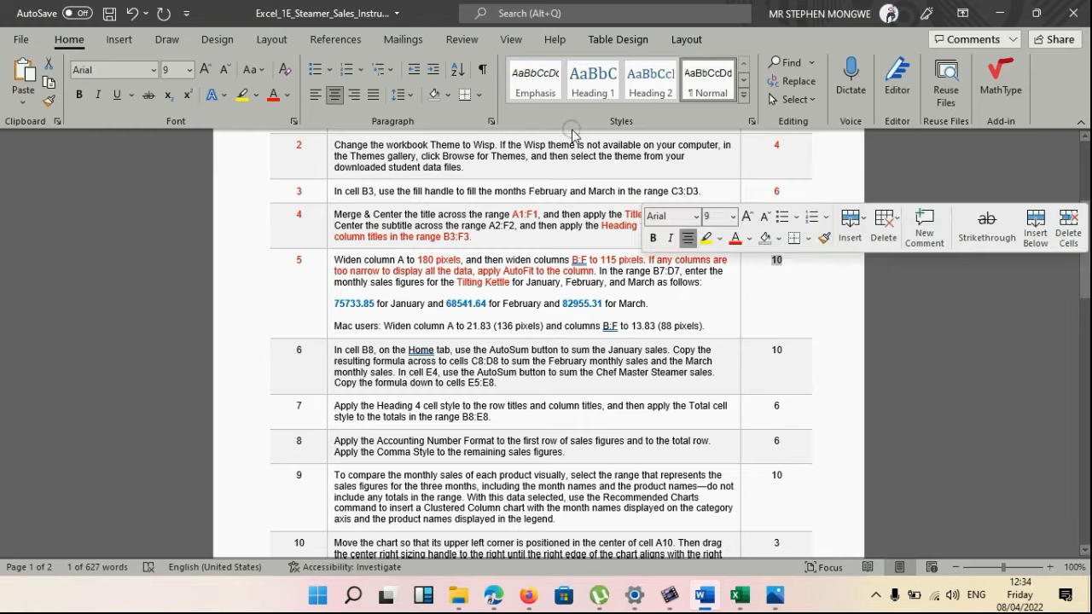
pyautogui.click(273, 98)
# - Color step number 6 red and read its instructions on summing the January sales in cell B8
pyautogui.scroll(2, 759, 275)
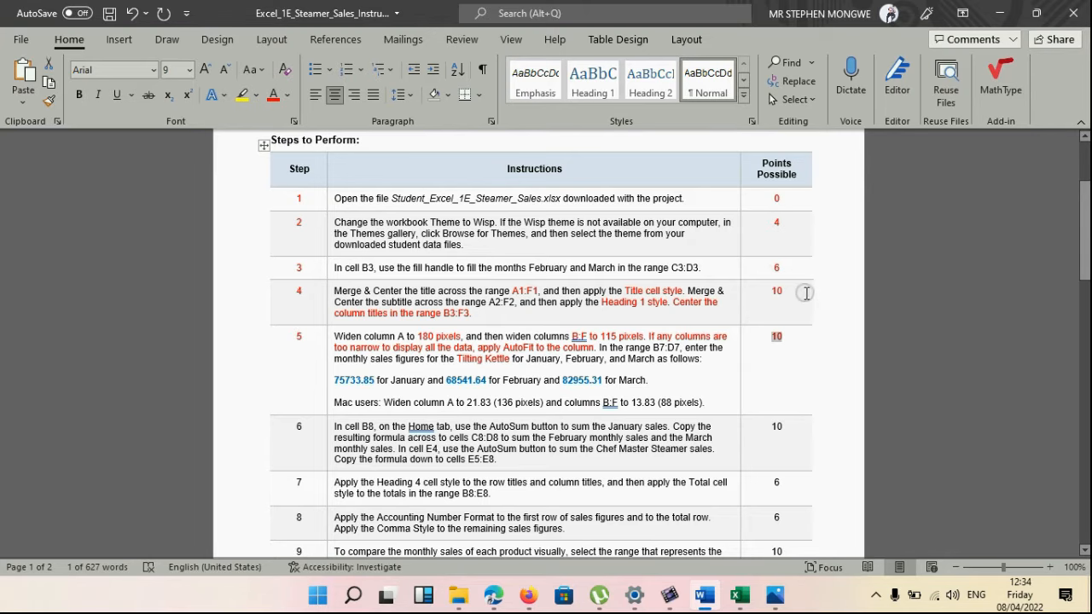
pyautogui.scroll(-3, 756, 315)
pyautogui.scroll(-2, 751, 342)
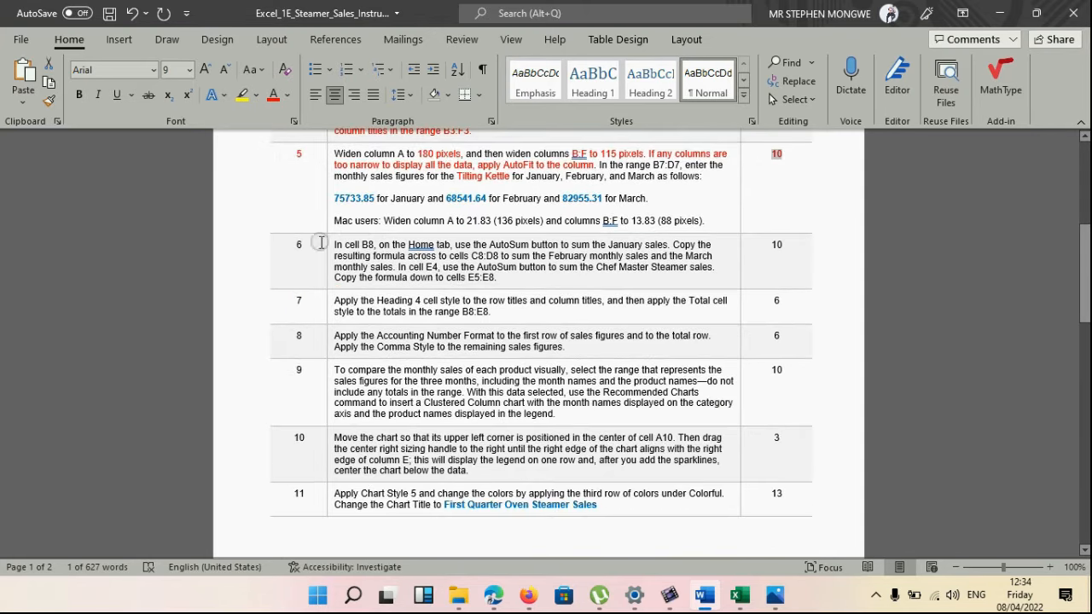
pyautogui.doubleClick(308, 246)
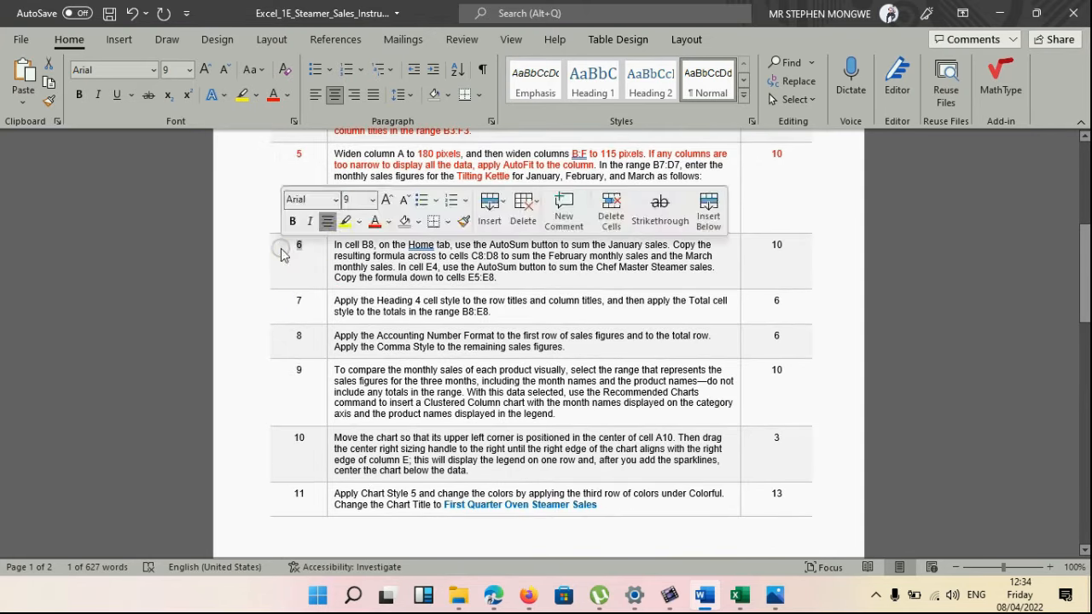
pyautogui.click(278, 98)
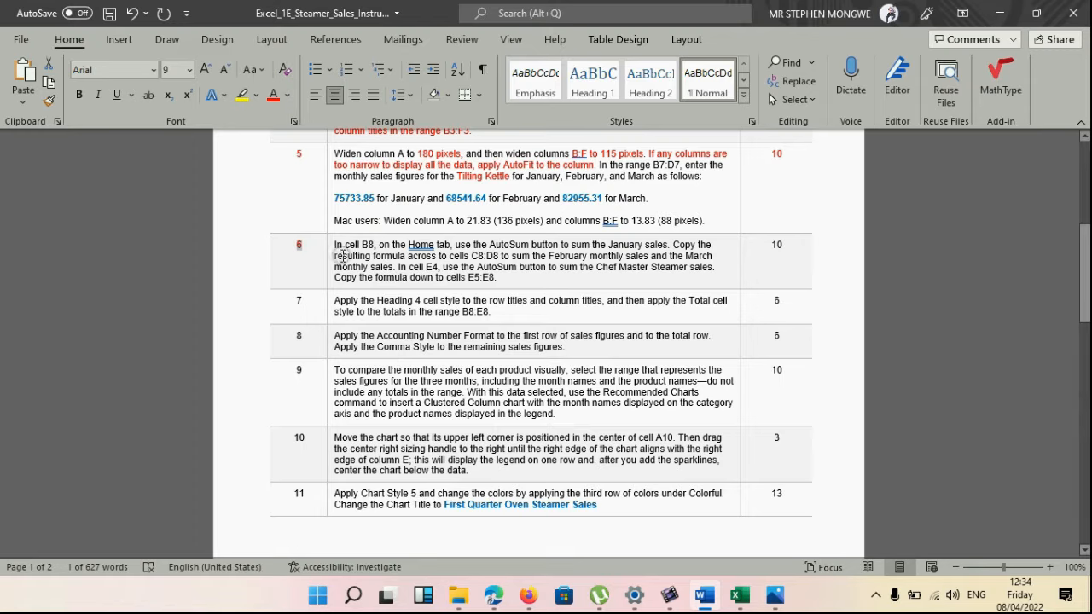
pyautogui.click(376, 245)
pyautogui.write(',')
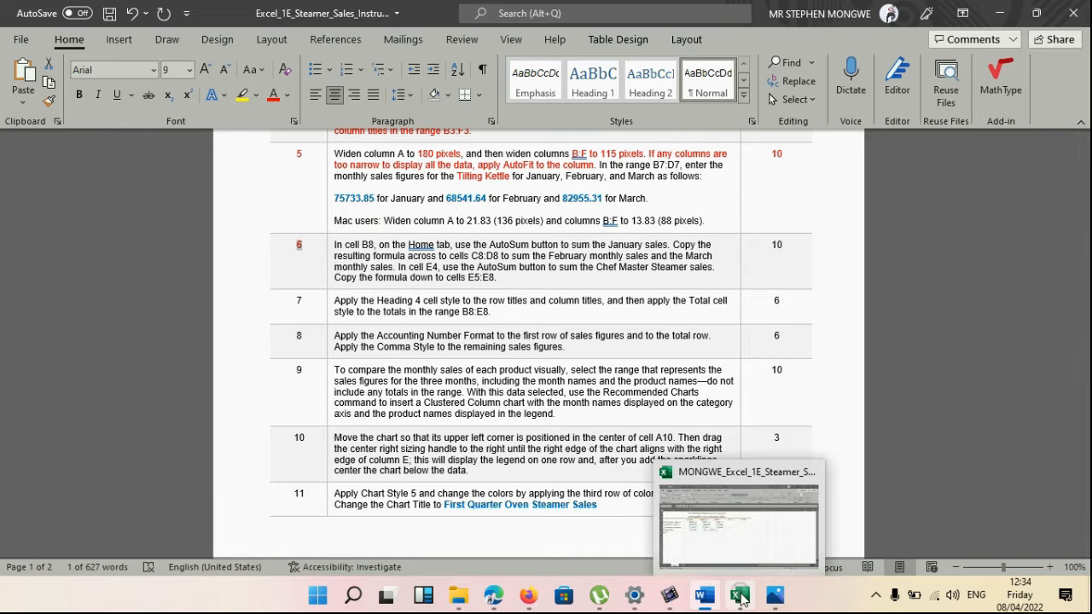
# - Switch to Excel and use AutoSum in cell B8 to total the January sales in B4:B7
pyautogui.click(735, 563)
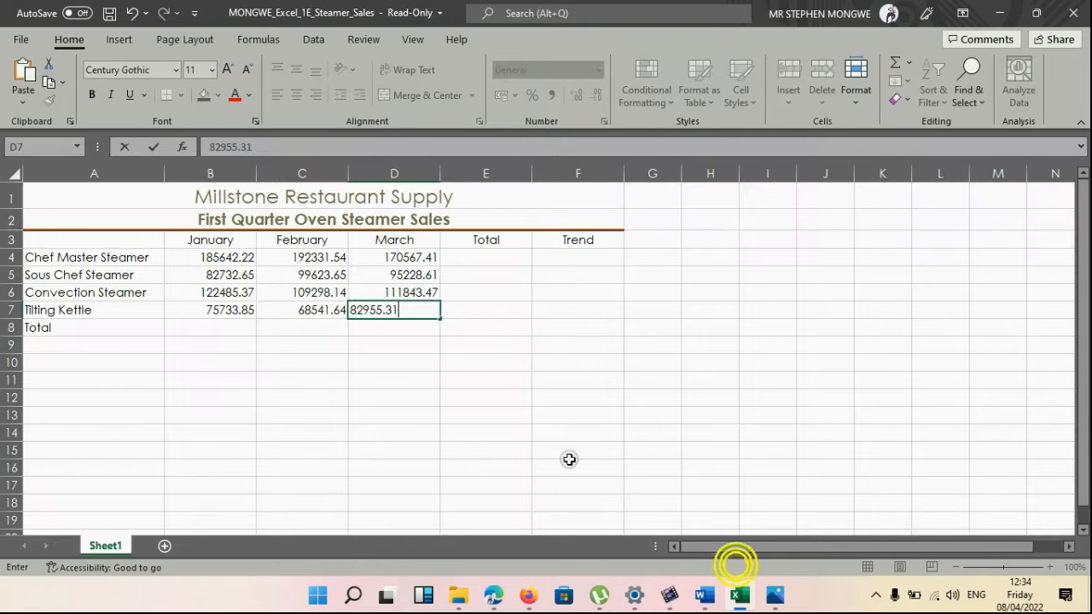
pyautogui.click(214, 327)
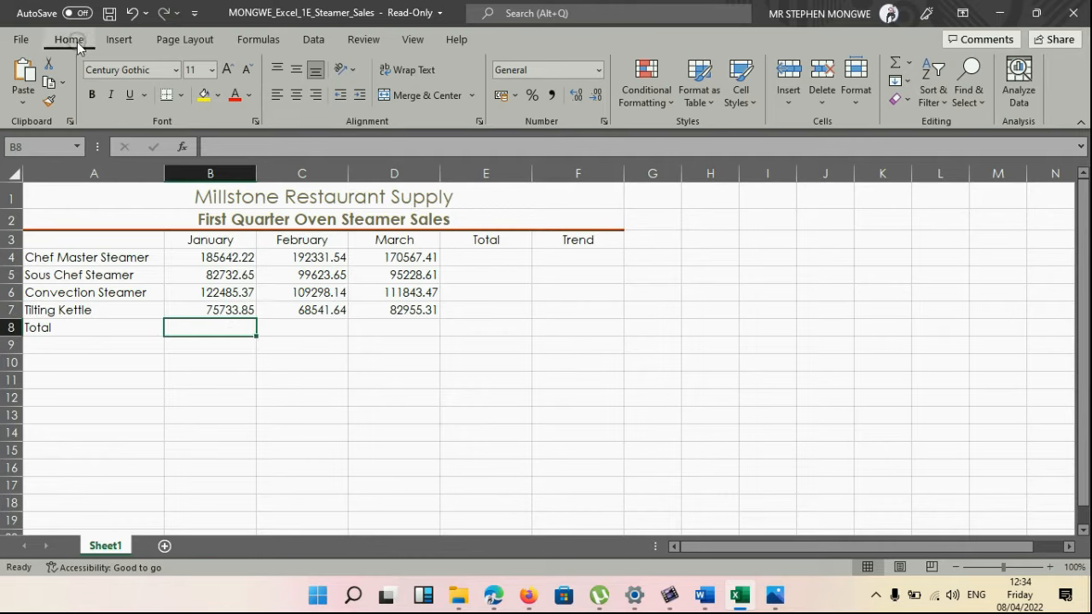
pyautogui.click(898, 67)
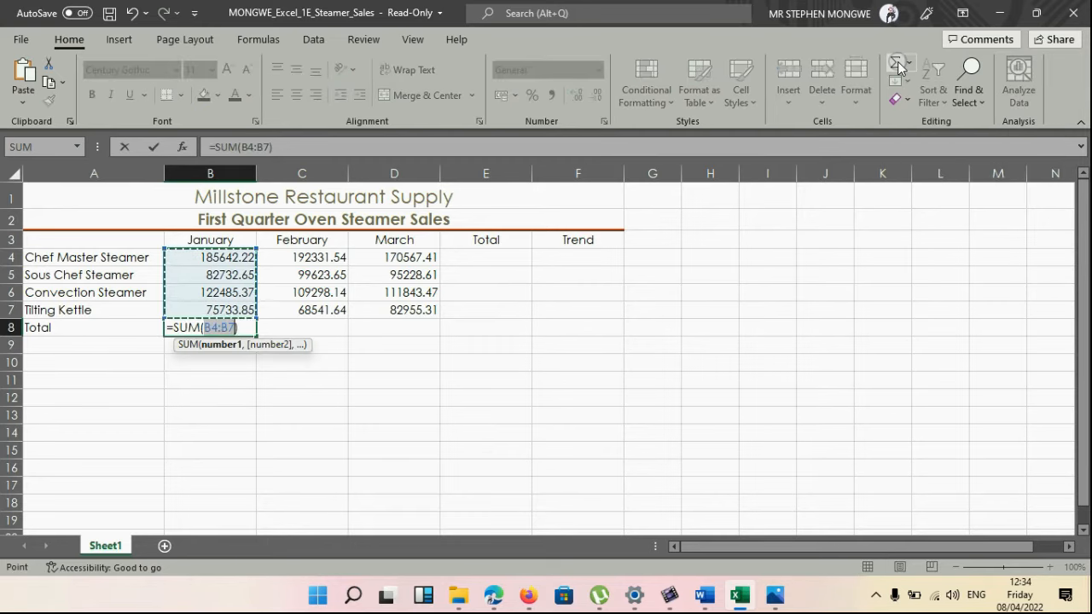
pyautogui.press('Return')
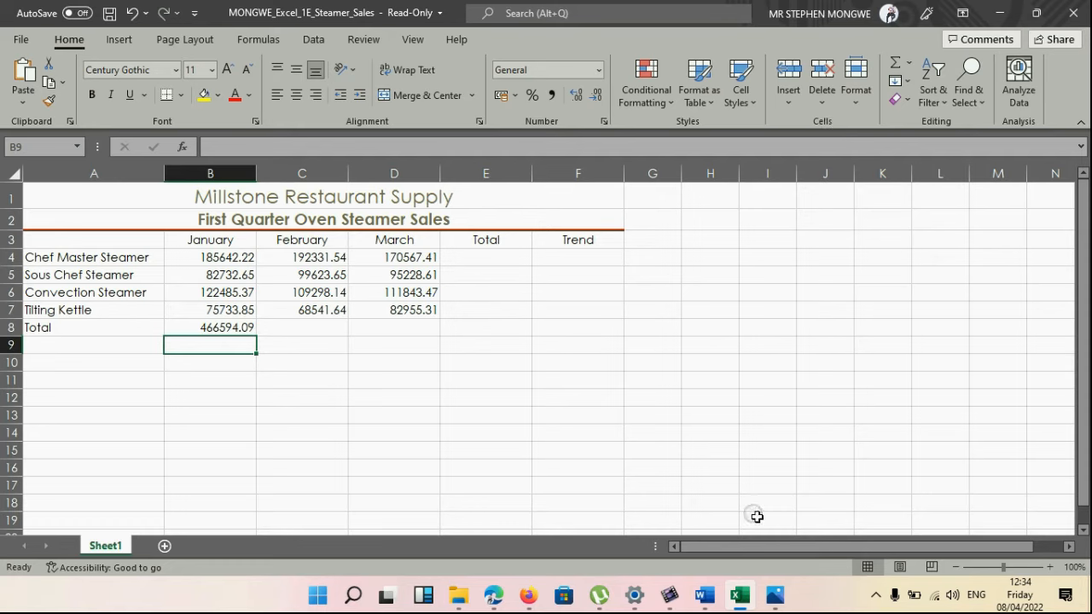
pyautogui.click(219, 328)
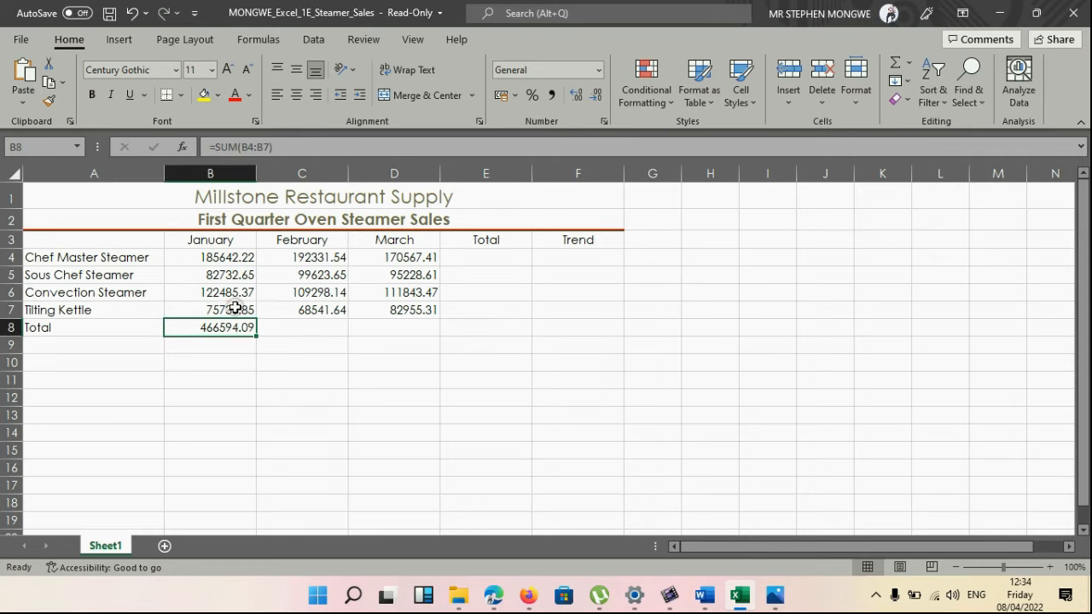
# - Check step 6 in Word, and in Excel fill the January total formula from B8 across to C8:D8
pyautogui.click(719, 599)
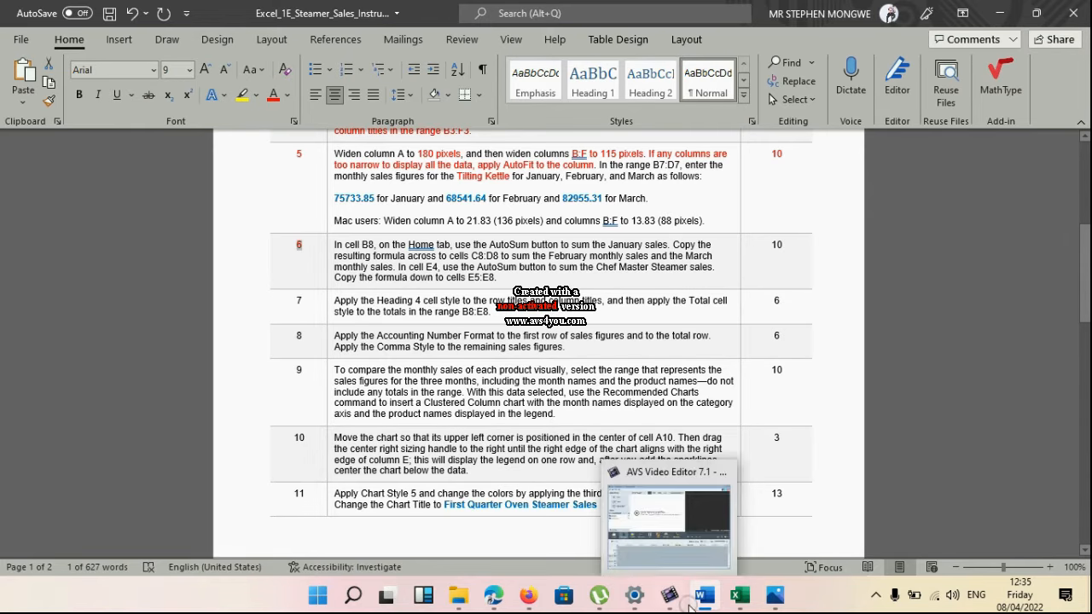
pyautogui.click(739, 594)
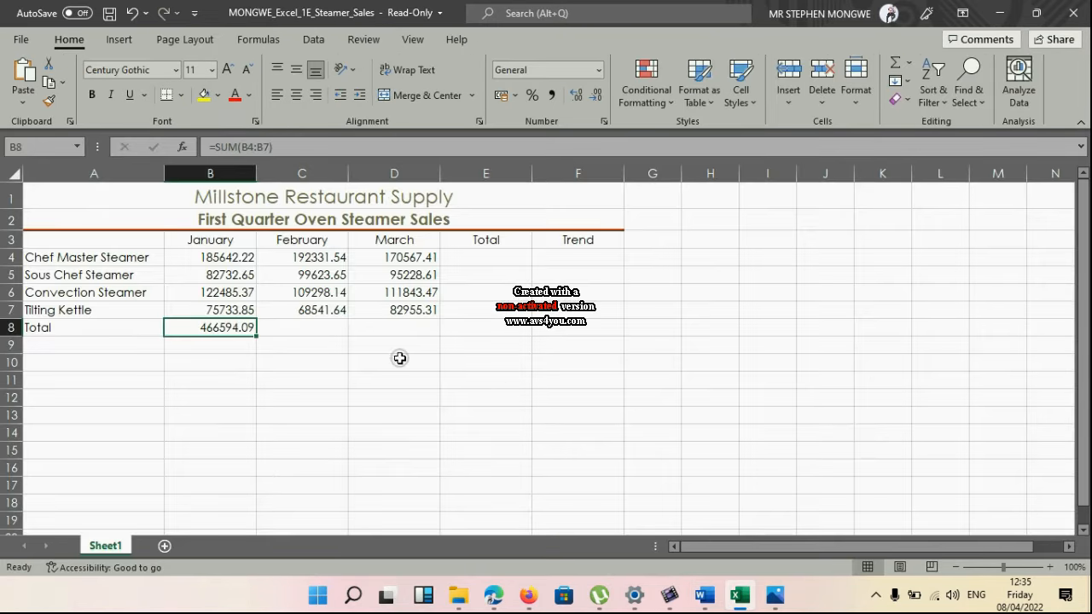
pyautogui.click(322, 332)
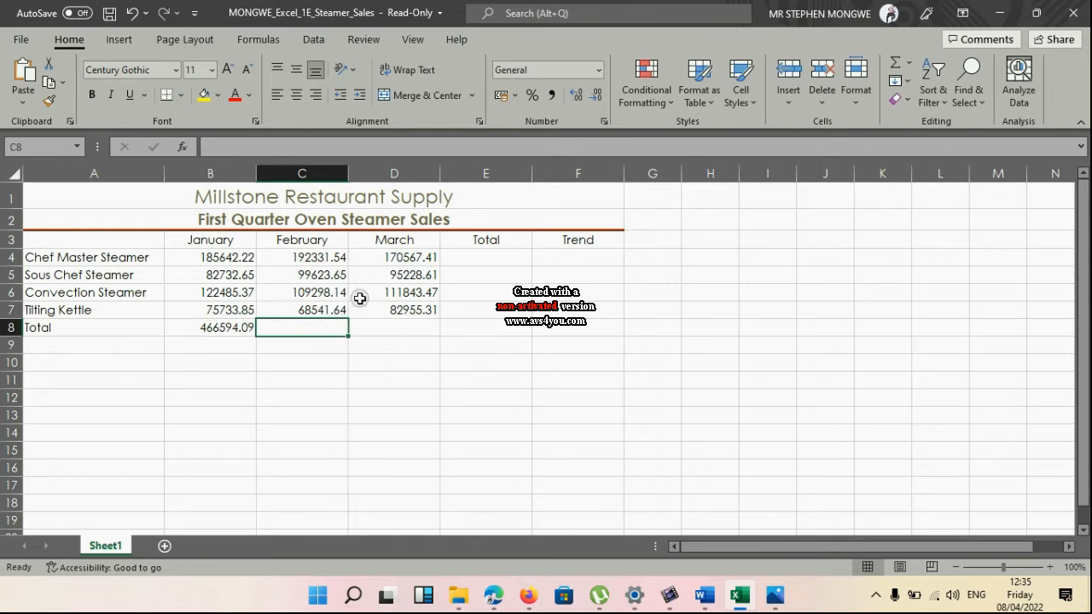
pyautogui.click(405, 327)
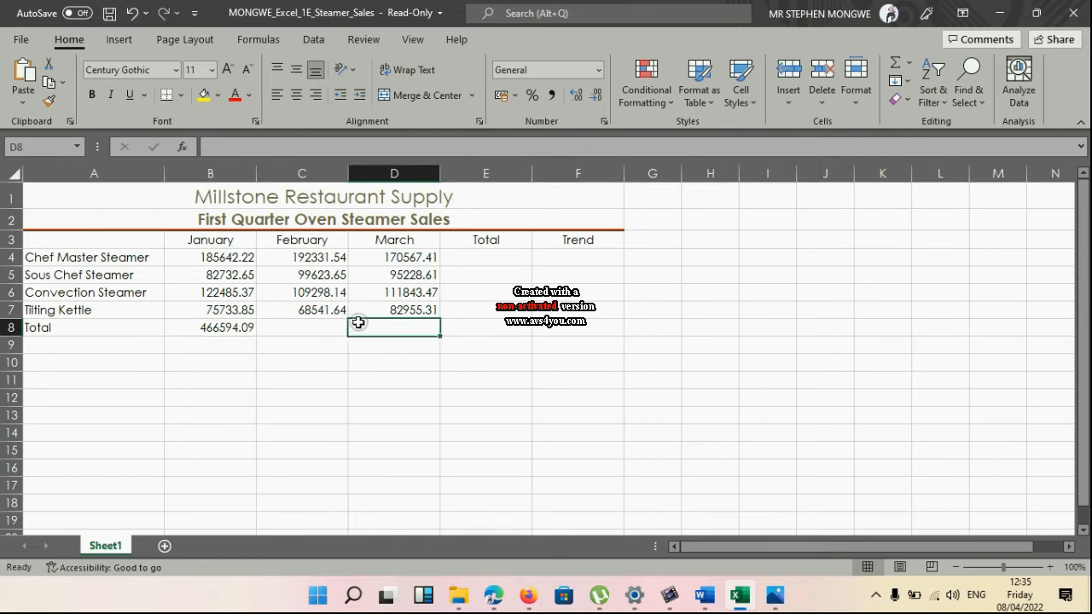
pyautogui.click(310, 327)
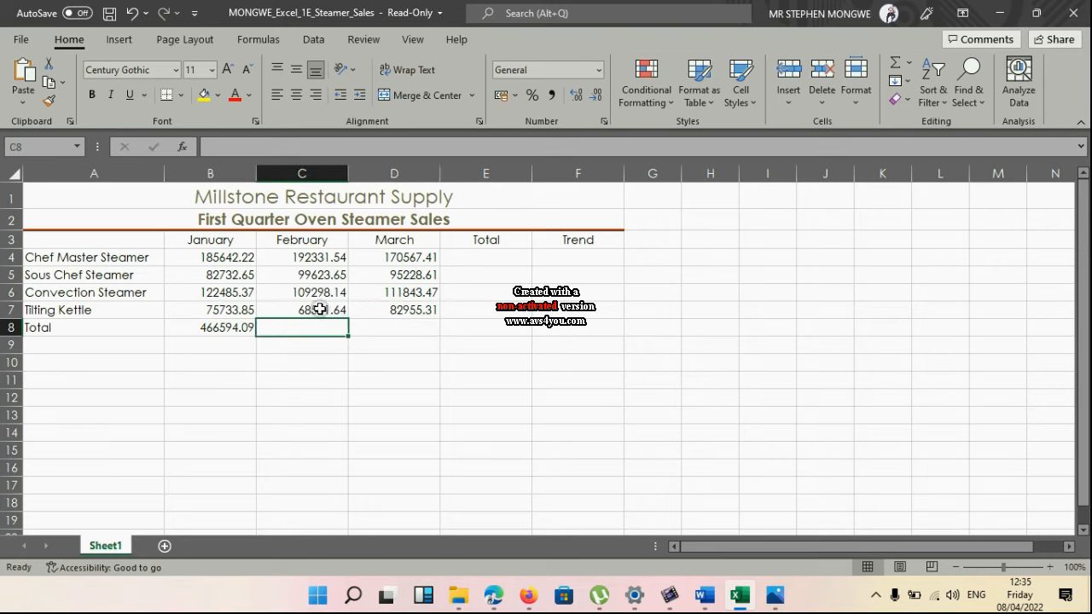
pyautogui.click(232, 327)
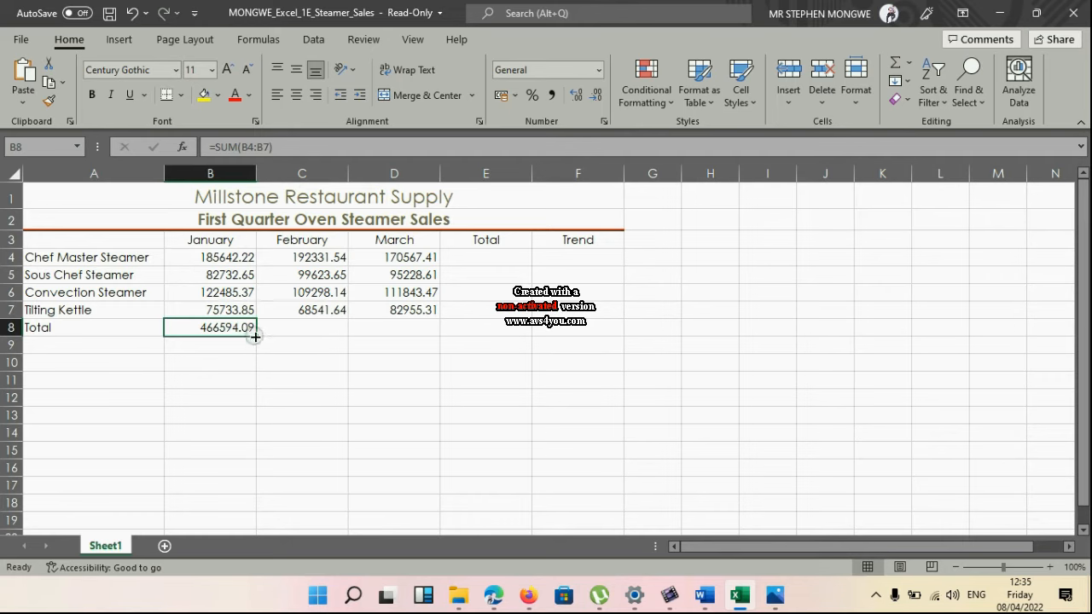
pyautogui.moveTo(255, 337); pyautogui.dragTo(417, 327)
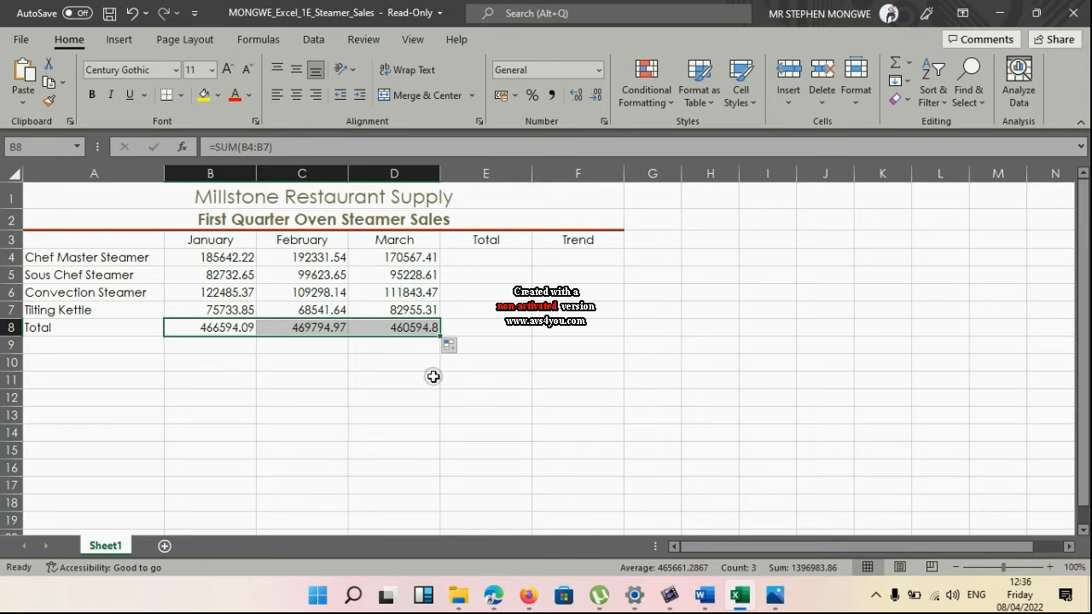
# - Switch to Word and color red the step 6 sentences about using AutoSum in E4 and copying the formula down to E5:E8
pyautogui.moveTo(722, 600)
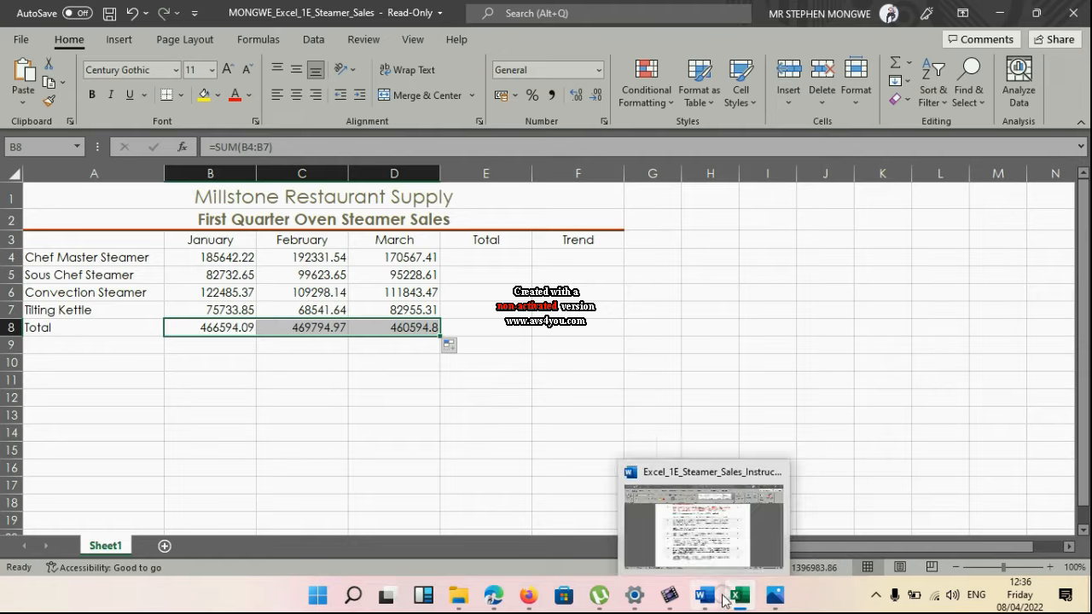
pyautogui.click(717, 554)
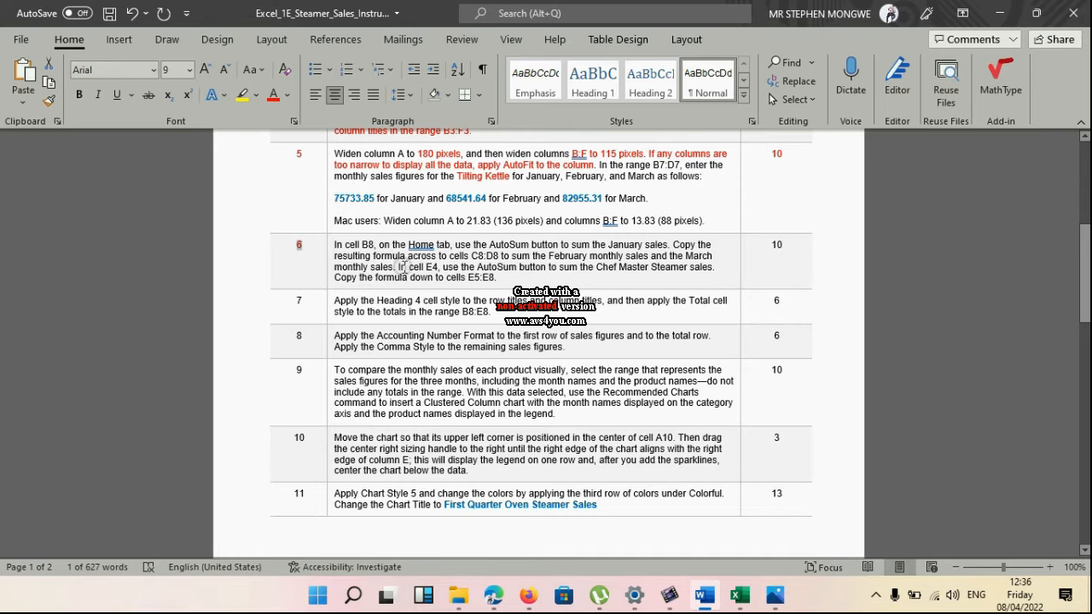
pyautogui.moveTo(398, 267); pyautogui.dragTo(495, 278)
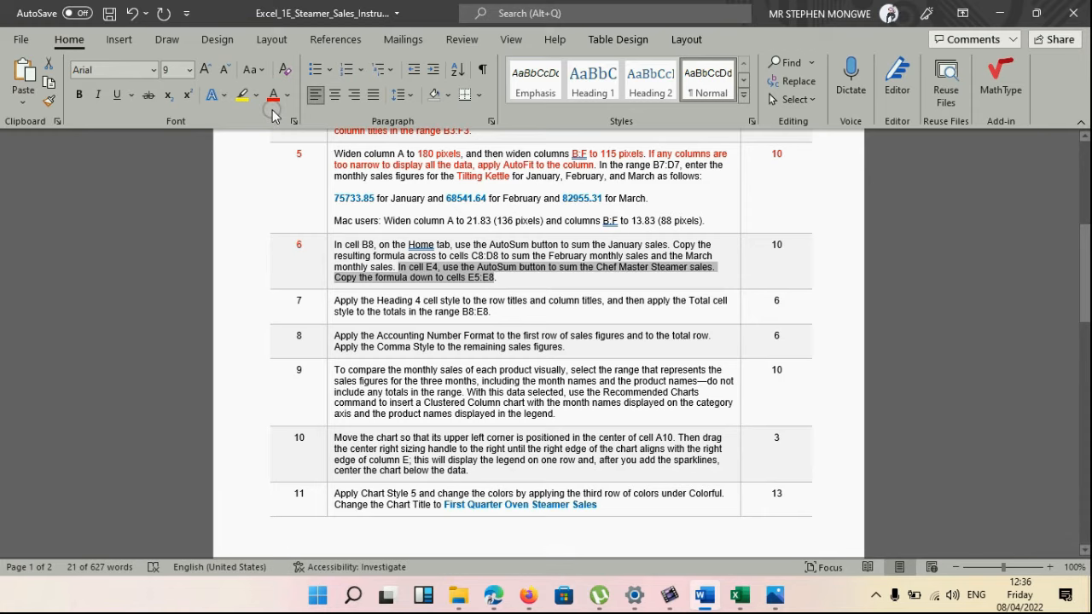
pyautogui.click(273, 96)
pyautogui.click(498, 283)
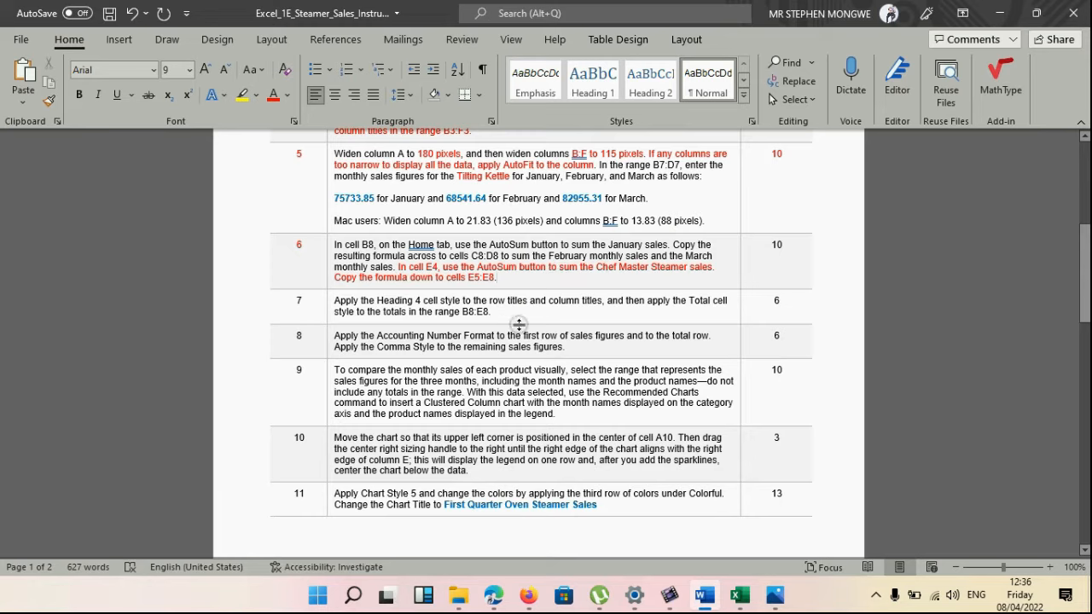
# - Switch to Excel and use AutoSum in cell E4 to total the Chef Master Steamer sales in B4:D4
pyautogui.moveTo(738, 594)
pyautogui.click(736, 545)
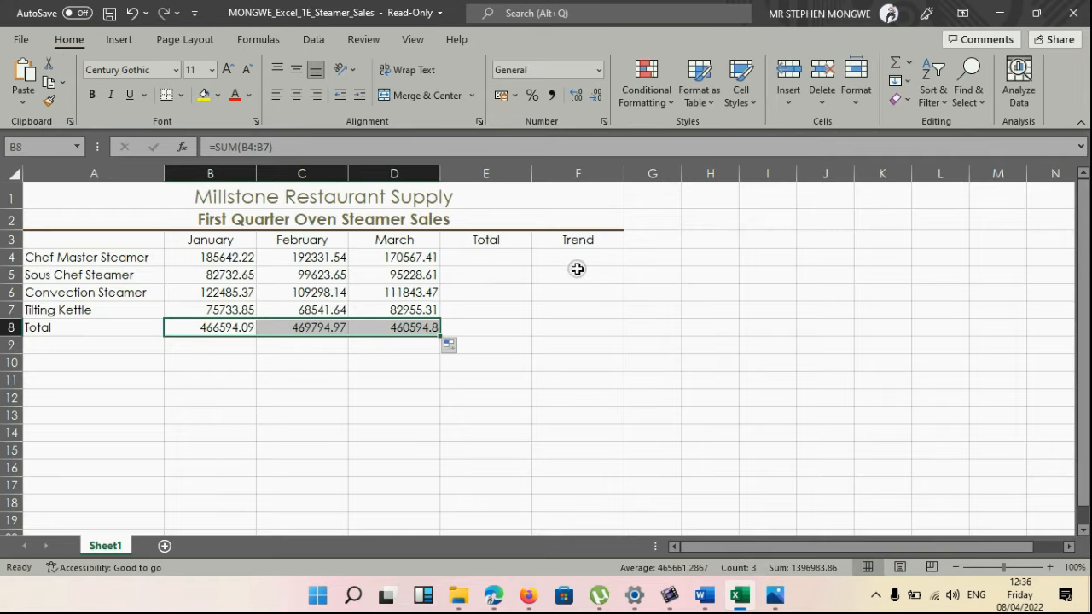
pyautogui.click(499, 260)
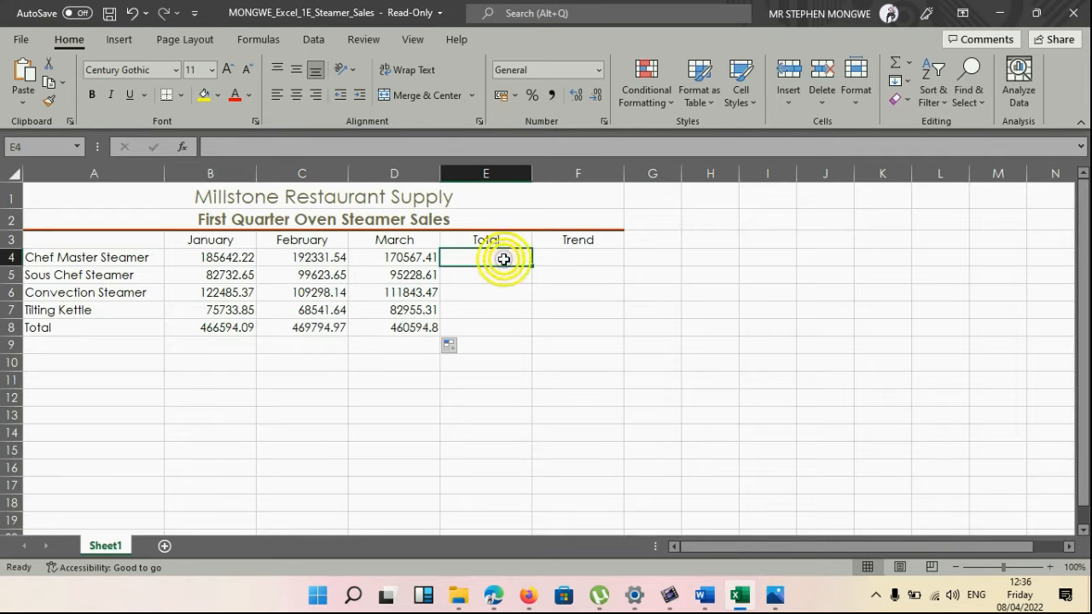
pyautogui.click(897, 67)
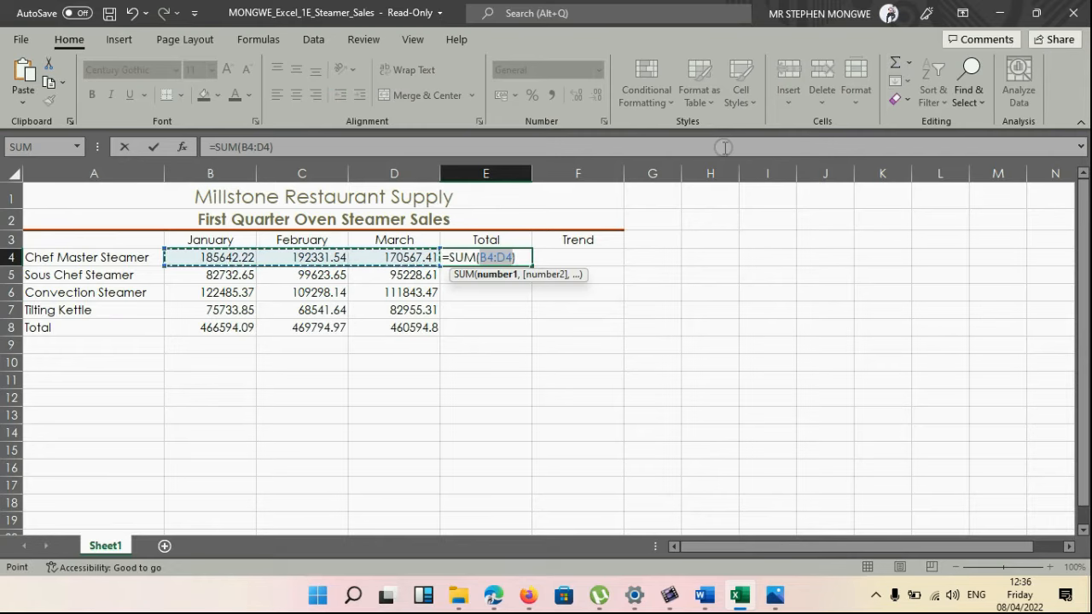
pyautogui.press('Return')
# - Fill the Chef Master Steamer total formula from E4 down to cells E5:E8
pyautogui.click(505, 257)
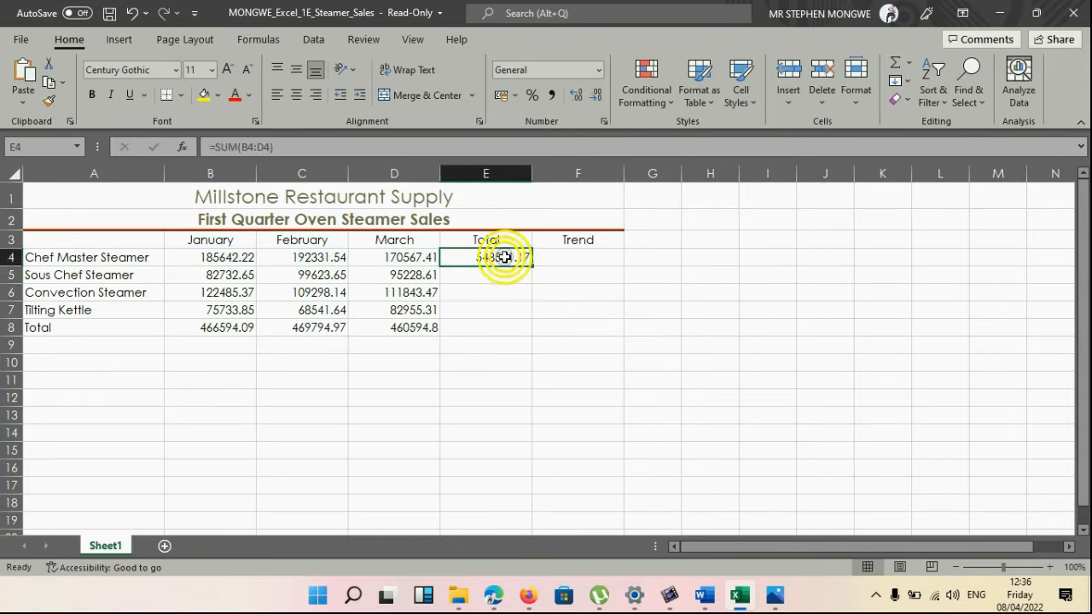
pyautogui.click(498, 327)
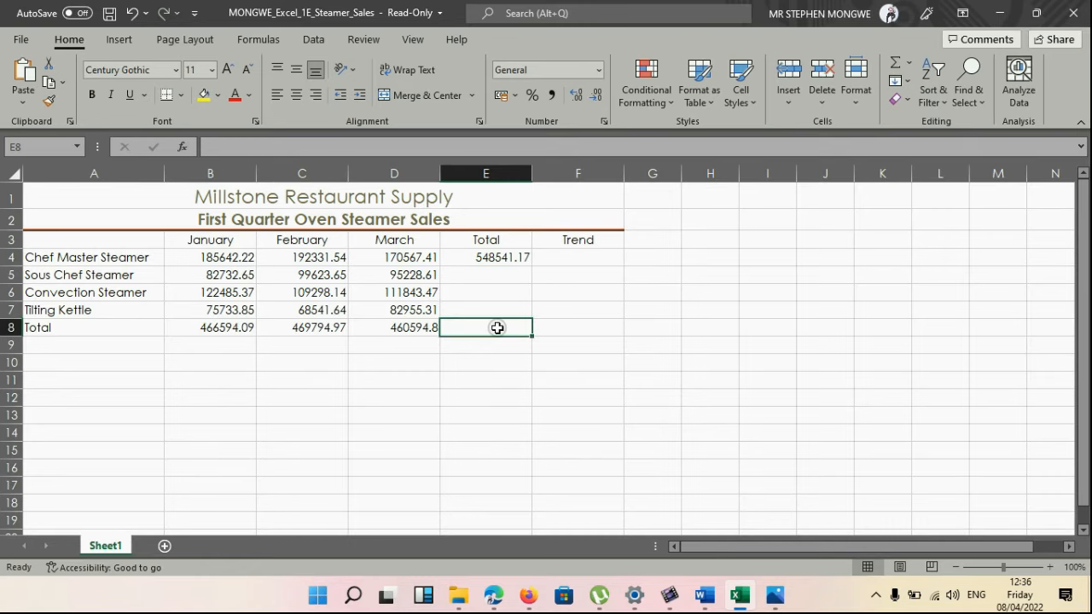
pyautogui.click(488, 258)
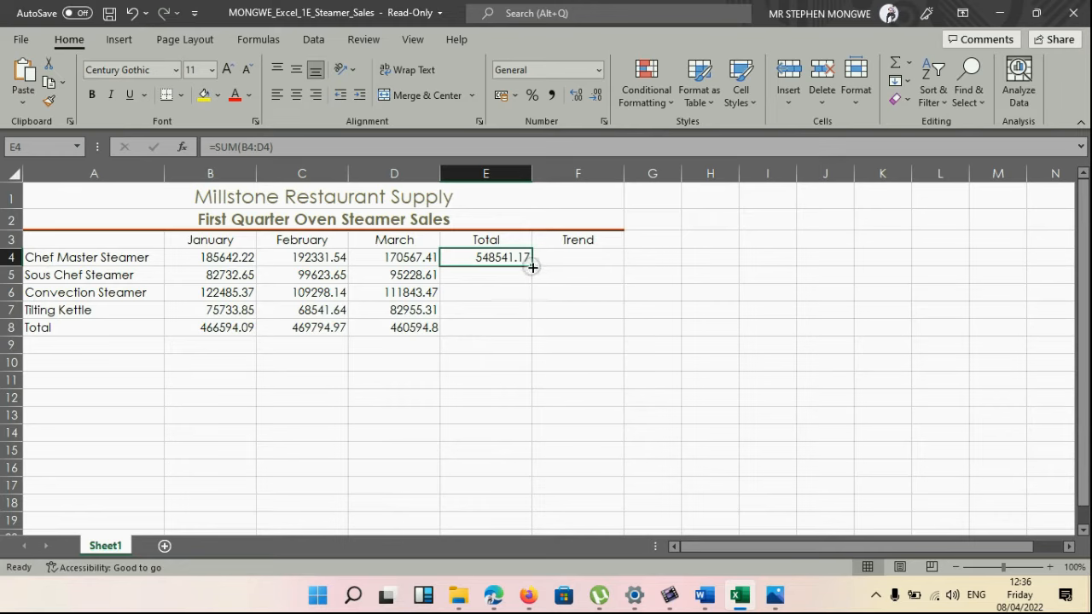
pyautogui.moveTo(532, 267); pyautogui.dragTo(524, 335)
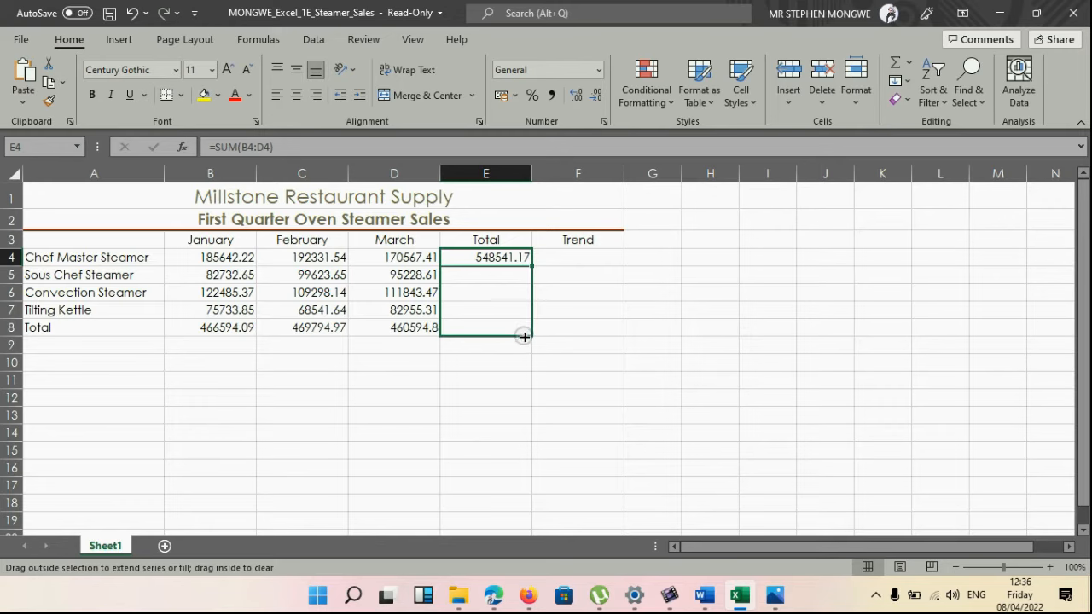
pyautogui.moveTo(524, 336); pyautogui.dragTo(530, 338)
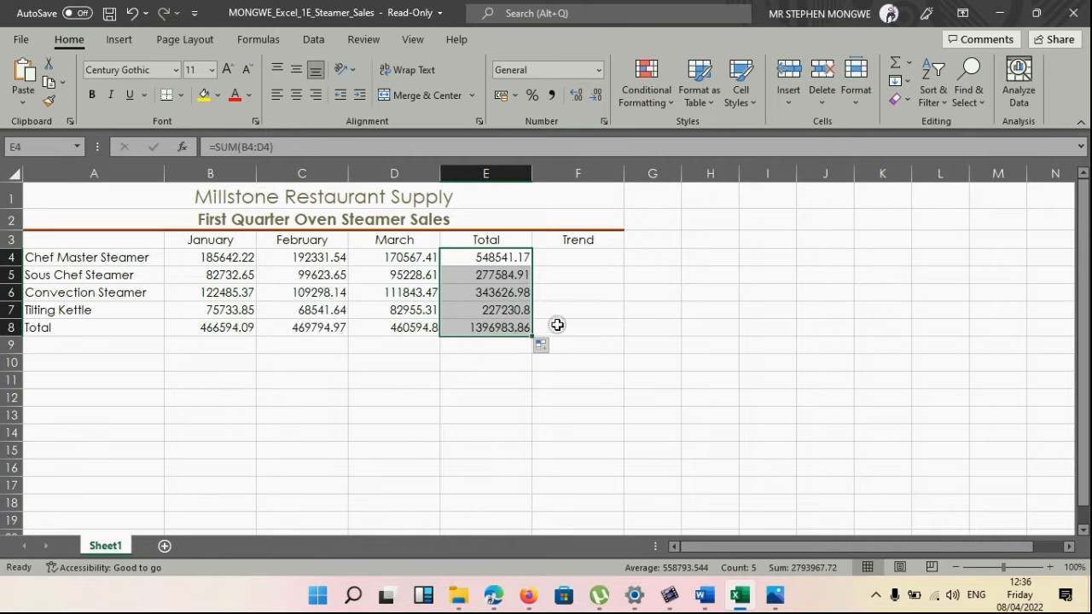
pyautogui.click(630, 309)
# - Switch to Word and color step 6's points value of 10 red in the instructions table
pyautogui.click(736, 588)
pyautogui.click(704, 595)
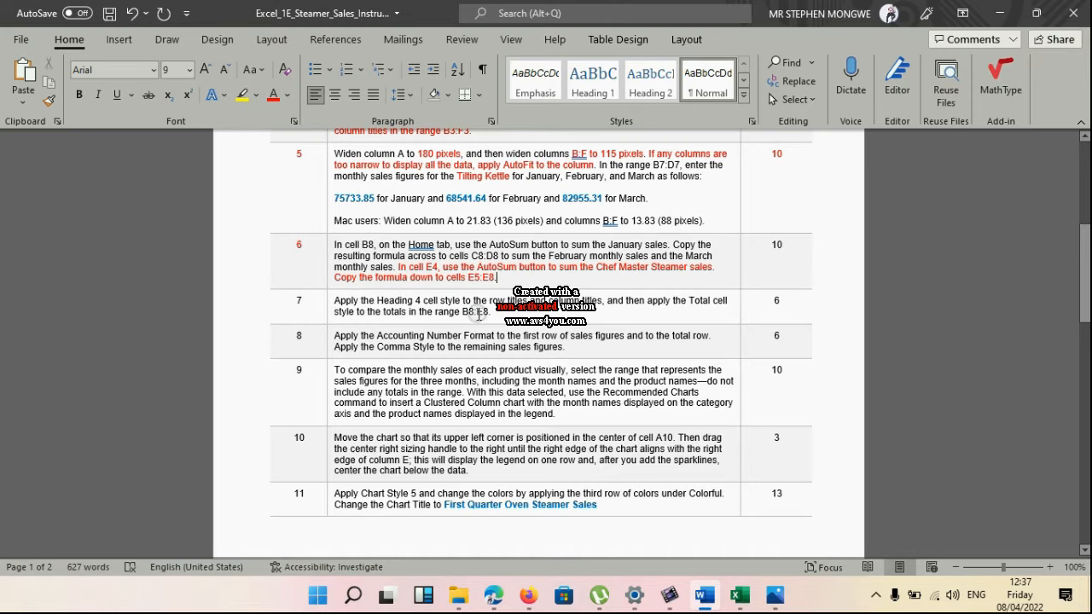
pyautogui.doubleClick(773, 247)
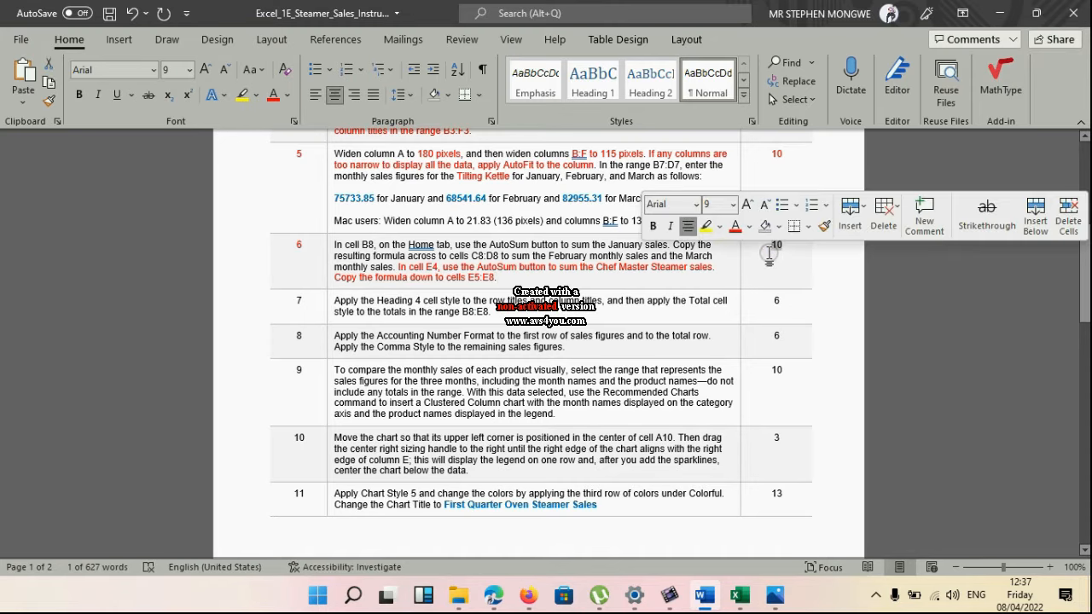
pyautogui.click(273, 100)
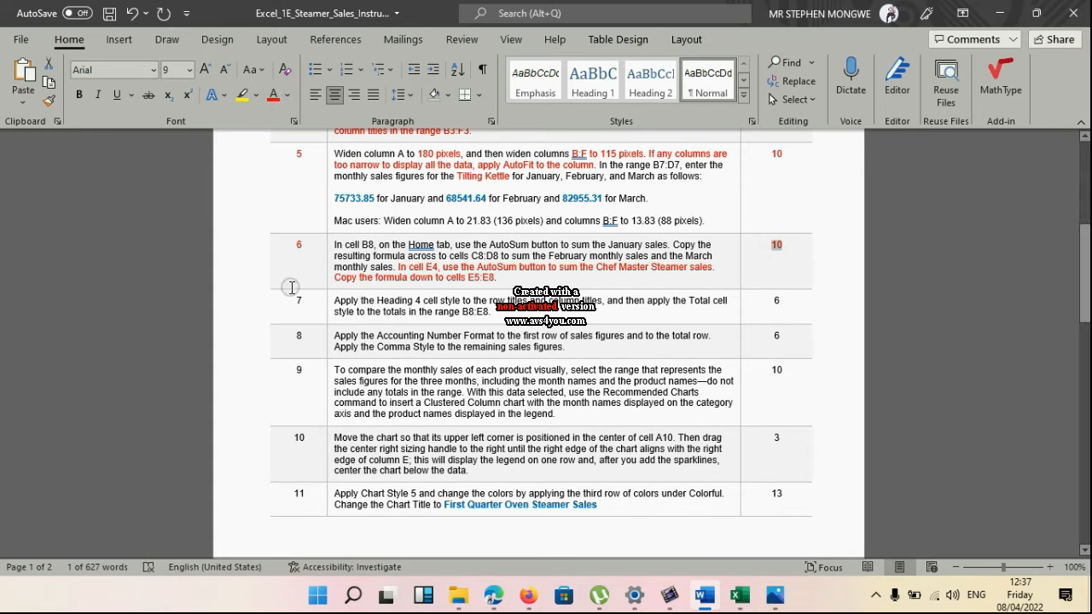
# - Color the phrases "row titles", "column titles" and "Heading 4 cell style" red in the step 7 instructions
pyautogui.scroll(-2, 307, 310)
pyautogui.scroll(1, 307, 311)
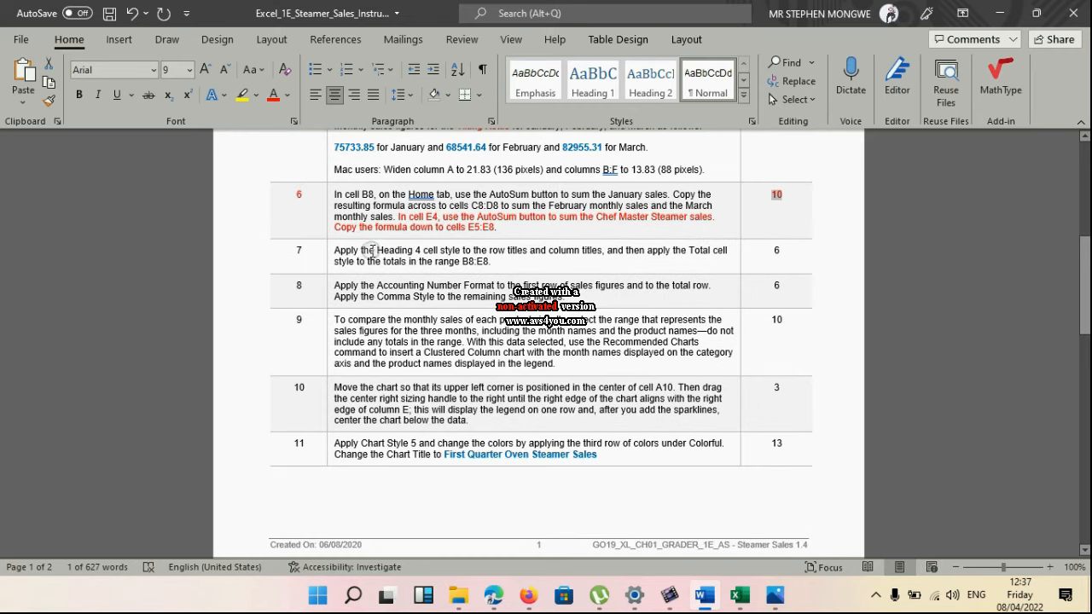
pyautogui.click(476, 250)
pyautogui.moveTo(493, 254); pyautogui.dragTo(526, 254)
pyautogui.click(273, 94)
pyautogui.moveTo(549, 251); pyautogui.dragTo(602, 254)
pyautogui.click(591, 259)
pyautogui.click(273, 96)
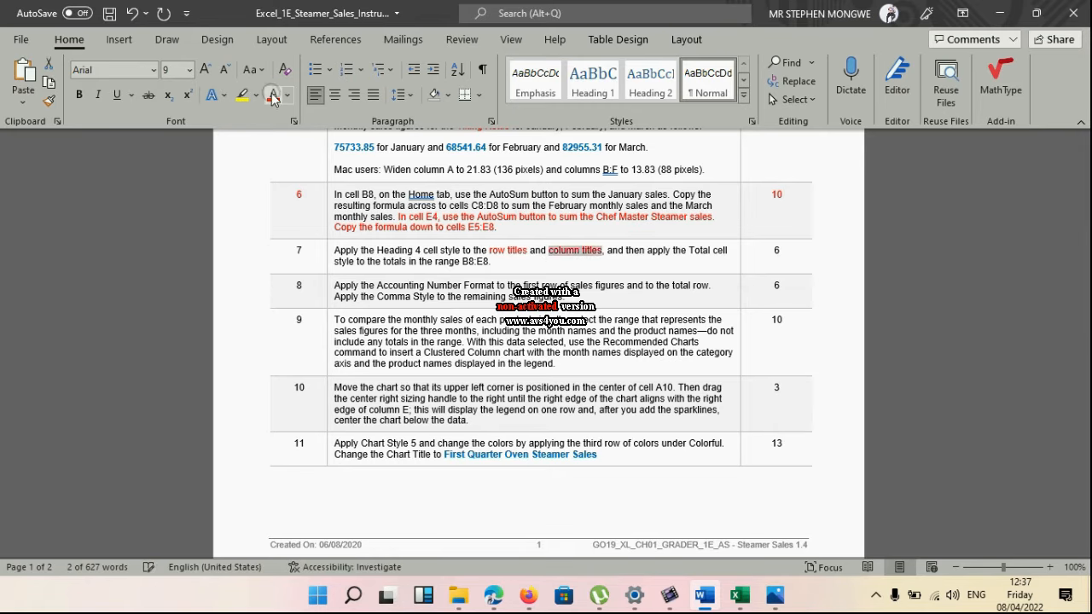
pyautogui.moveTo(377, 250); pyautogui.dragTo(461, 251)
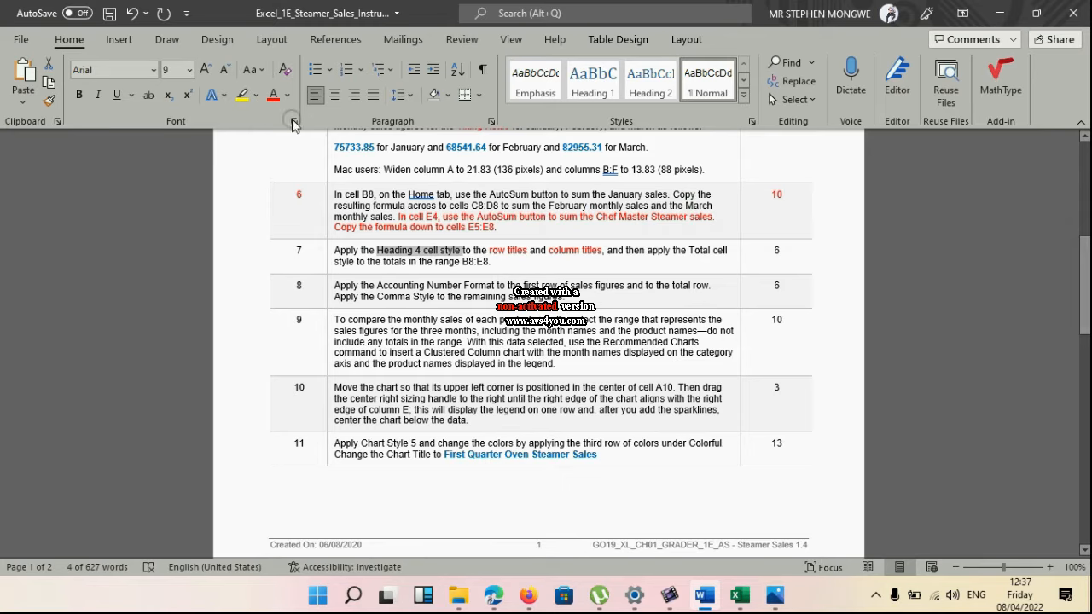
pyautogui.click(273, 96)
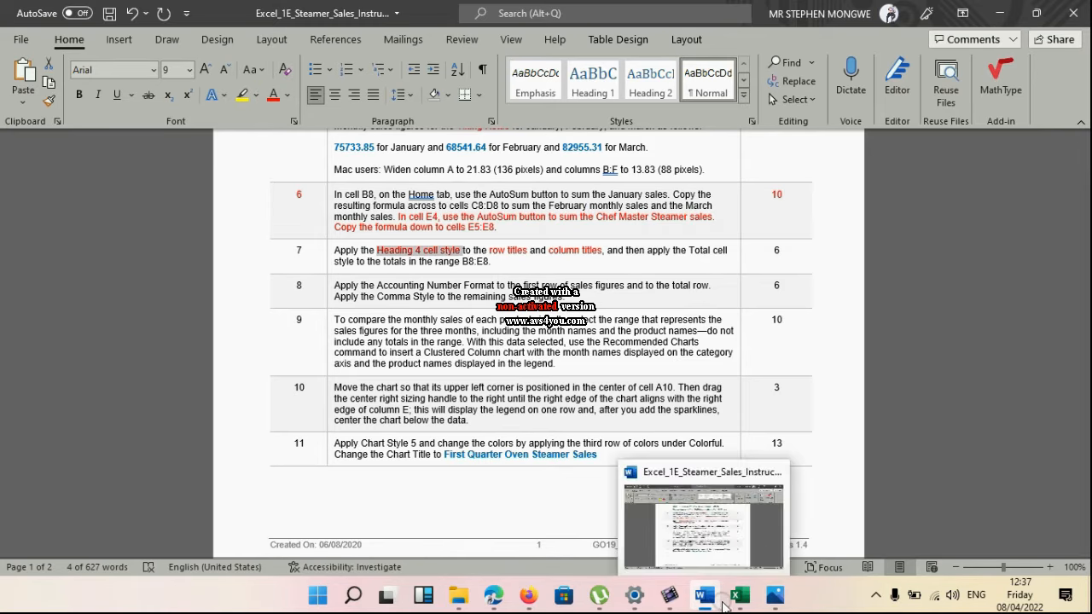
# - Switch to Excel and apply the Heading 4 cell style to the row titles in A4:A8
pyautogui.moveTo(739, 595)
pyautogui.click(754, 534)
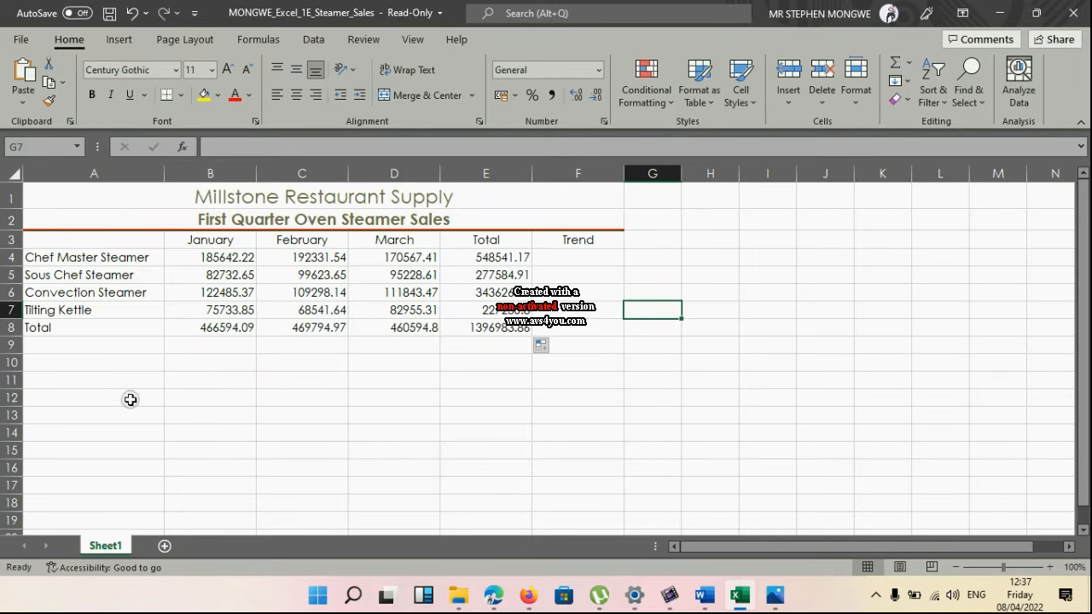
pyautogui.click(85, 256)
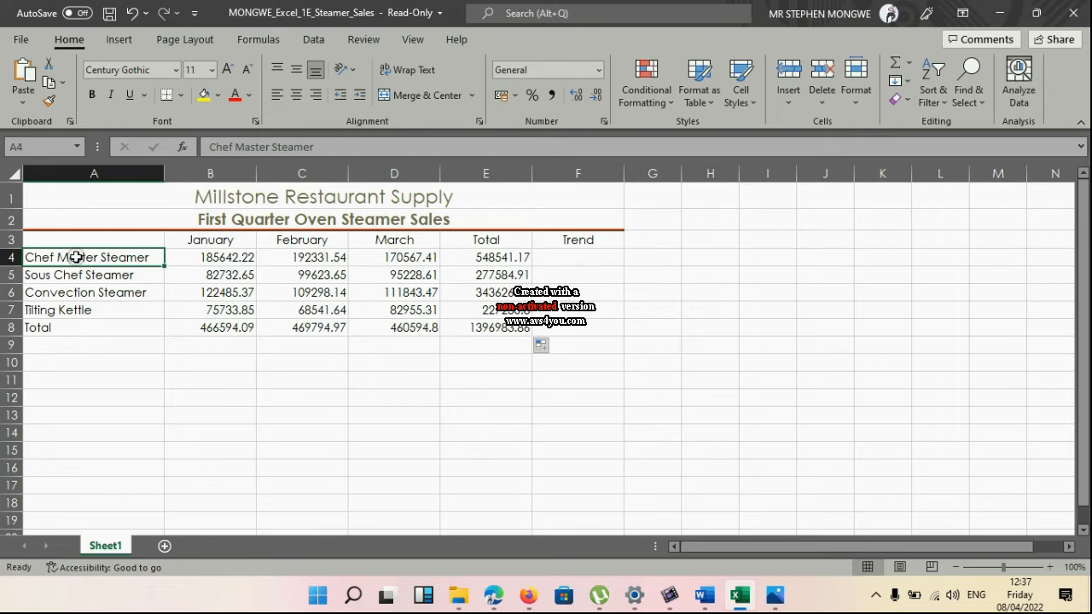
pyautogui.moveTo(76, 257); pyautogui.dragTo(81, 326)
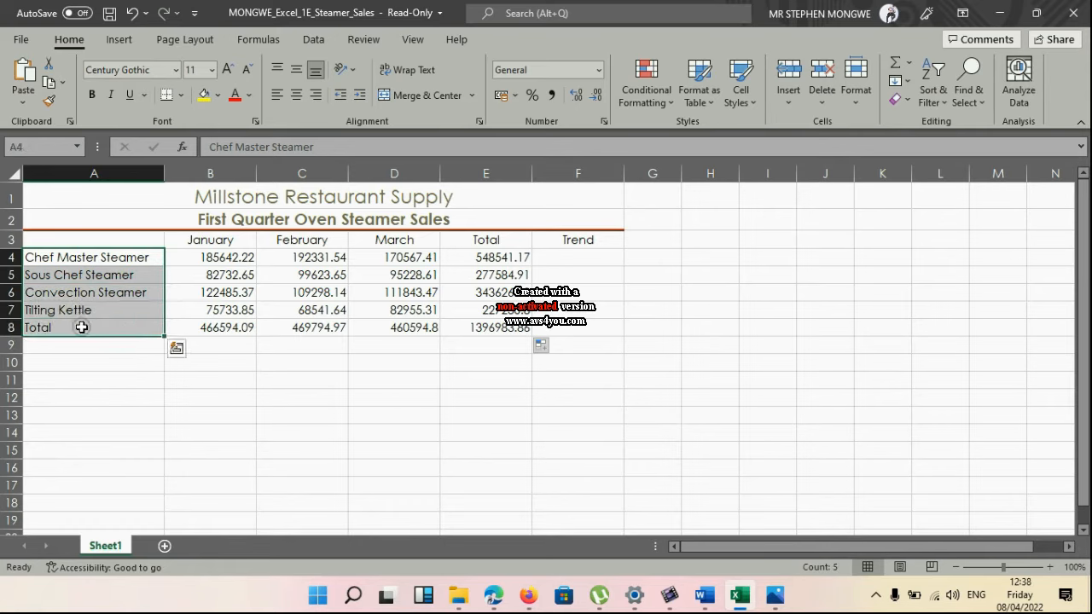
pyautogui.click(753, 102)
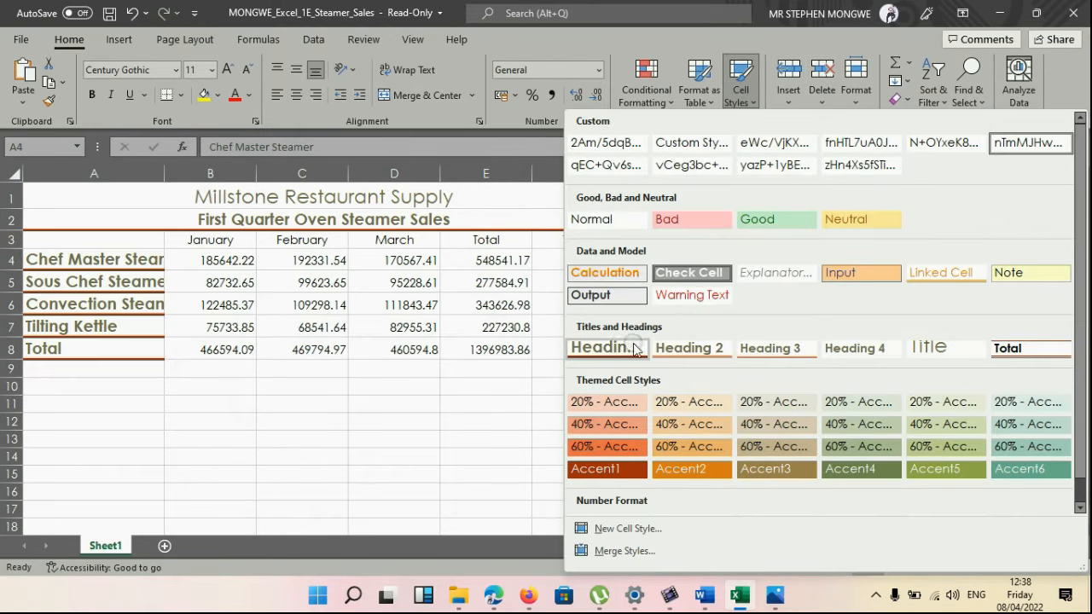
pyautogui.click(863, 350)
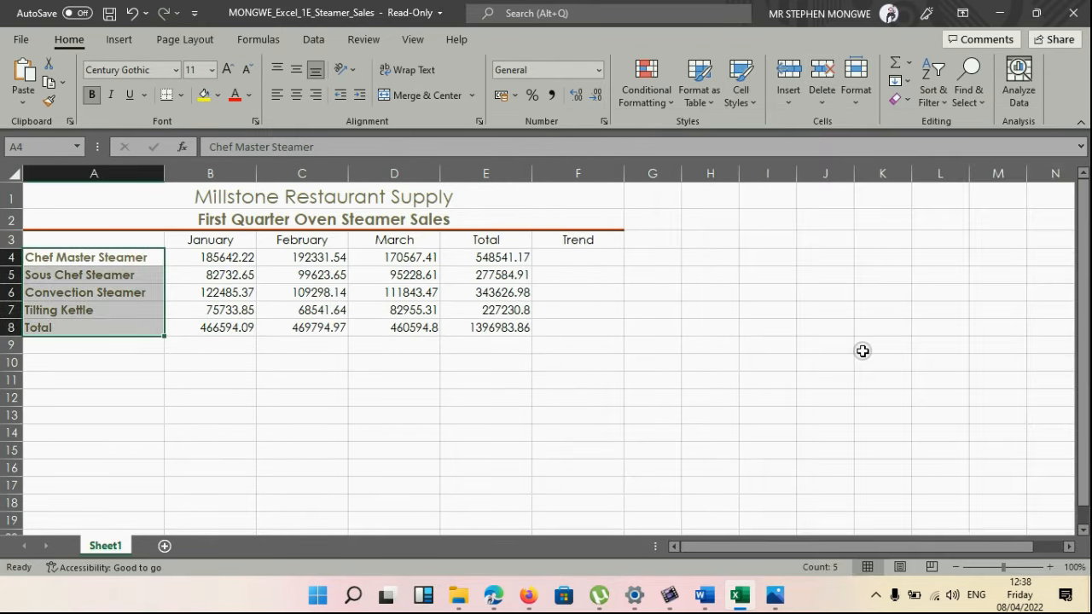
# - Apply the Heading 4 cell style to the column titles in B3:F3
pyautogui.click(176, 240)
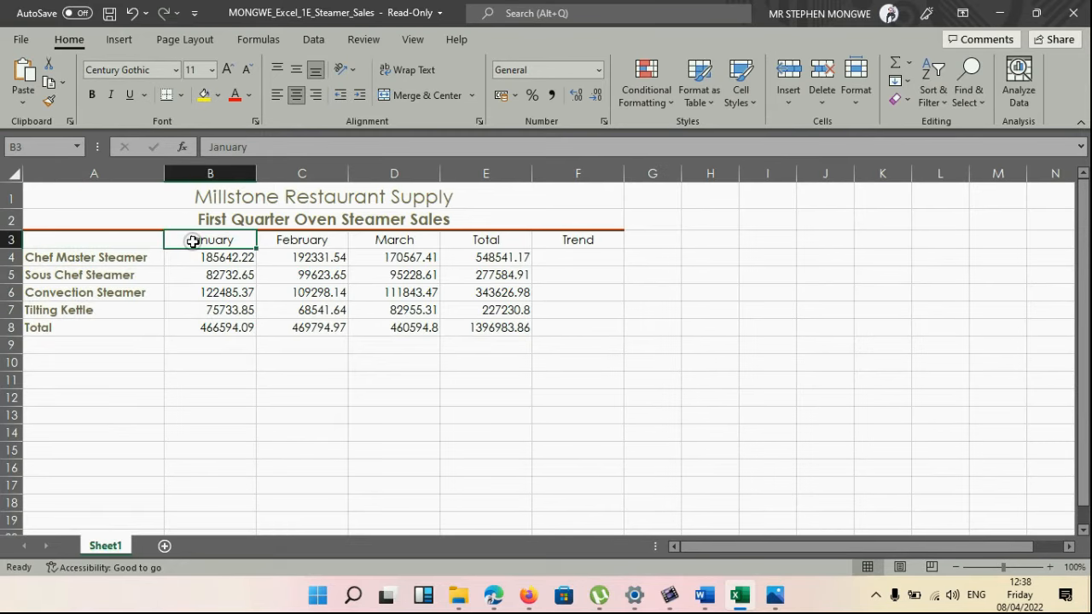
pyautogui.moveTo(212, 242); pyautogui.dragTo(575, 244)
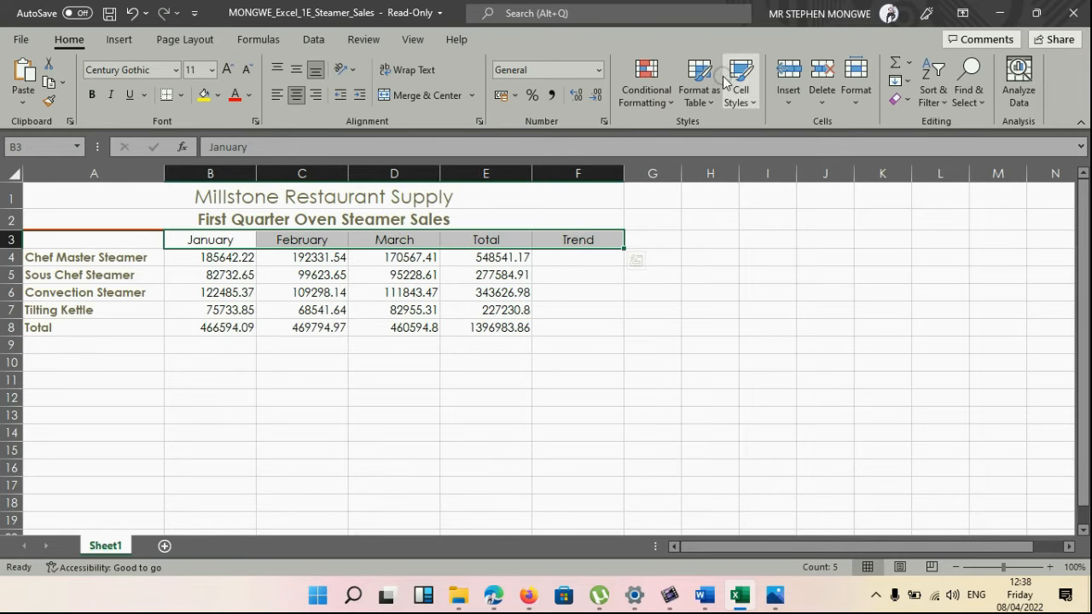
pyautogui.click(741, 83)
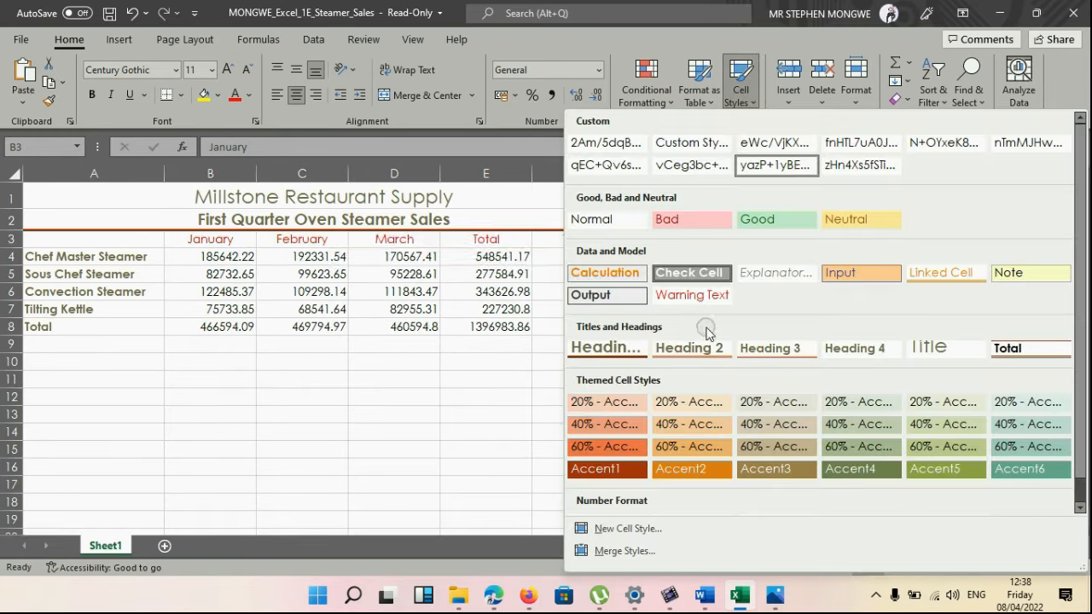
pyautogui.click(840, 347)
pyautogui.click(571, 380)
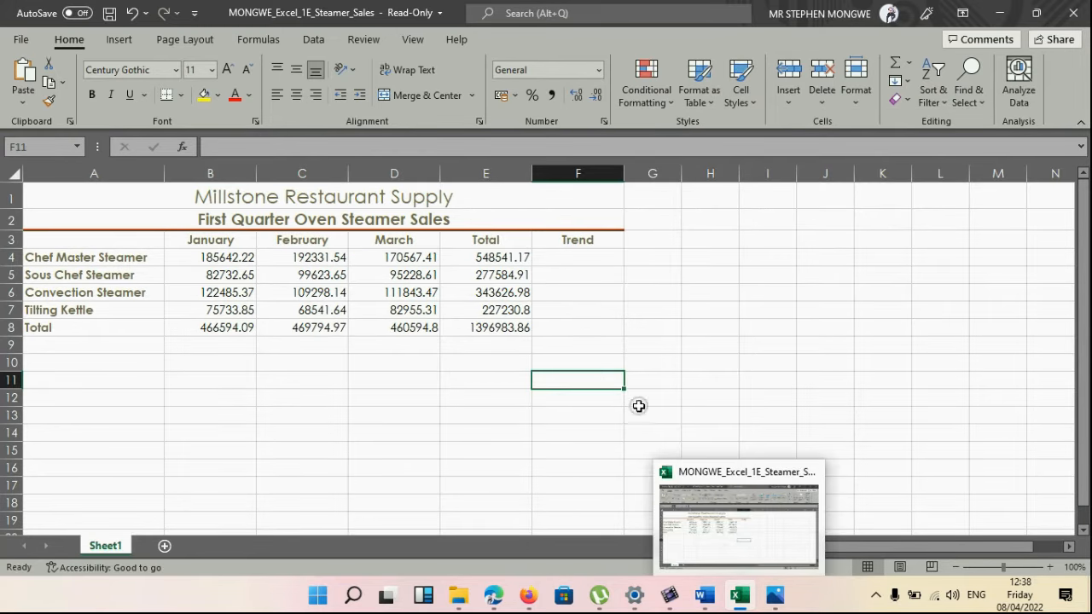
# - Switch to Word and color the step 7 text "Total cell style to the totals in the range B8:E8." red
pyautogui.click(708, 556)
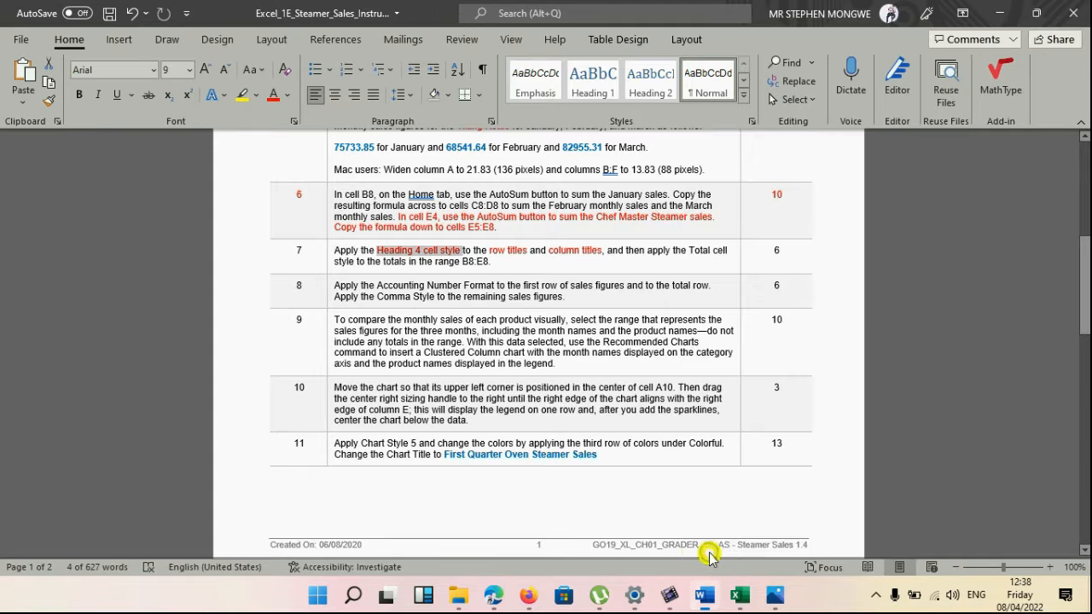
pyautogui.scroll(-1, 452, 246)
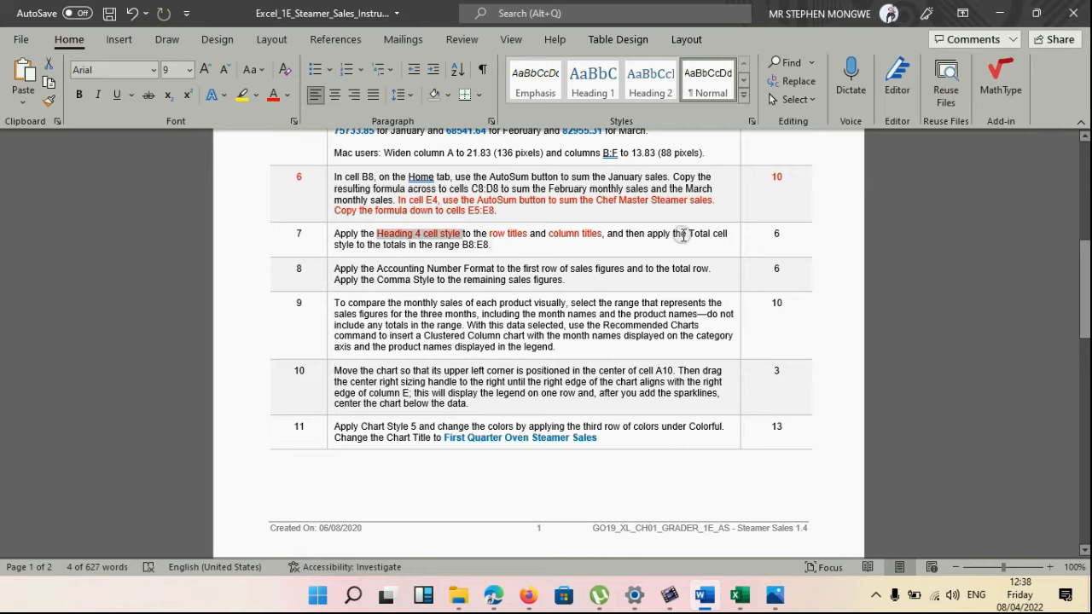
pyautogui.moveTo(689, 236)
pyautogui.mouseDown()
pyautogui.moveTo(706, 234)
pyautogui.moveTo(704, 244)
pyautogui.mouseUp()
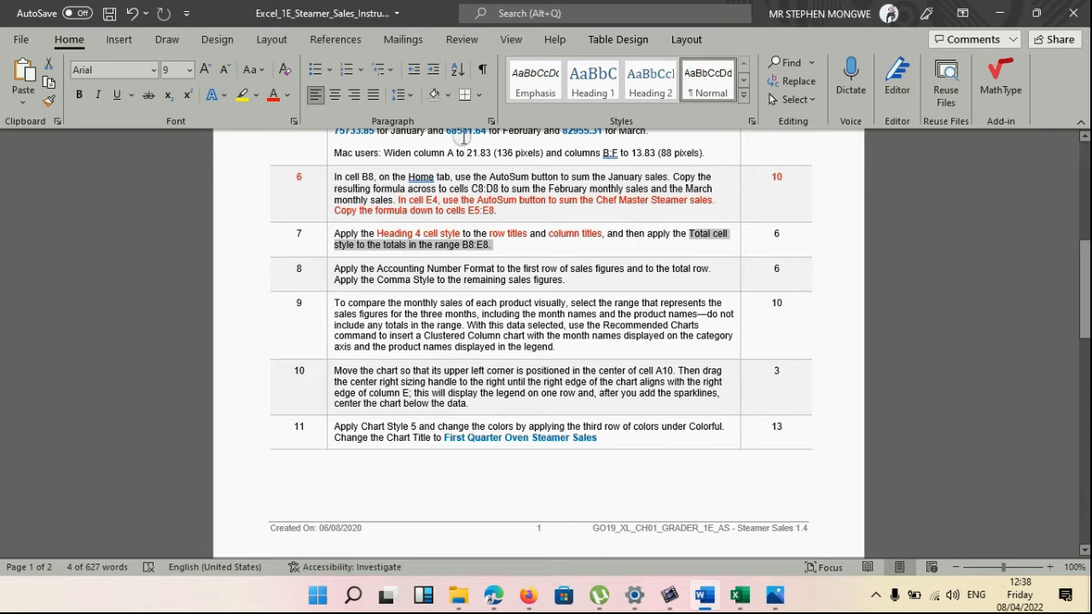
pyautogui.click(273, 94)
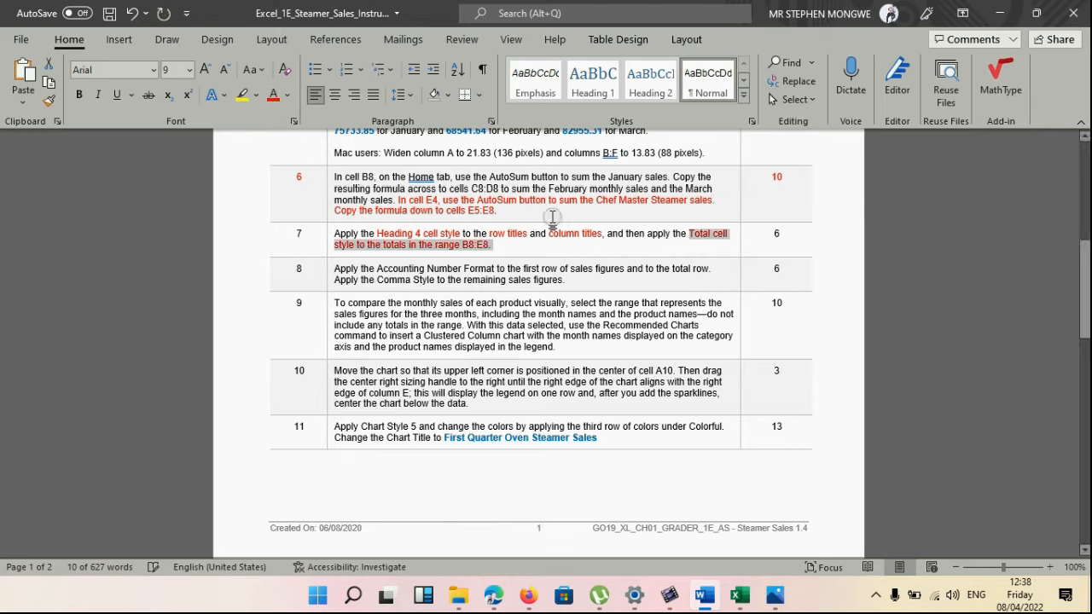
pyautogui.click(556, 248)
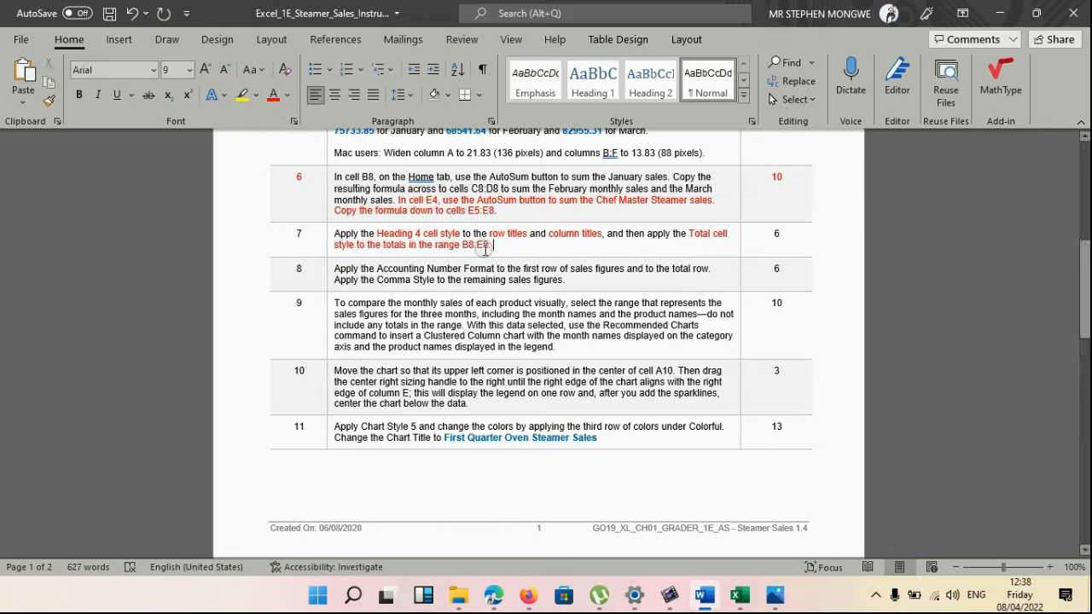
# - Switch to Excel and apply the Total cell style to the totals in B8:E8
pyautogui.moveTo(699, 589)
pyautogui.click(734, 597)
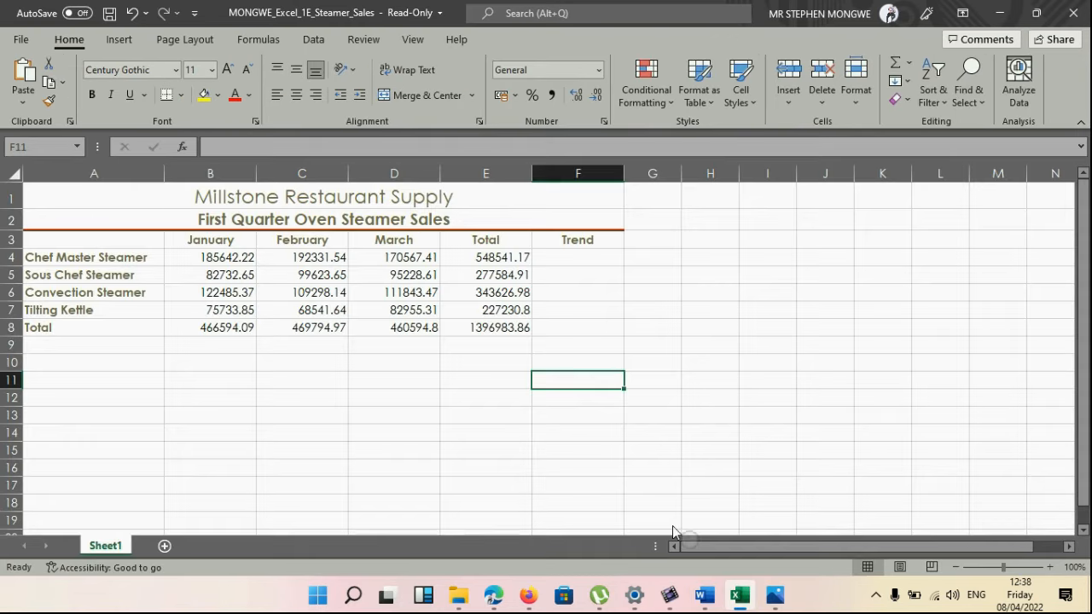
pyautogui.click(240, 328)
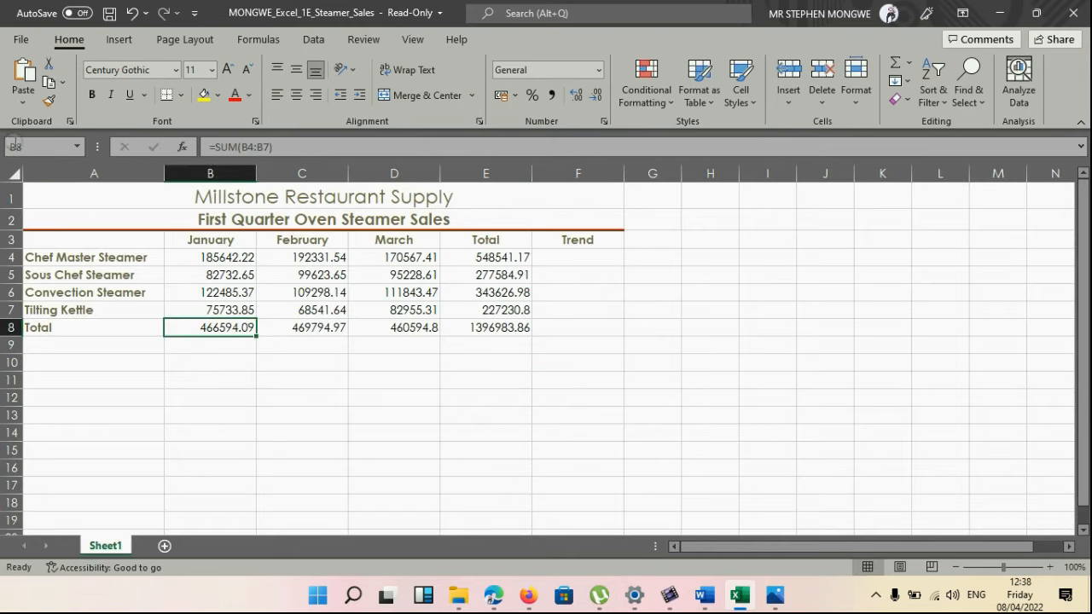
pyautogui.click(515, 331)
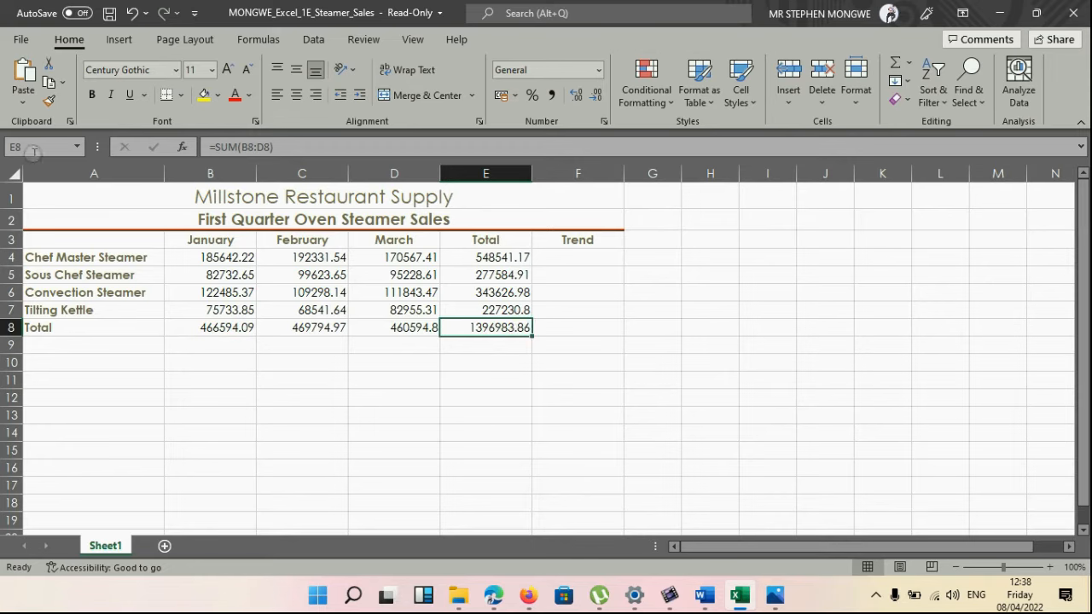
pyautogui.click(221, 327)
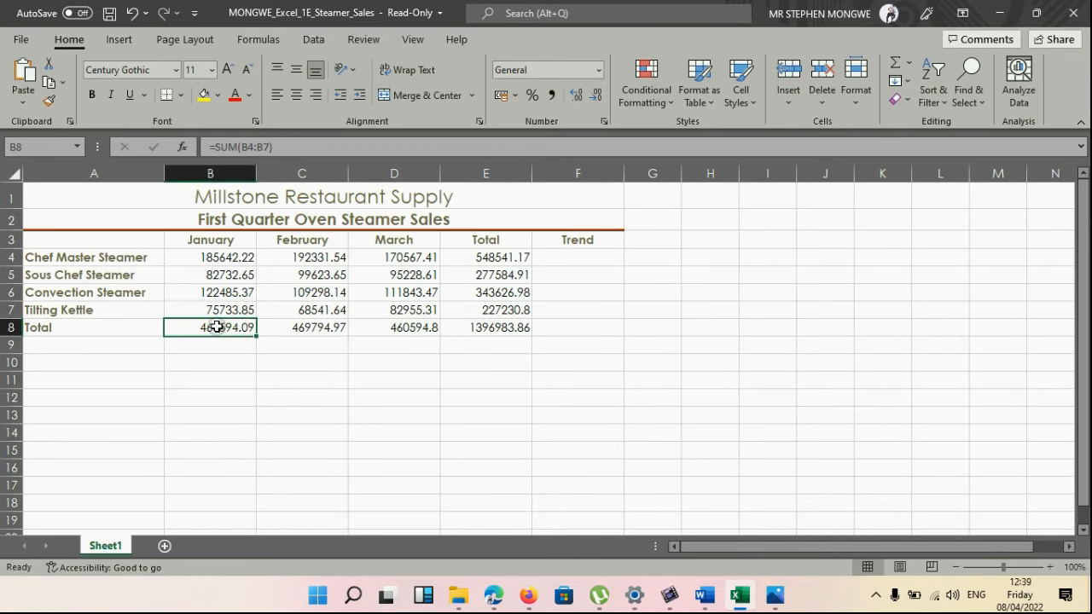
pyautogui.click(219, 327)
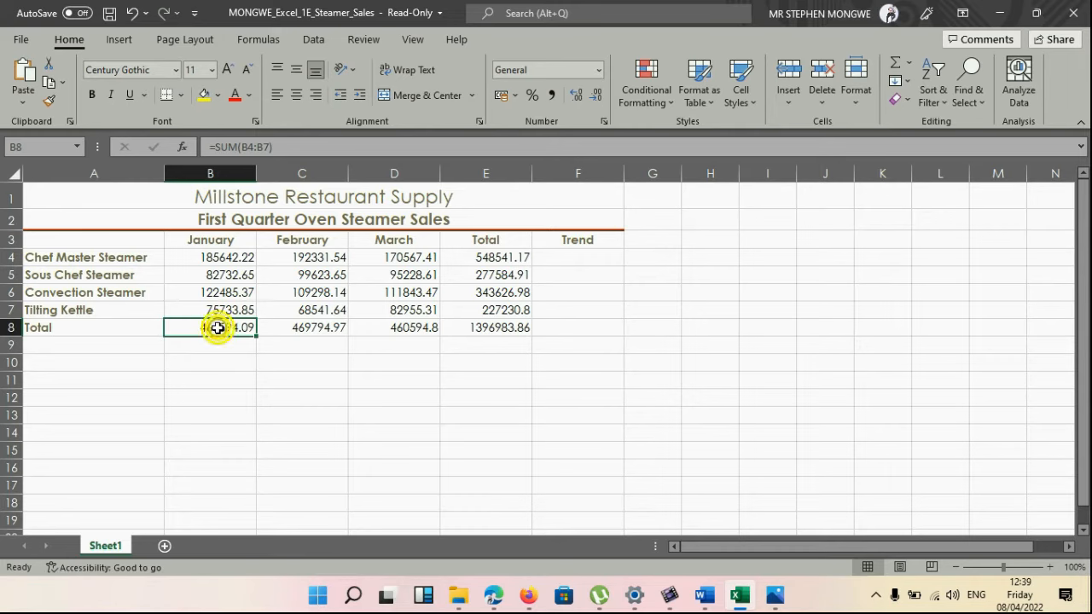
pyautogui.moveTo(218, 328); pyautogui.dragTo(510, 327)
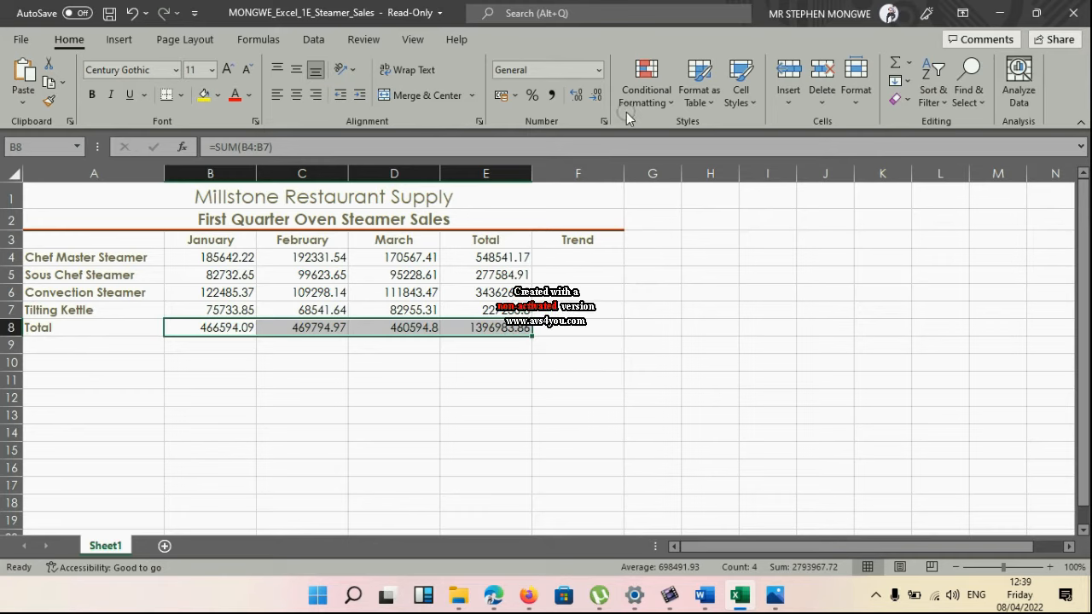
pyautogui.click(753, 107)
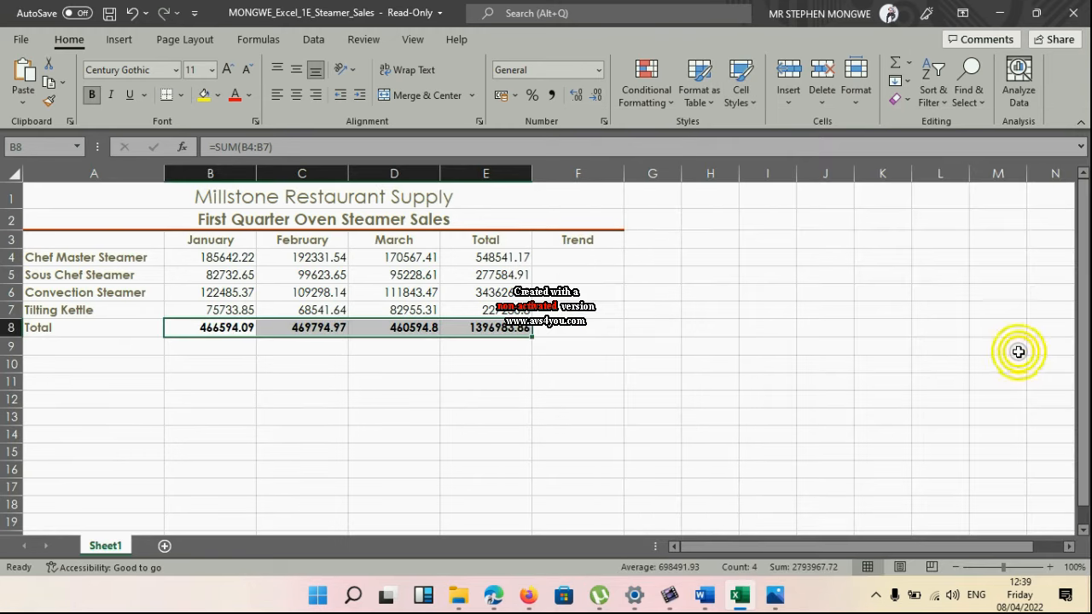
pyautogui.click(1019, 350)
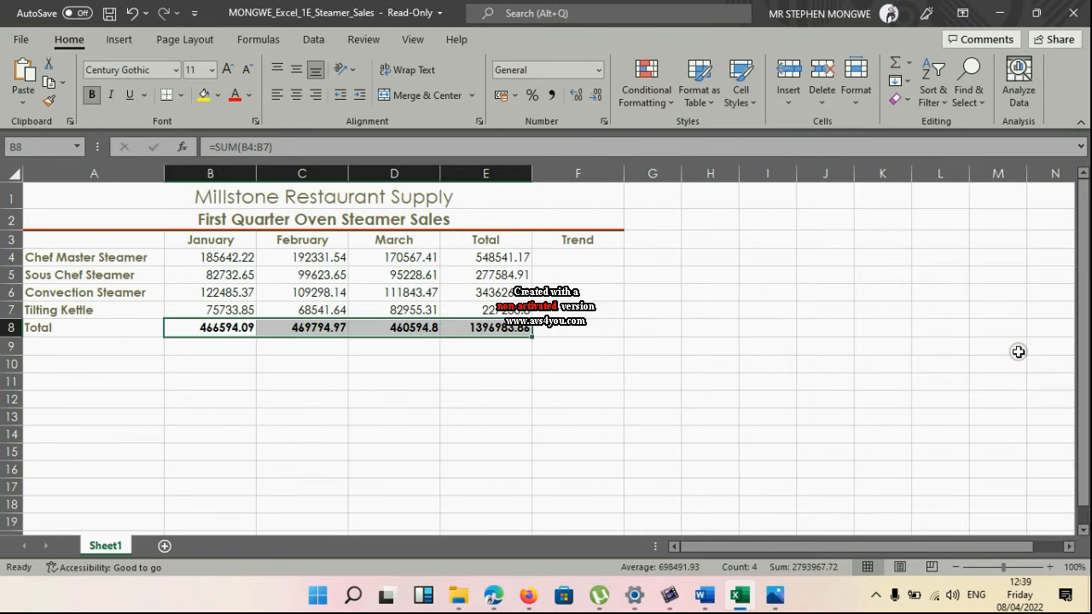
pyautogui.click(571, 455)
# - Switch to Photos to examine the totals row and chart in the final result image, and return to Excel
pyautogui.moveTo(773, 596)
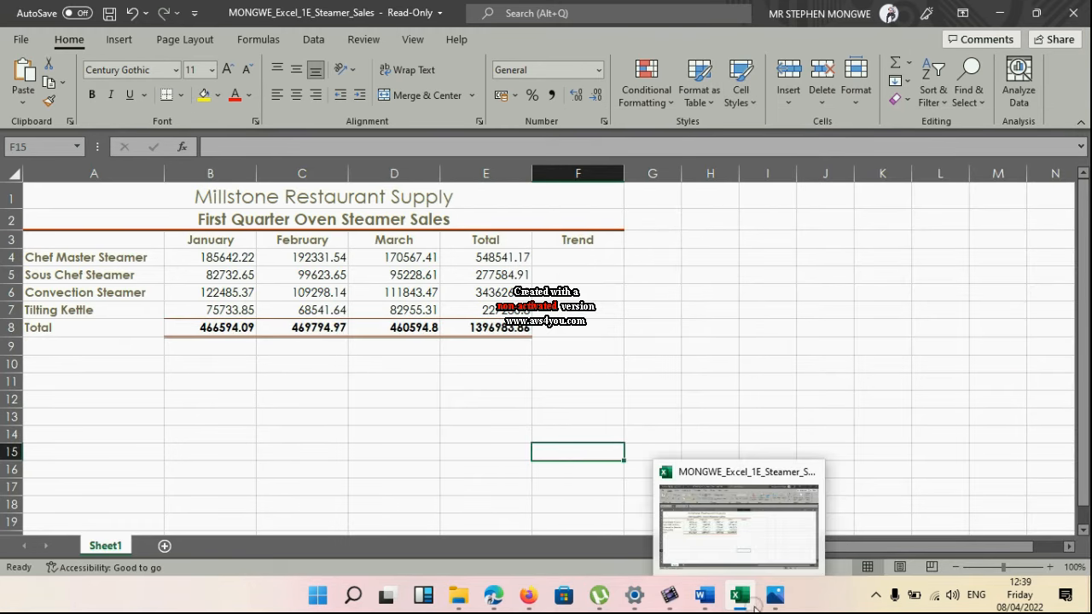
pyautogui.click(780, 550)
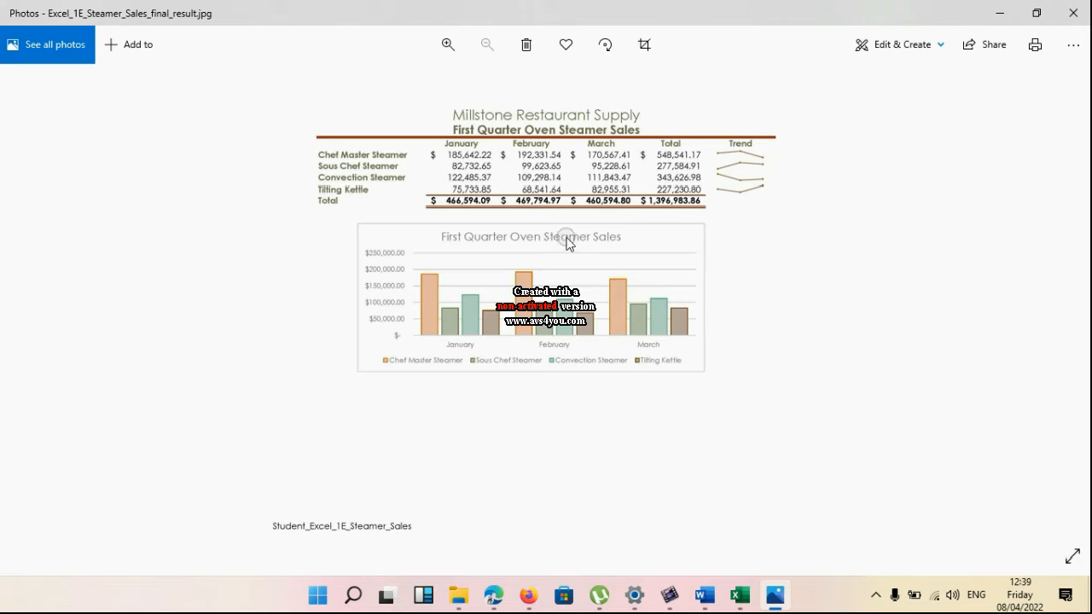
pyautogui.scroll(3, 568, 243)
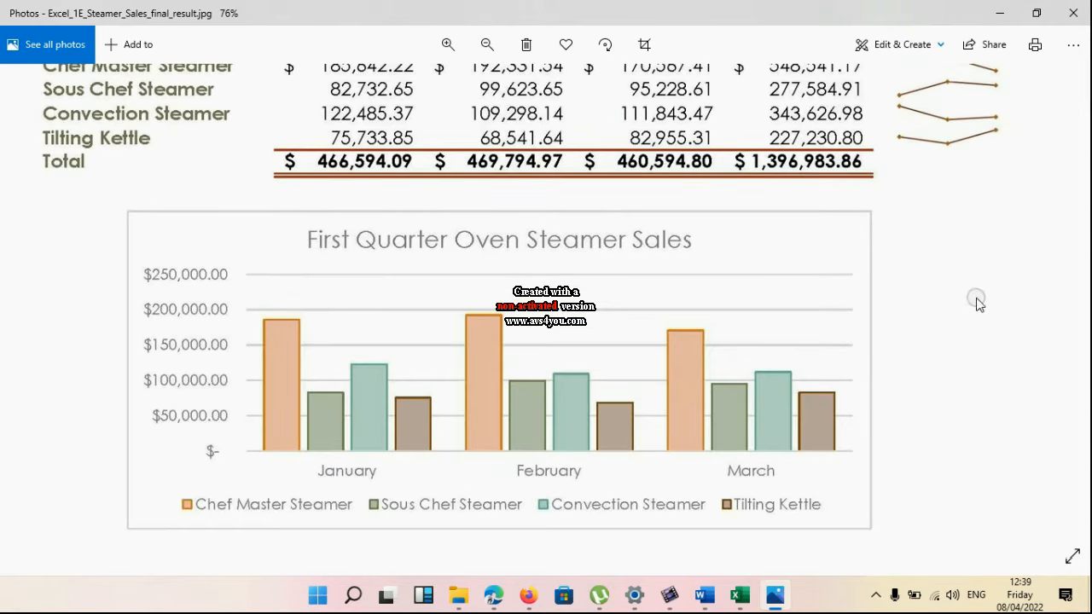
pyautogui.scroll(-3, 970, 287)
pyautogui.moveTo(761, 599)
pyautogui.click(764, 538)
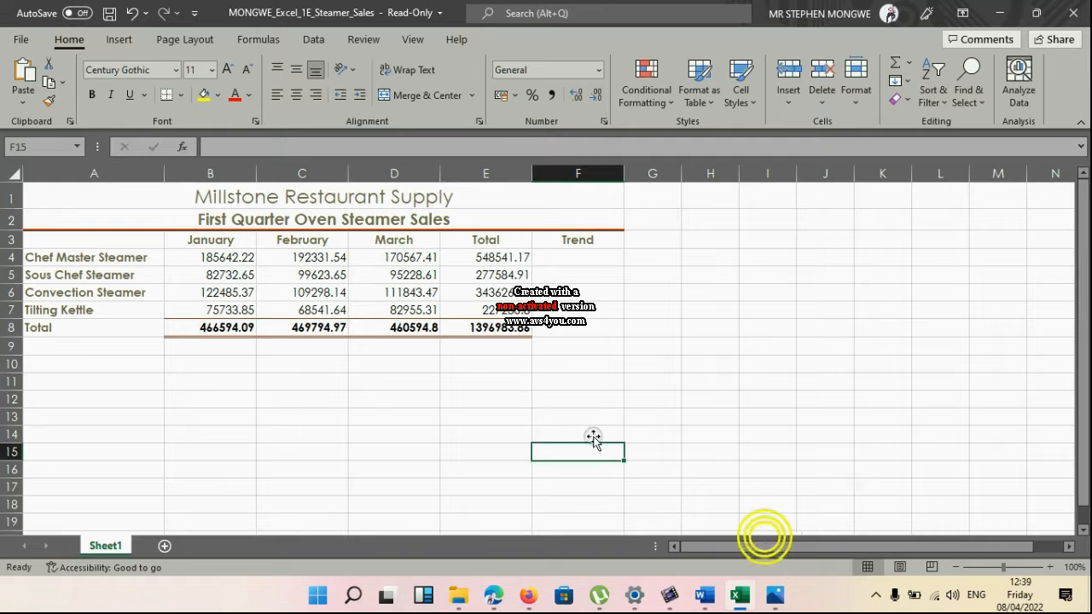
# - Switch to Word and color the step 7 number and its points value red
pyautogui.moveTo(704, 597)
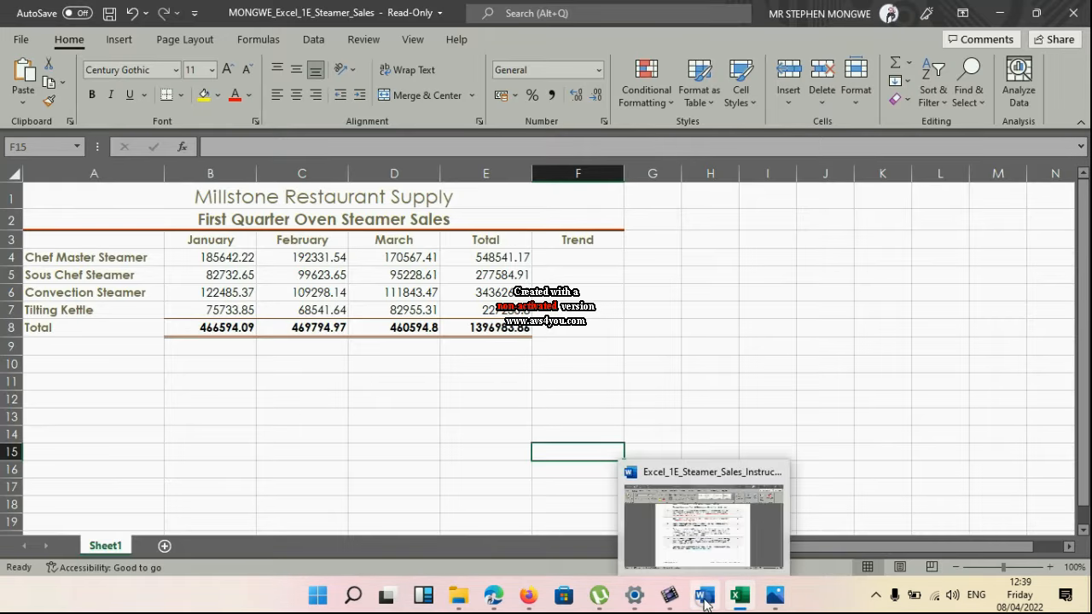
pyautogui.click(706, 522)
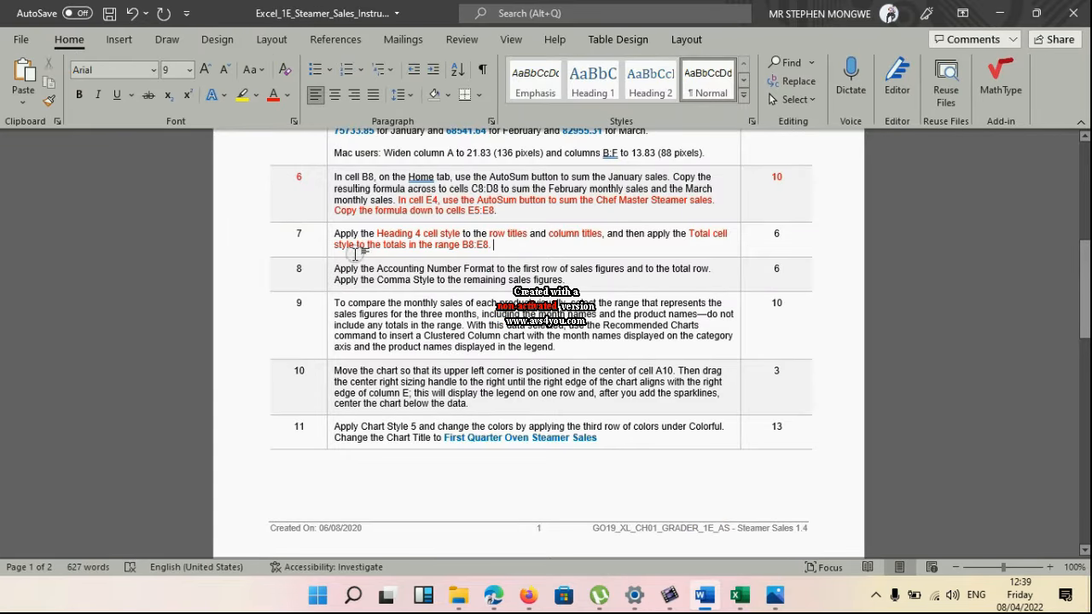
pyautogui.doubleClick(299, 233)
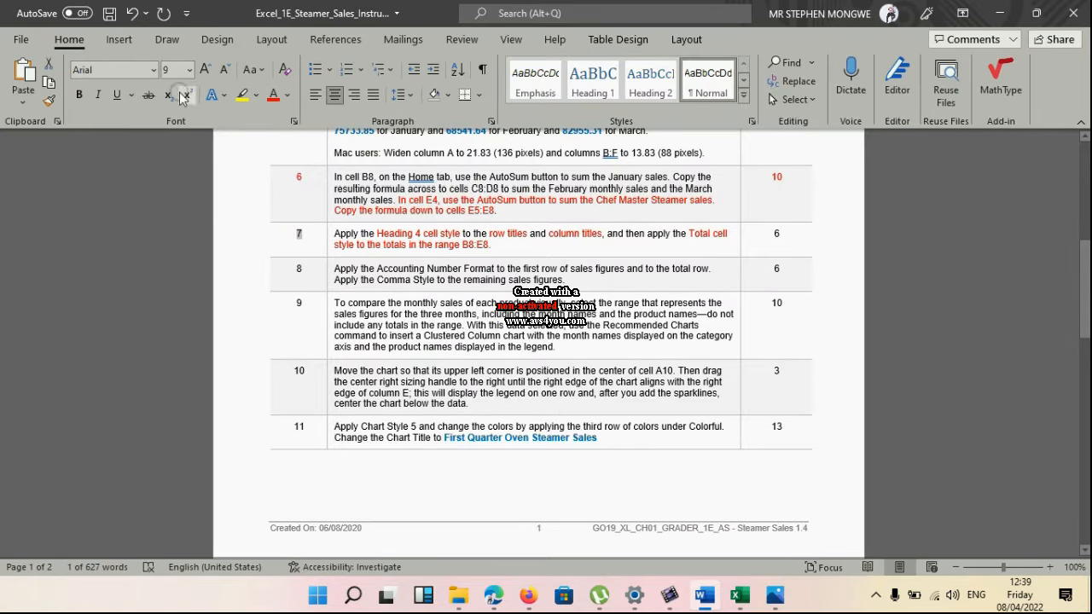
pyautogui.click(273, 94)
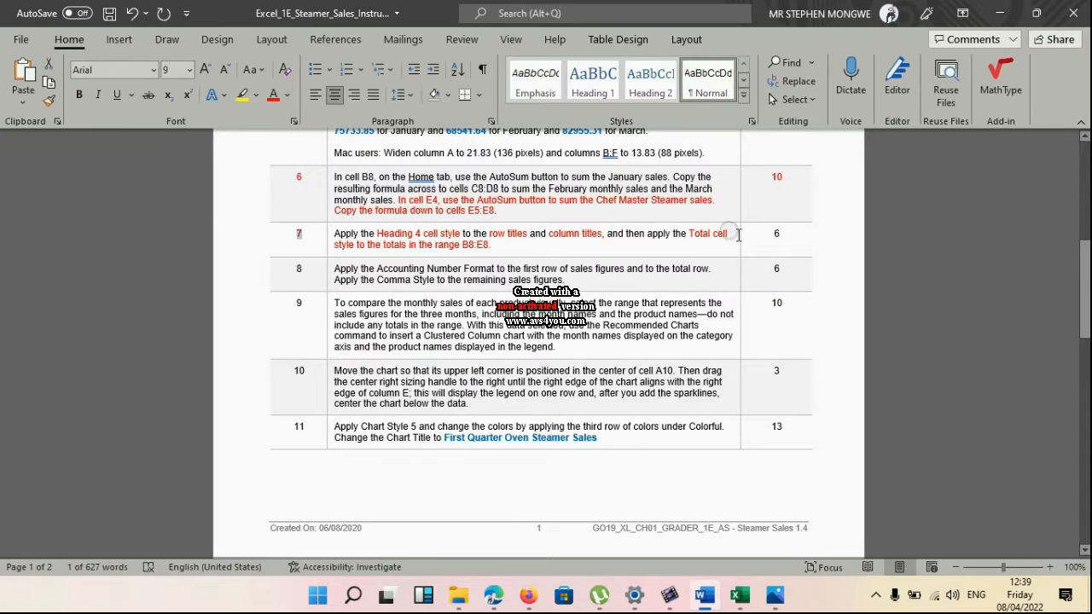
pyautogui.doubleClick(787, 233)
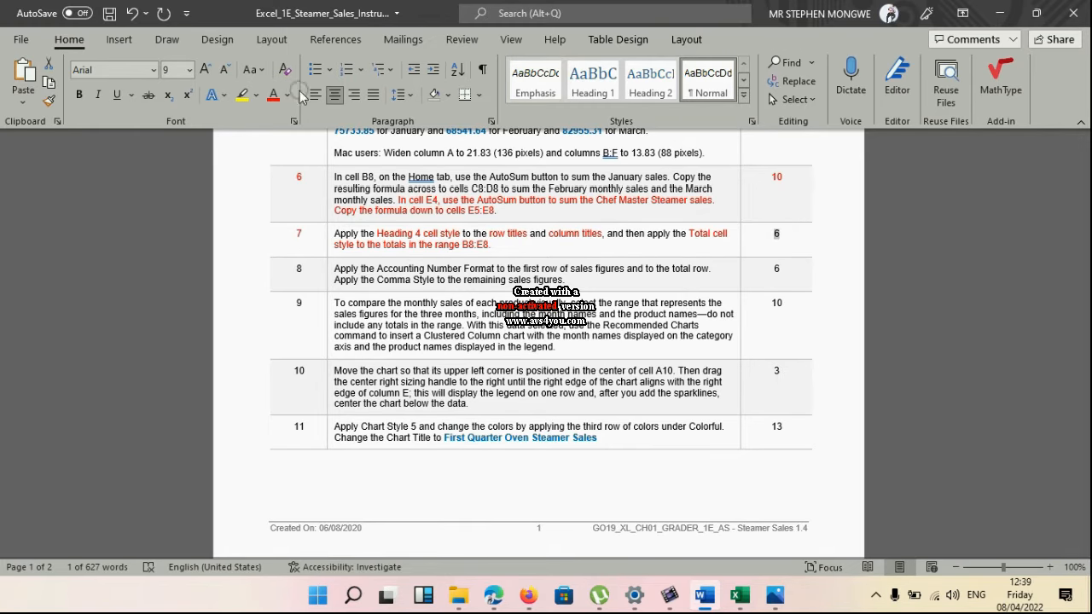
pyautogui.click(273, 95)
# - Read the step 8 instructions, switch to Excel and apply the Accounting number format to the first row of sales figures in B4:E4
pyautogui.scroll(-3, 638, 294)
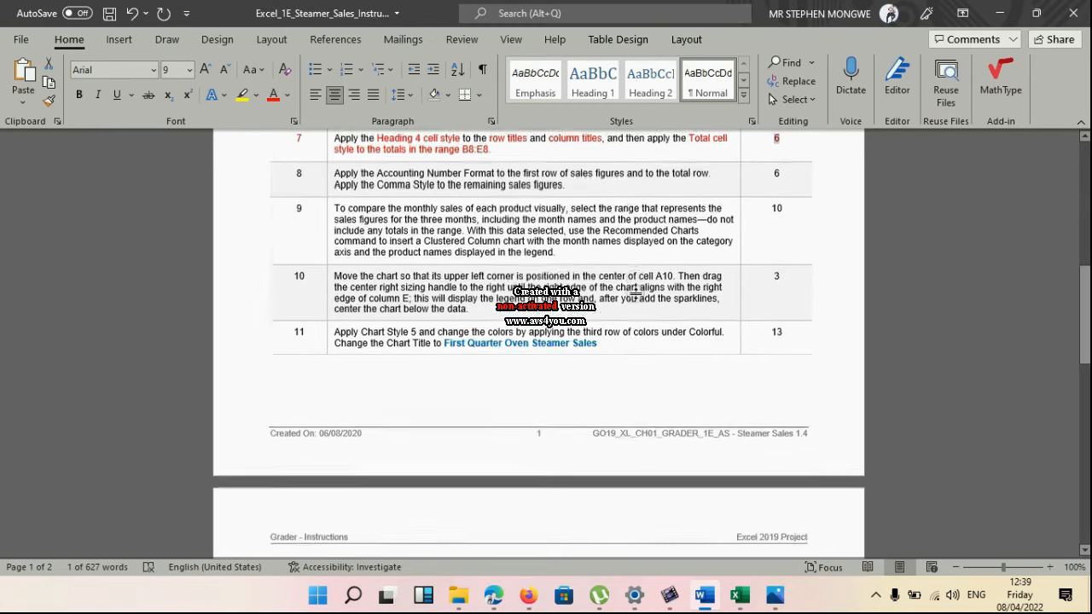
pyautogui.scroll(2, 638, 294)
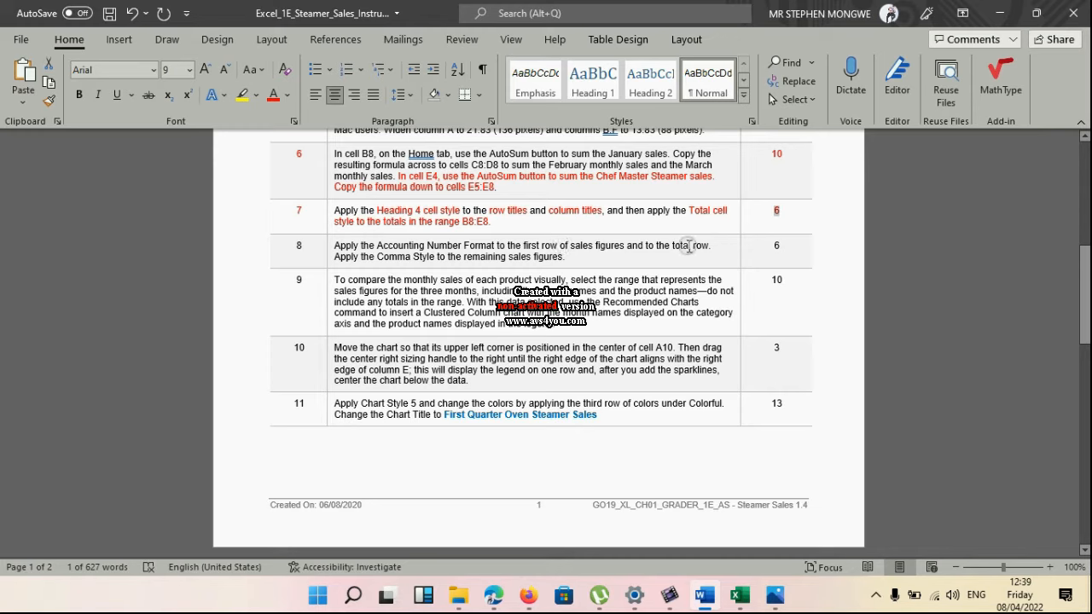
pyautogui.moveTo(738, 601)
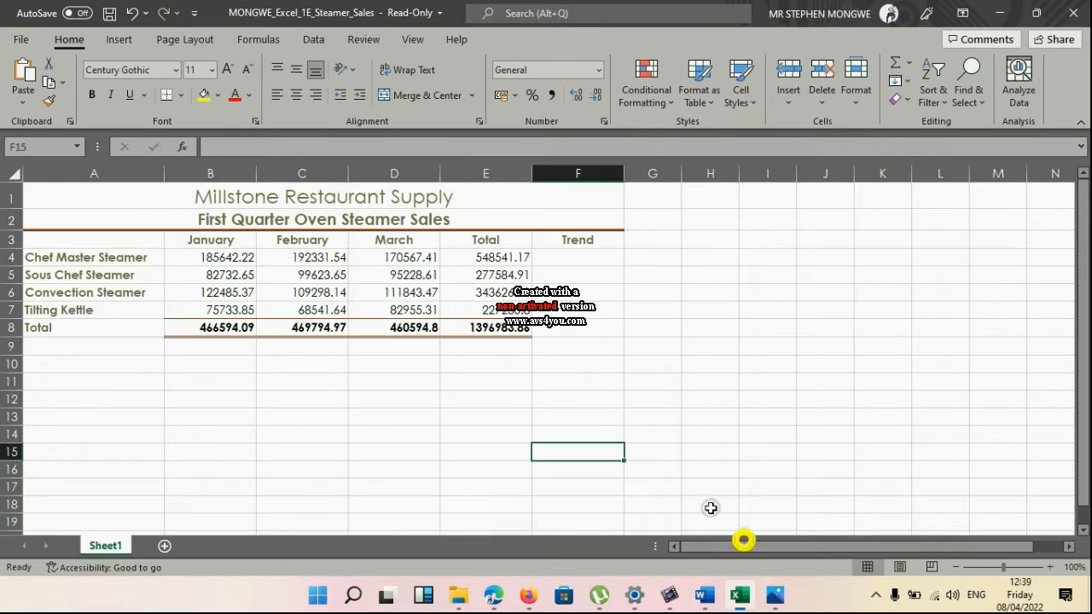
pyautogui.click(723, 522)
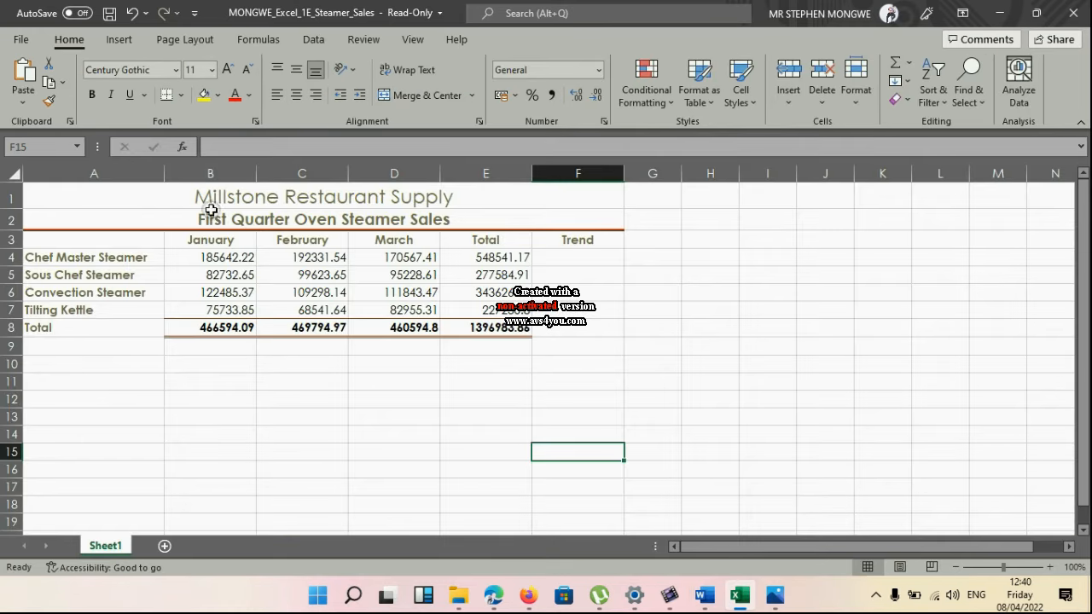
pyautogui.click(213, 257)
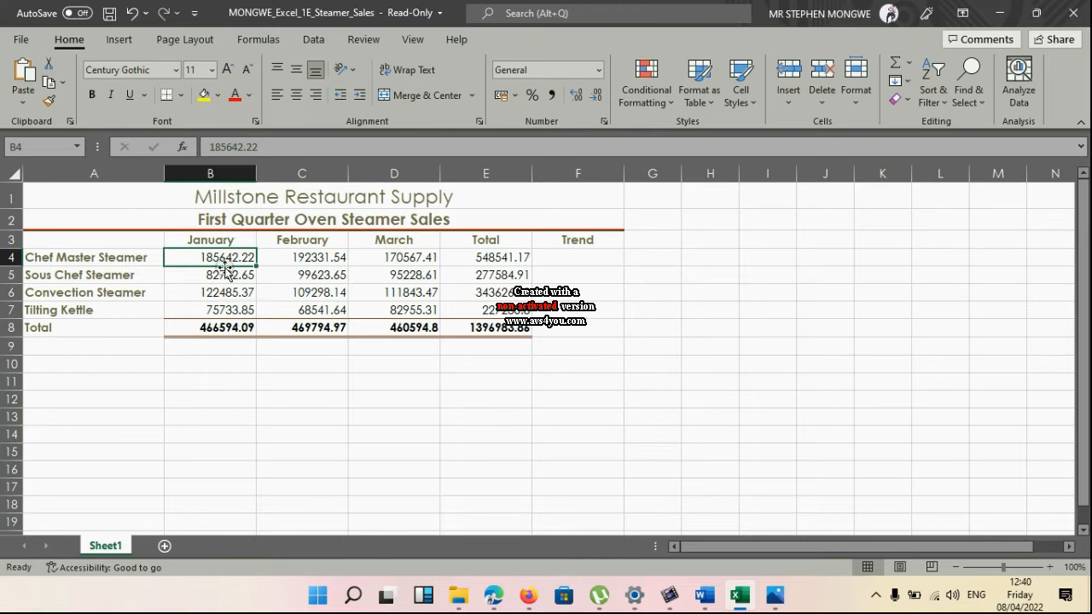
pyautogui.click(130, 259)
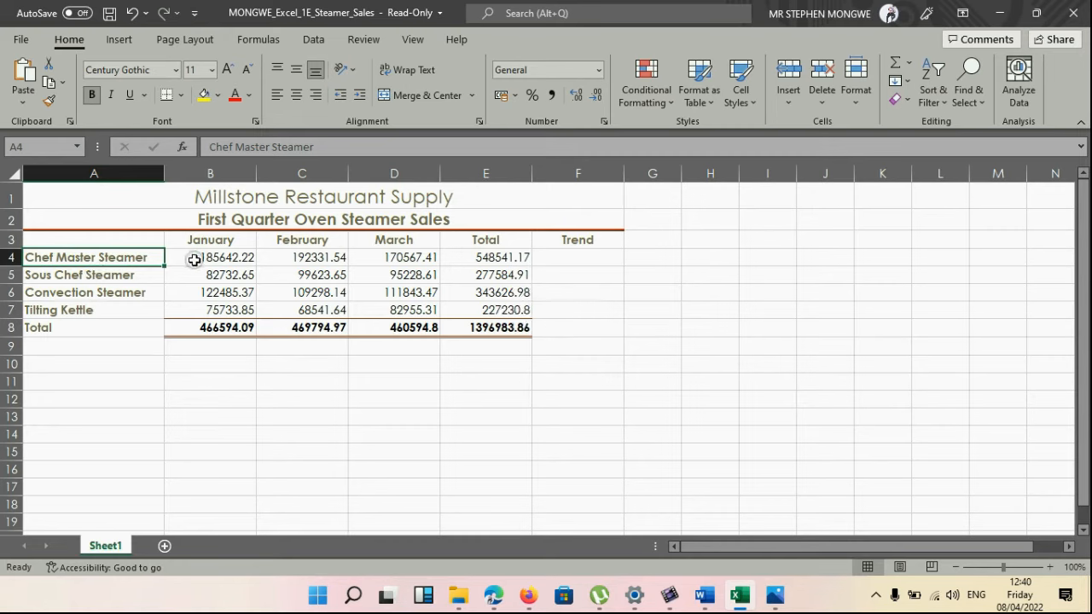
pyautogui.click(205, 256)
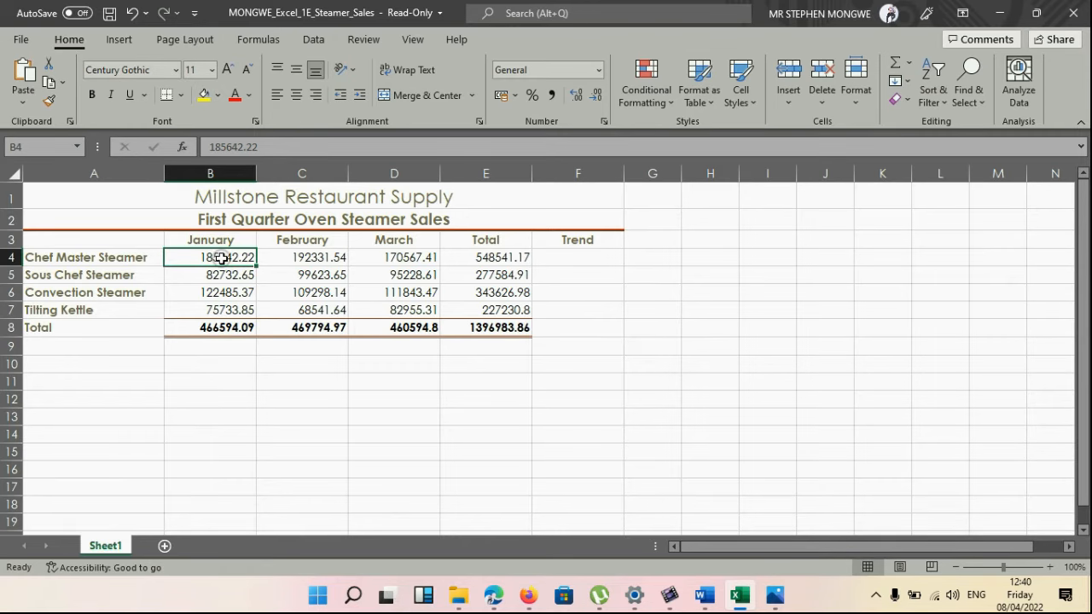
pyautogui.moveTo(229, 257); pyautogui.dragTo(490, 261)
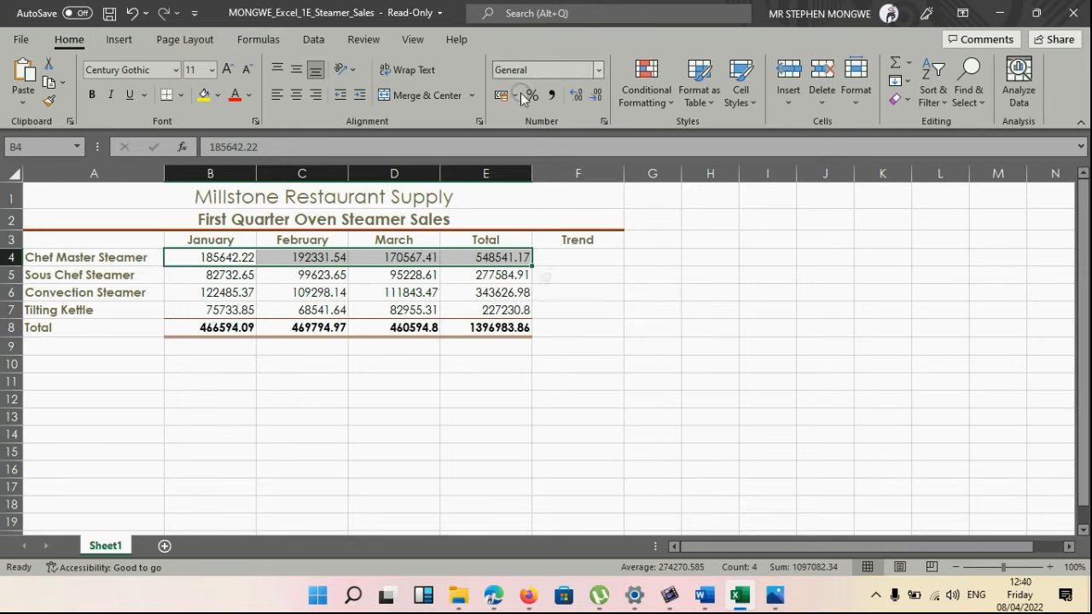
pyautogui.click(601, 75)
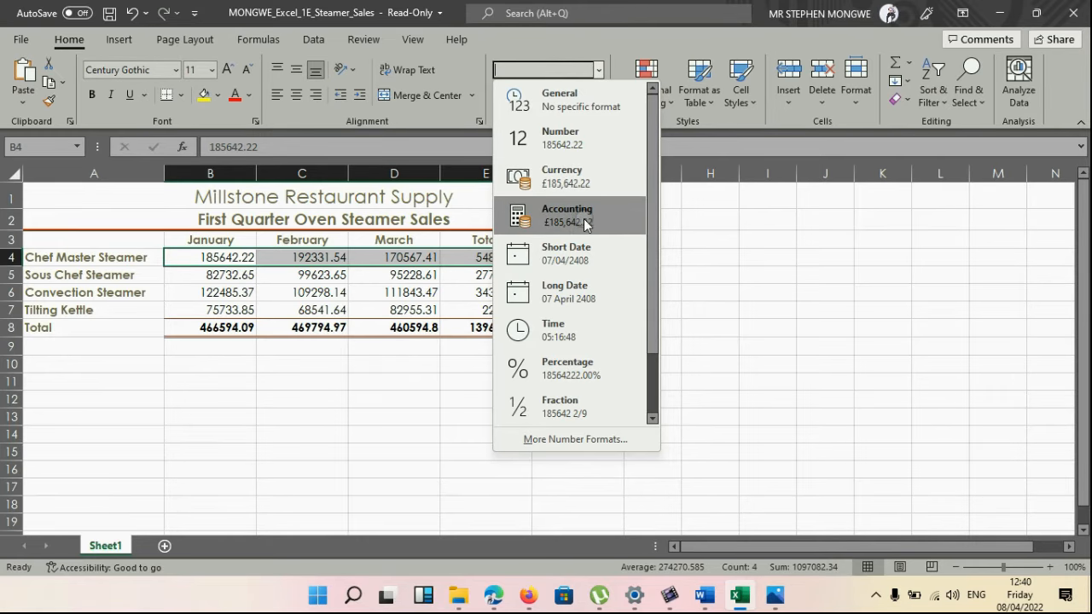
pyautogui.click(585, 224)
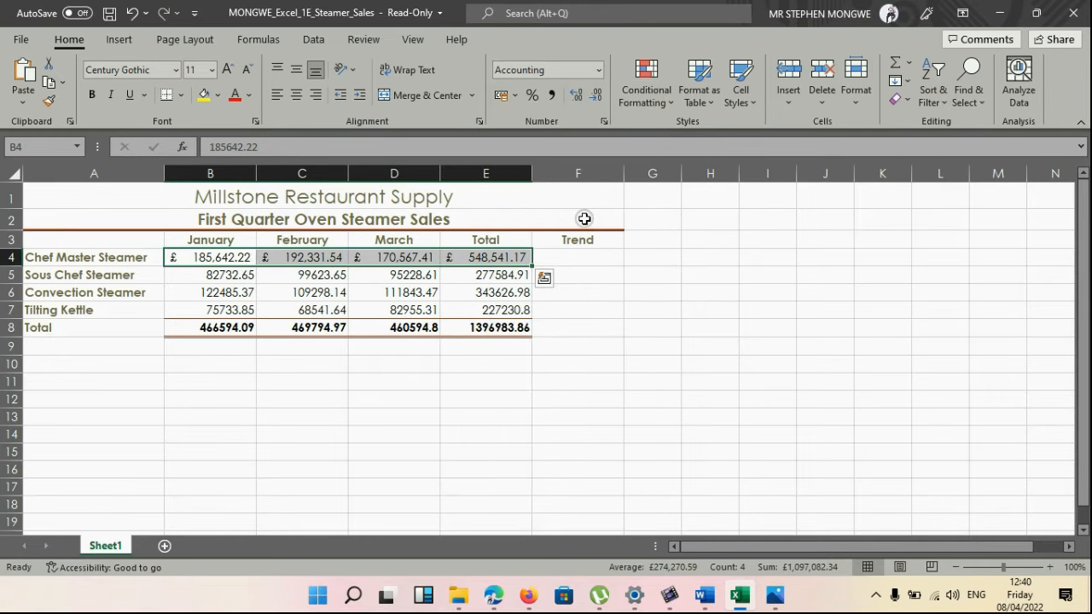
pyautogui.click(208, 309)
pyautogui.moveTo(221, 309); pyautogui.dragTo(481, 309)
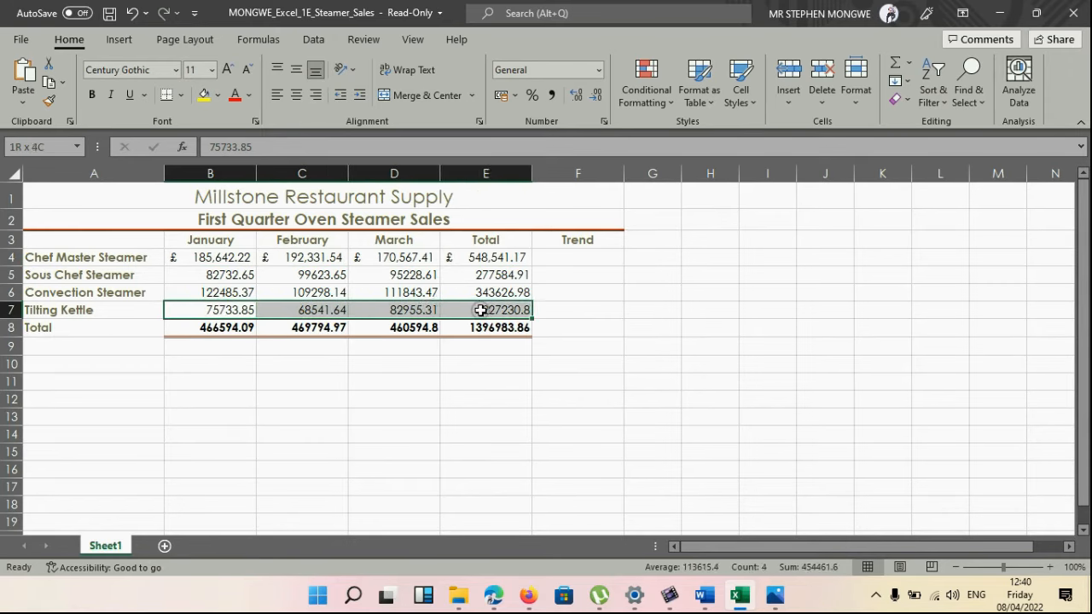
pyautogui.click(434, 365)
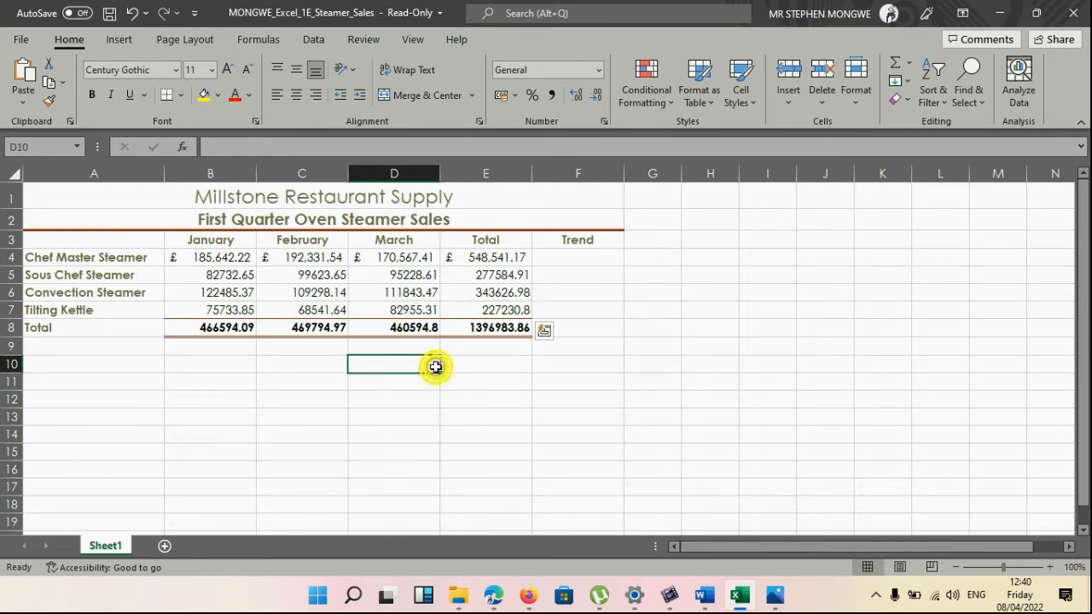
# - Switch to Word and color the phrase "the total row" red in the step 8 instructions
pyautogui.click(703, 595)
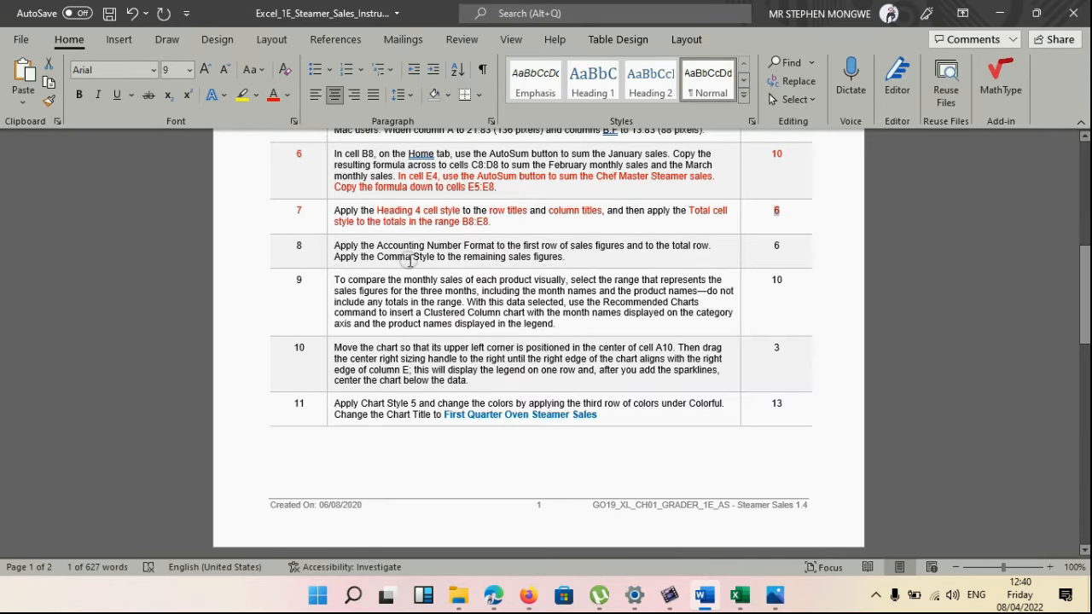
pyautogui.moveTo(655, 245); pyautogui.dragTo(685, 246)
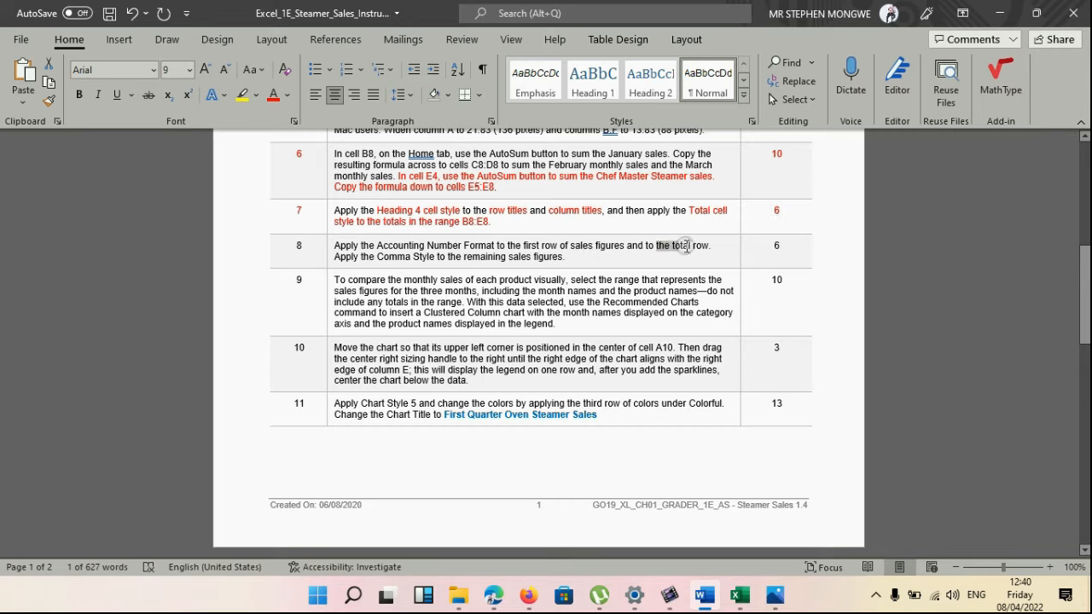
pyautogui.click(273, 94)
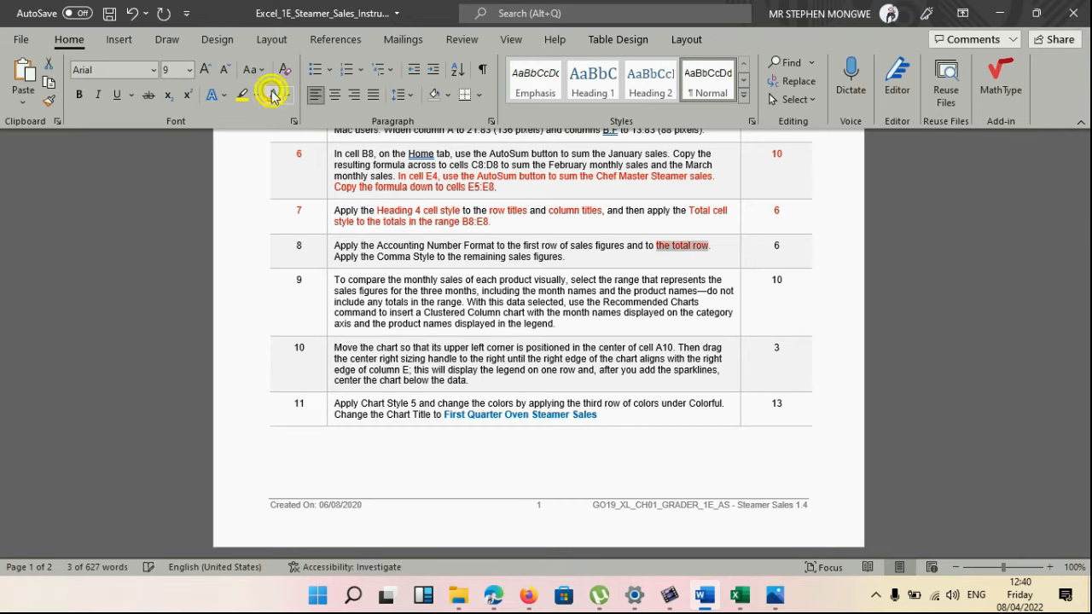
# - Switch to Excel and apply the Accounting number format to the total row in B8:E8
pyautogui.moveTo(739, 595)
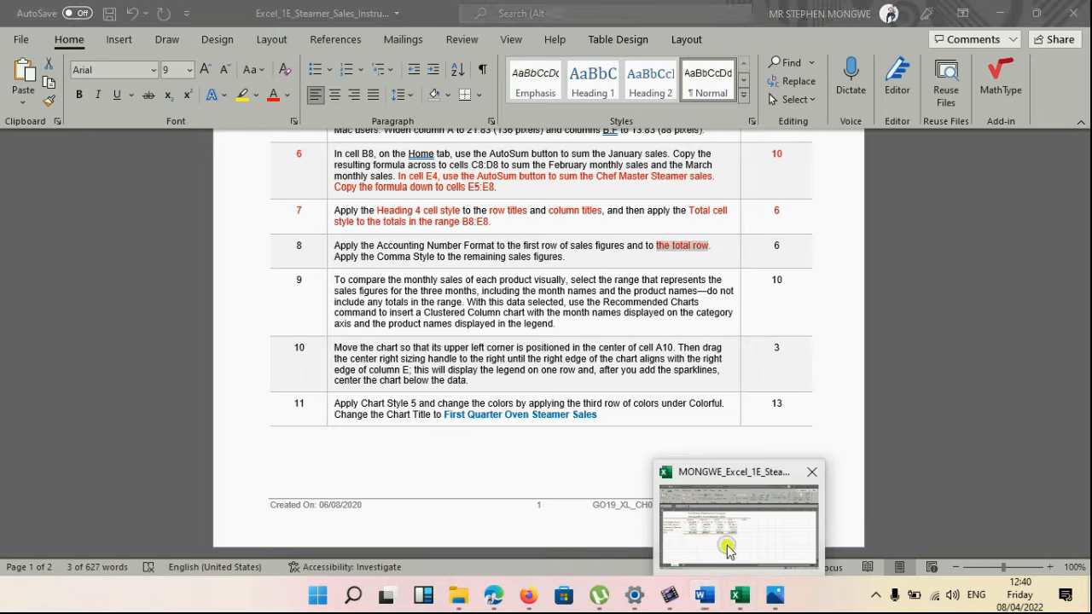
pyautogui.click(725, 555)
pyautogui.click(202, 327)
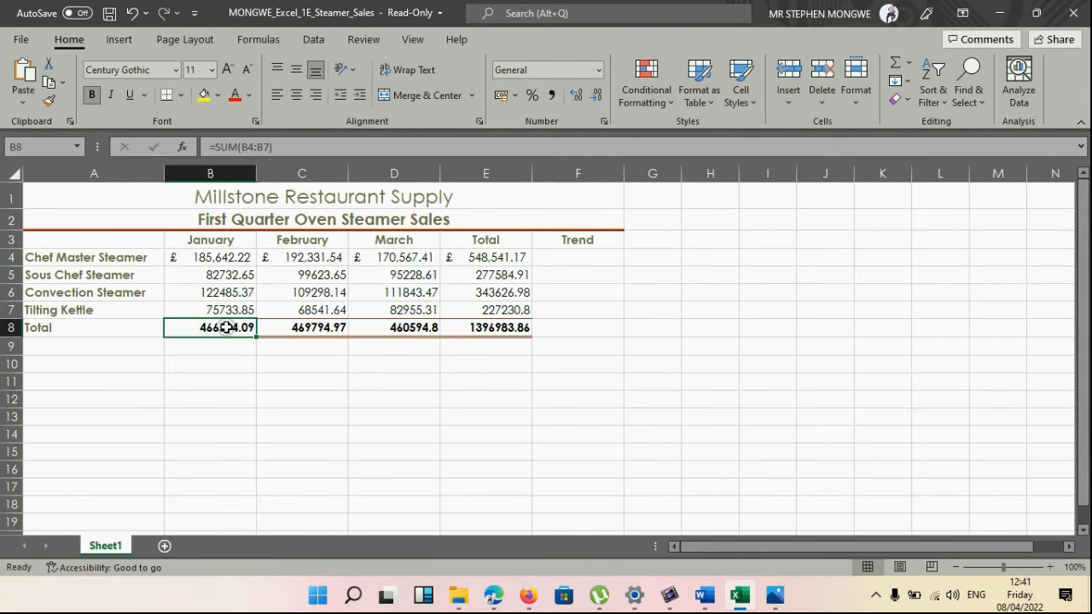
pyautogui.moveTo(226, 328); pyautogui.dragTo(528, 321)
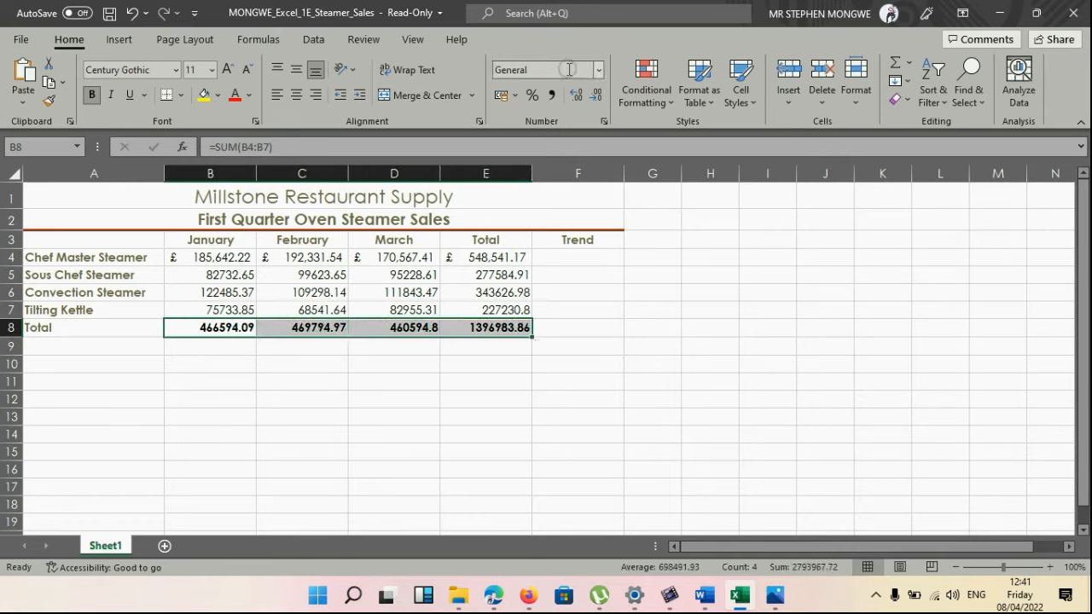
pyautogui.click(600, 72)
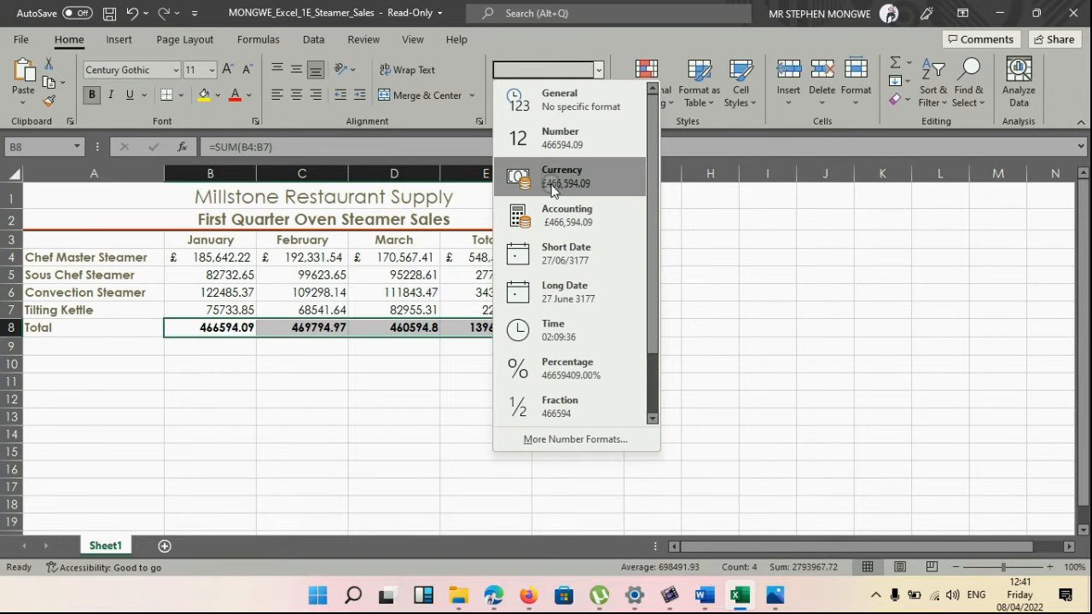
pyautogui.click(558, 213)
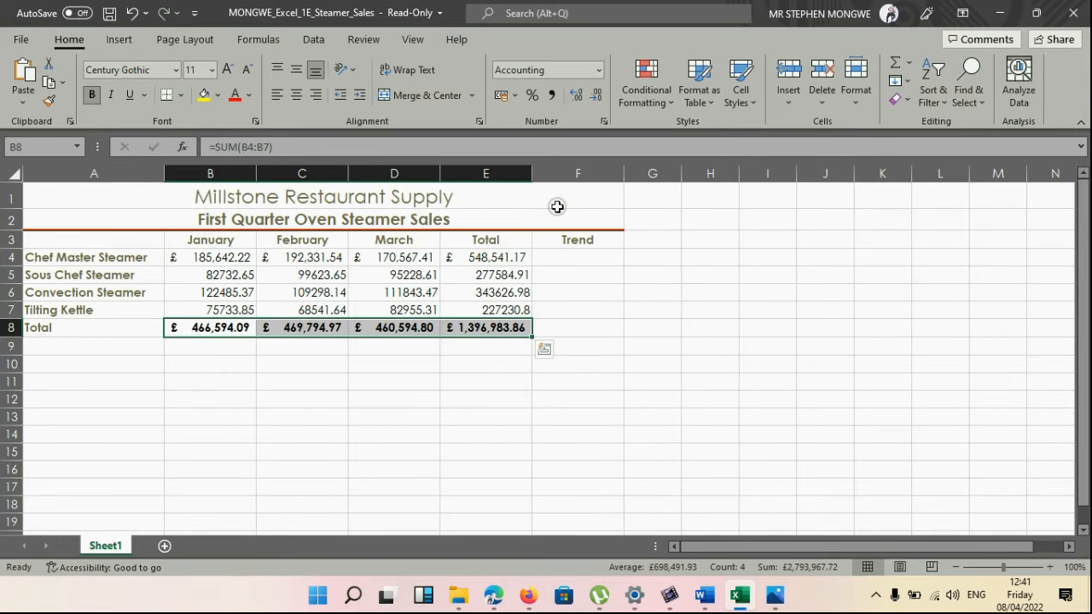
# - Apply the Comma Style to the remaining sales figures in B5:E7
pyautogui.click(220, 274)
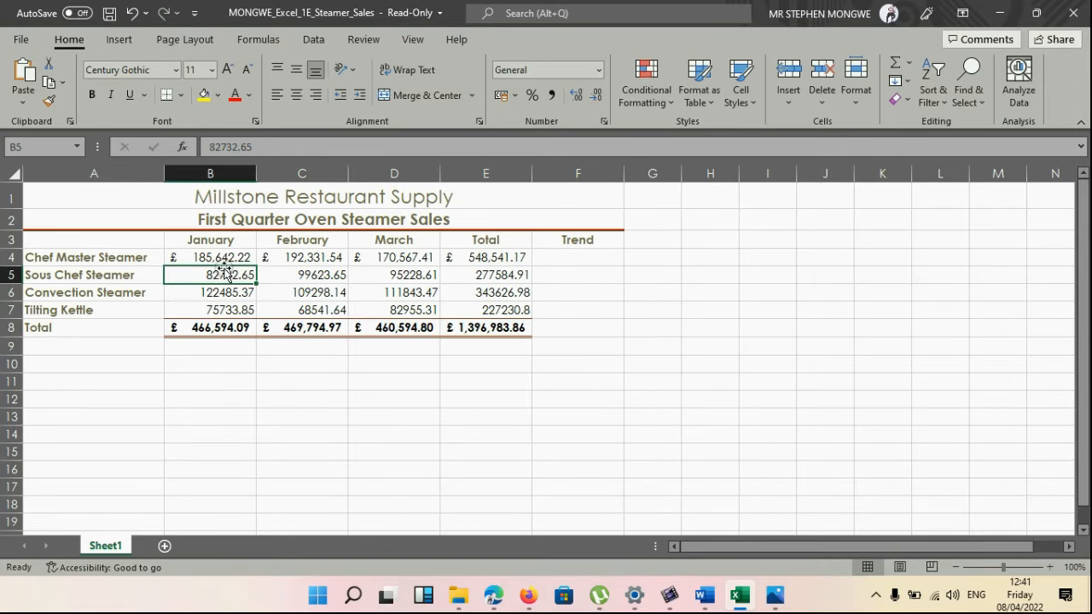
pyautogui.moveTo(220, 277); pyautogui.dragTo(490, 309)
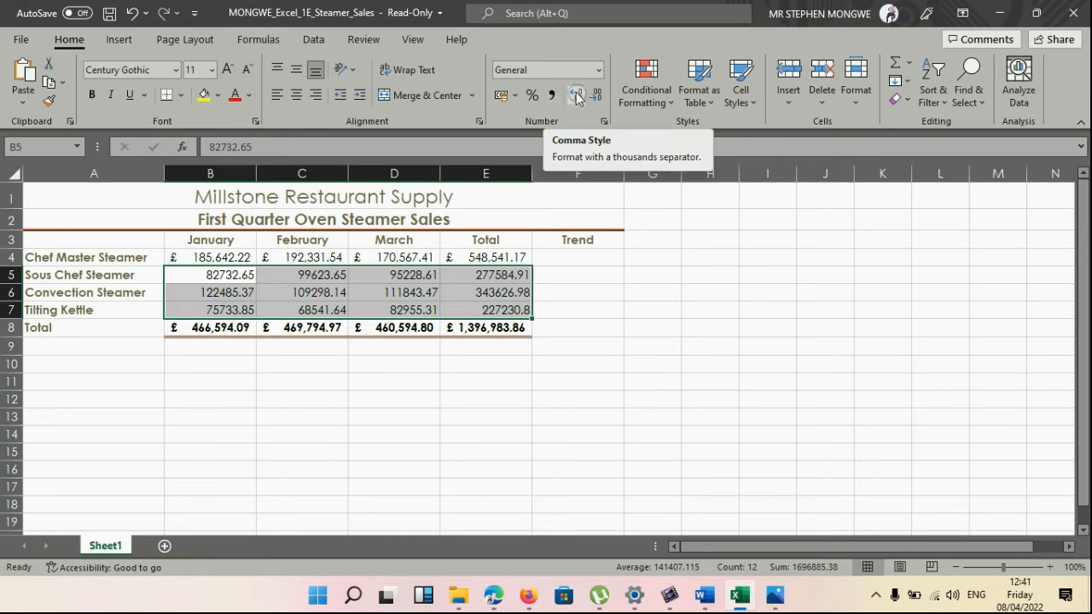
pyautogui.click(552, 96)
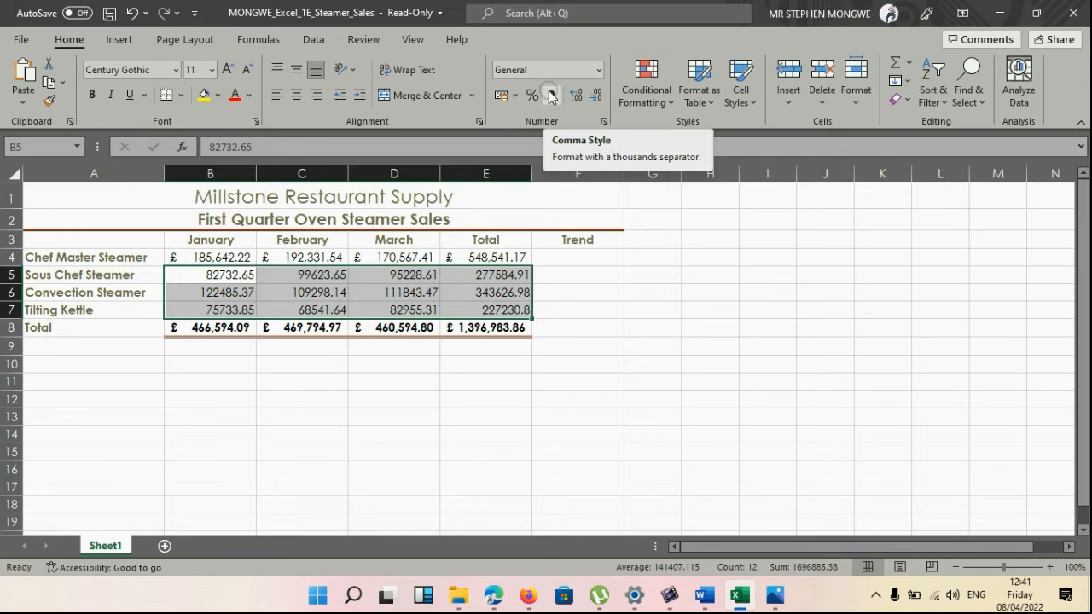
pyautogui.click(552, 98)
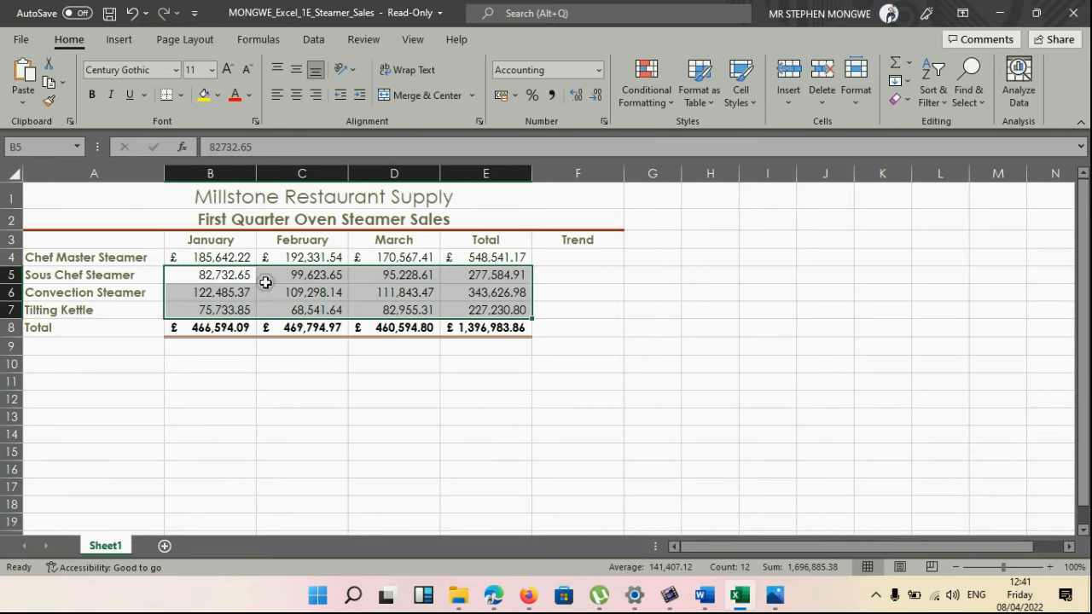
pyautogui.click(469, 376)
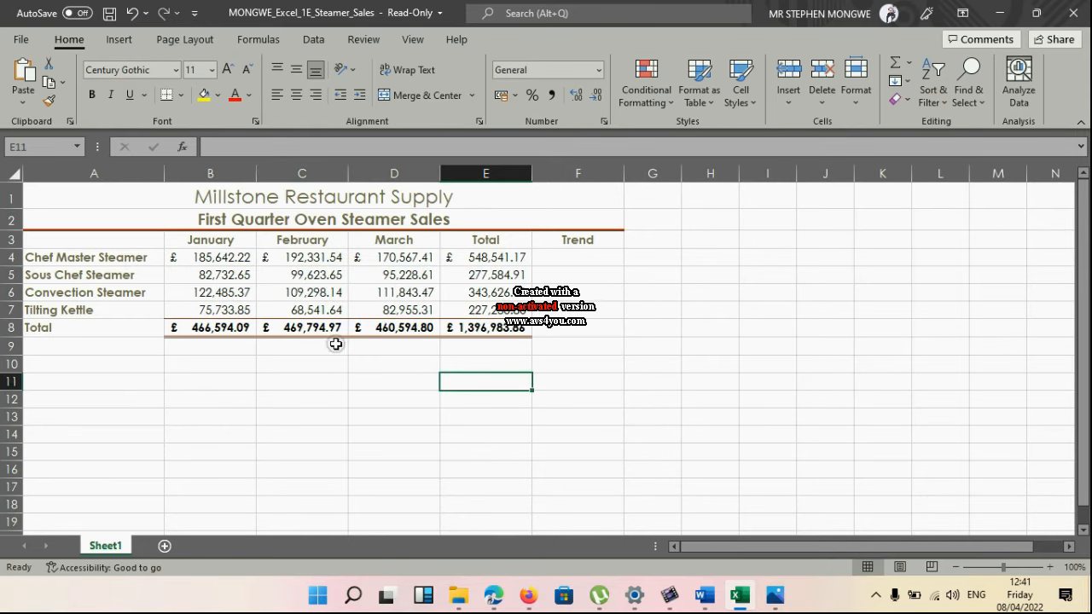
# - Switch to Photos to examine the number formats and currency symbols in the final result image, and return to Excel
pyautogui.moveTo(770, 599)
pyautogui.click(785, 536)
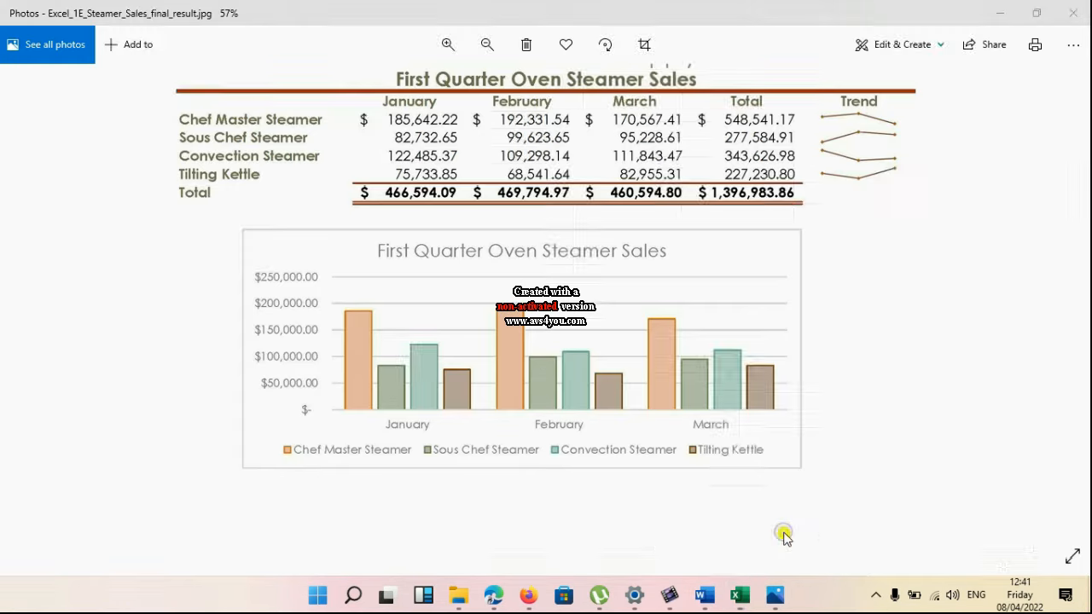
pyautogui.scroll(2, 541, 379)
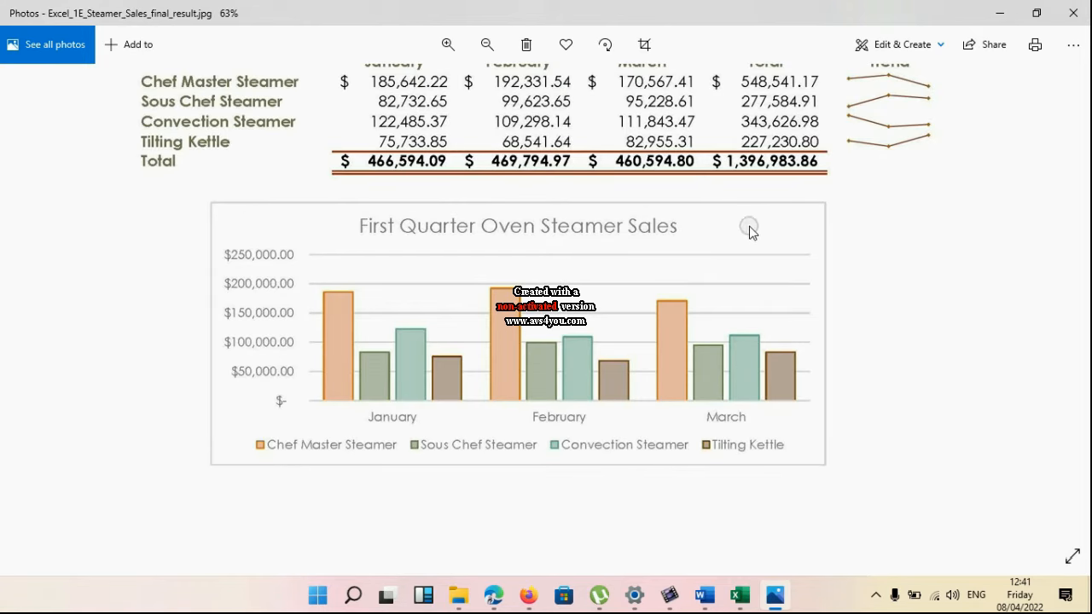
pyautogui.scroll(-3, 750, 250)
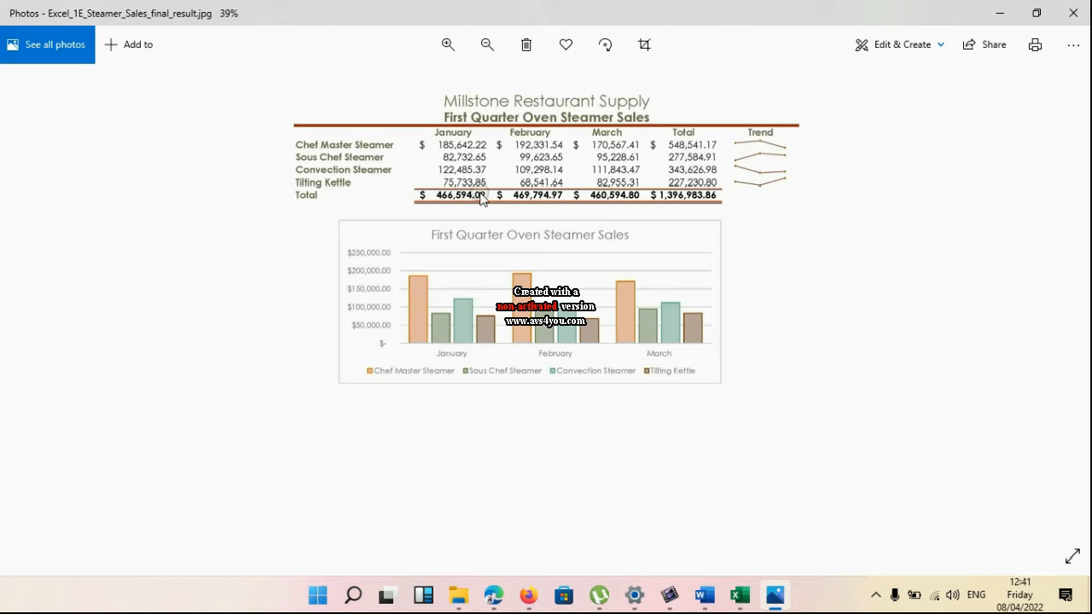
pyautogui.scroll(3, 431, 200)
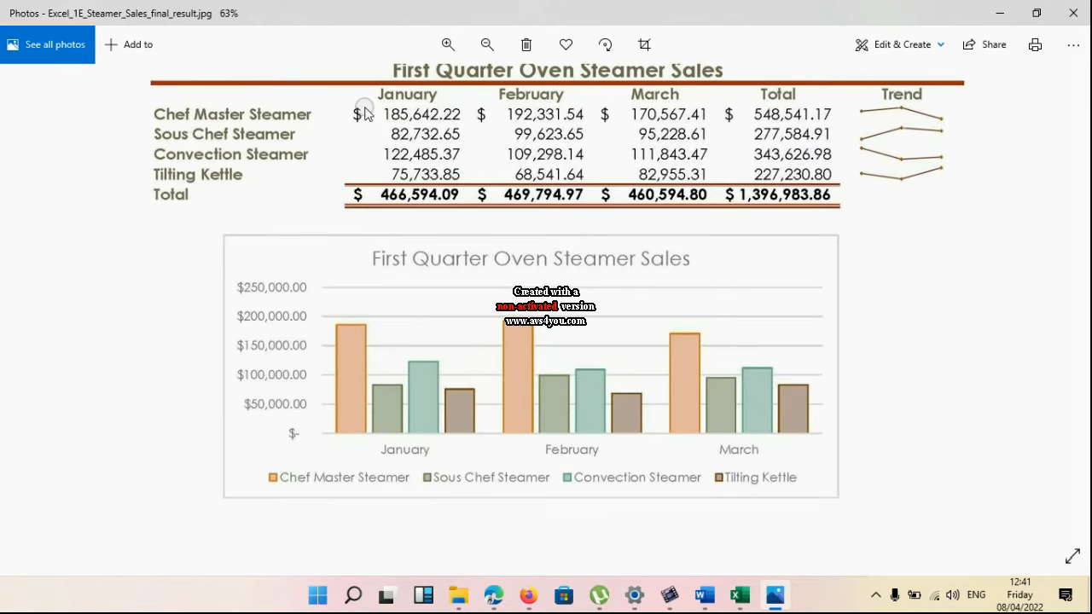
pyautogui.moveTo(746, 597)
pyautogui.click(744, 525)
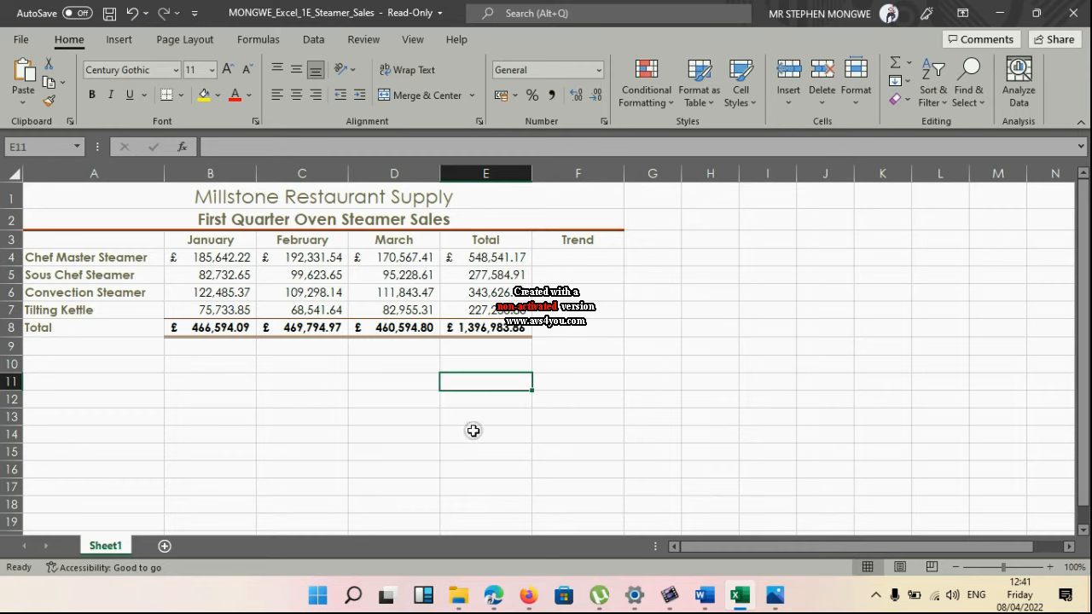
# - Set the accounting format of the first sales row, B4:E4, to $ English (United States)
pyautogui.click(182, 256)
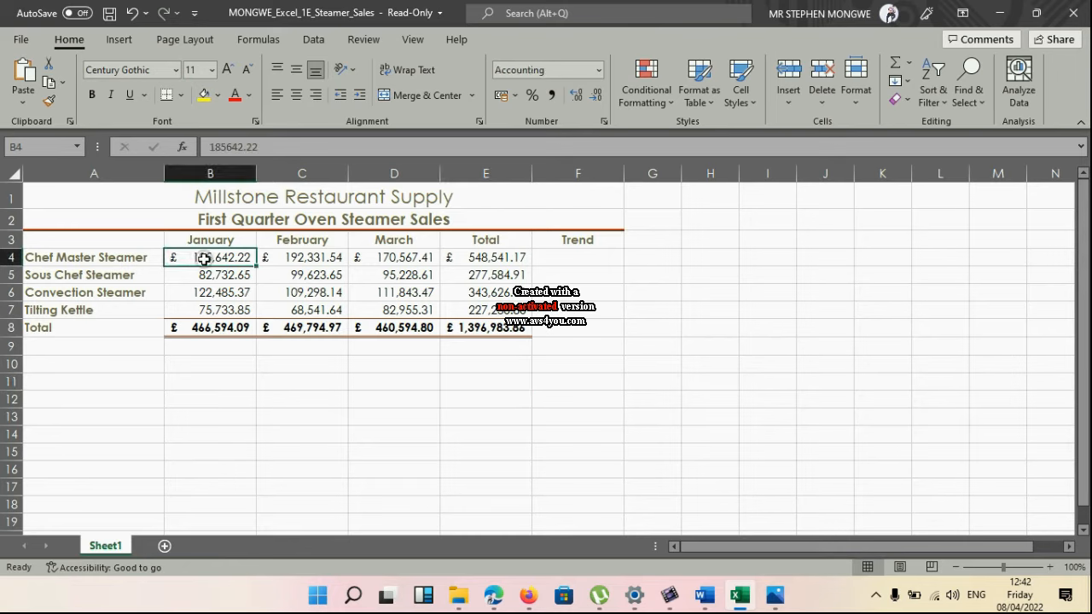
pyautogui.moveTo(216, 256); pyautogui.dragTo(476, 256)
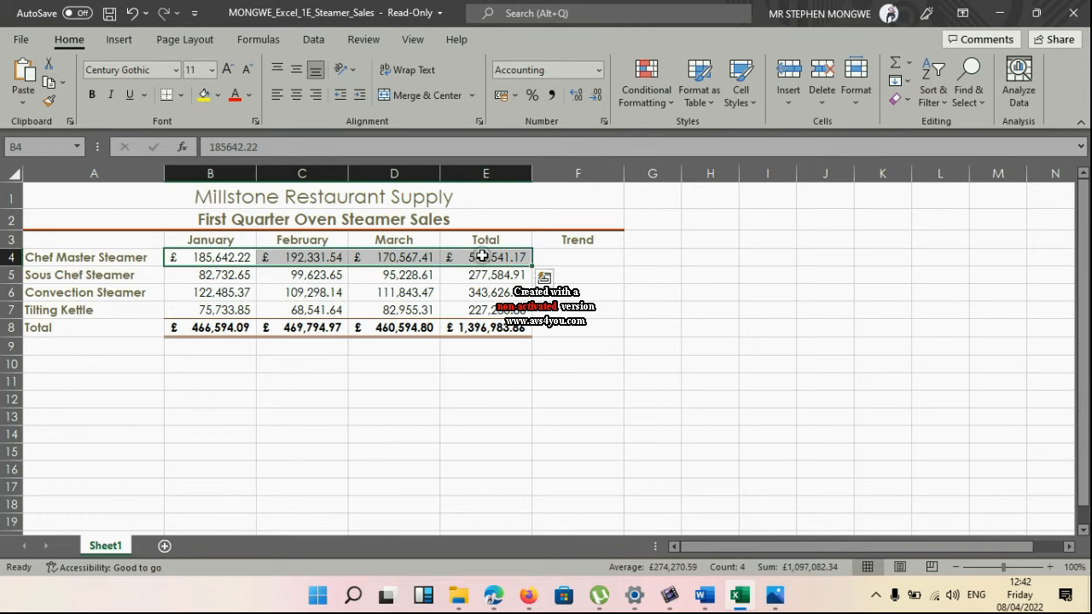
pyautogui.click(516, 95)
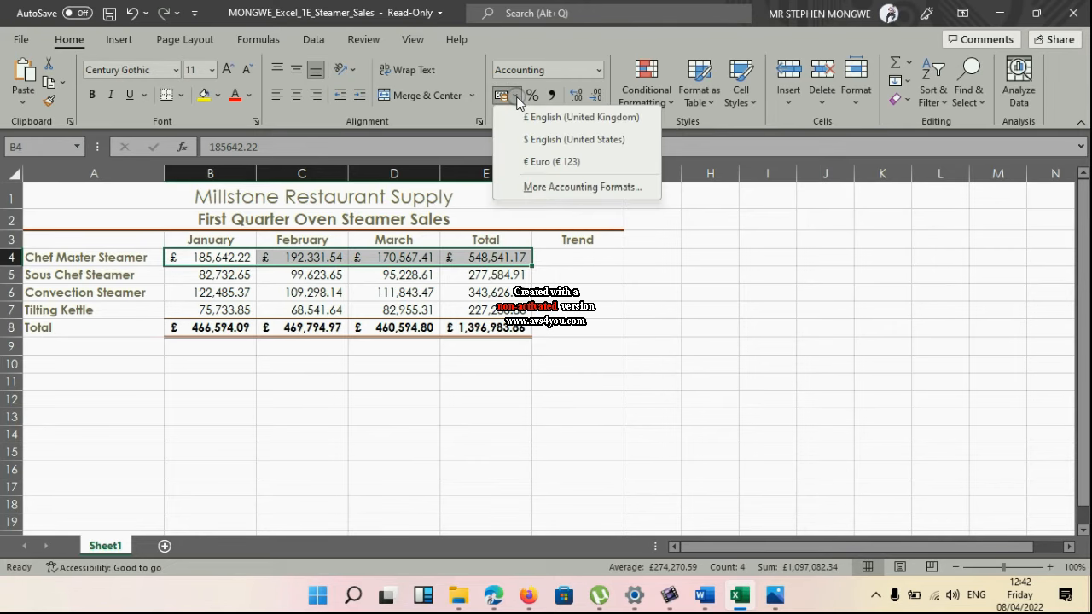
pyautogui.click(529, 139)
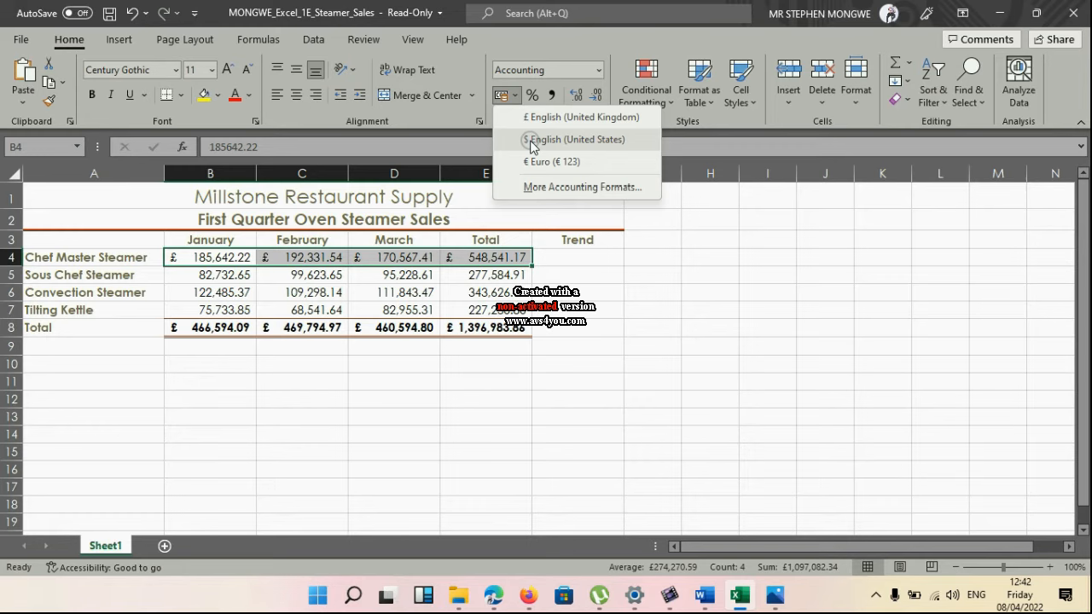
pyautogui.click(530, 139)
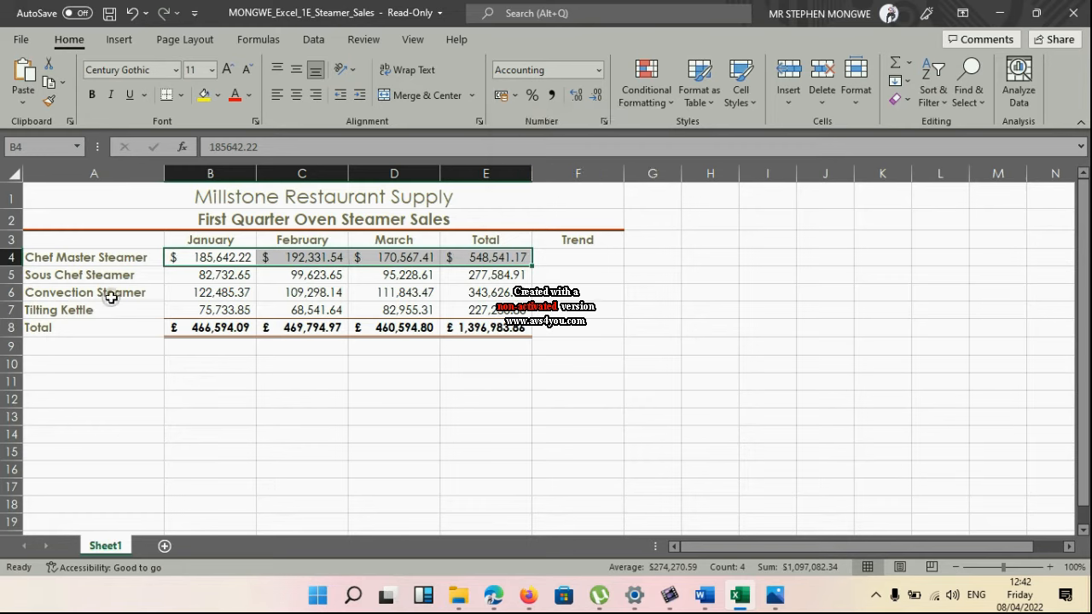
# - Set the accounting format of the total row, B8:E8, to $ English (United States)
pyautogui.click(197, 332)
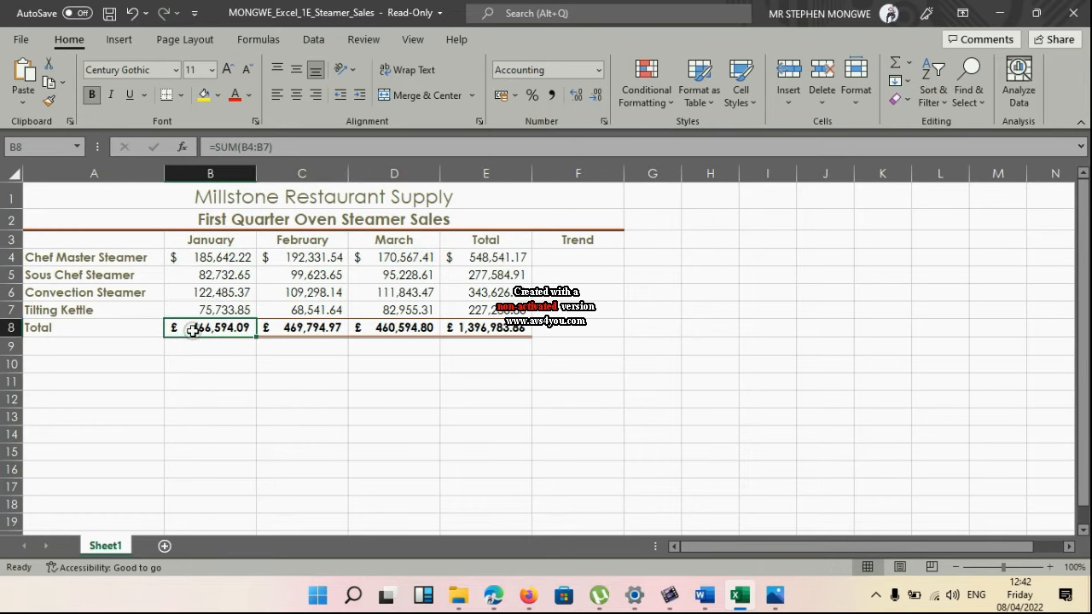
pyautogui.moveTo(196, 328); pyautogui.dragTo(486, 328)
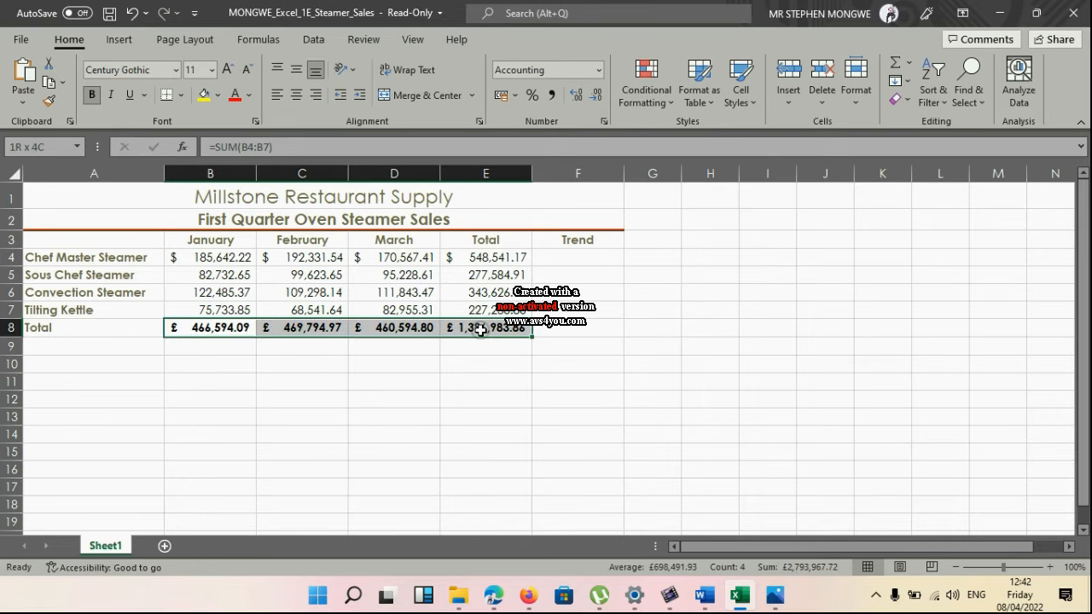
pyautogui.click(514, 95)
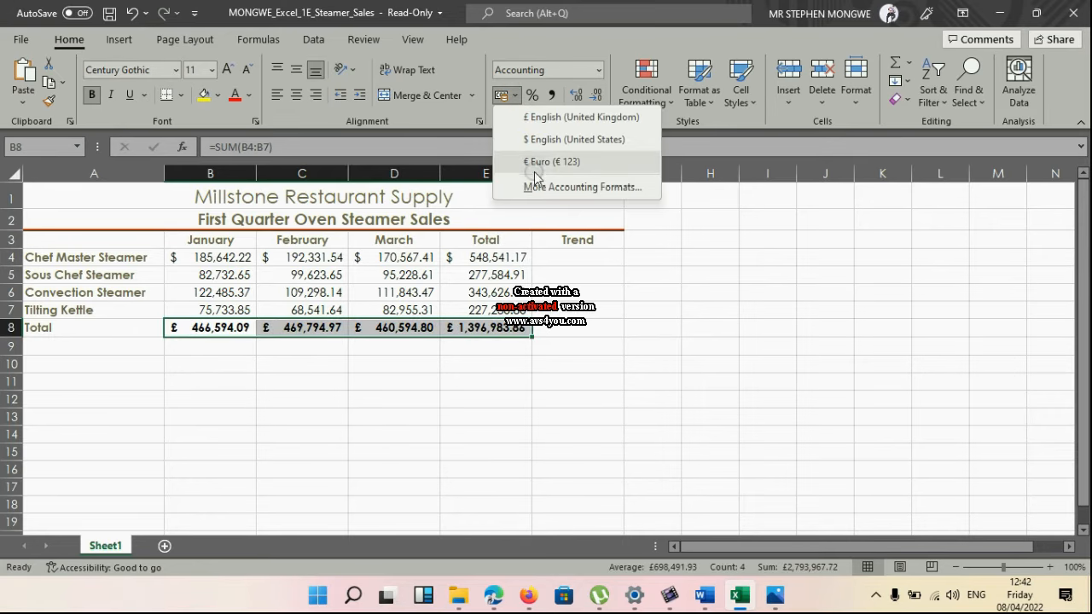
pyautogui.click(531, 139)
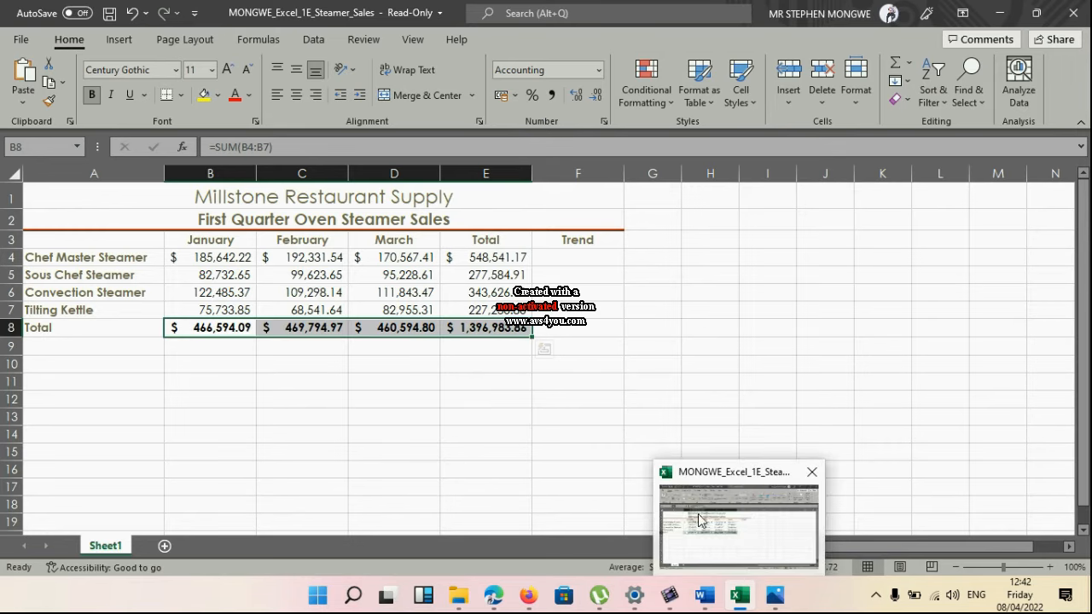
# - Switch to Photos to compare the dollar formatting with the final result image, and return to the Excel worksheet
pyautogui.moveTo(774, 595)
pyautogui.click(768, 543)
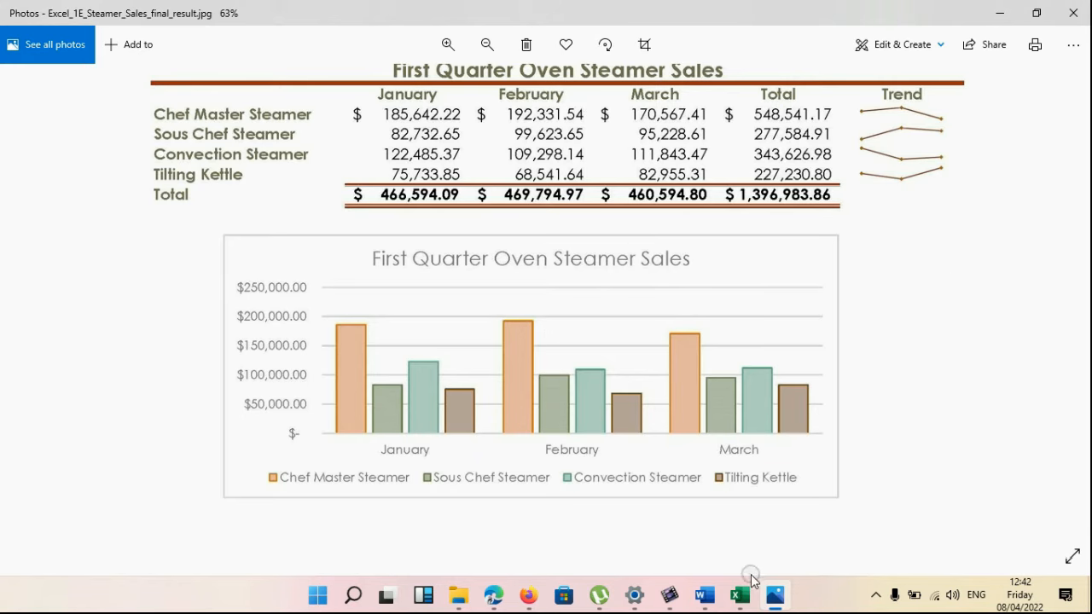
pyautogui.moveTo(721, 605)
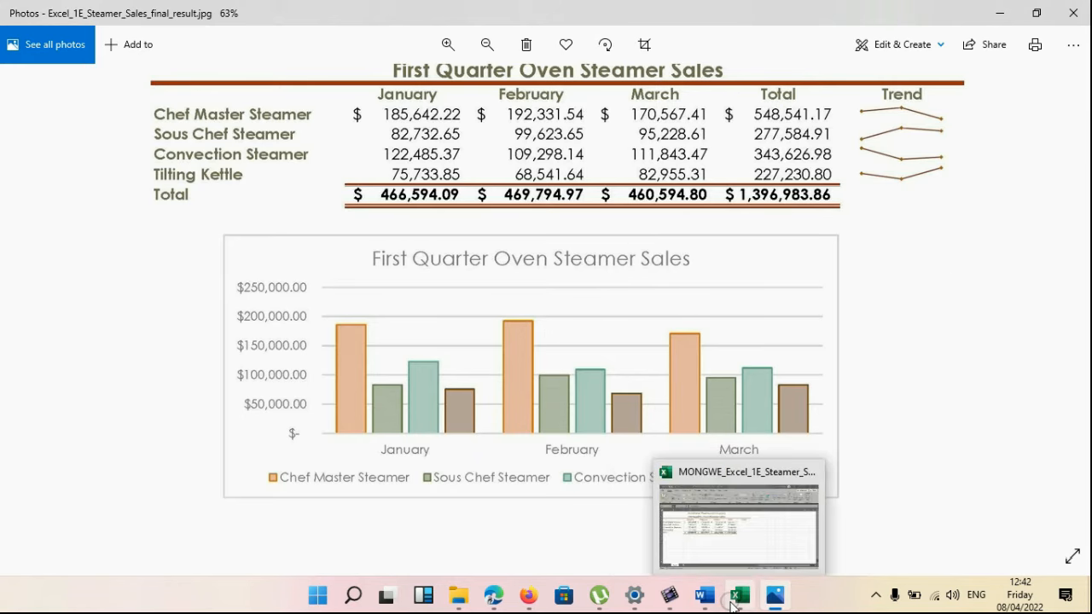
pyautogui.click(732, 604)
pyautogui.click(451, 454)
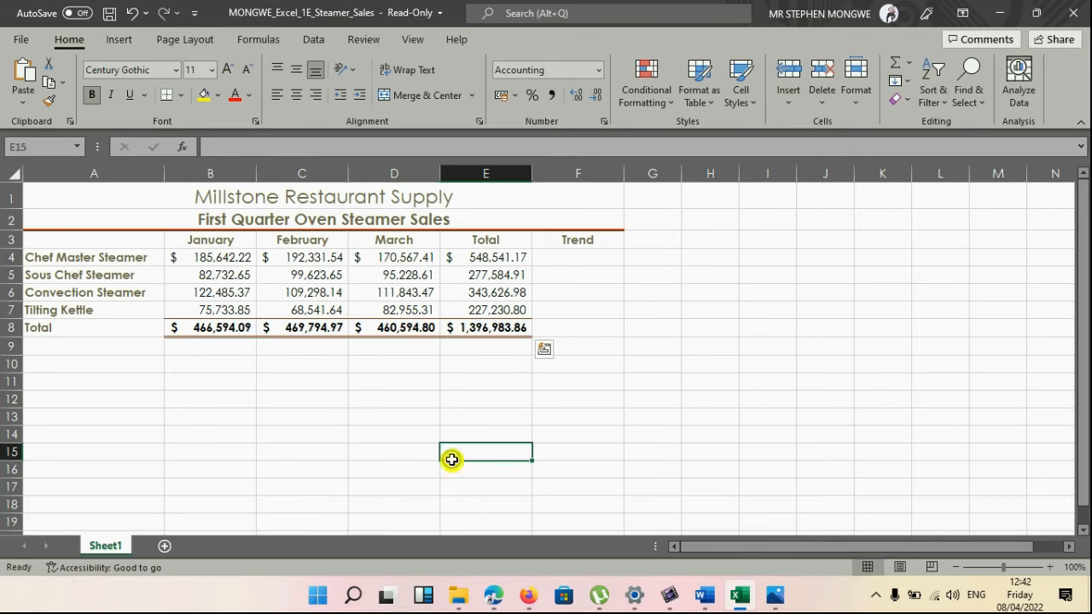
# - Switch to Word and color the step 8 number and its points value red
pyautogui.click(704, 594)
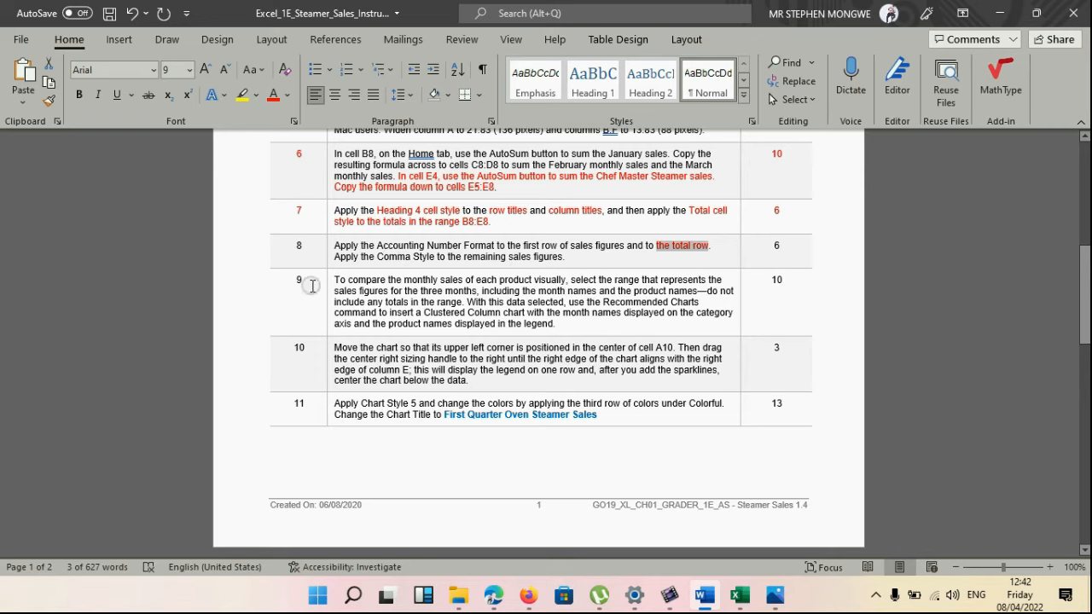
pyautogui.doubleClick(299, 245)
pyautogui.click(274, 101)
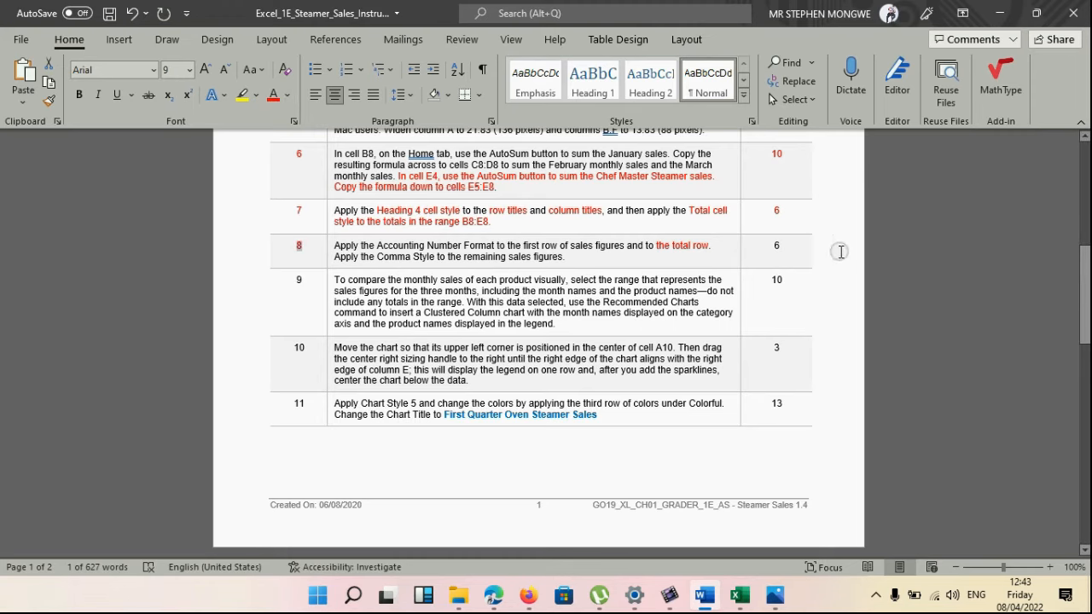
pyautogui.doubleClick(776, 246)
pyautogui.click(274, 93)
# - Read the step 9 instructions and color the phrase "do not include any totals in the range" red
pyautogui.scroll(-1, 418, 355)
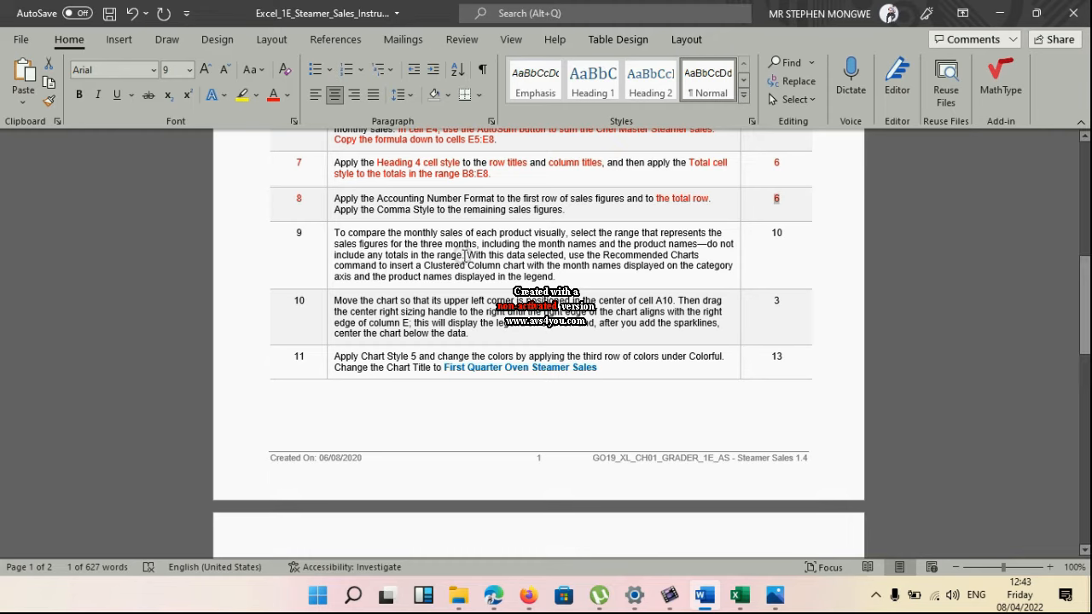
pyautogui.moveTo(461, 256); pyautogui.dragTo(715, 245)
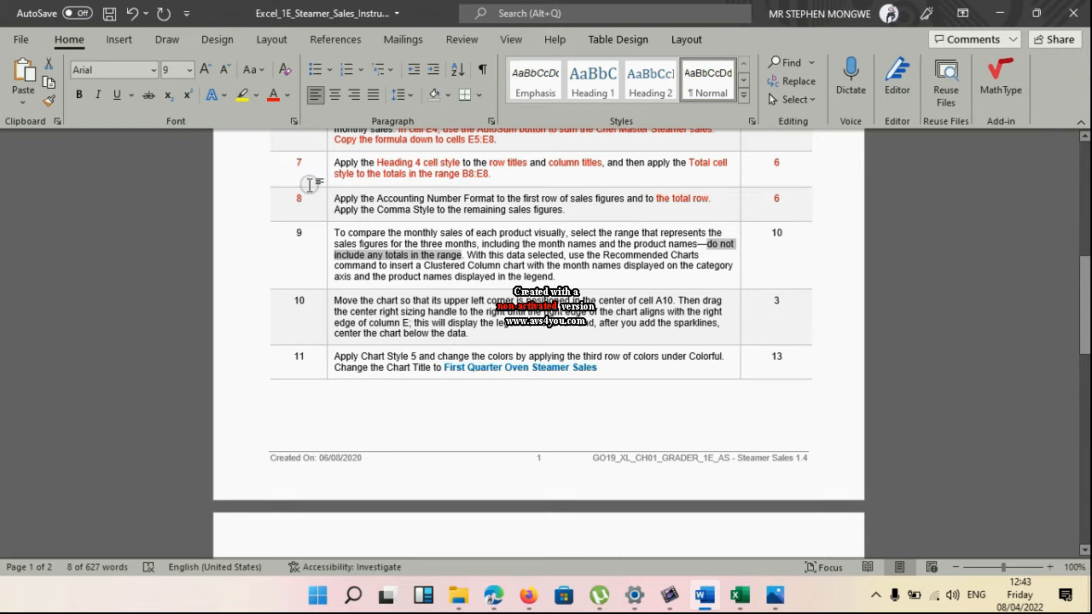
pyautogui.click(272, 95)
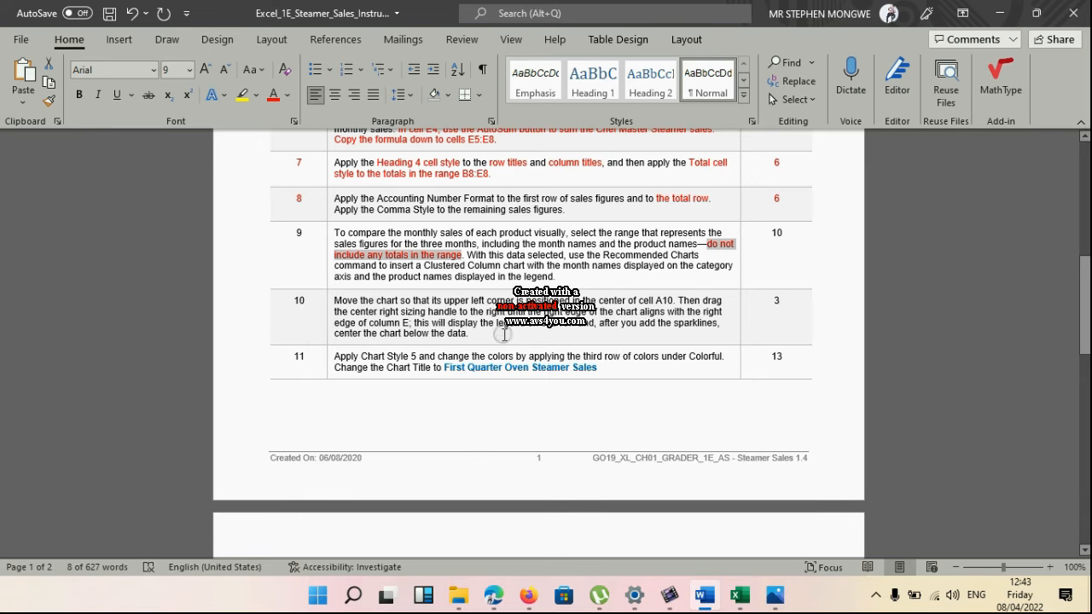
# - Switch to the Excel worksheet and select the product names, month names and monthly sales figures, A3:D7, without the totals
pyautogui.click(740, 595)
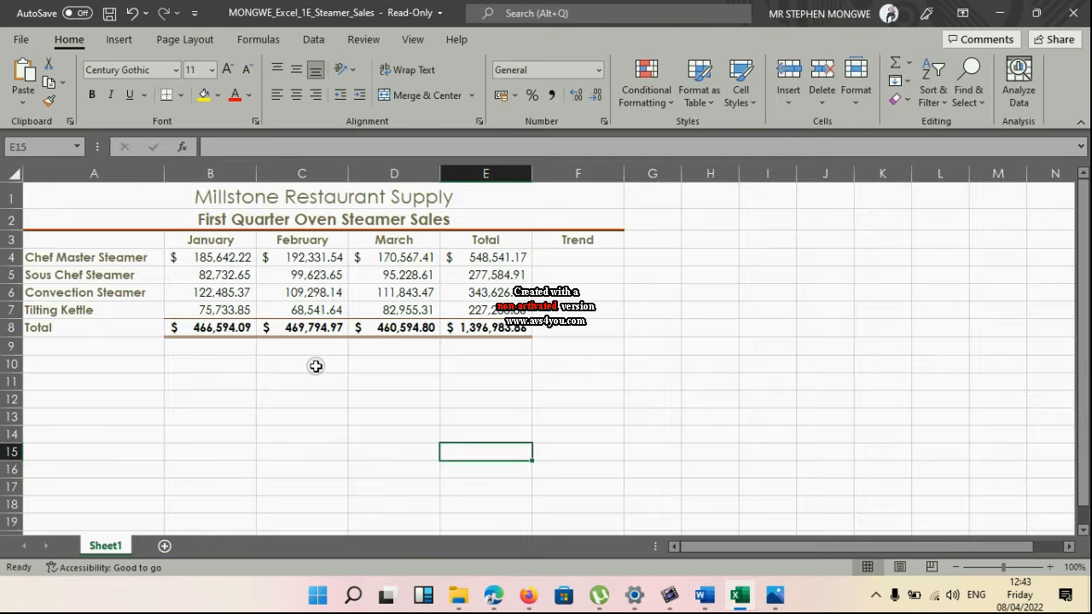
pyautogui.click(49, 240)
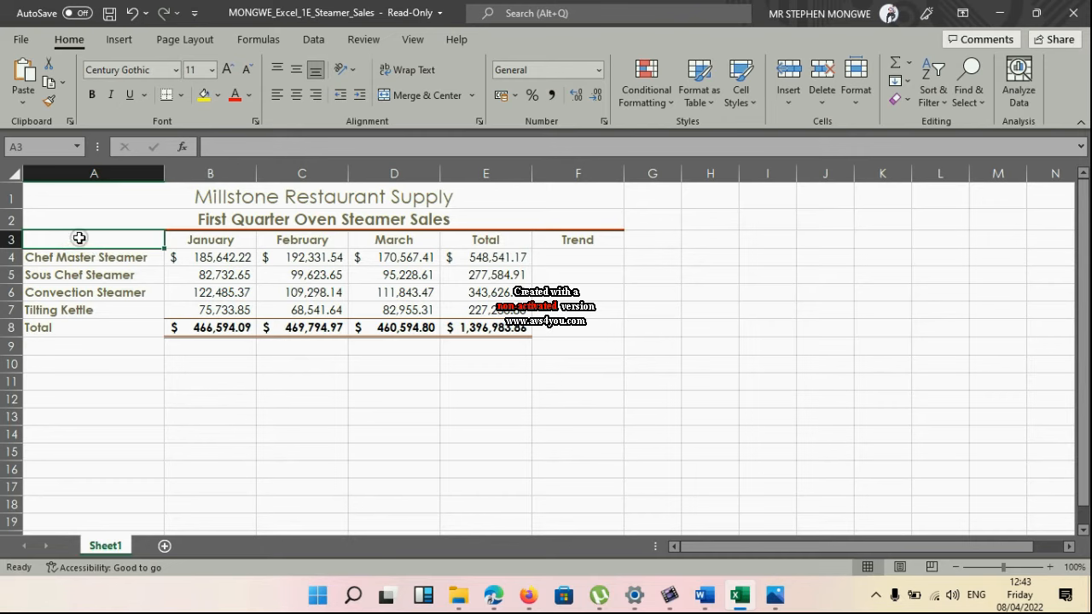
pyautogui.moveTo(79, 238); pyautogui.dragTo(418, 305)
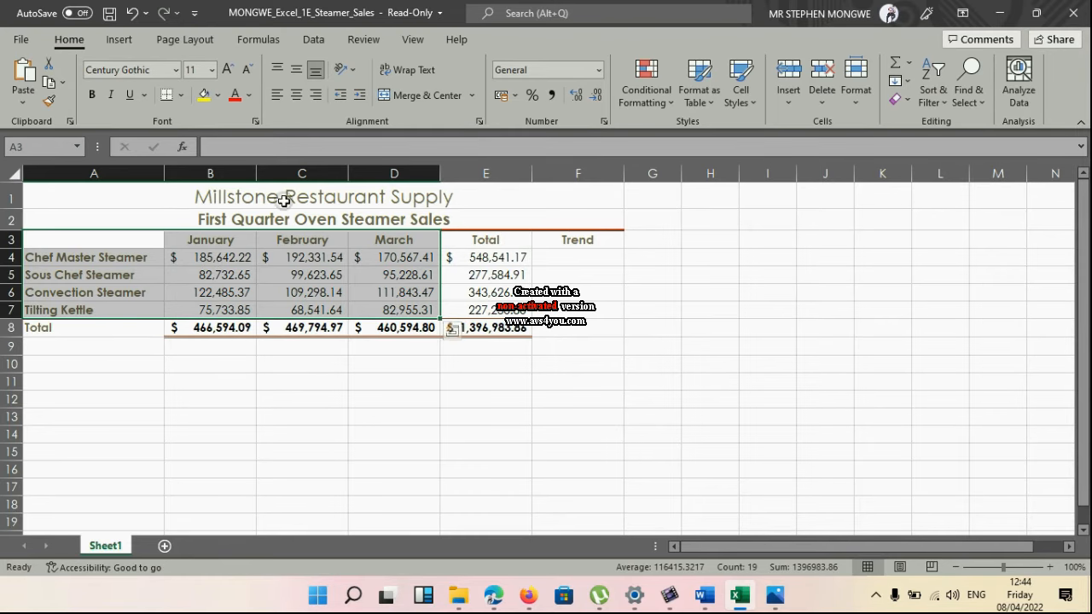
# - Switch to Word and color the step 9 phrase "Recommended Charts command to insert a Clustered Column chart" red
pyautogui.moveTo(692, 602)
pyautogui.click(699, 553)
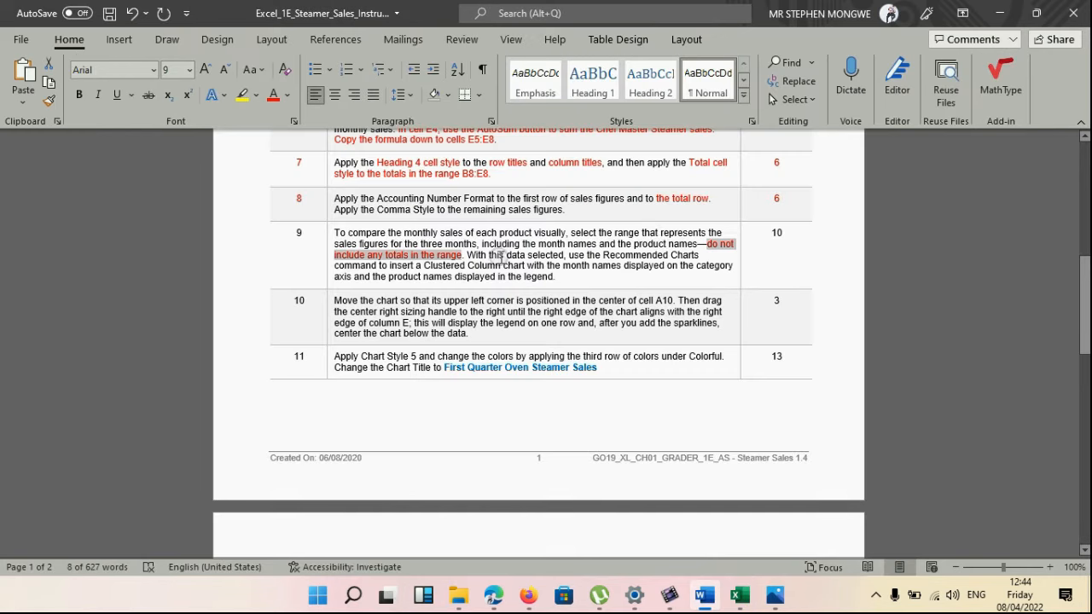
pyautogui.moveTo(603, 255); pyautogui.dragTo(524, 269)
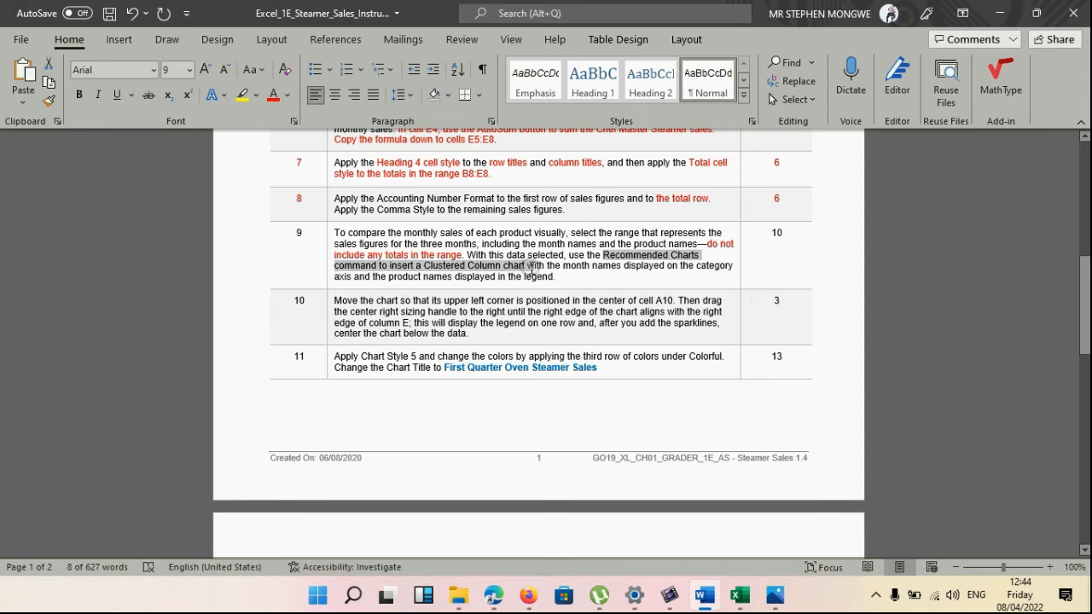
pyautogui.moveTo(528, 269); pyautogui.dragTo(530, 270)
pyautogui.click(272, 97)
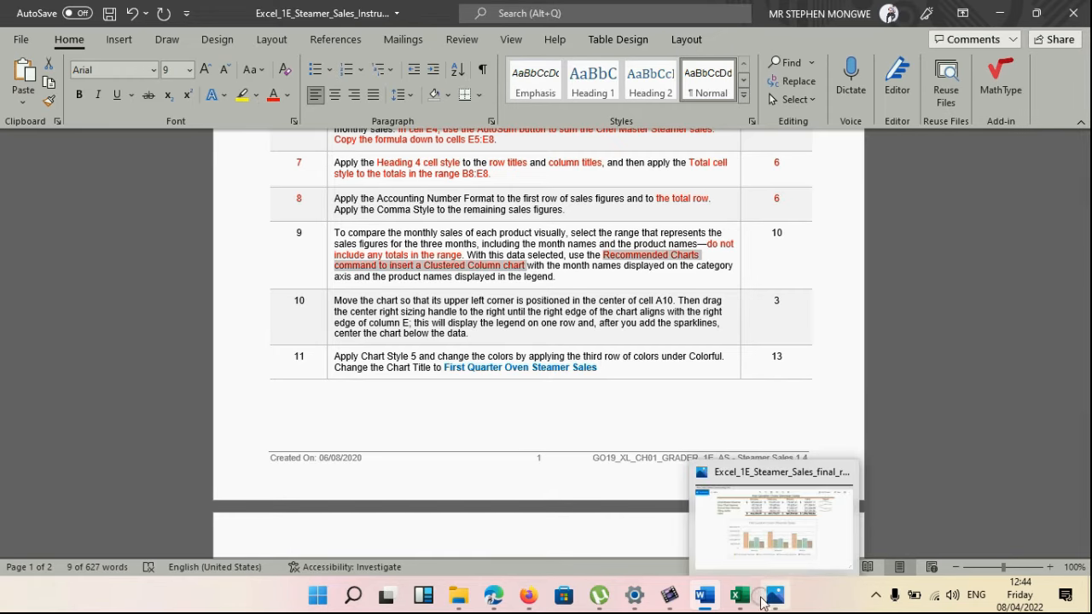
# - In Excel, insert a Clustered Column chart of A3:D7 with months on the category axis and products in the legend, placed beside the data
pyautogui.click(738, 602)
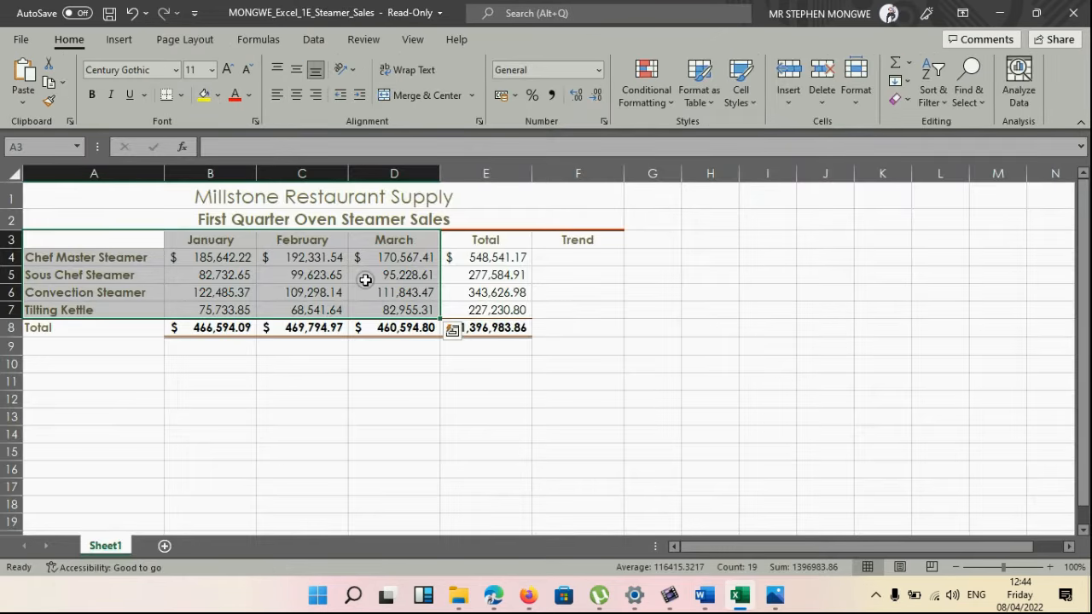
pyautogui.click(128, 47)
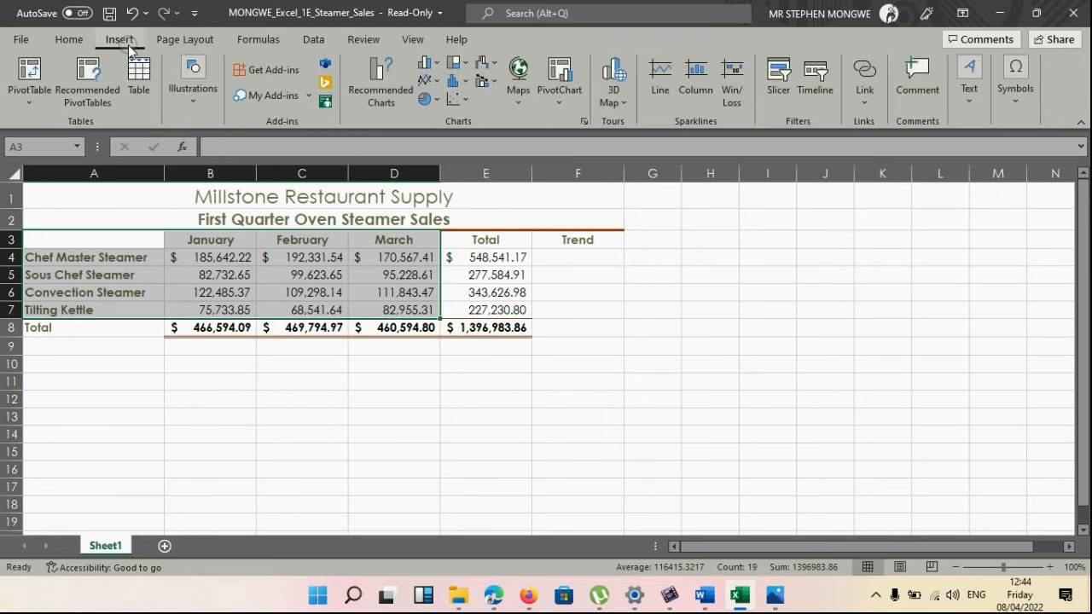
pyautogui.click(403, 105)
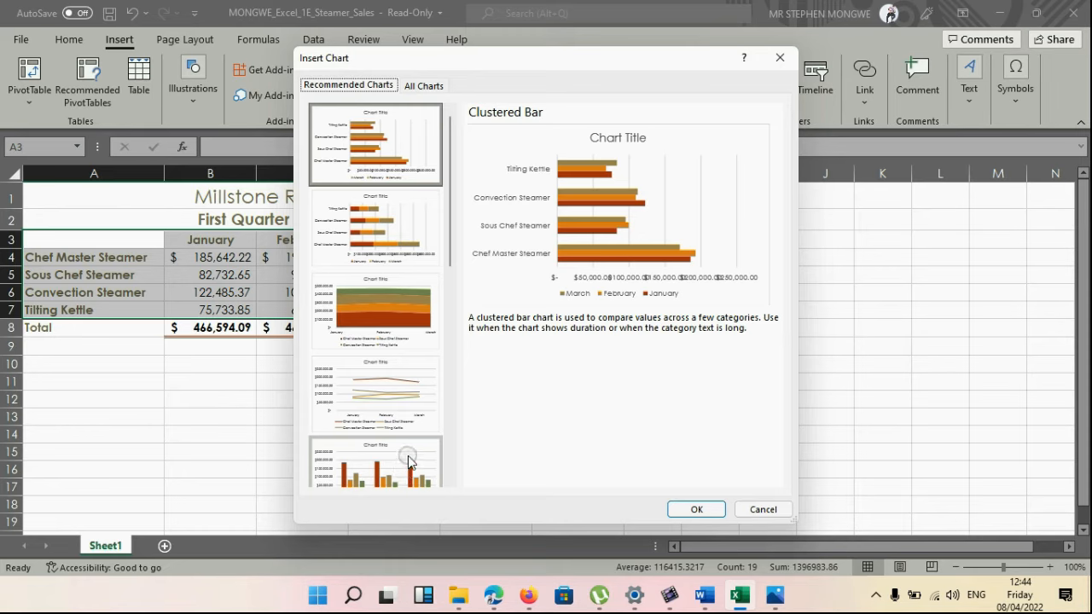
pyautogui.scroll(-5, 422, 452)
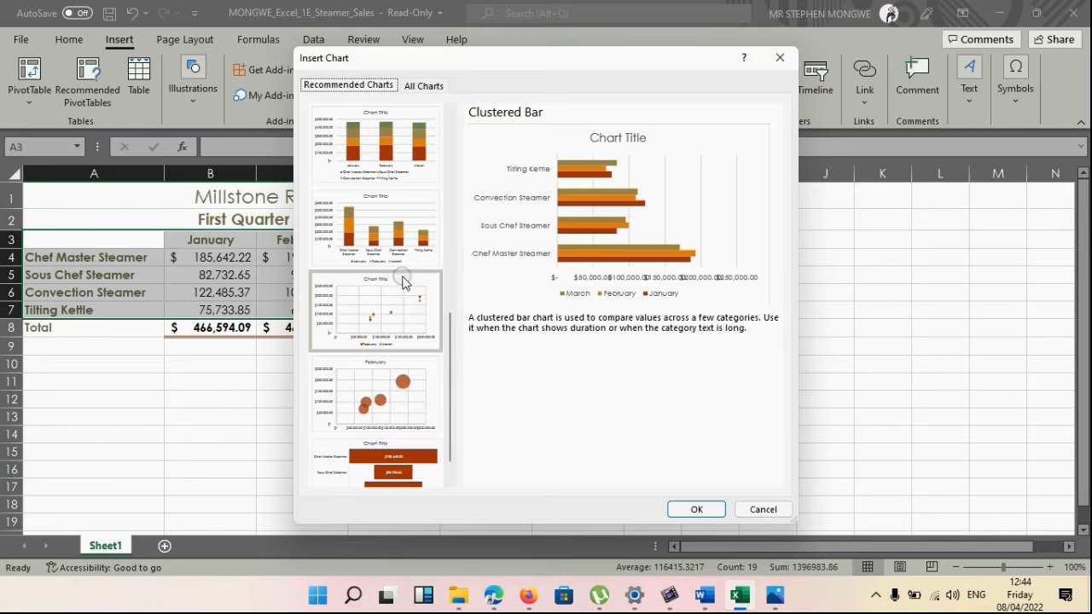
pyautogui.scroll(3, 422, 284)
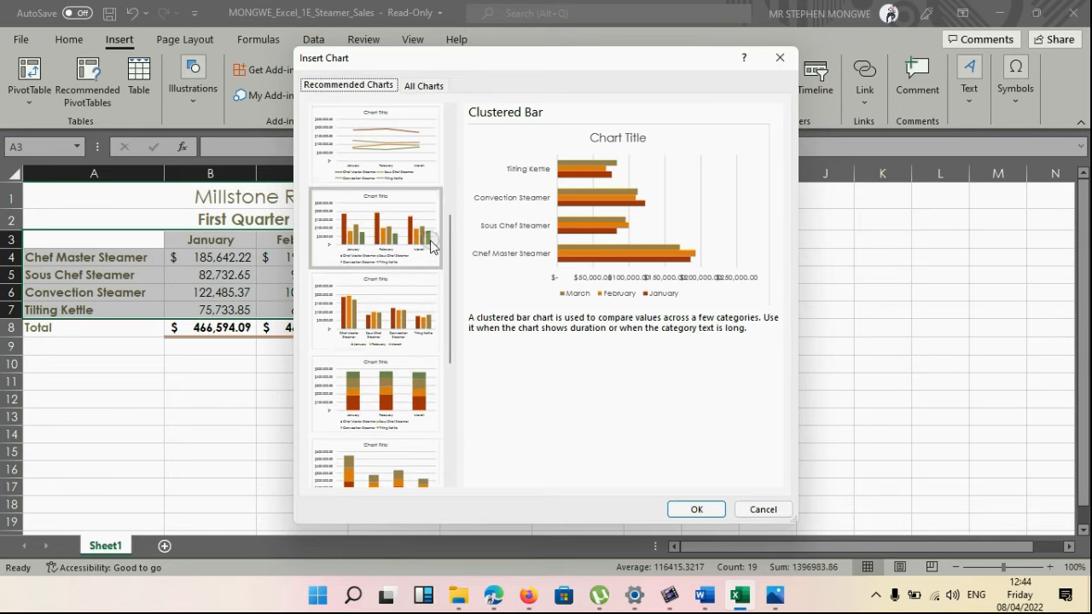
pyautogui.moveTo(452, 252)
pyautogui.mouseDown()
pyautogui.moveTo(424, 90)
pyautogui.moveTo(434, 85)
pyautogui.moveTo(458, 231)
pyautogui.mouseUp()
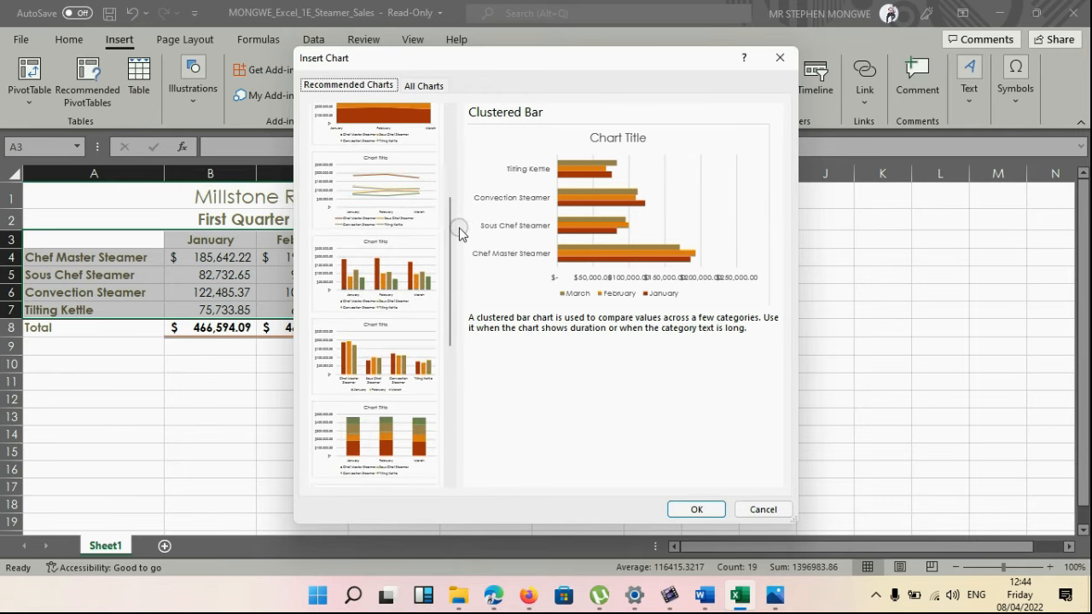
pyautogui.click(413, 88)
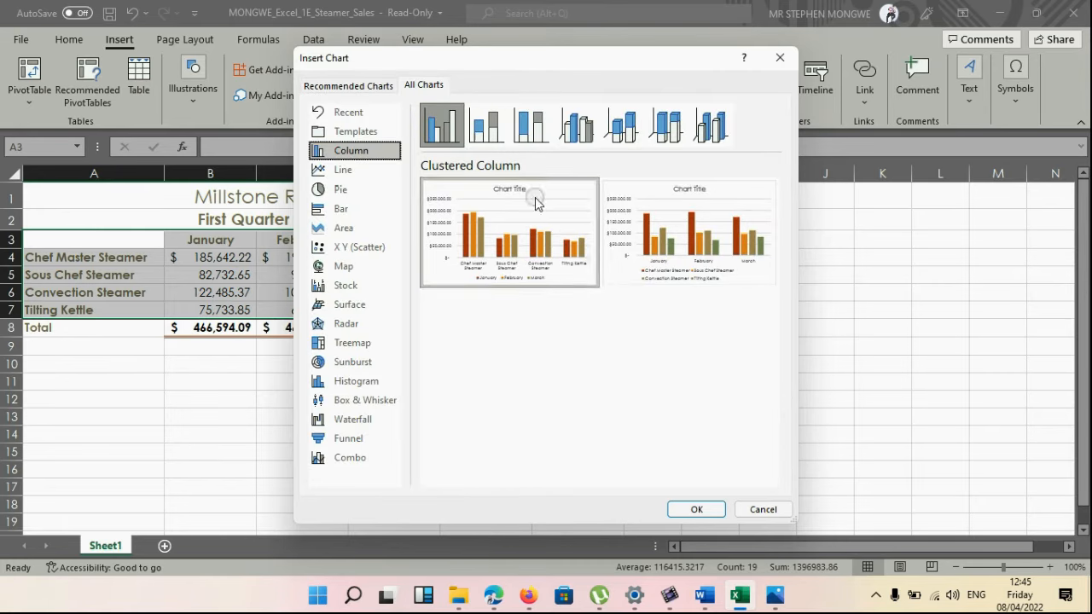
pyautogui.moveTo(669, 288)
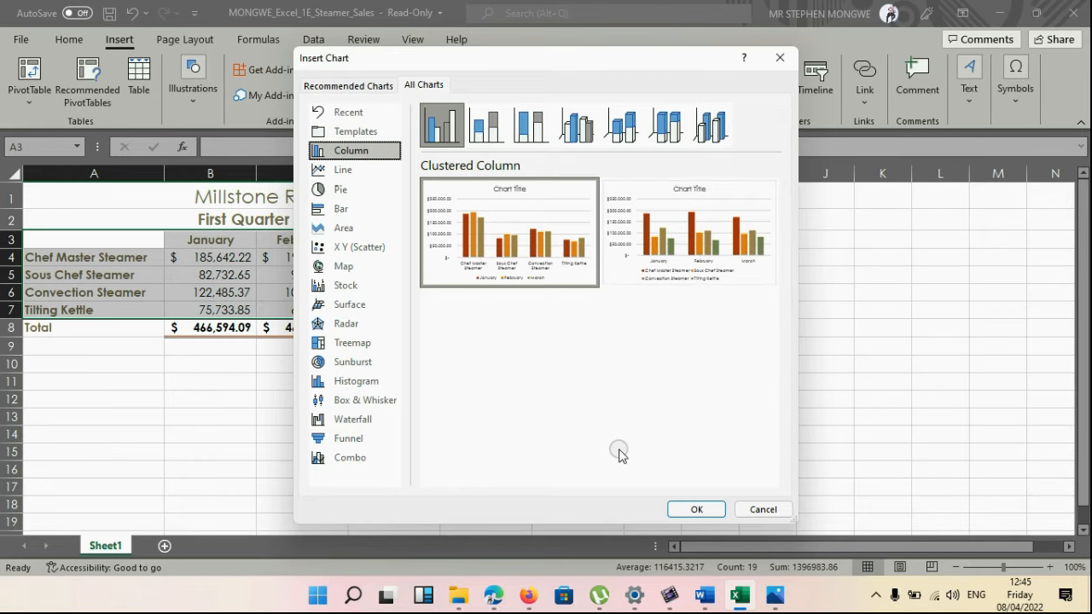
pyautogui.moveTo(686, 257)
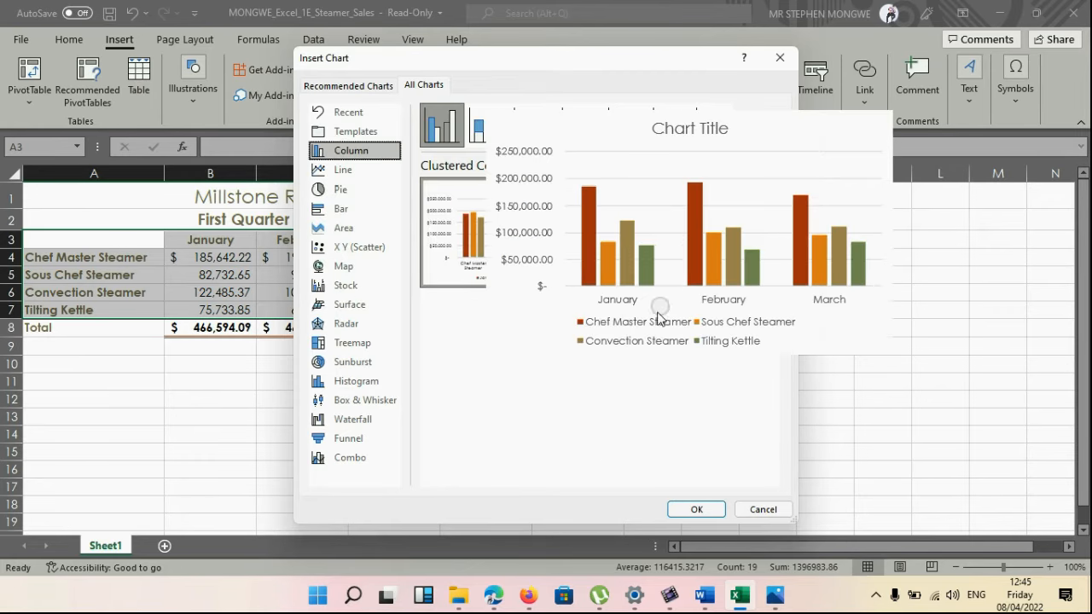
pyautogui.moveTo(712, 267)
pyautogui.click(698, 509)
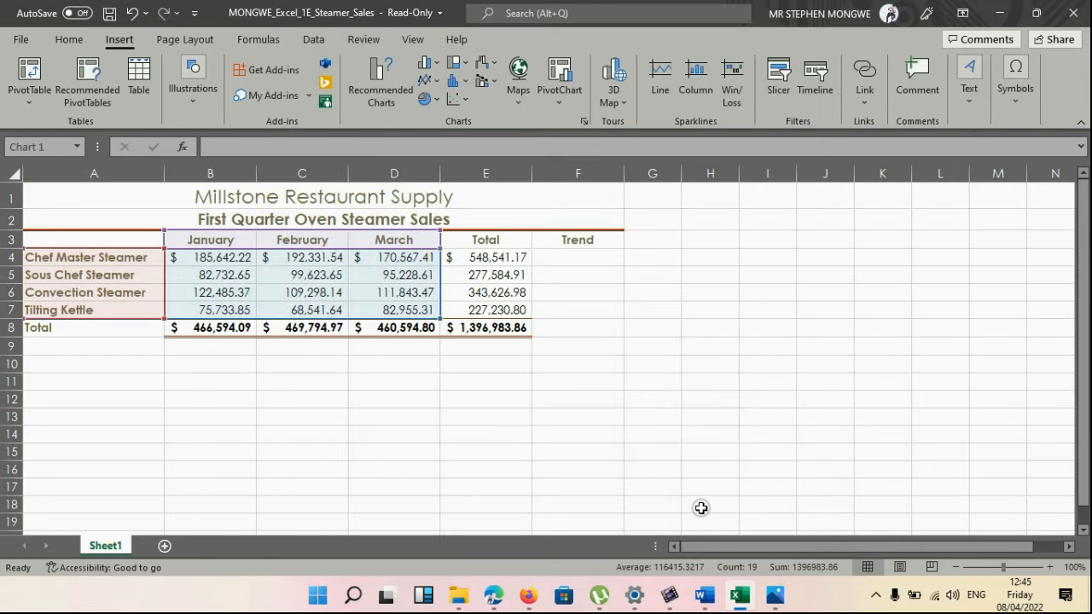
pyautogui.moveTo(629, 261)
pyautogui.mouseDown()
pyautogui.moveTo(858, 280)
pyautogui.moveTo(736, 298)
pyautogui.moveTo(876, 255)
pyautogui.mouseUp()
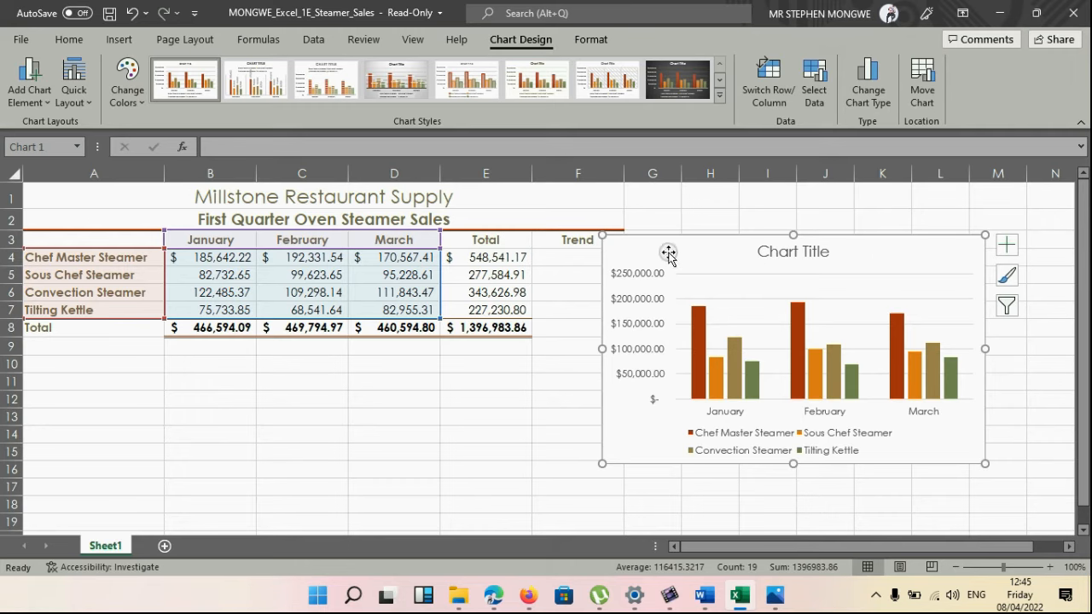
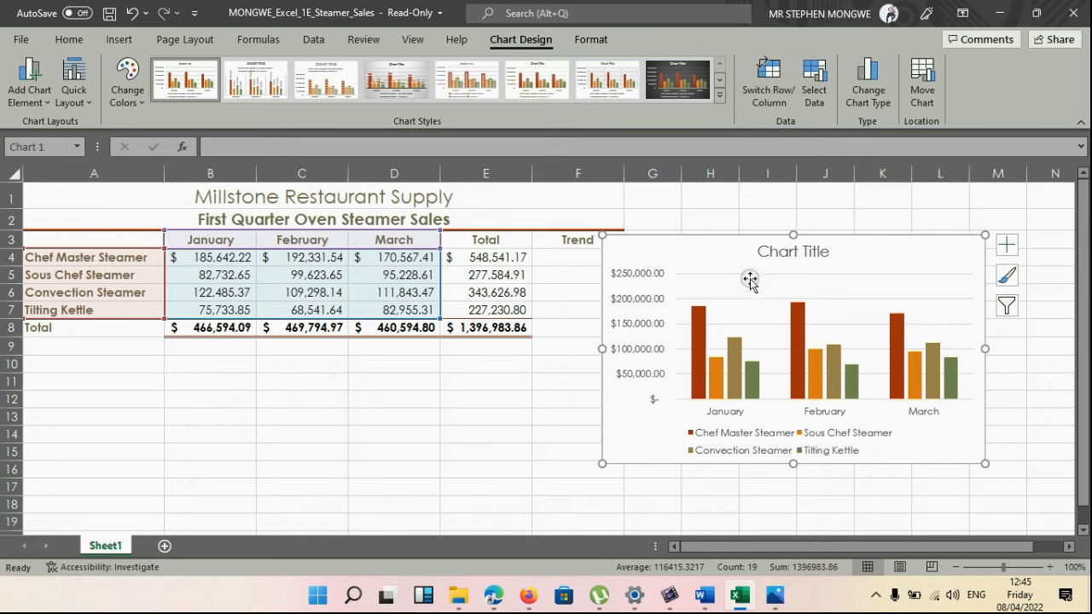
pyautogui.moveTo(623, 251); pyautogui.dragTo(666, 247)
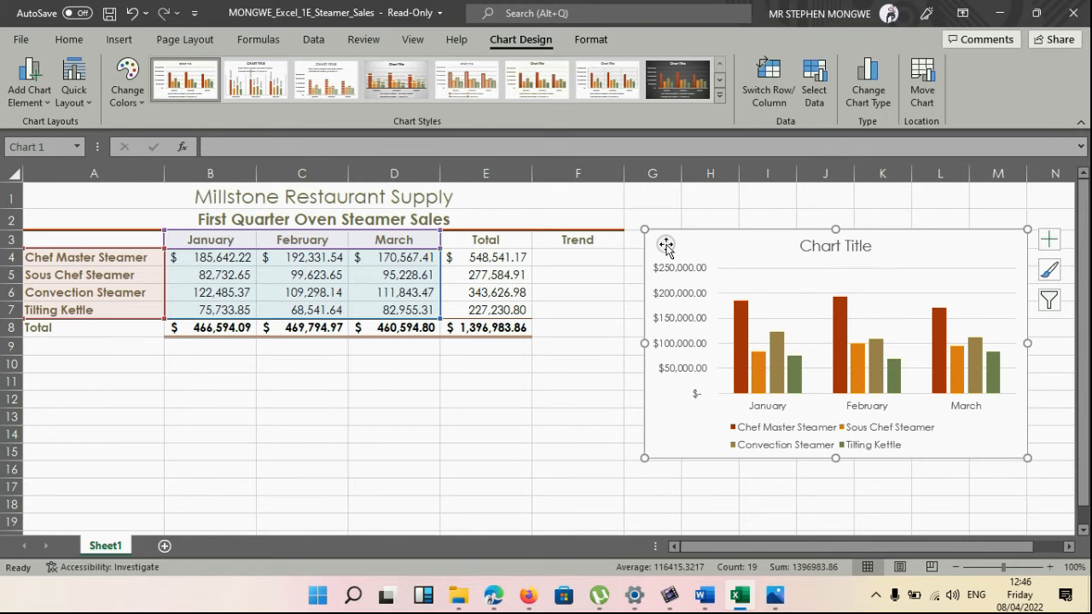
# - Switch to Word and color the step 9 number and its points value red
pyautogui.moveTo(730, 604)
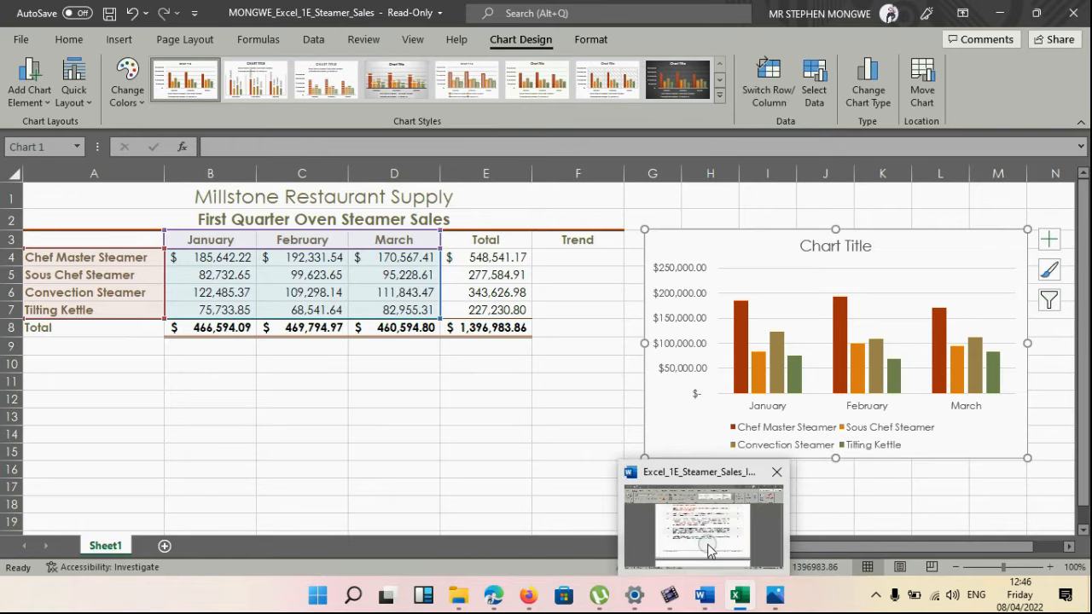
pyautogui.click(709, 550)
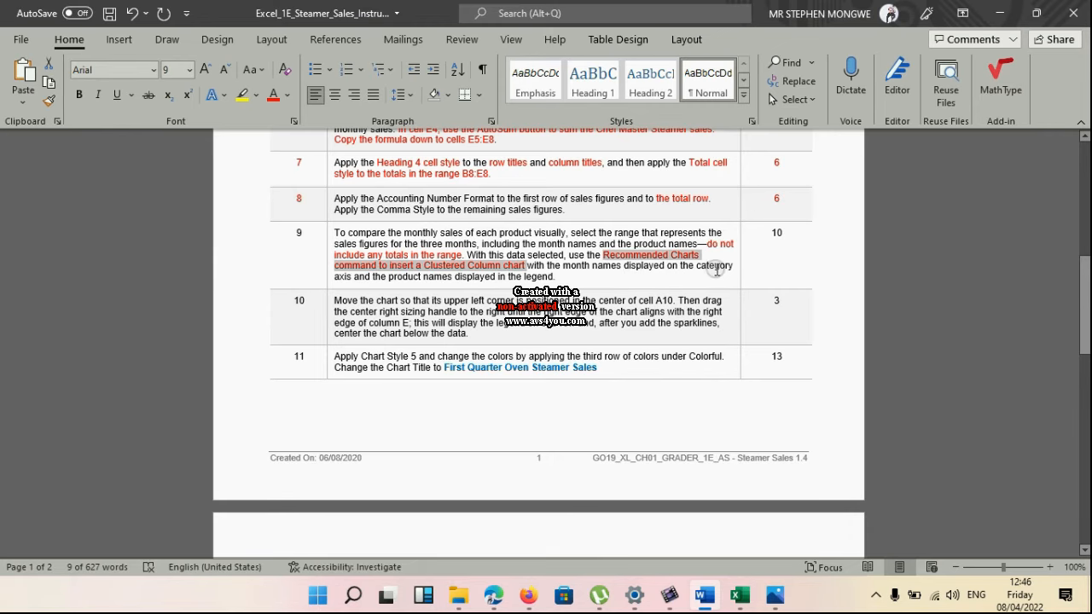
pyautogui.scroll(-1, 493, 234)
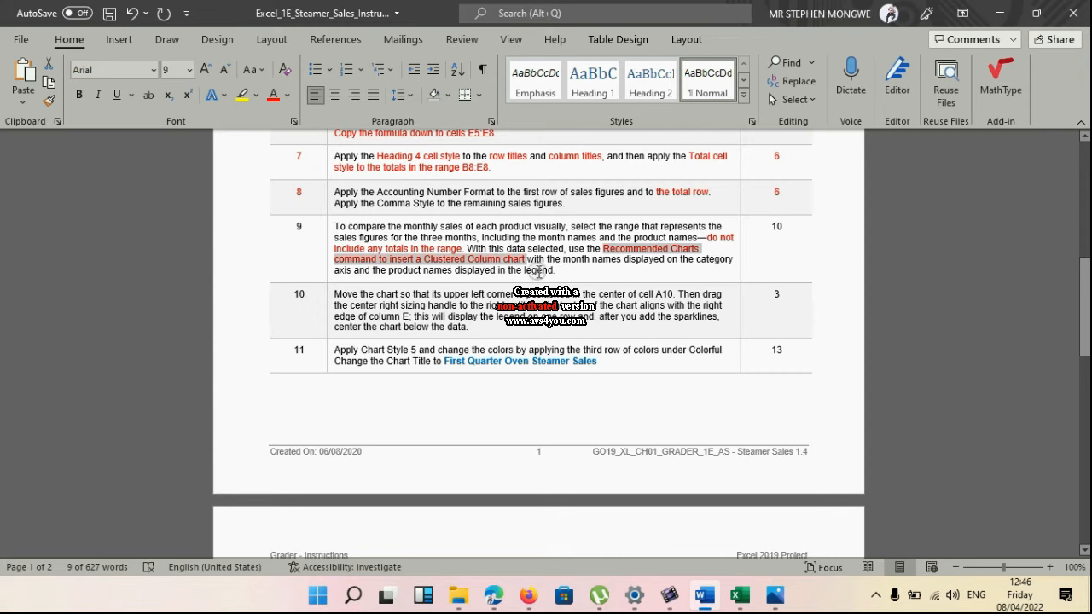
pyautogui.click(759, 261)
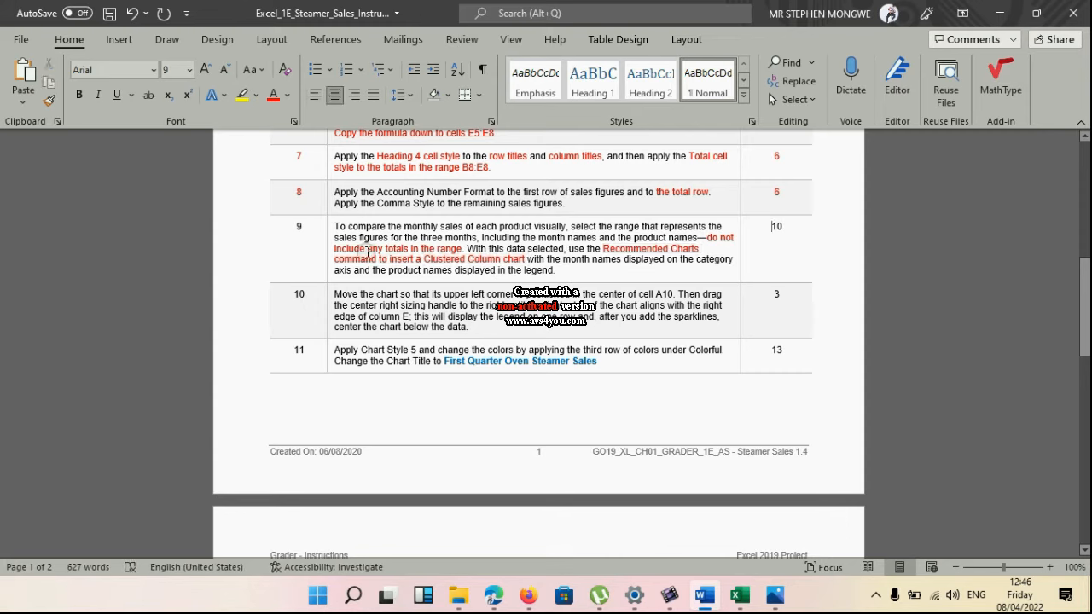
pyautogui.doubleClick(298, 226)
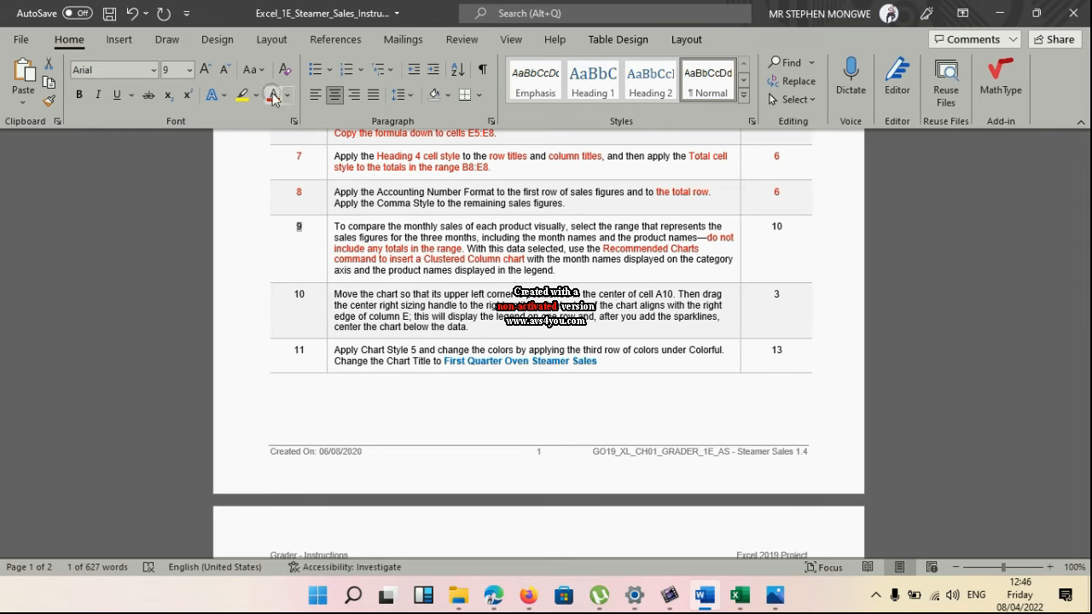
pyautogui.doubleClick(785, 227)
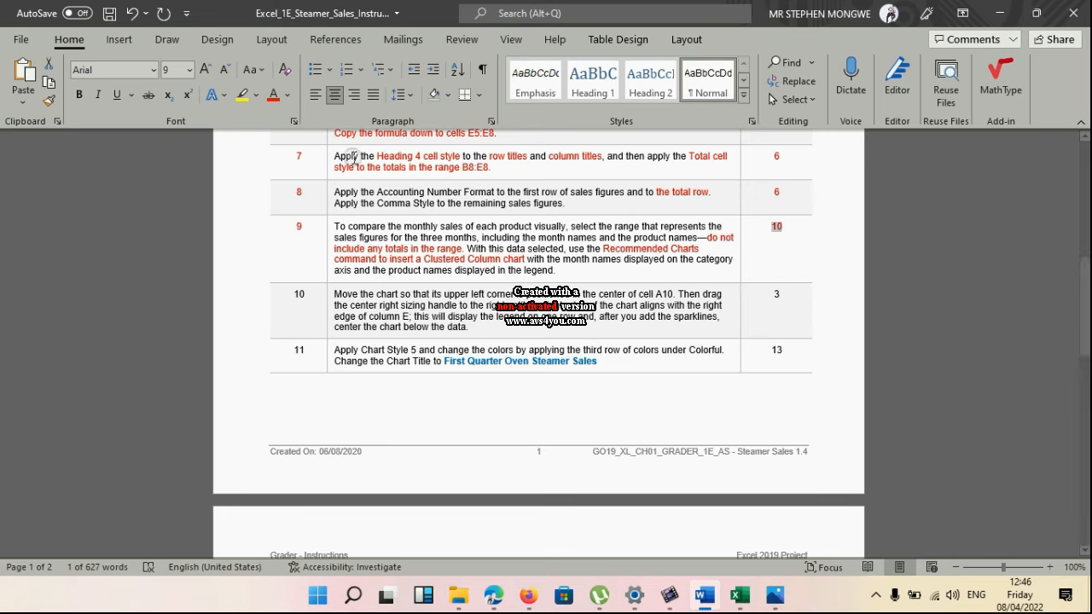
# - Read the step 10 instructions, return to Excel and move the chart so its upper left corner sits in the center of cell A10
pyautogui.scroll(-1, 351, 271)
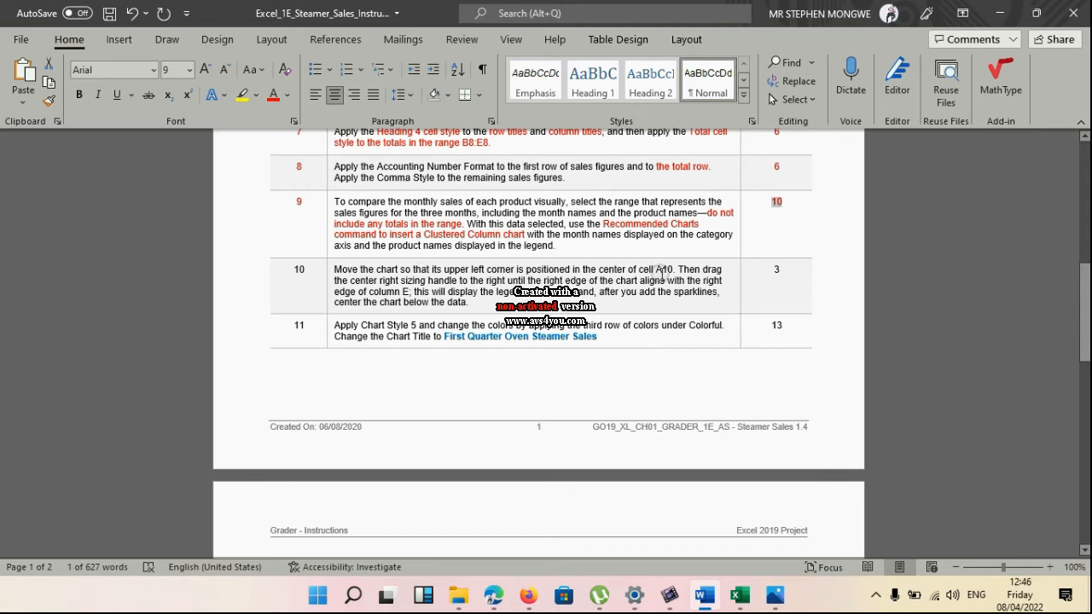
pyautogui.moveTo(739, 594)
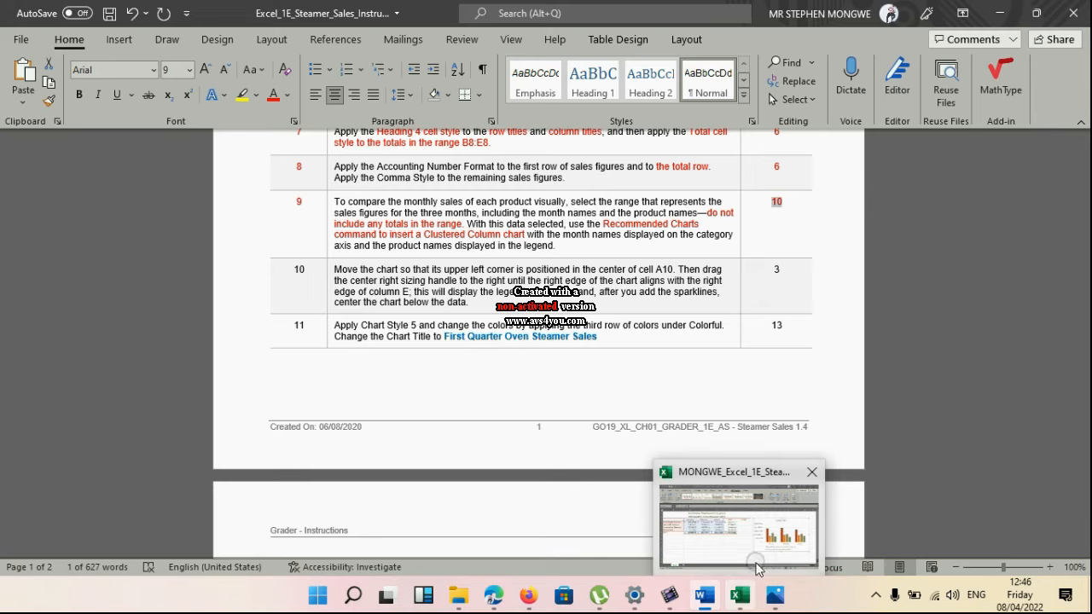
pyautogui.click(754, 542)
pyautogui.moveTo(661, 245); pyautogui.dragTo(115, 369)
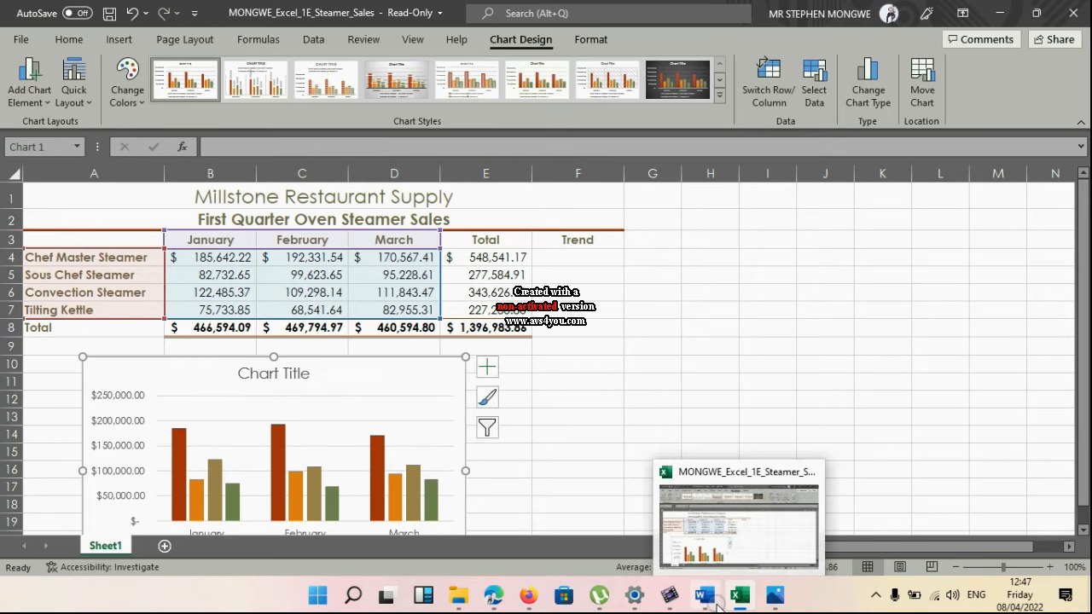
# - Switch to Word and color the step 10 phrases "of column E" and "add the sparklines, center the chart below the data." red
pyautogui.click(721, 546)
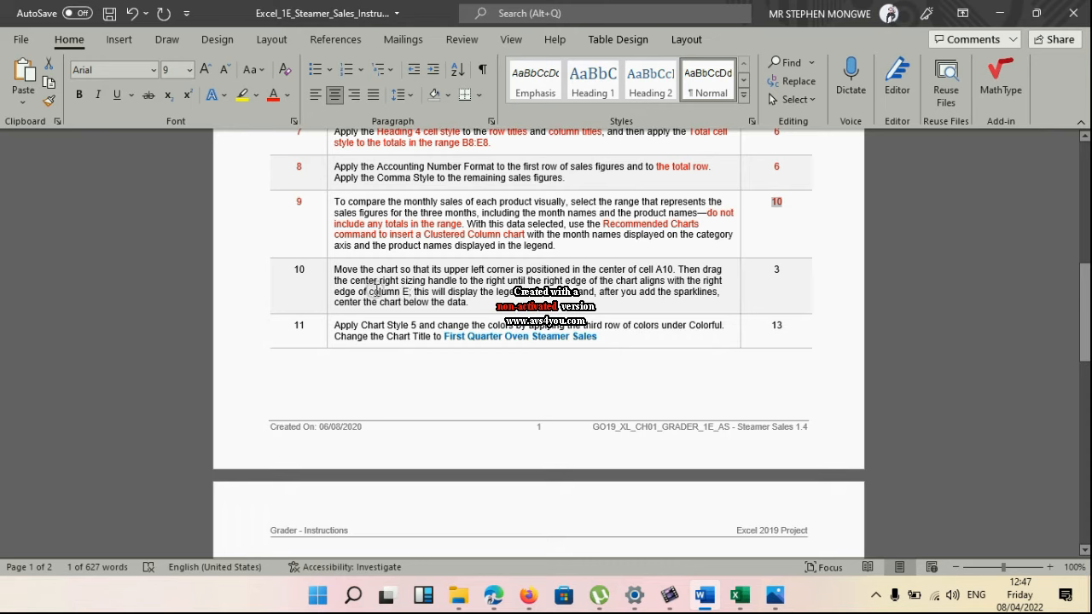
pyautogui.moveTo(365, 290); pyautogui.dragTo(410, 293)
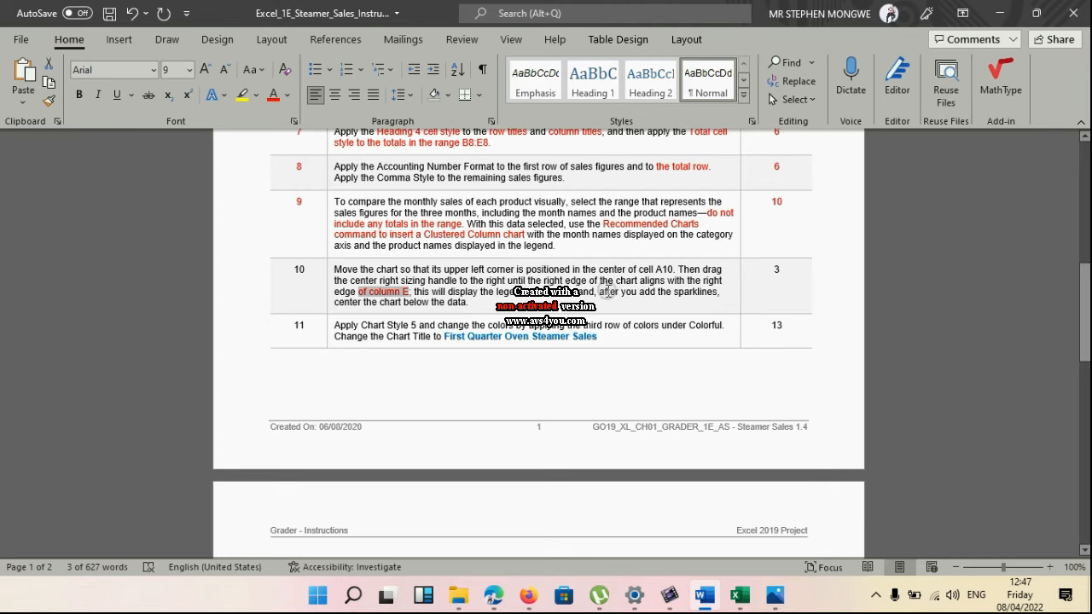
pyautogui.moveTo(638, 293); pyautogui.dragTo(705, 303)
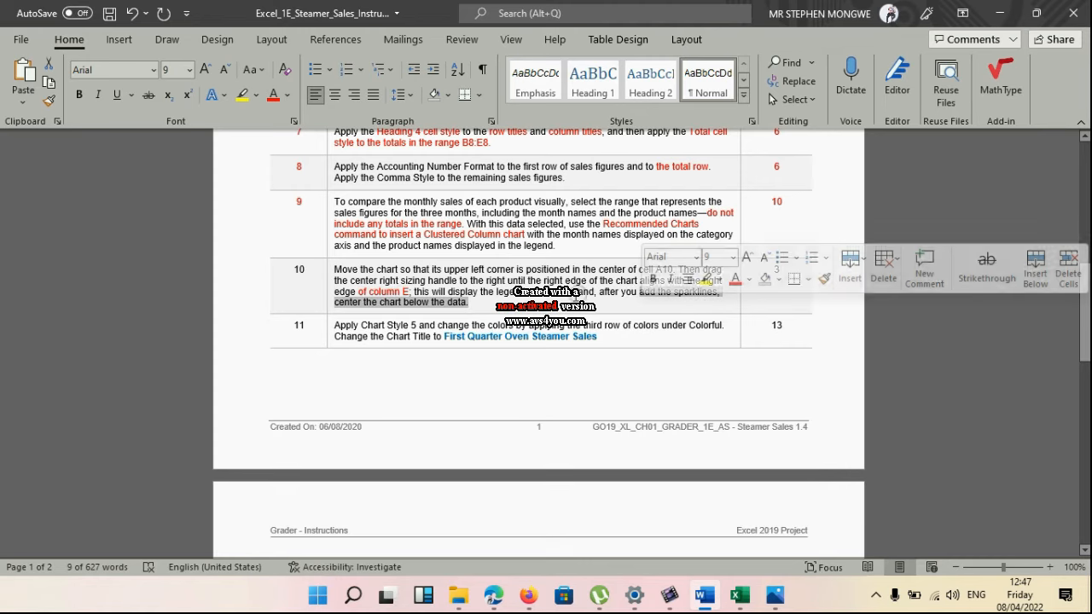
pyautogui.click(273, 95)
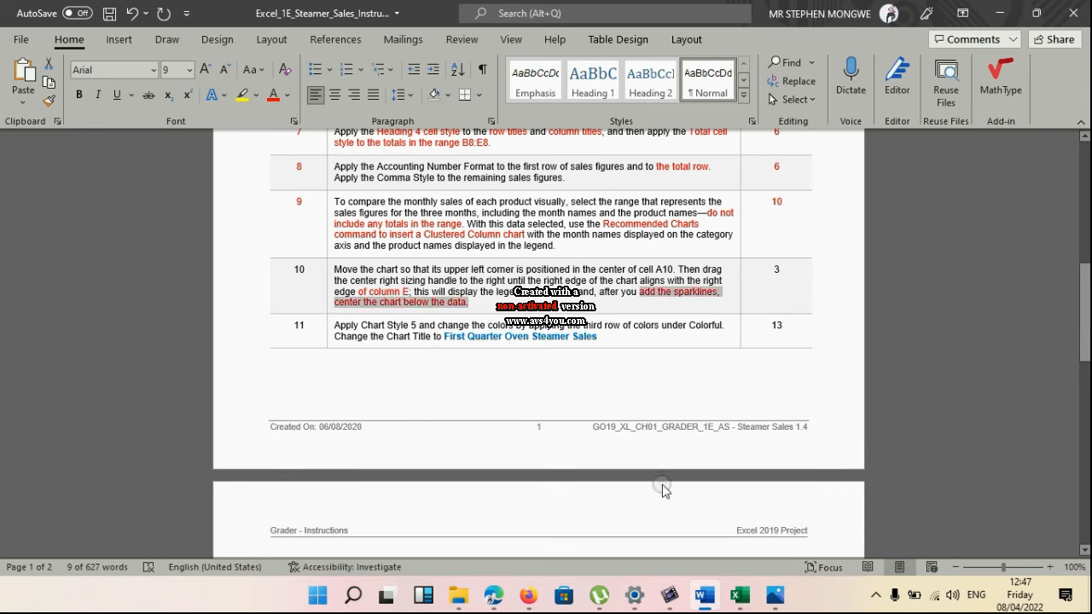
# - Switch back to Excel and widen the chart until its right edge aligns with the right edge of column E
pyautogui.moveTo(774, 597)
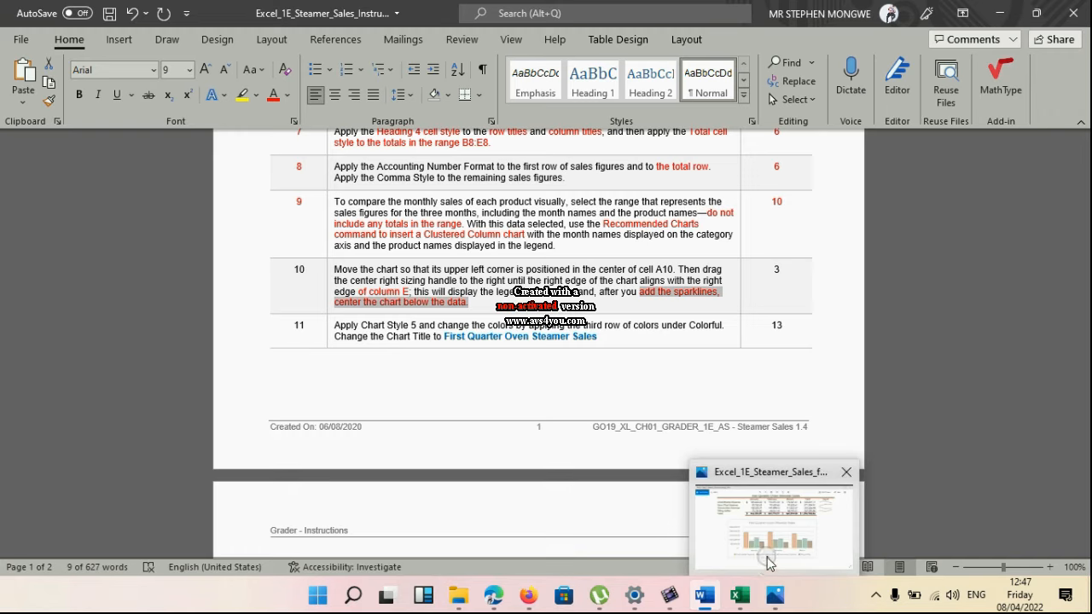
pyautogui.click(739, 595)
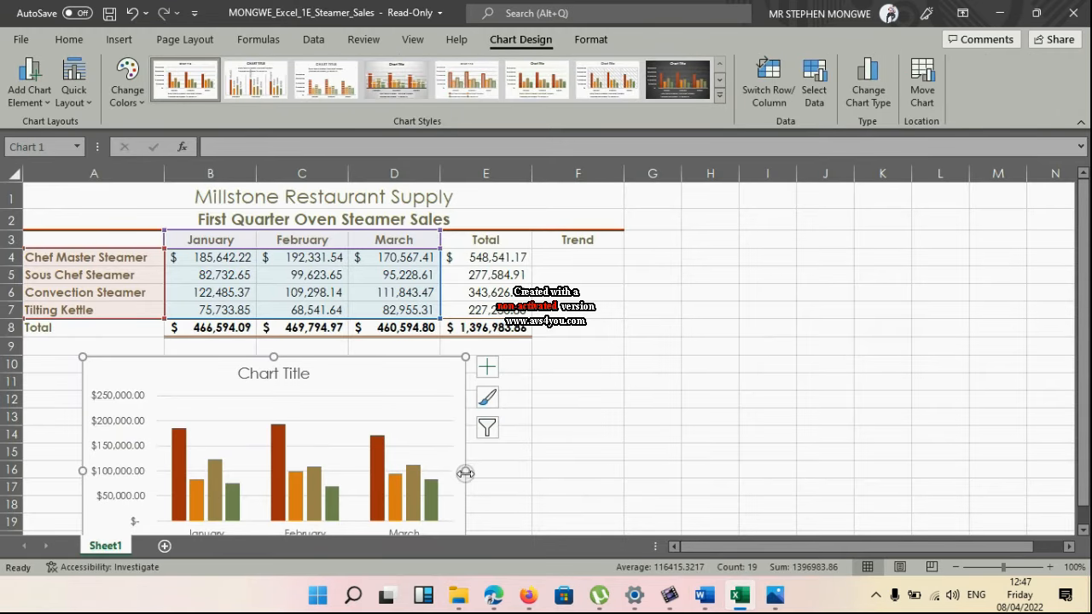
pyautogui.moveTo(464, 469); pyautogui.dragTo(531, 468)
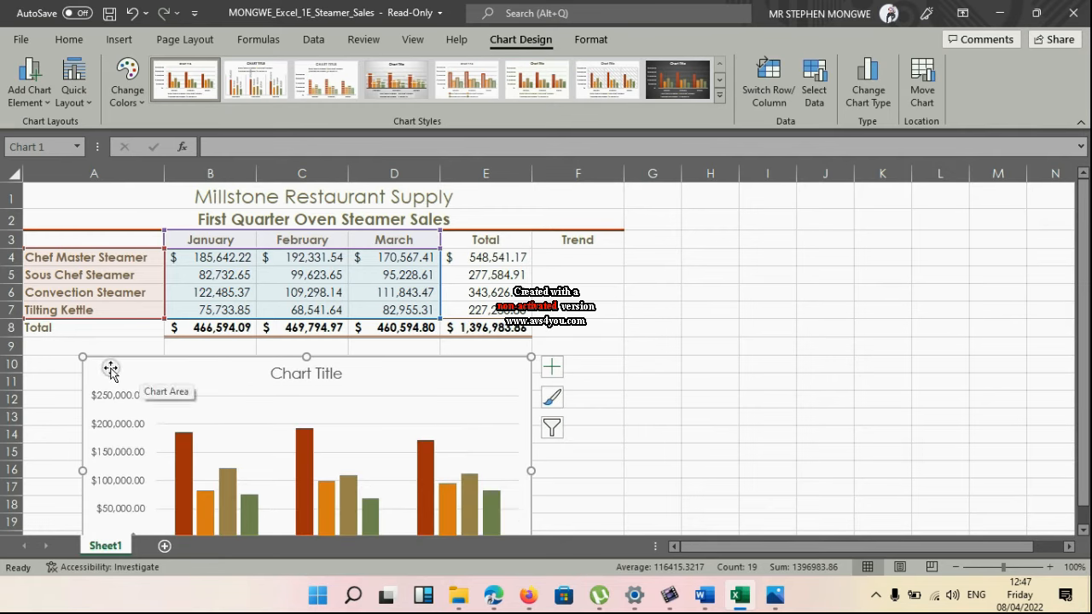
# - Nudge the chart slightly upward and check its right edge against column E
pyautogui.moveTo(108, 367); pyautogui.dragTo(108, 368)
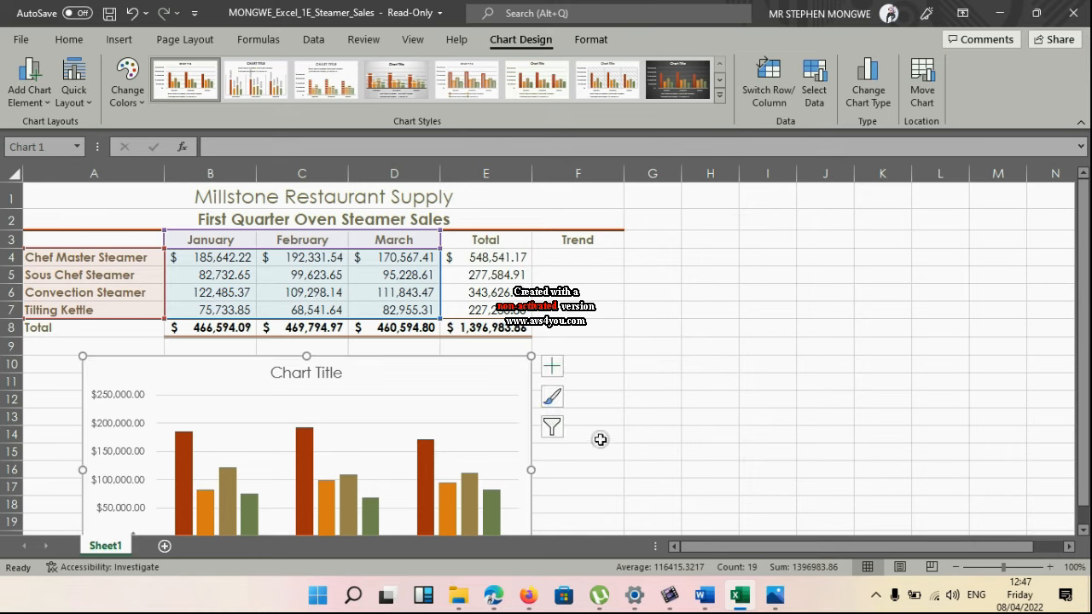
pyautogui.click(493, 178)
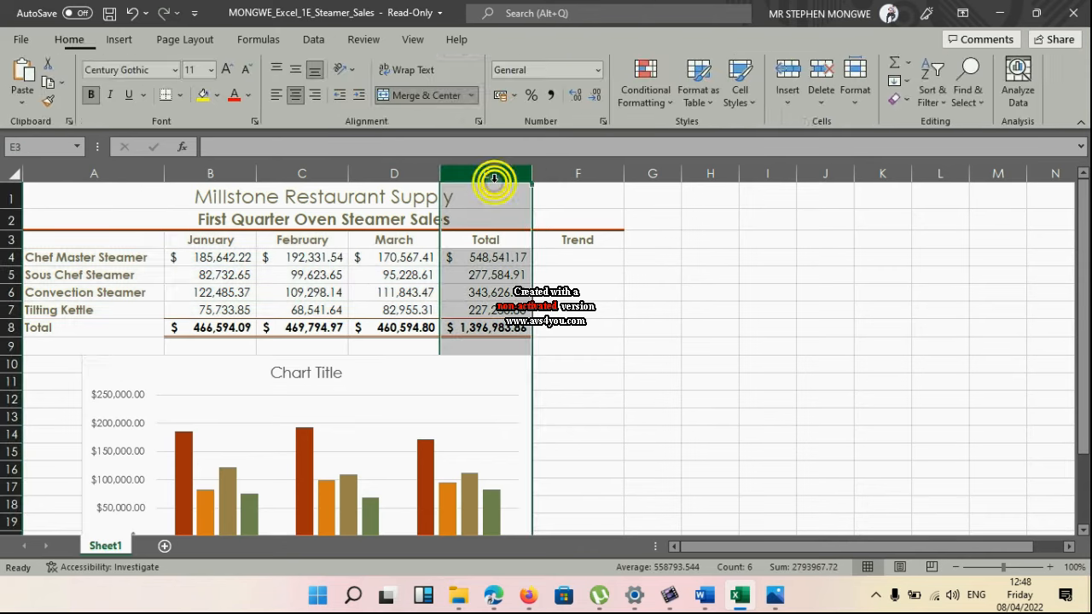
pyautogui.click(601, 341)
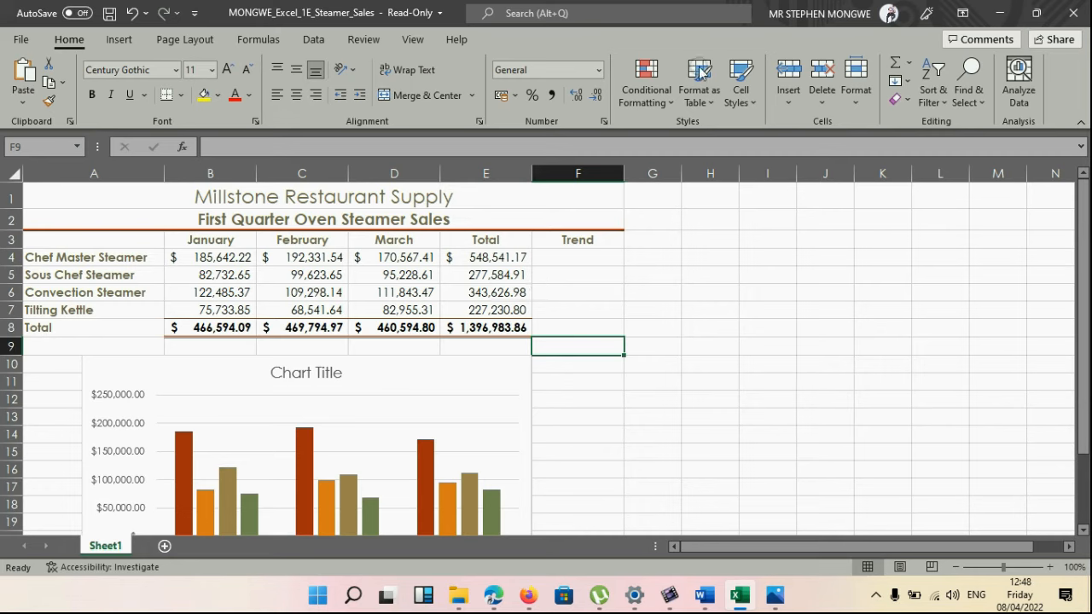
# - Try to insert line sparklines in F4:F7 using the data range B4:E7
pyautogui.click(560, 257)
pyautogui.moveTo(565, 255); pyautogui.dragTo(605, 310)
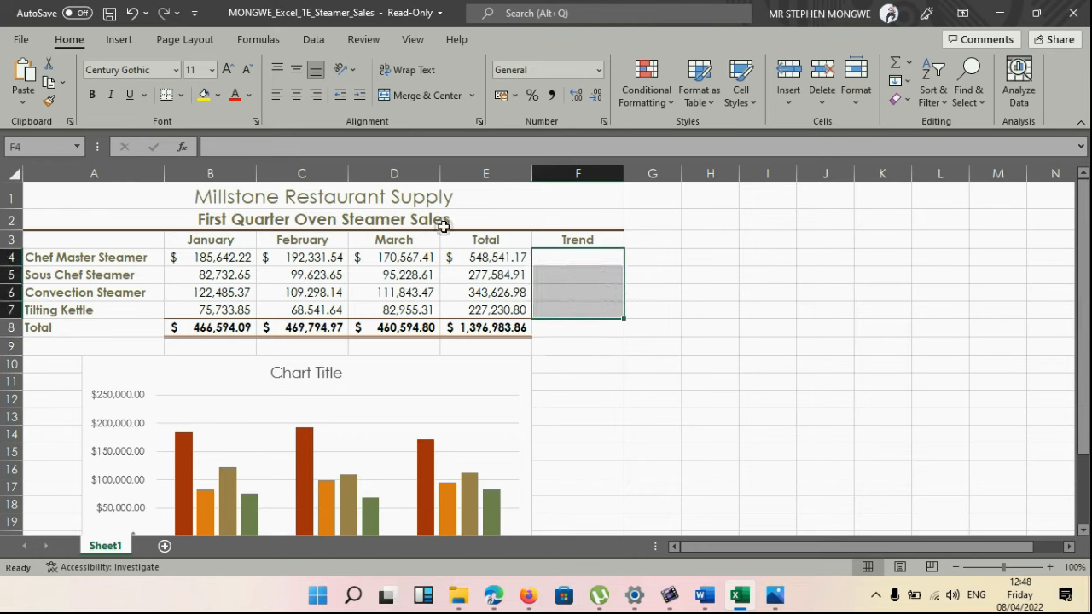
pyautogui.click(119, 40)
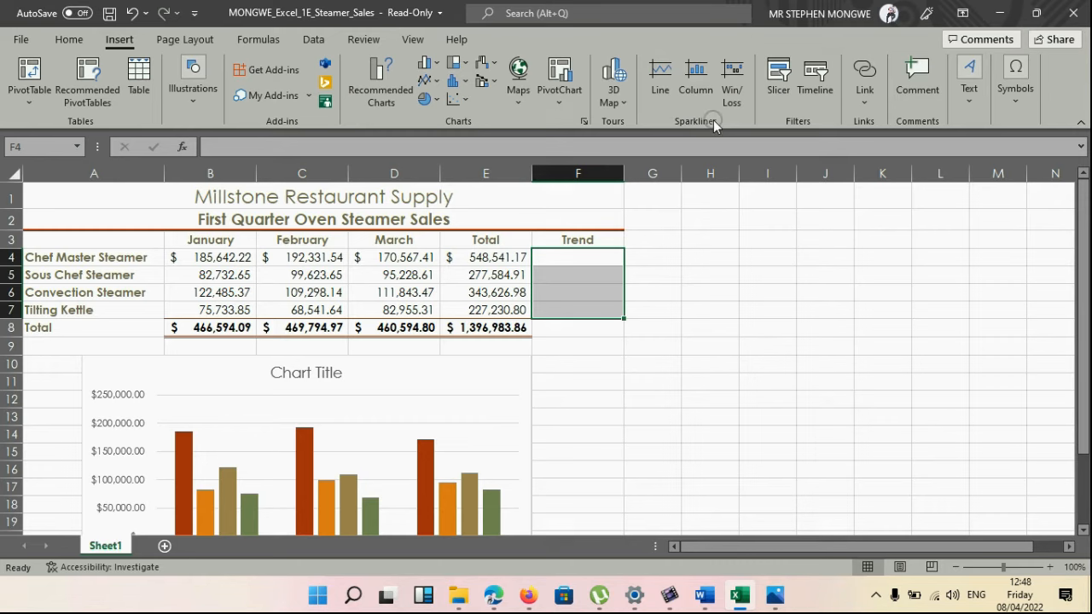
pyautogui.click(664, 81)
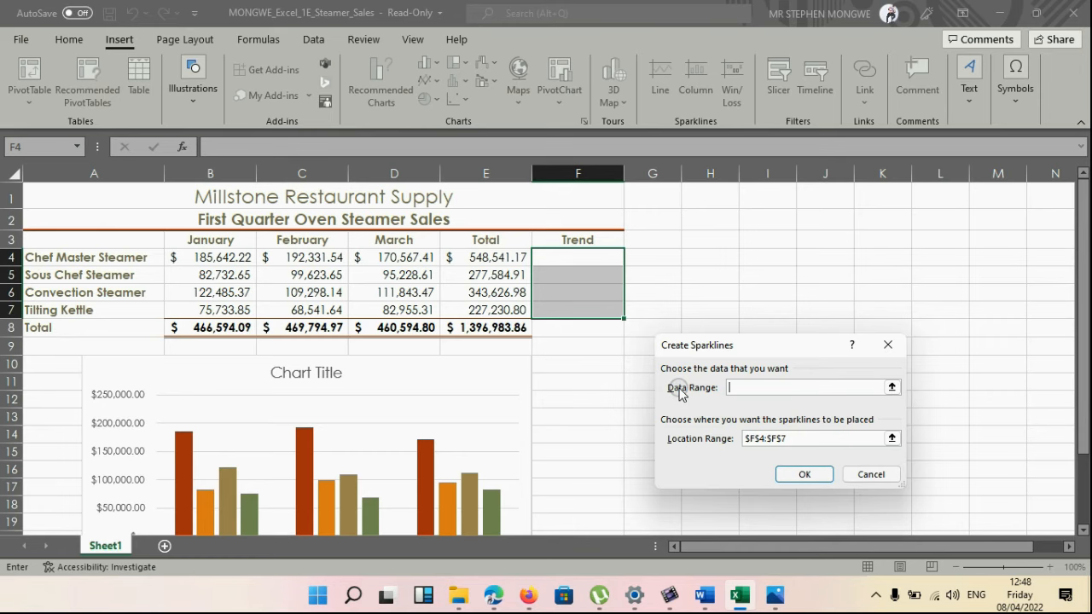
pyautogui.click(214, 258)
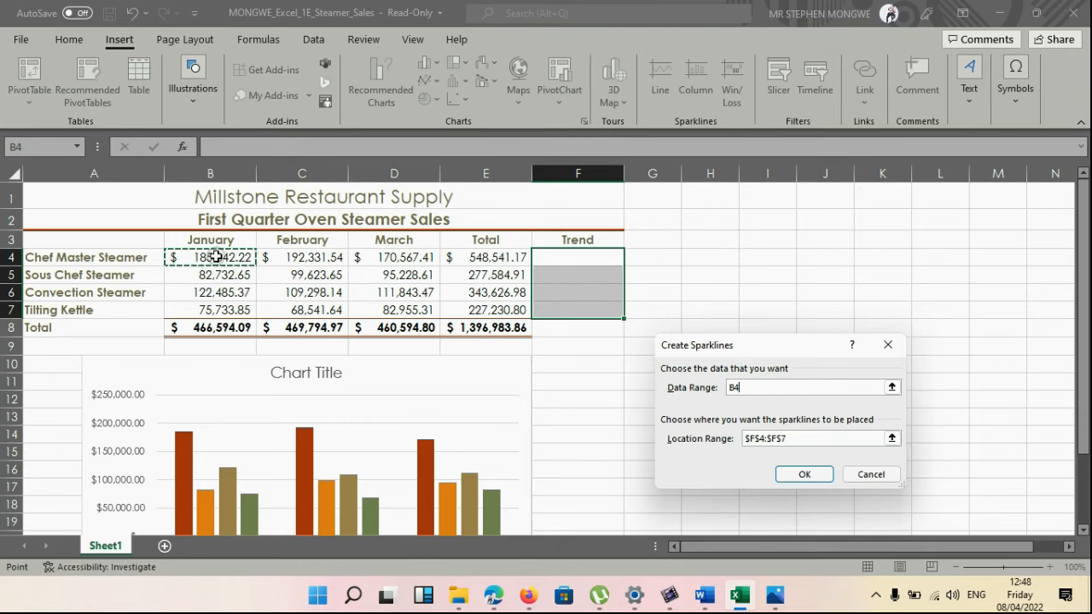
pyautogui.moveTo(216, 257); pyautogui.dragTo(494, 308)
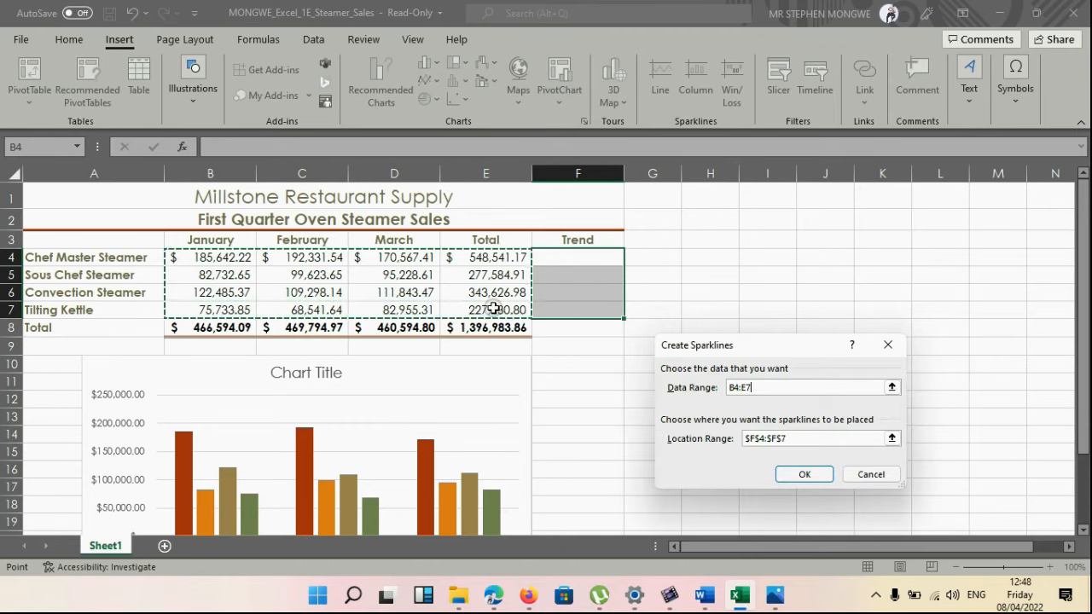
pyautogui.click(805, 474)
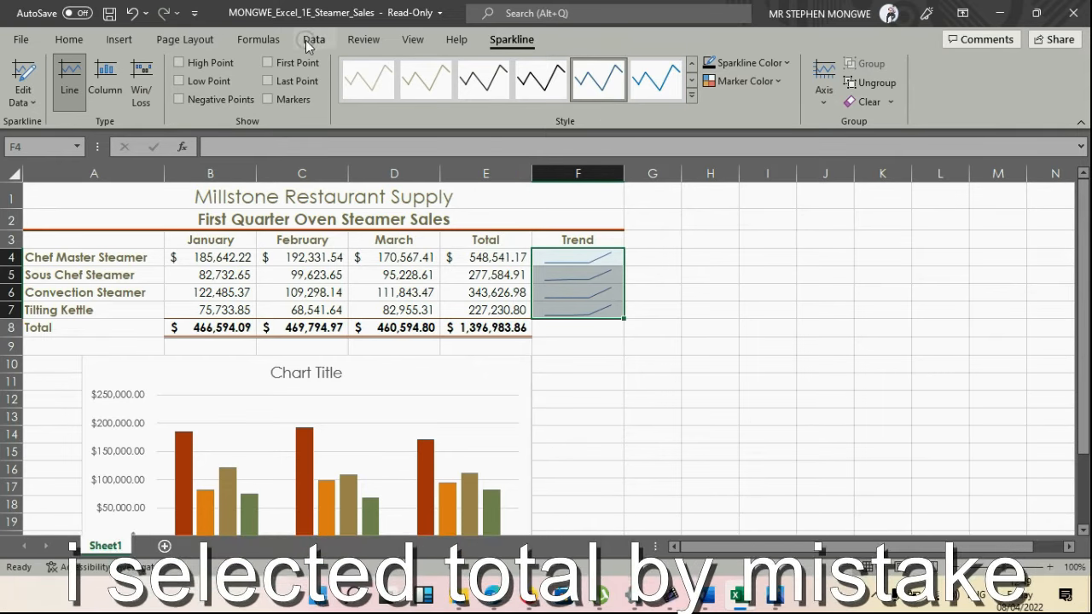
# - Undo the inserted sparklines and the last chart nudge
pyautogui.click(133, 12)
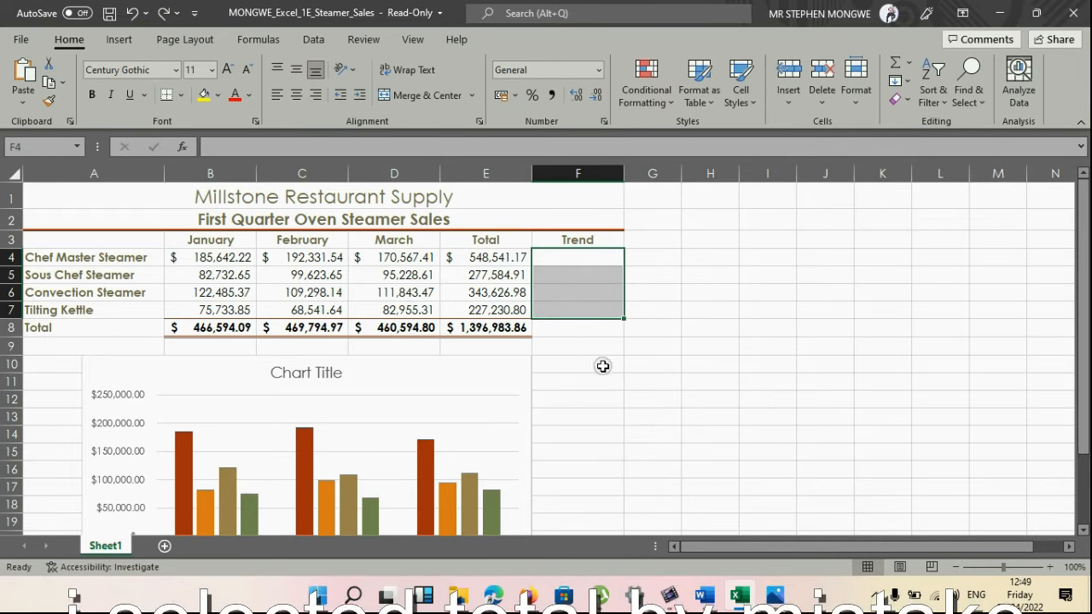
pyautogui.click(132, 13)
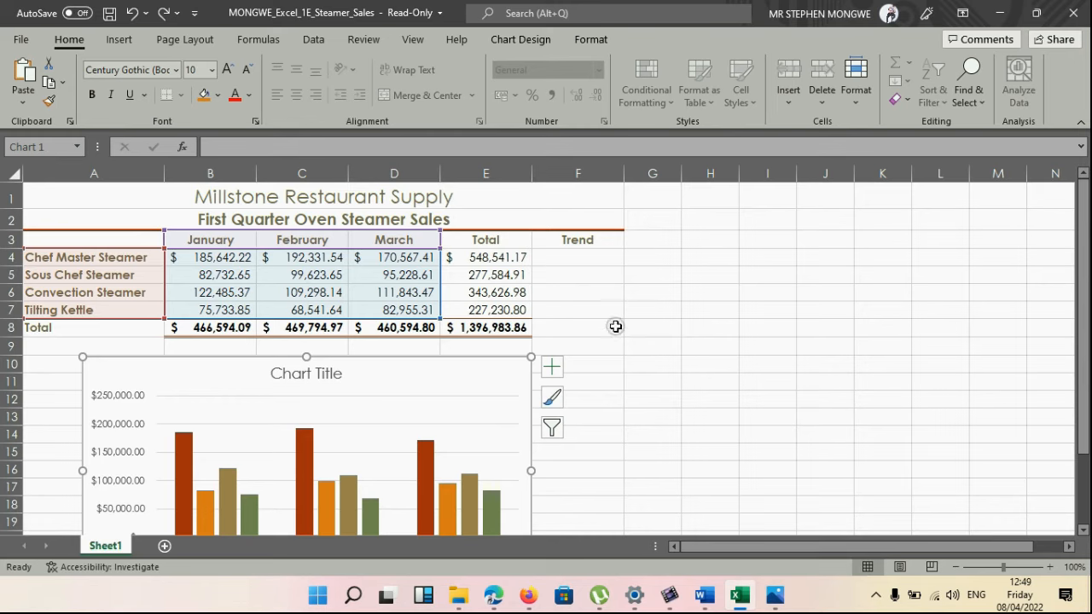
# - Insert line sparklines in F4:F7 from the data range B4:D7 and show their markers
pyautogui.click(559, 258)
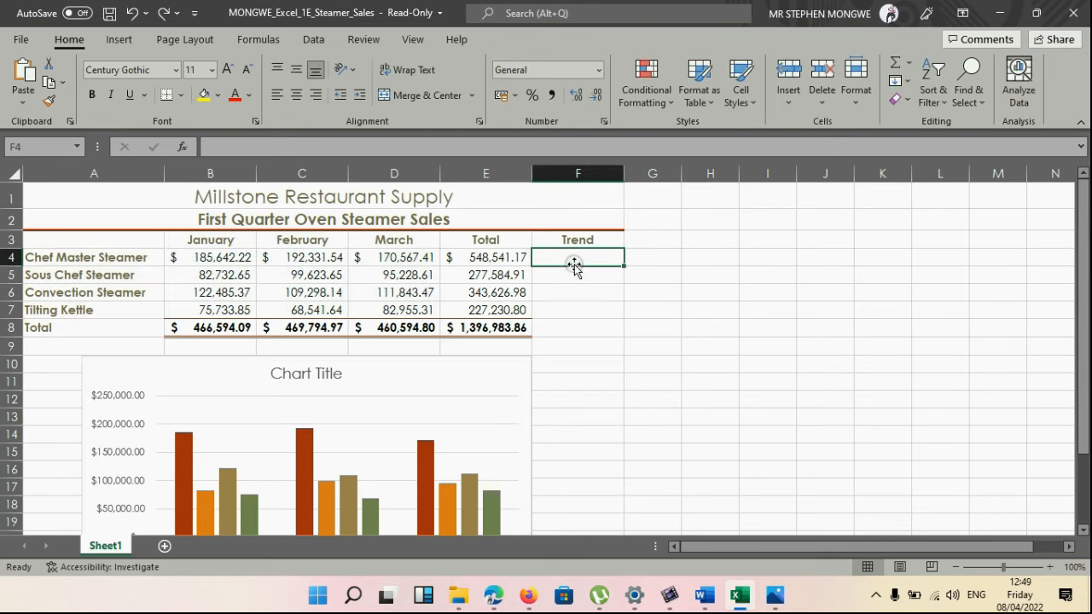
pyautogui.moveTo(601, 257); pyautogui.dragTo(611, 304)
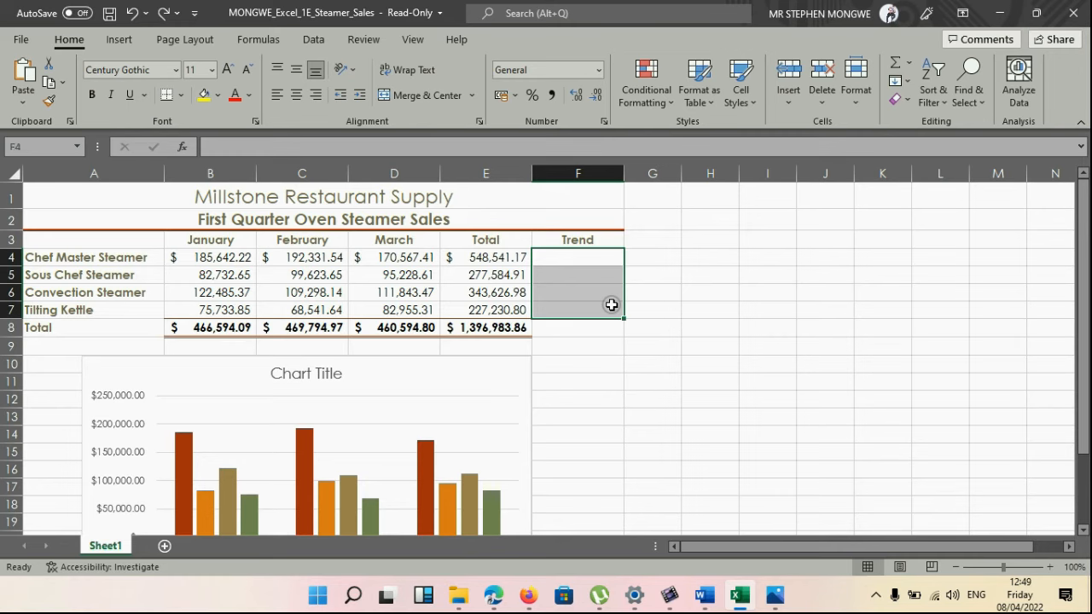
pyautogui.click(120, 39)
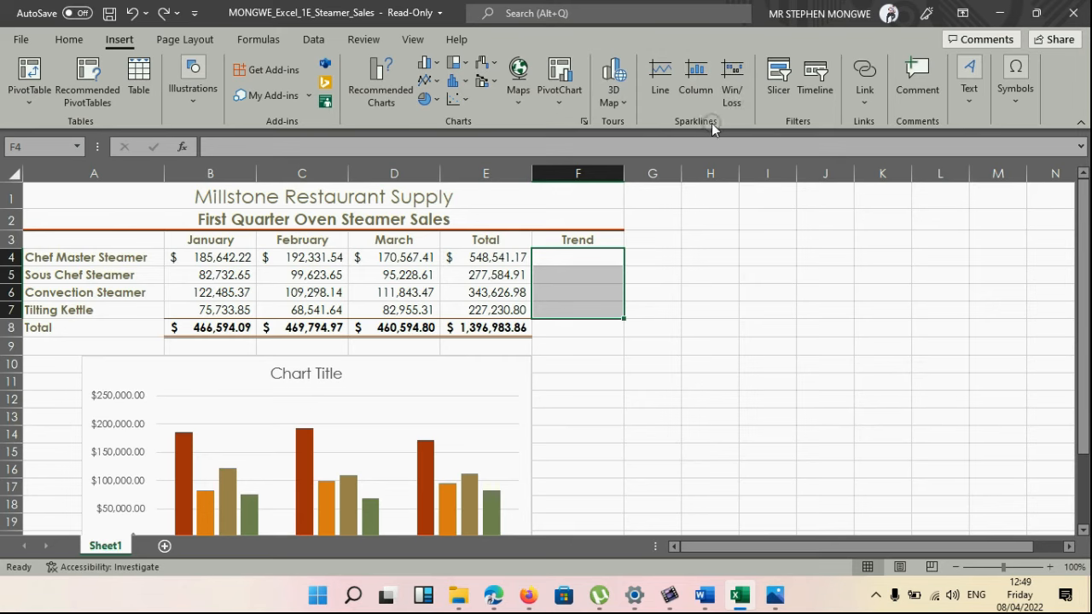
pyautogui.click(660, 90)
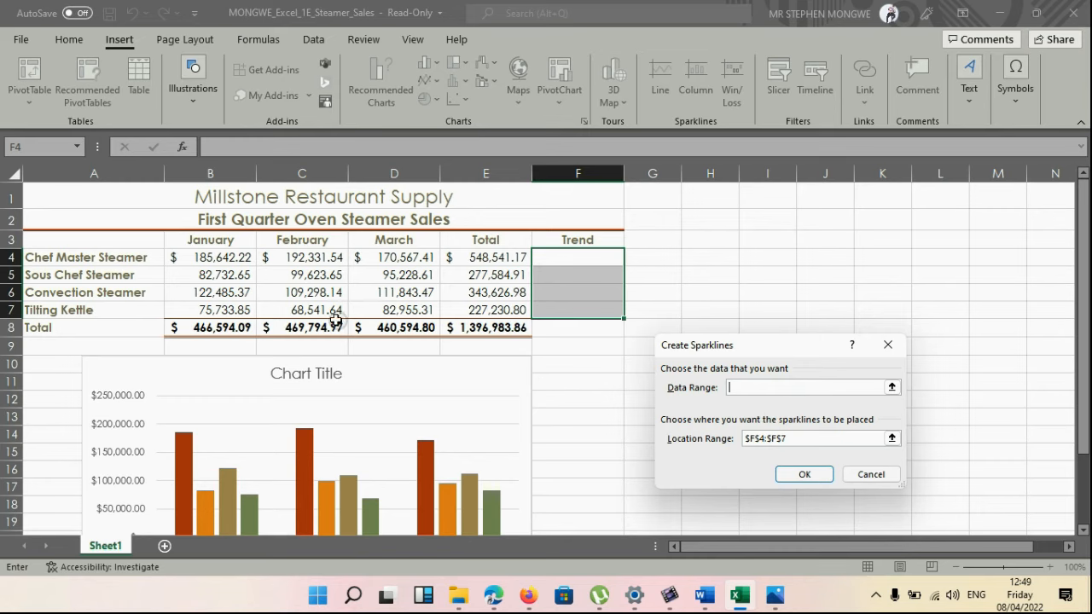
pyautogui.moveTo(209, 256); pyautogui.dragTo(419, 310)
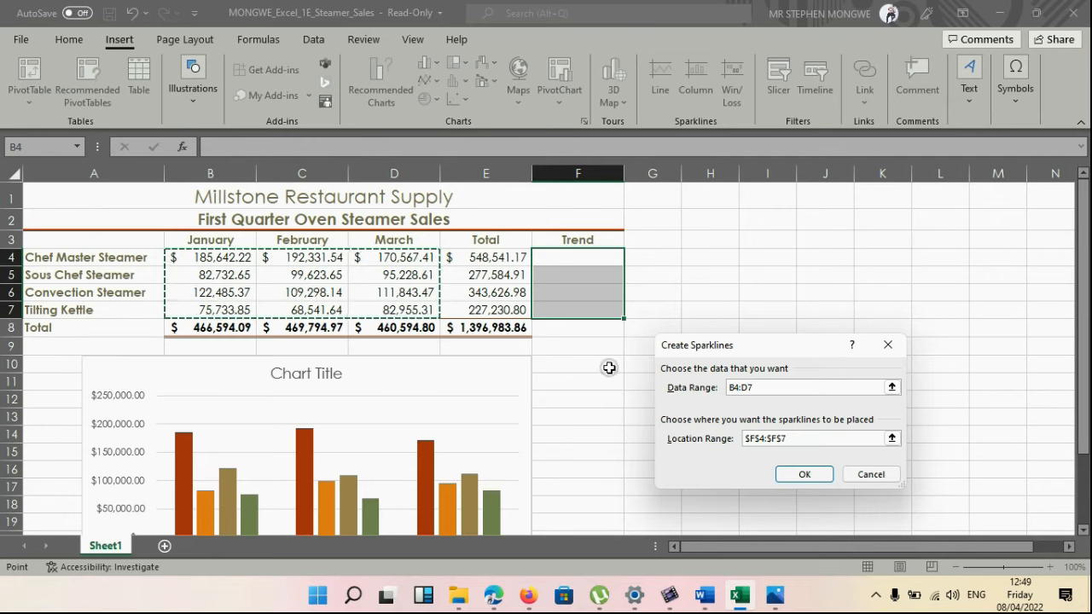
pyautogui.click(803, 475)
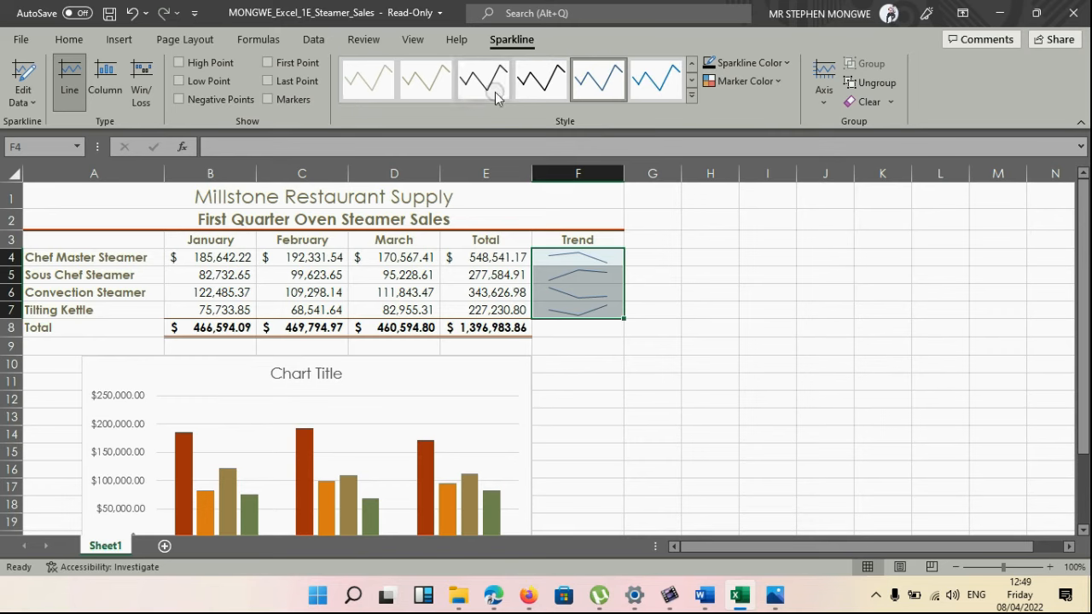
pyautogui.click(268, 100)
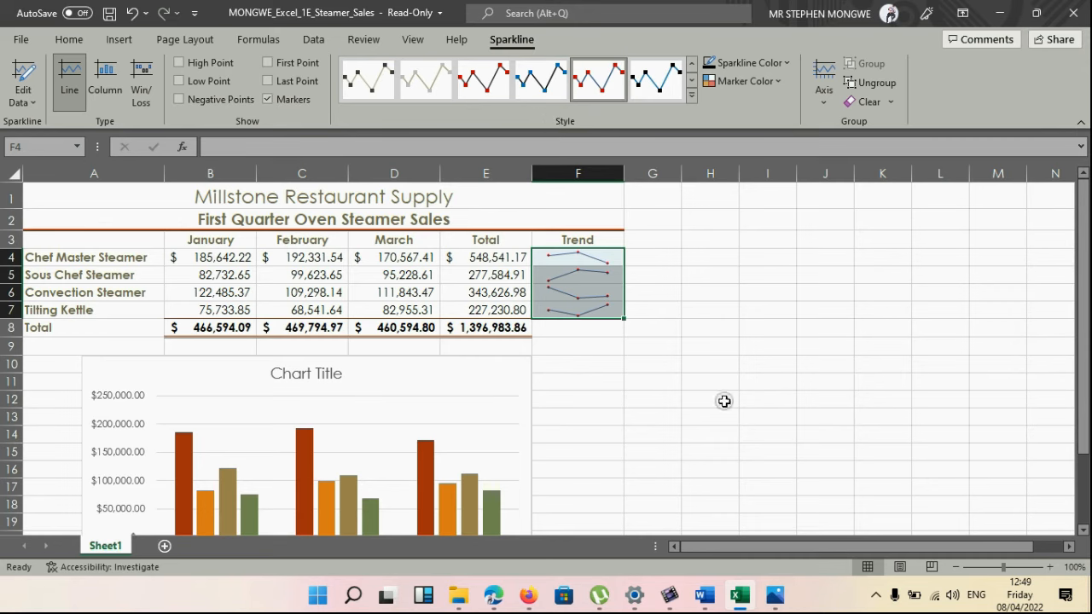
# - Switch to Photos, examine the trend sparklines and chart in the final result image, and return to Excel
pyautogui.moveTo(770, 604)
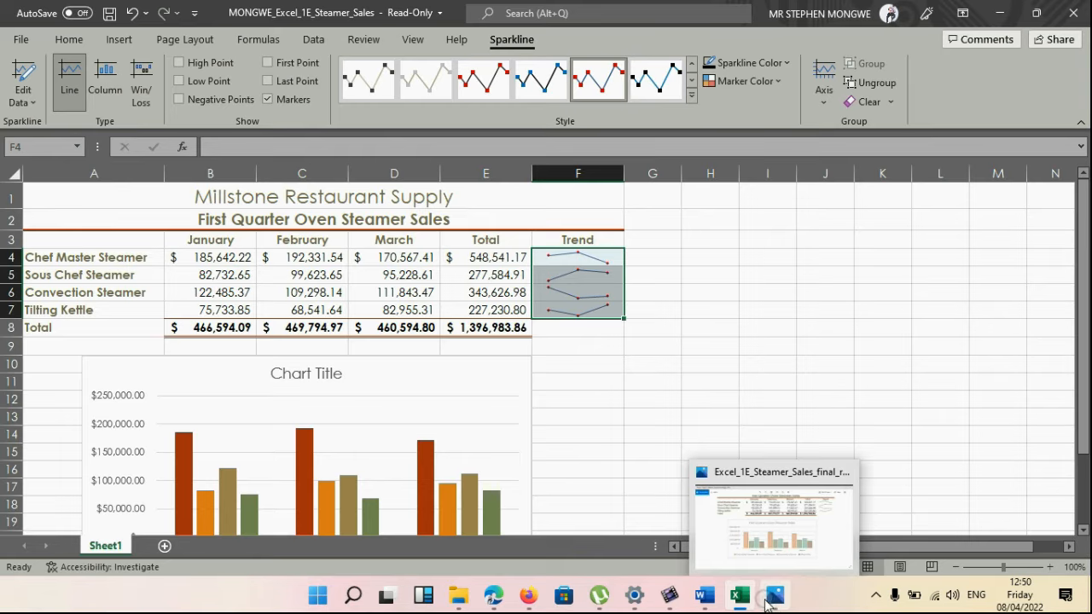
pyautogui.click(778, 533)
pyautogui.scroll(3, 943, 282)
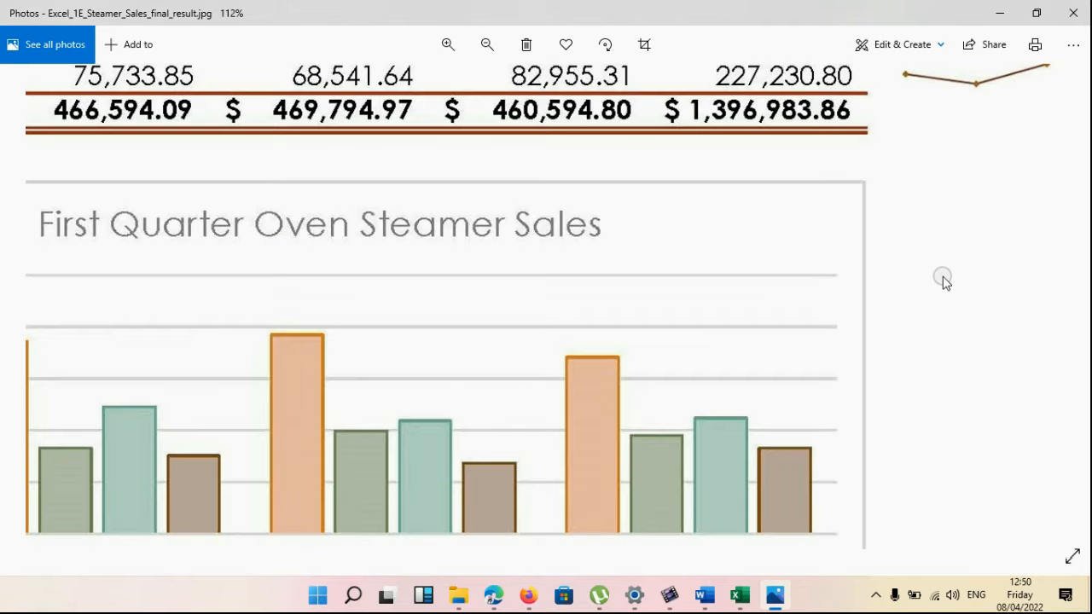
pyautogui.scroll(-5, 943, 281)
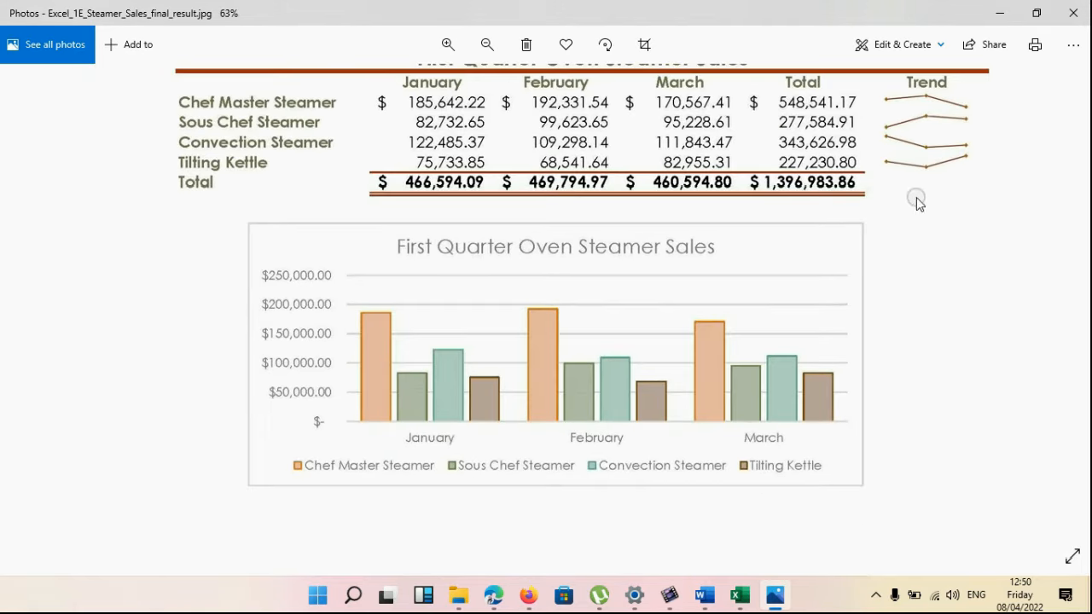
pyautogui.moveTo(738, 605)
pyautogui.click(751, 580)
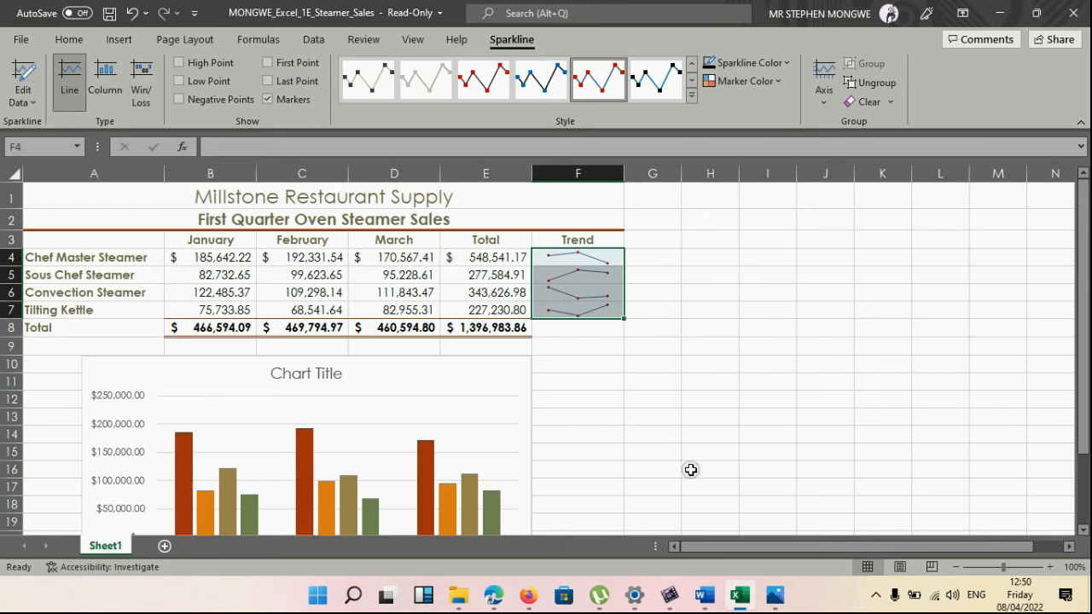
# - Switch to Word, read step 11 and color its phrase "third row of colors under Colorful" red
pyautogui.moveTo(729, 589)
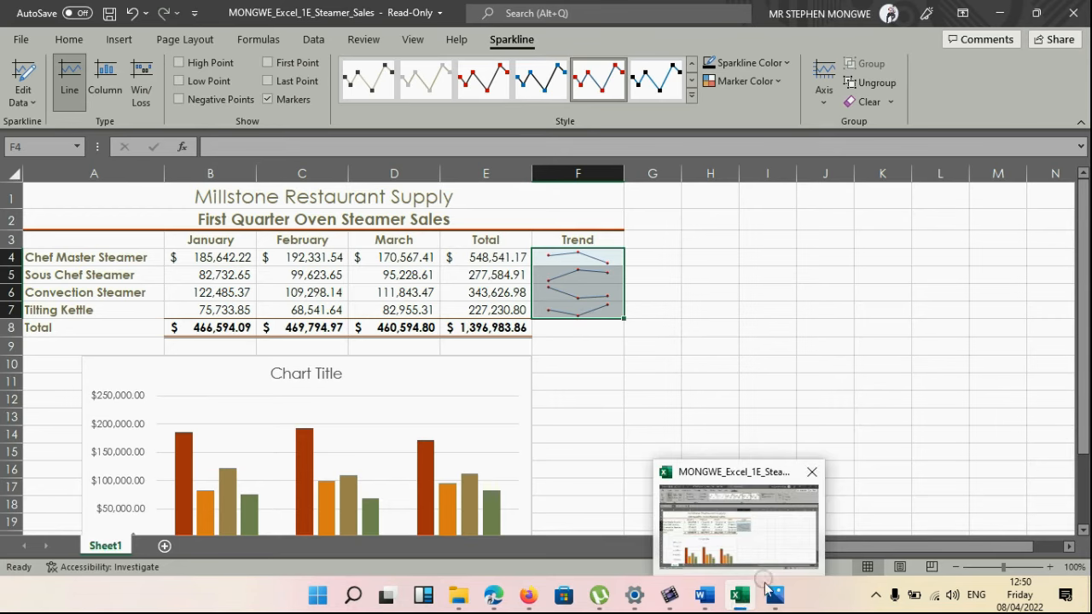
pyautogui.moveTo(773, 590)
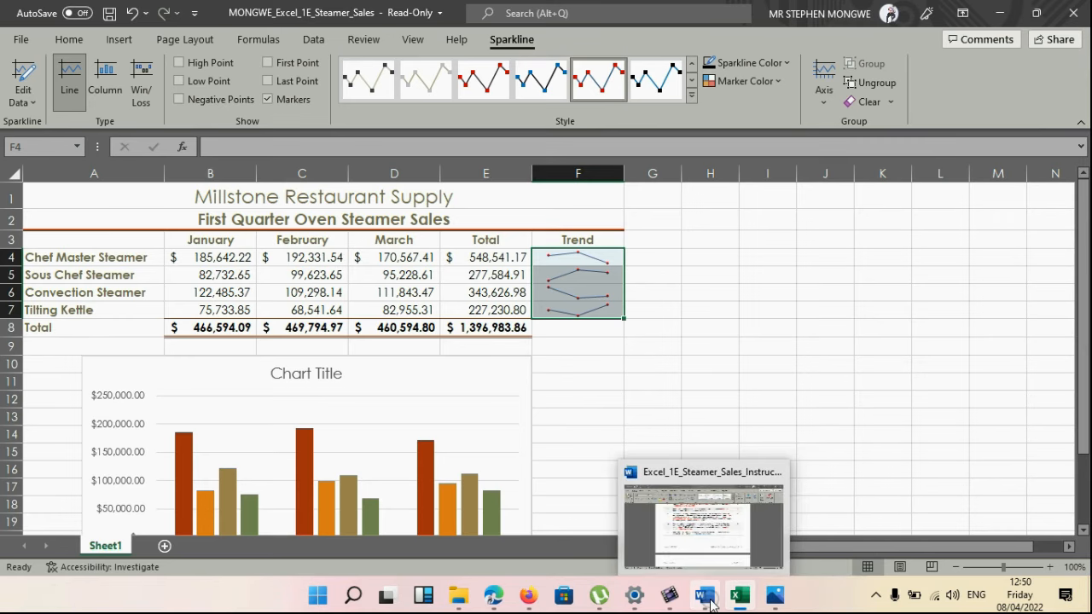
pyautogui.click(706, 545)
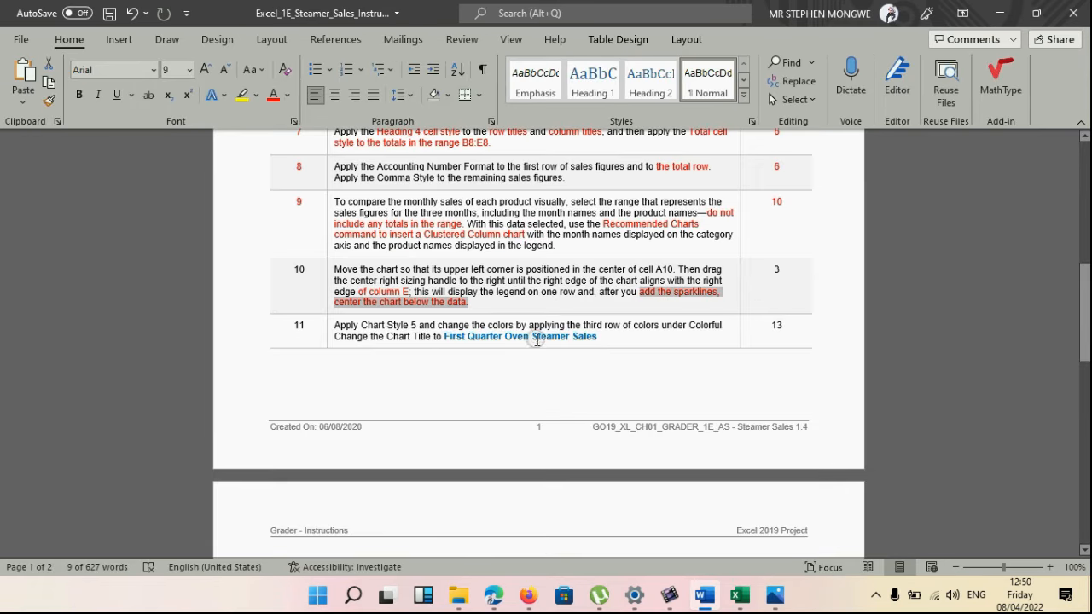
pyautogui.scroll(-1, 512, 314)
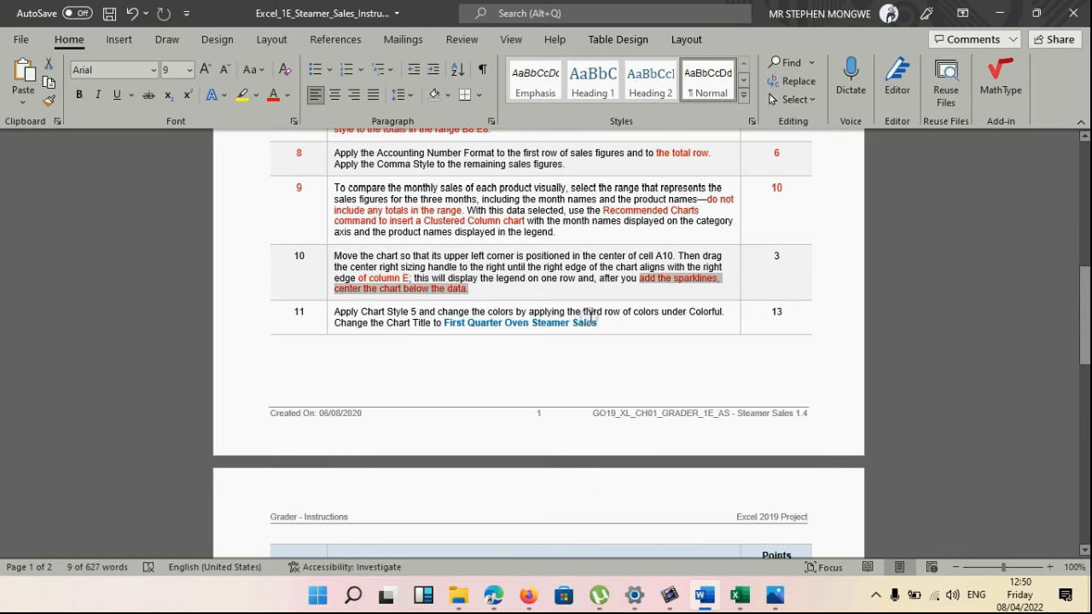
pyautogui.moveTo(584, 313); pyautogui.dragTo(699, 311)
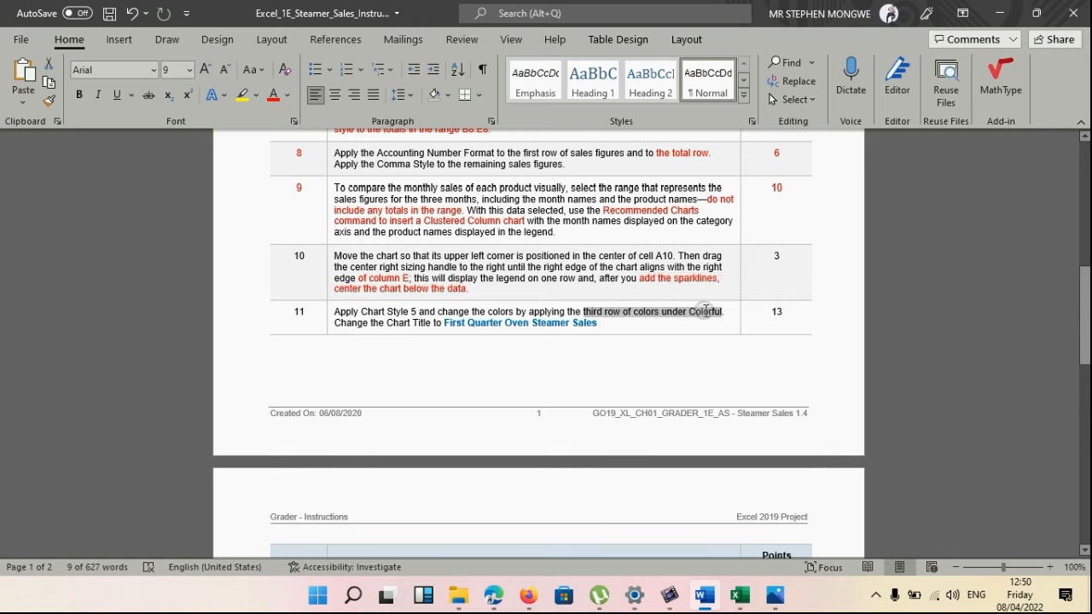
pyautogui.click(734, 286)
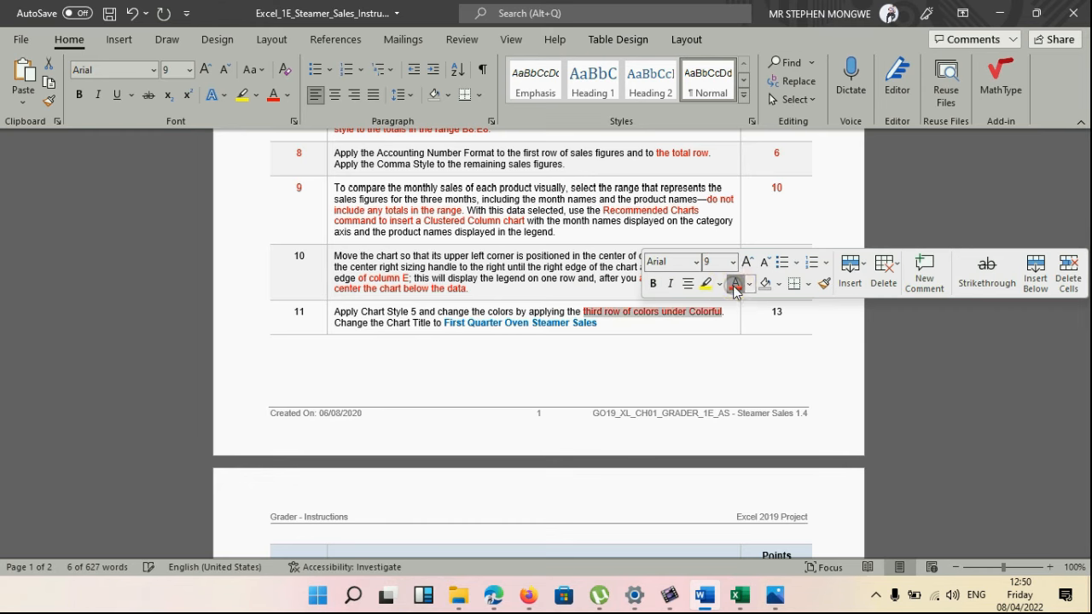
pyautogui.click(724, 358)
# - Switch back to Excel and apply chart Style 5 to the clustered column chart
pyautogui.moveTo(740, 594)
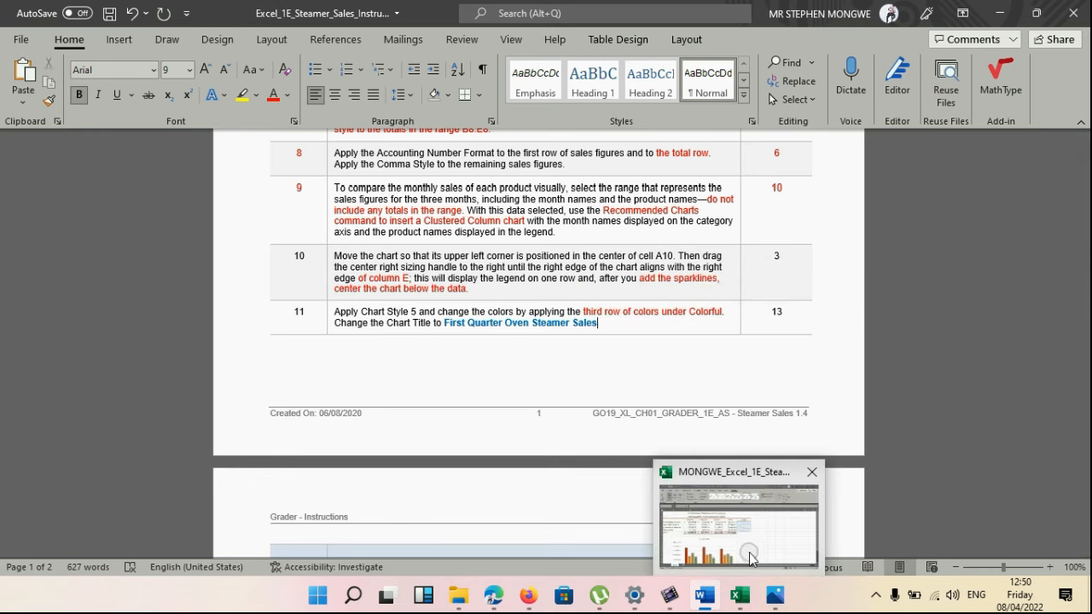
pyautogui.click(751, 559)
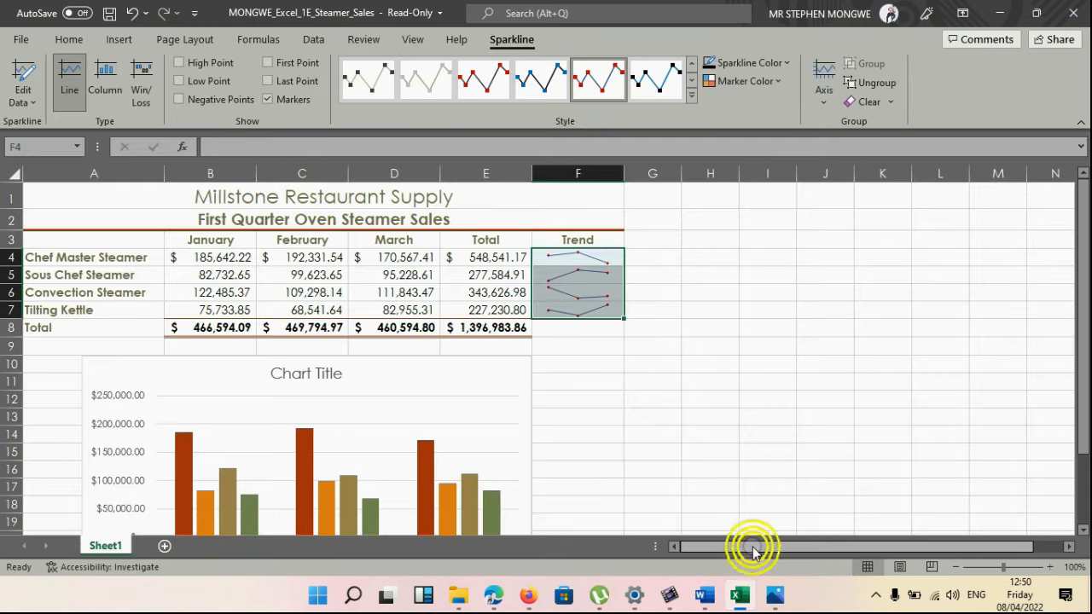
pyautogui.click(583, 376)
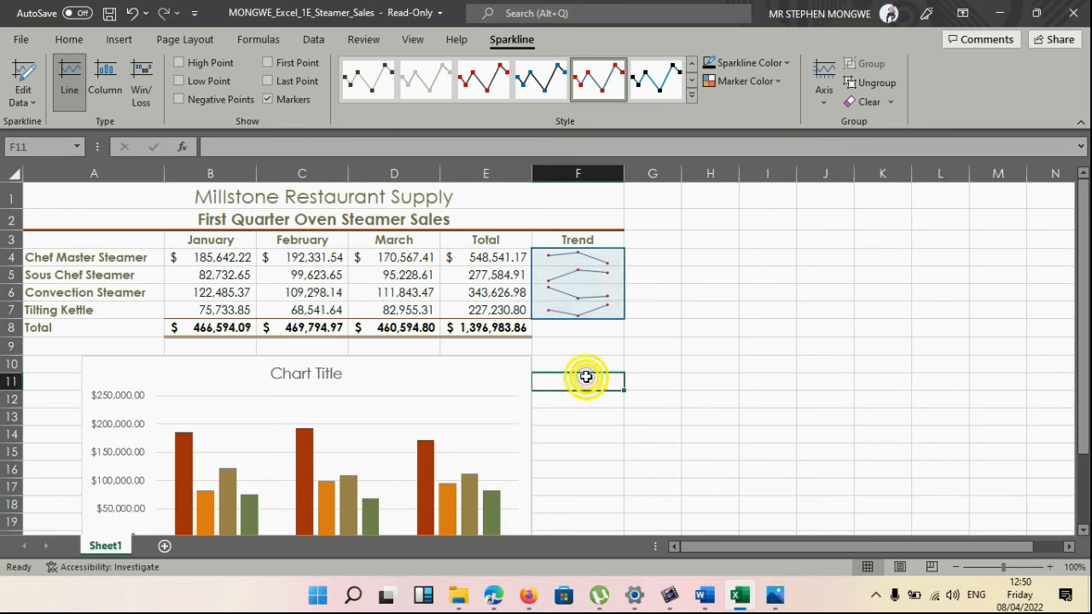
pyautogui.click(92, 367)
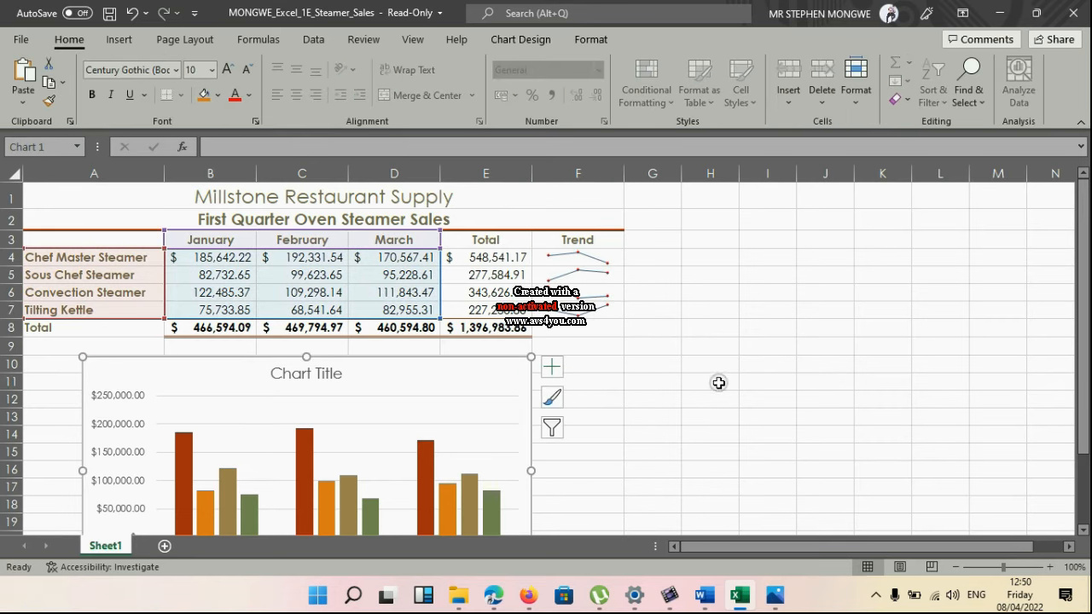
pyautogui.click(527, 39)
pyautogui.click(722, 99)
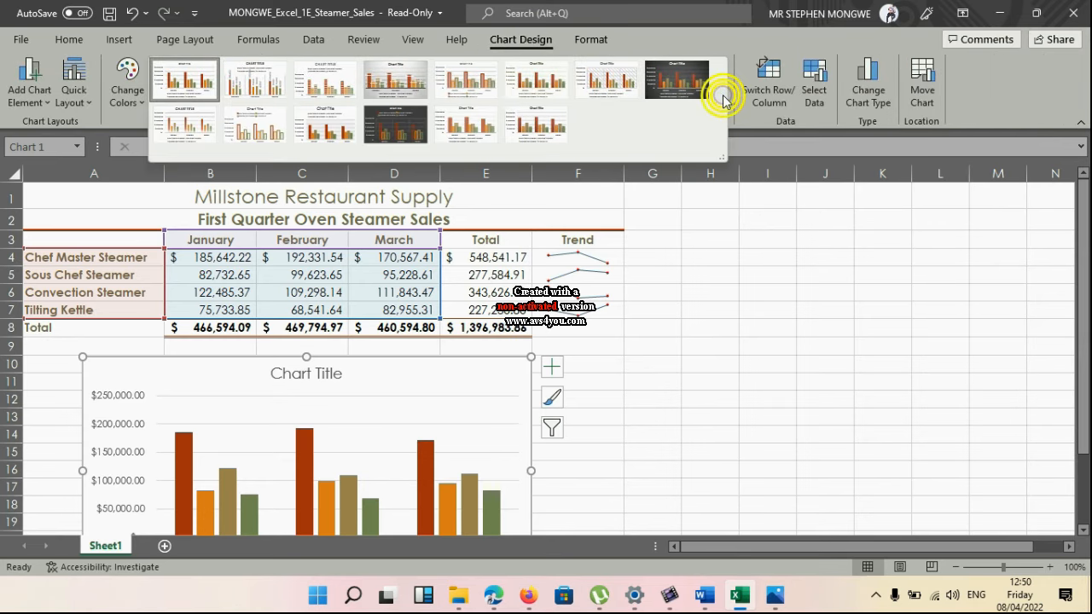
pyautogui.click(453, 92)
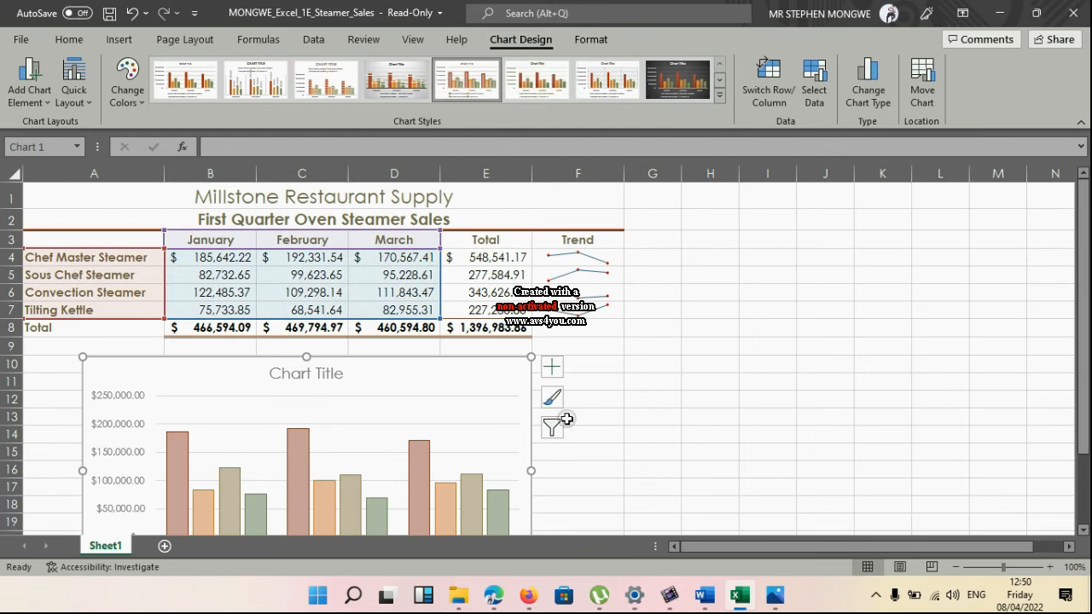
pyautogui.moveTo(618, 597)
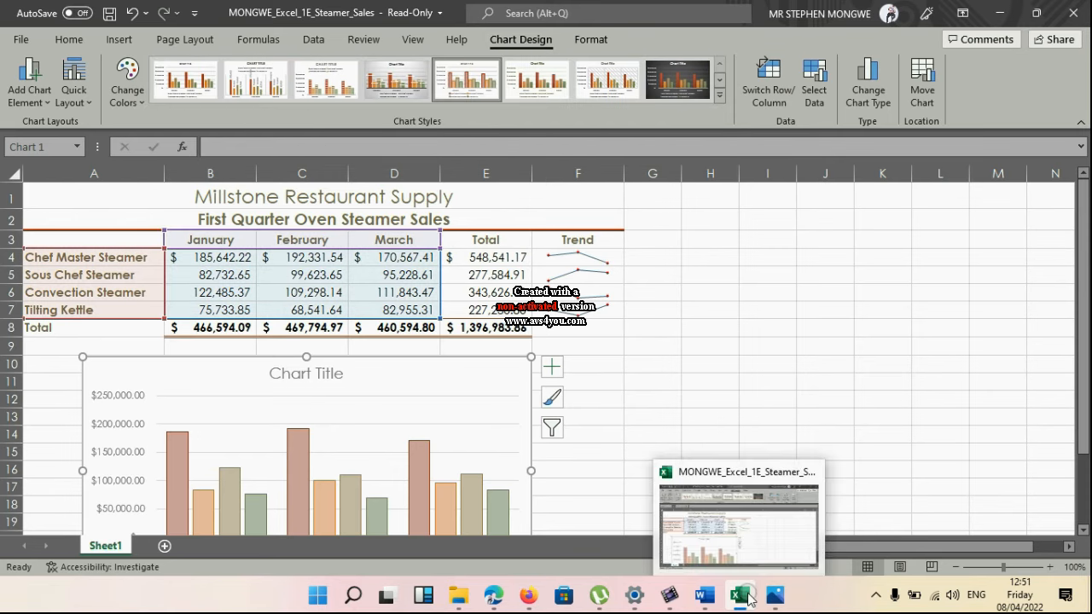
# - Switch to Word and color the phrase "Apply Chart Style 5" in step 11 red
pyautogui.moveTo(707, 602)
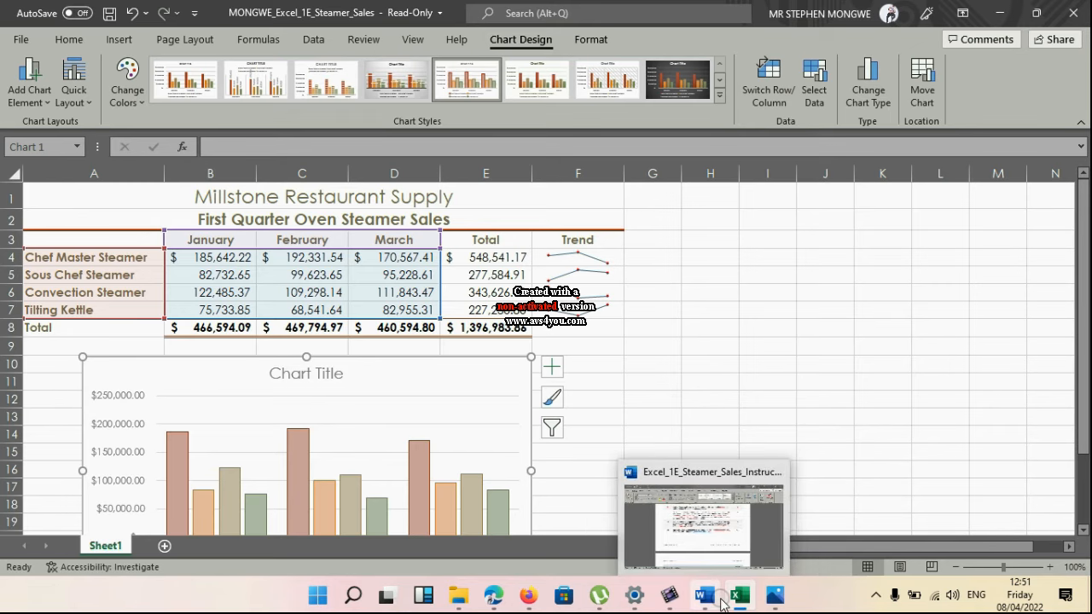
pyautogui.click(719, 523)
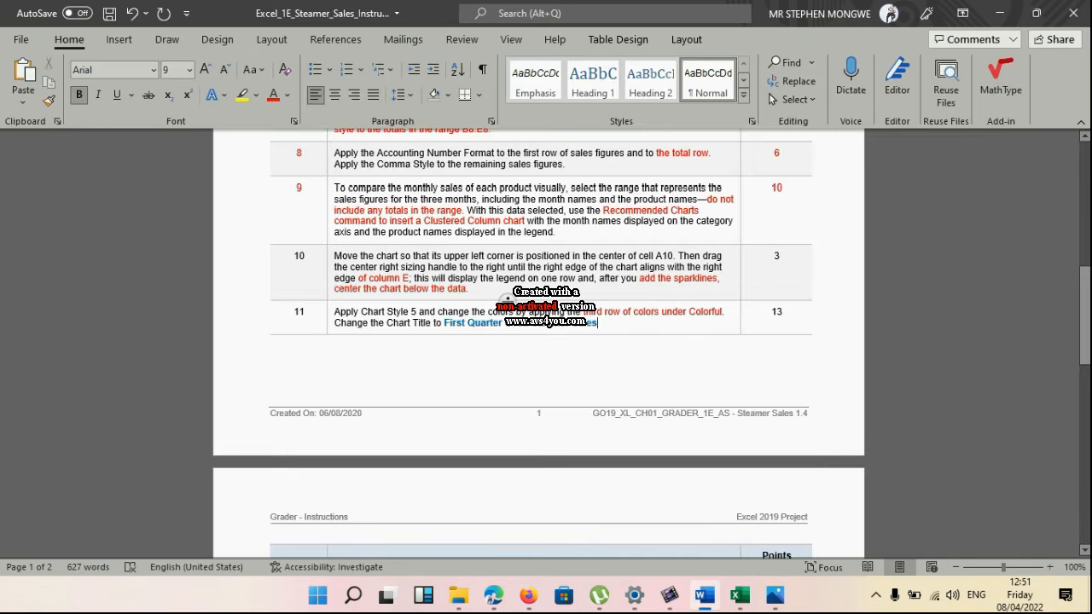
pyautogui.scroll(-1, 411, 303)
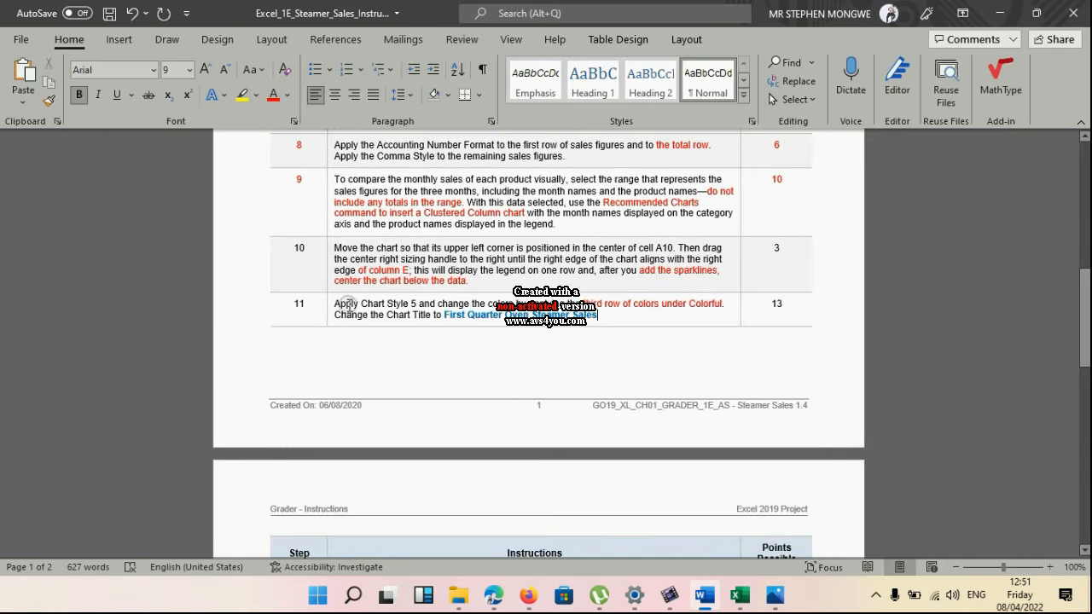
pyautogui.moveTo(350, 305)
pyautogui.mouseDown()
pyautogui.moveTo(421, 305)
pyautogui.moveTo(345, 305)
pyautogui.mouseUp()
pyautogui.doubleClick(418, 307)
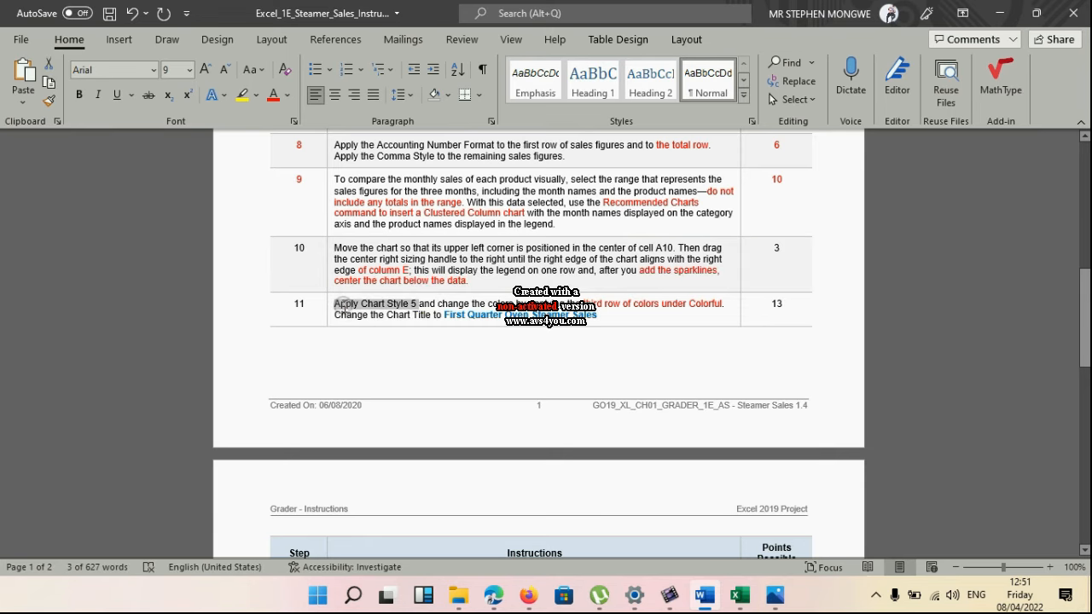
pyautogui.click(272, 96)
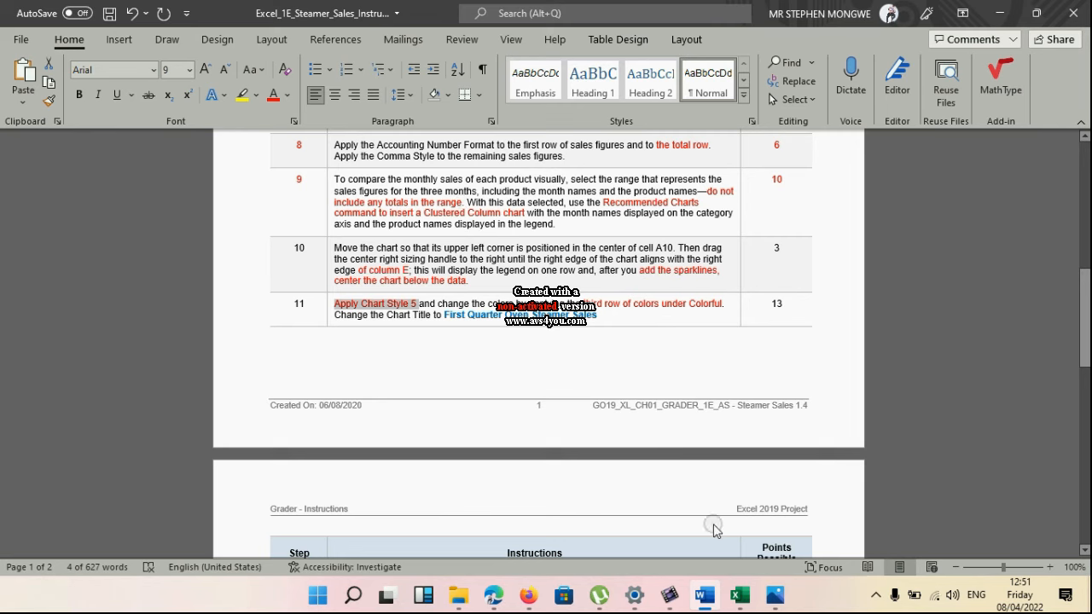
# - Switch back to Excel and apply the third row of colors under Colorful to the column chart
pyautogui.moveTo(745, 600)
pyautogui.click(737, 533)
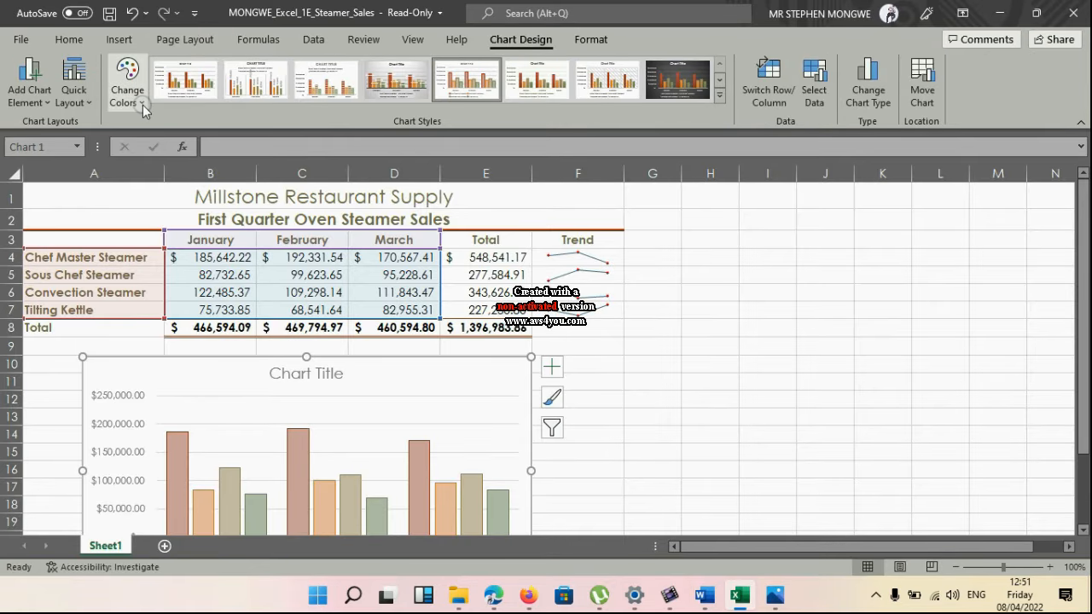
pyautogui.click(136, 96)
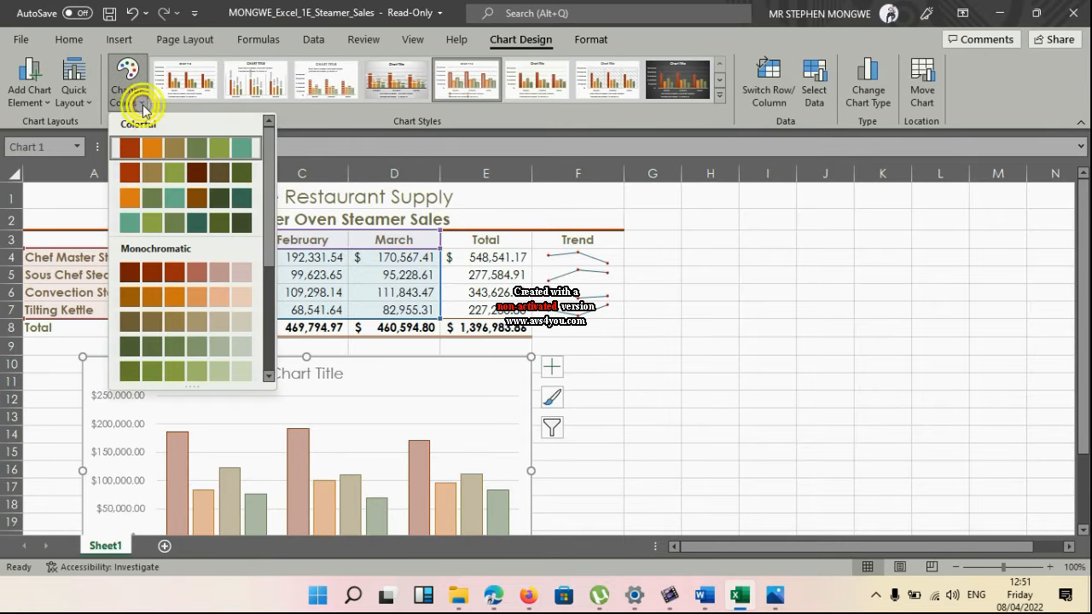
pyautogui.click(162, 202)
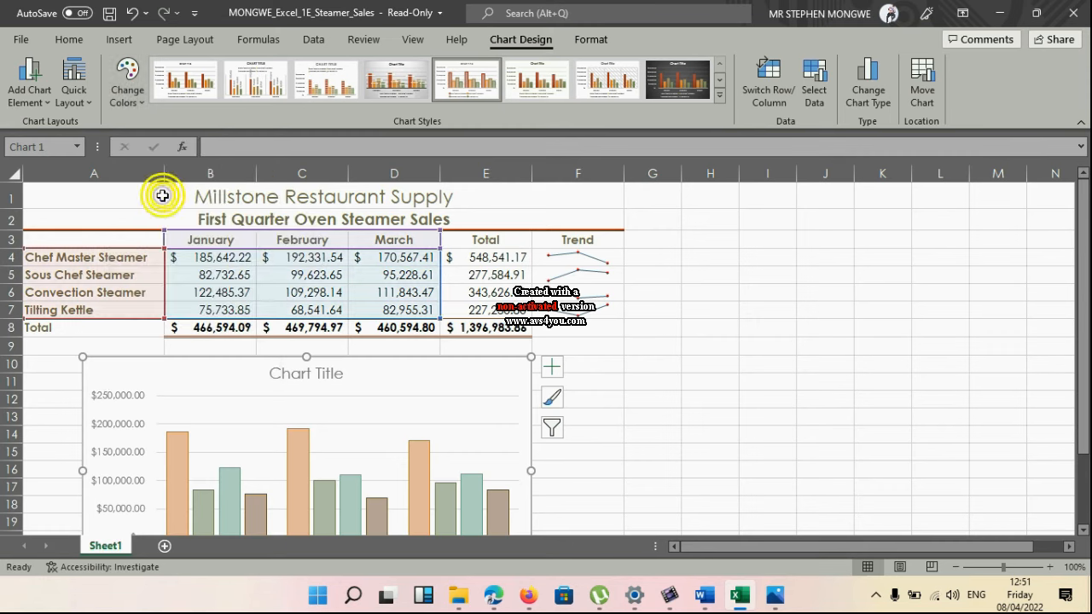
pyautogui.click(627, 447)
# - Switch to Photos, compare the chart's colors with the final result image, and return to Excel
pyautogui.scroll(-2, 631, 447)
pyautogui.moveTo(773, 597)
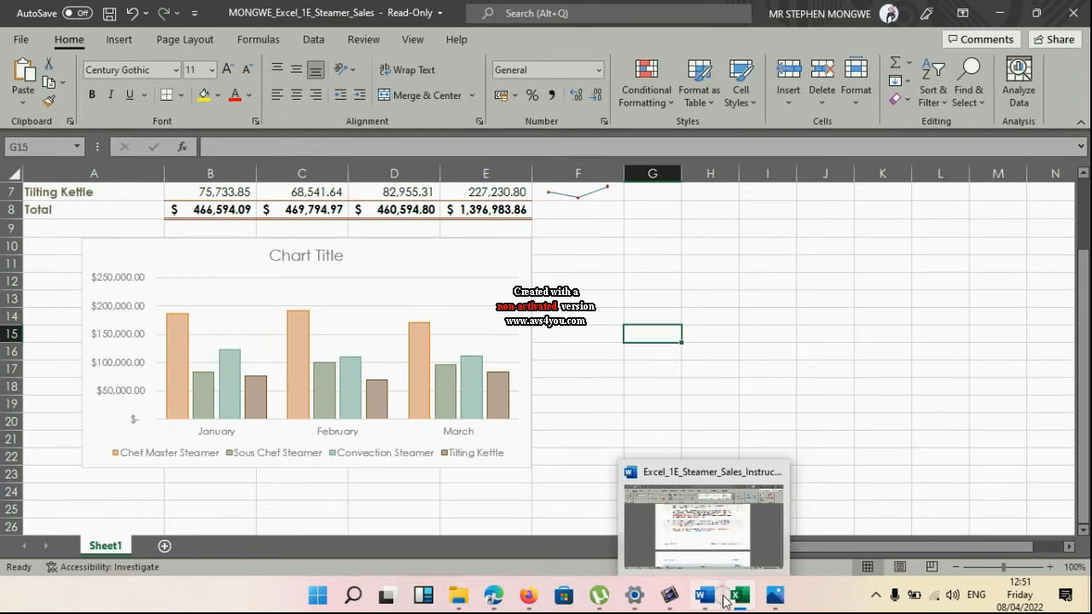
pyautogui.click(770, 537)
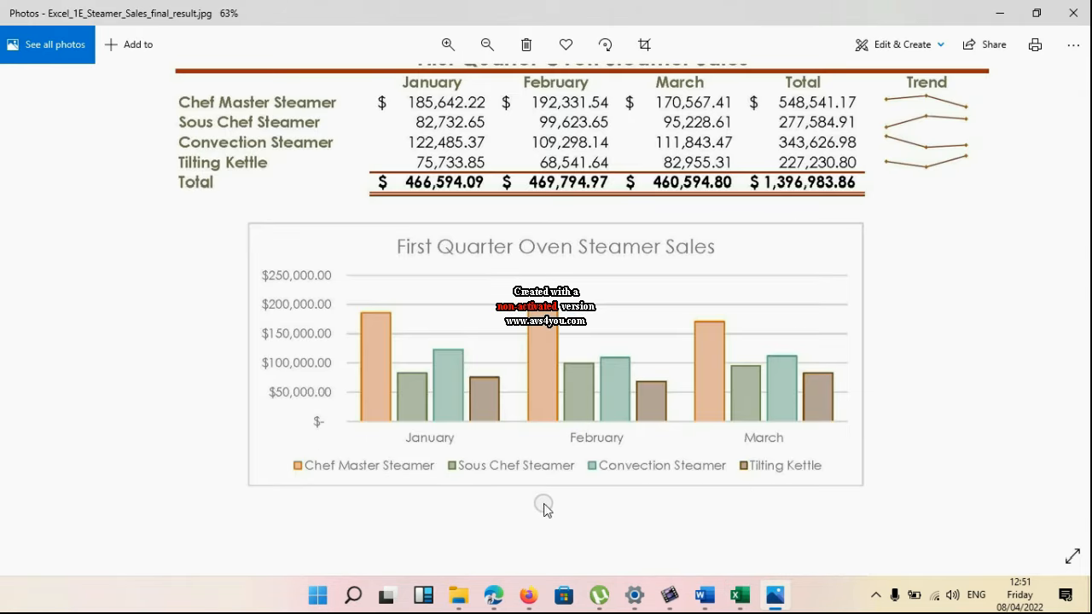
pyautogui.moveTo(776, 601)
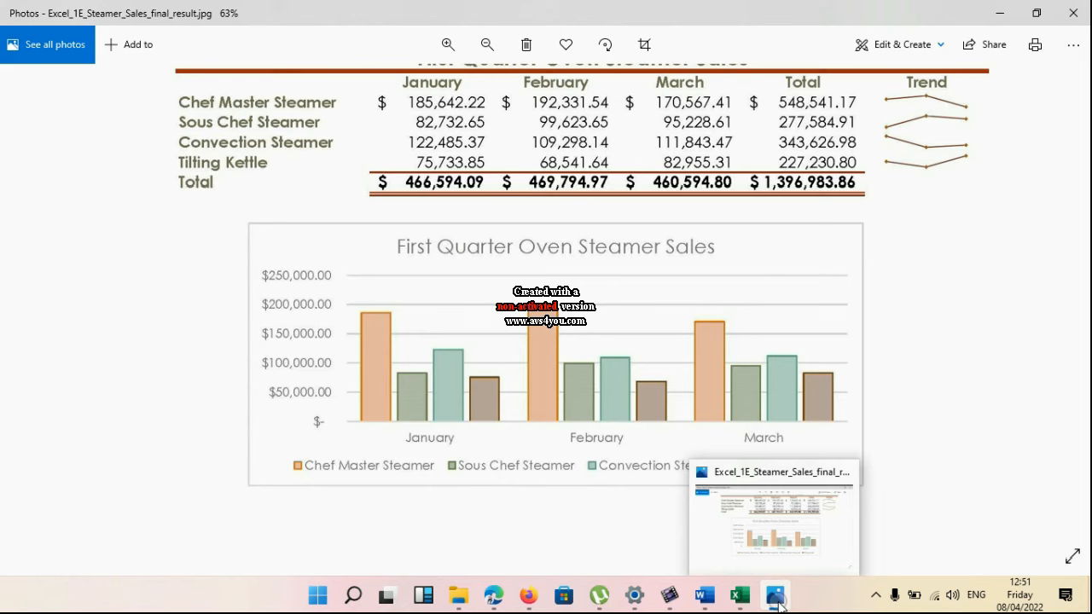
pyautogui.moveTo(739, 595)
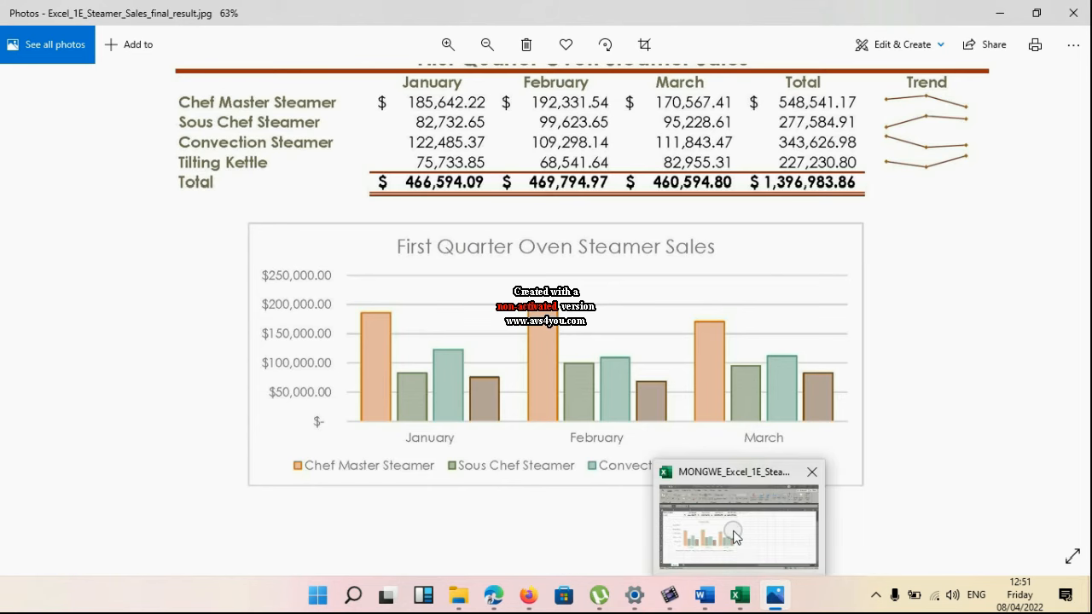
pyautogui.click(731, 532)
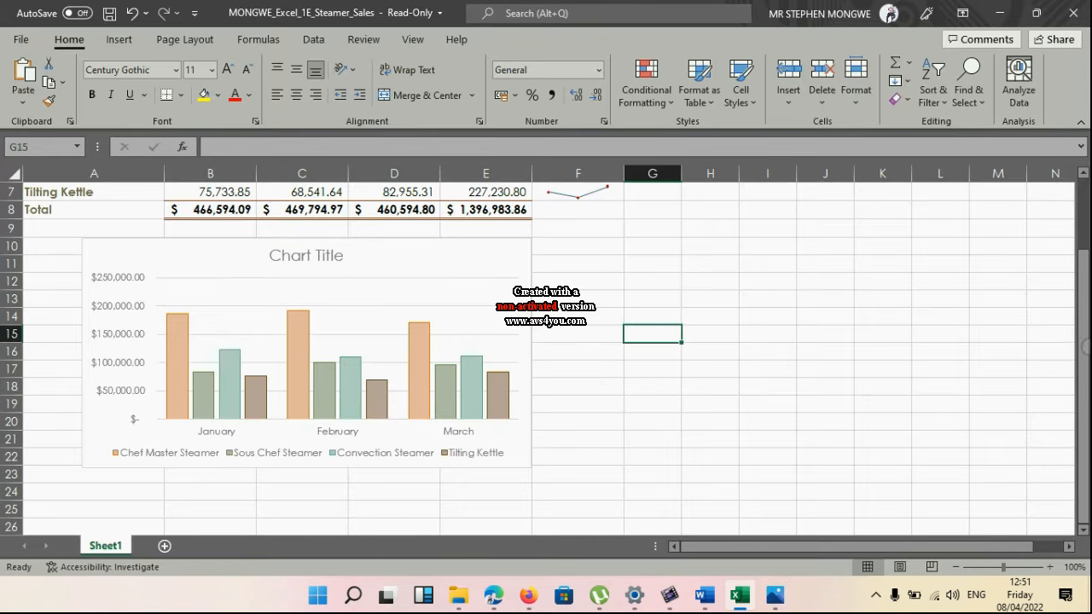
pyautogui.moveTo(1083, 358)
pyautogui.mouseDown()
pyautogui.moveTo(1084, 340)
pyautogui.moveTo(1084, 351)
pyautogui.mouseUp()
# - Switch to Word, read the chart title required in step 11, and return to Excel
pyautogui.moveTo(713, 605)
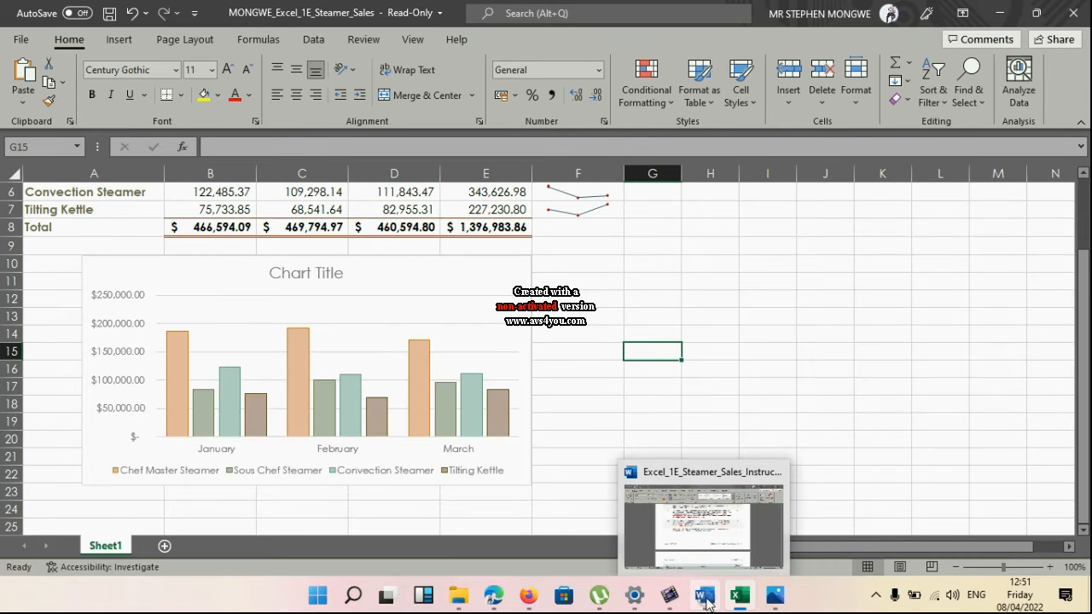
pyautogui.click(705, 597)
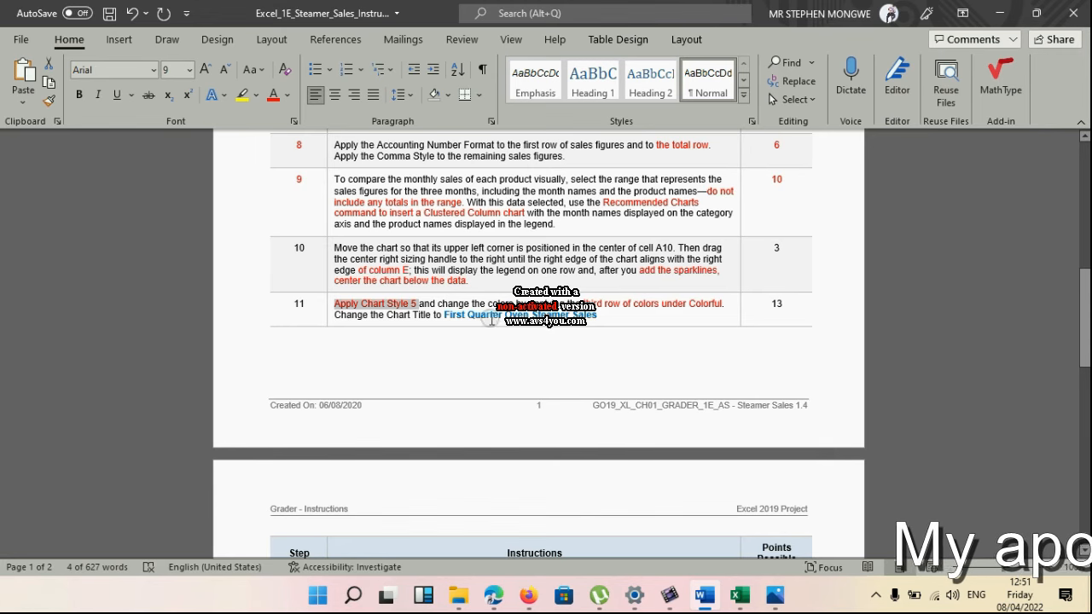
pyautogui.scroll(-1, 507, 341)
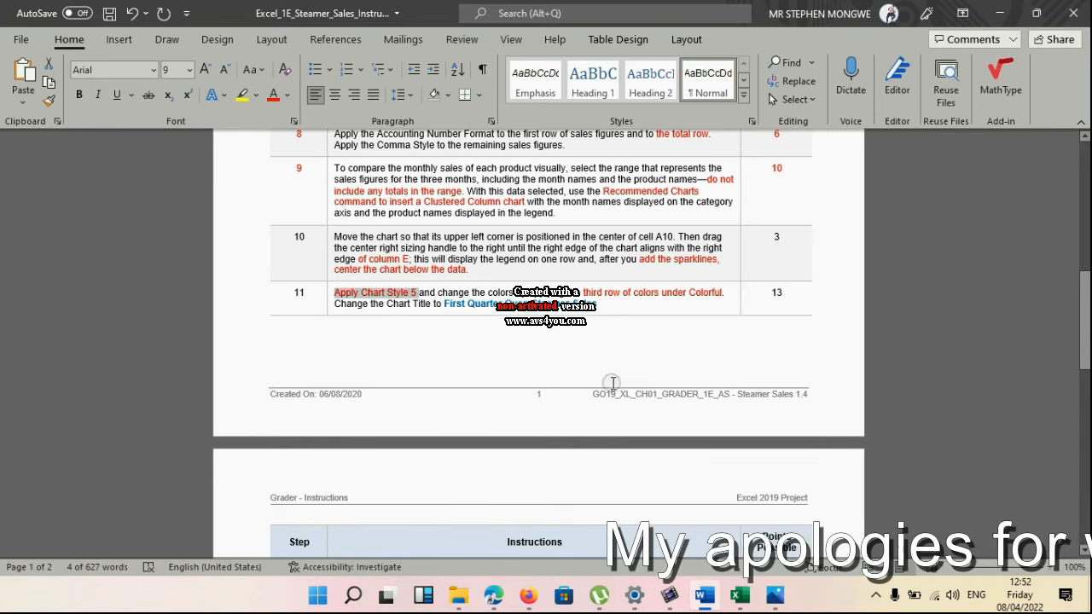
pyautogui.moveTo(755, 604)
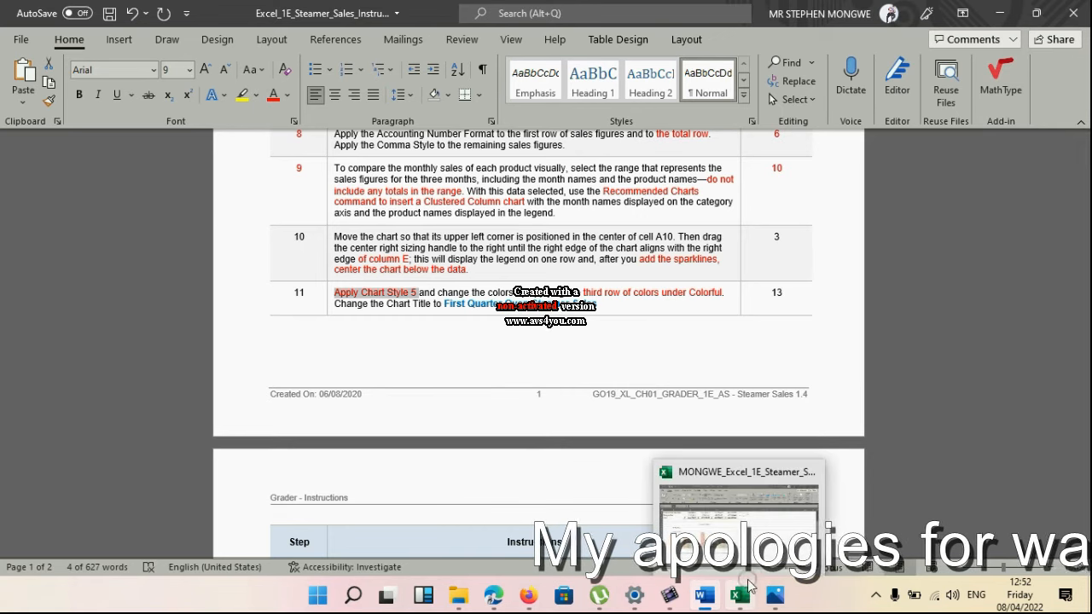
pyautogui.click(747, 583)
# - Select the chart title and set its position to Above Chart
pyautogui.click(307, 278)
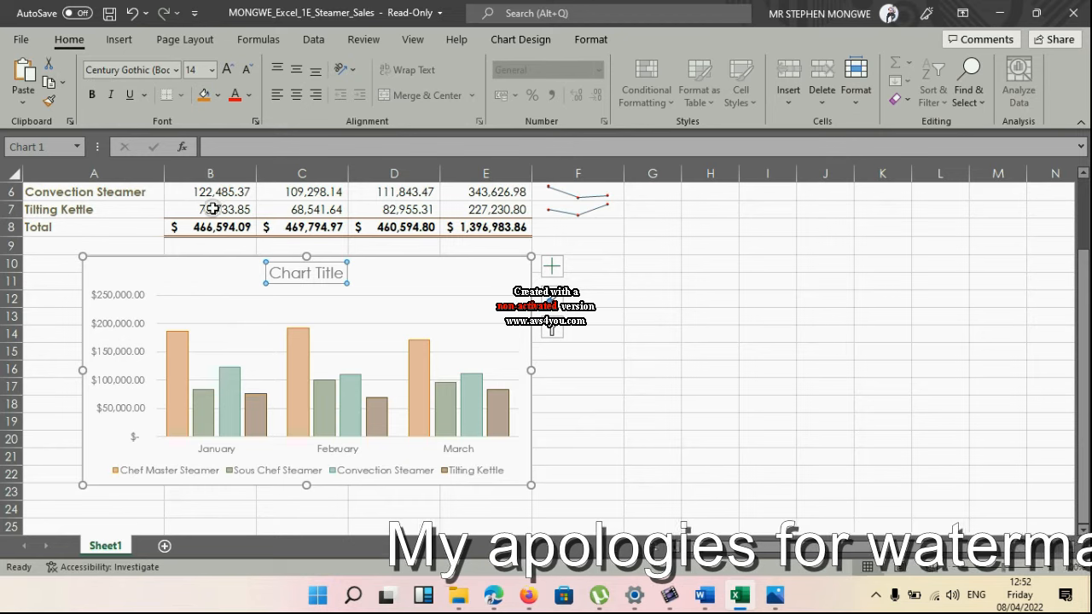
pyautogui.click(505, 38)
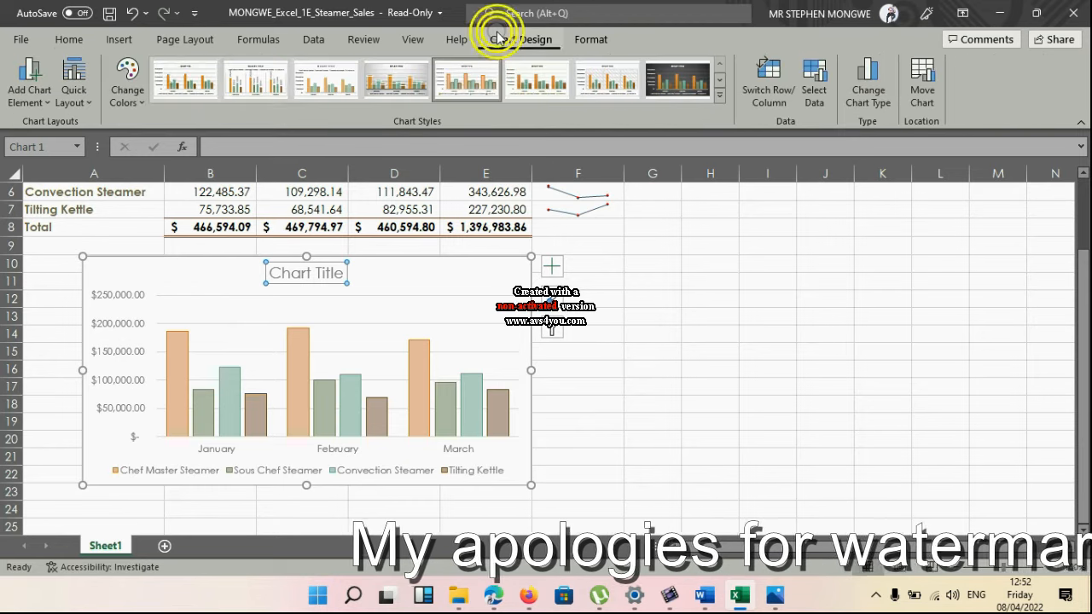
pyautogui.click(31, 104)
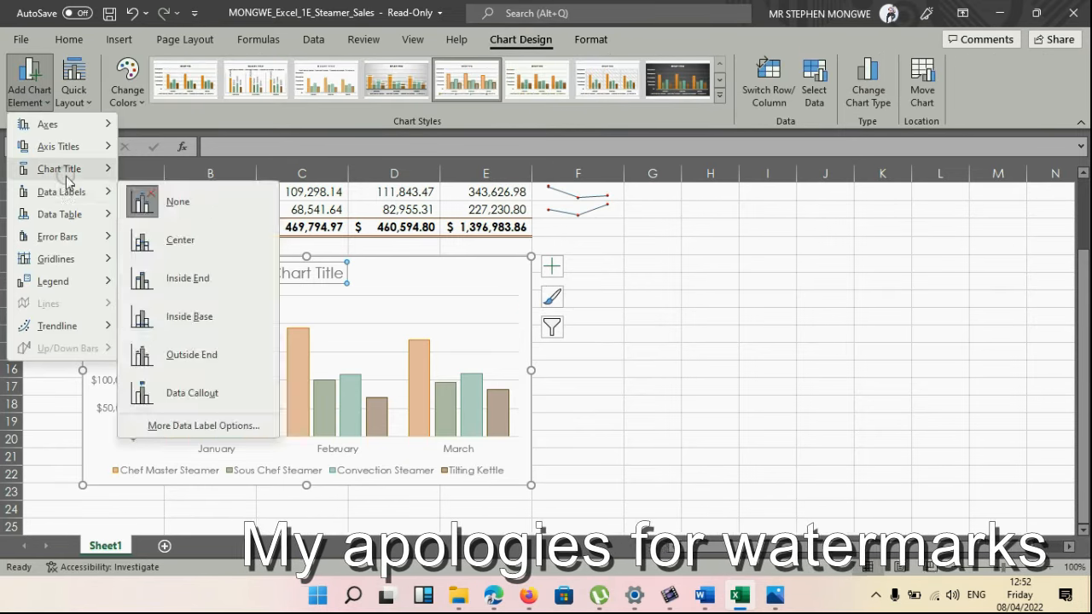
pyautogui.moveTo(67, 179)
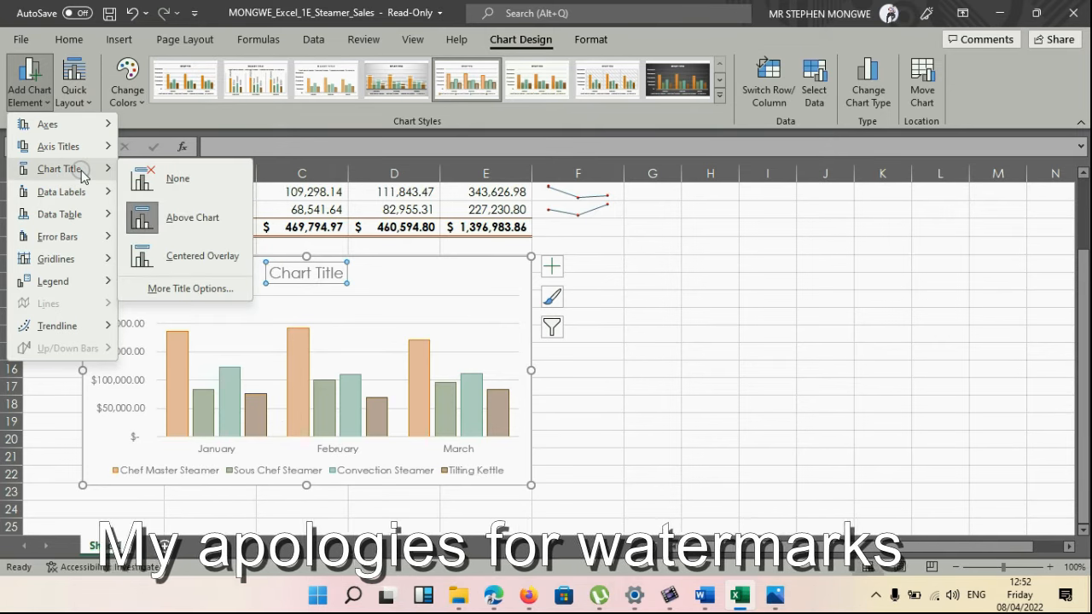
pyautogui.click(181, 219)
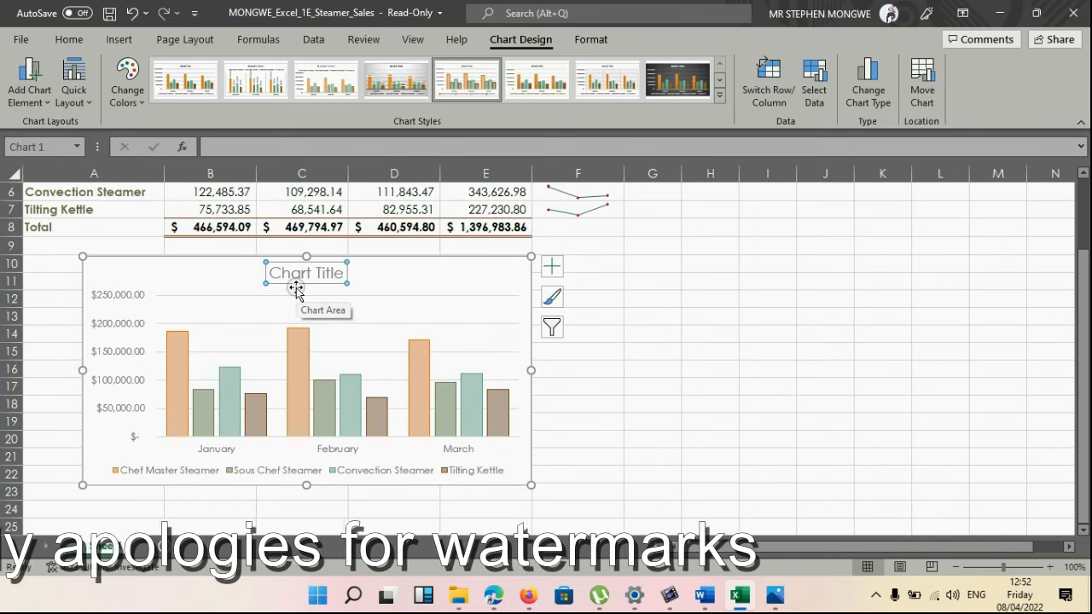
pyautogui.write('DSS')
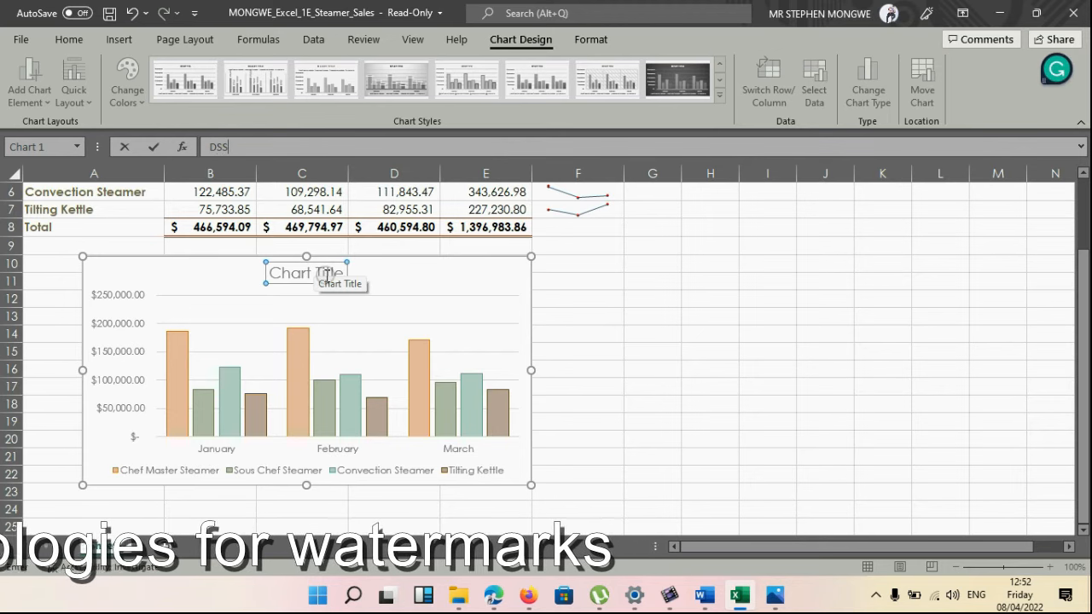
pyautogui.write('S')
pyautogui.press('BackSpace')
pyautogui.press('BackSpace')
pyautogui.press('BackSpace')
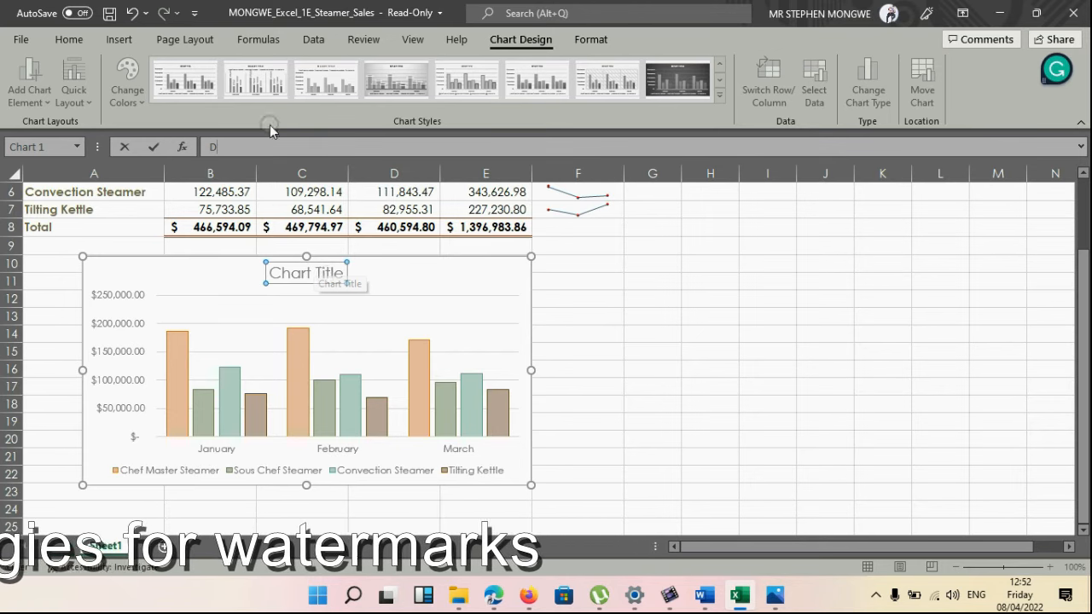
# - Replace the chart title's placeholder text with "First Quarter Oven Steamer Sales", checking the wording against the final result image in Photos
pyautogui.click(338, 266)
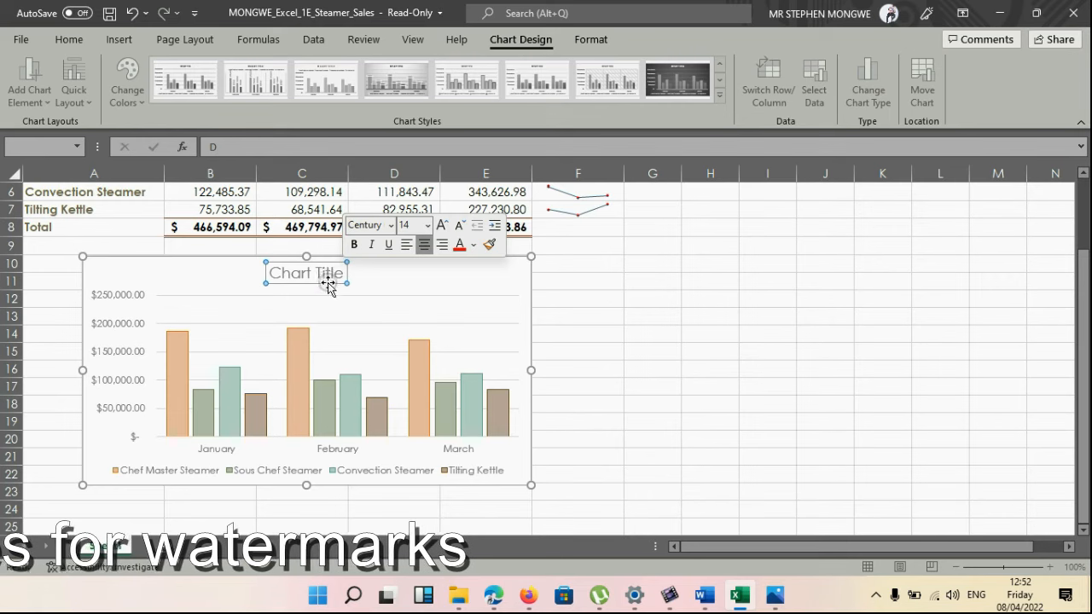
pyautogui.press('BackSpace')
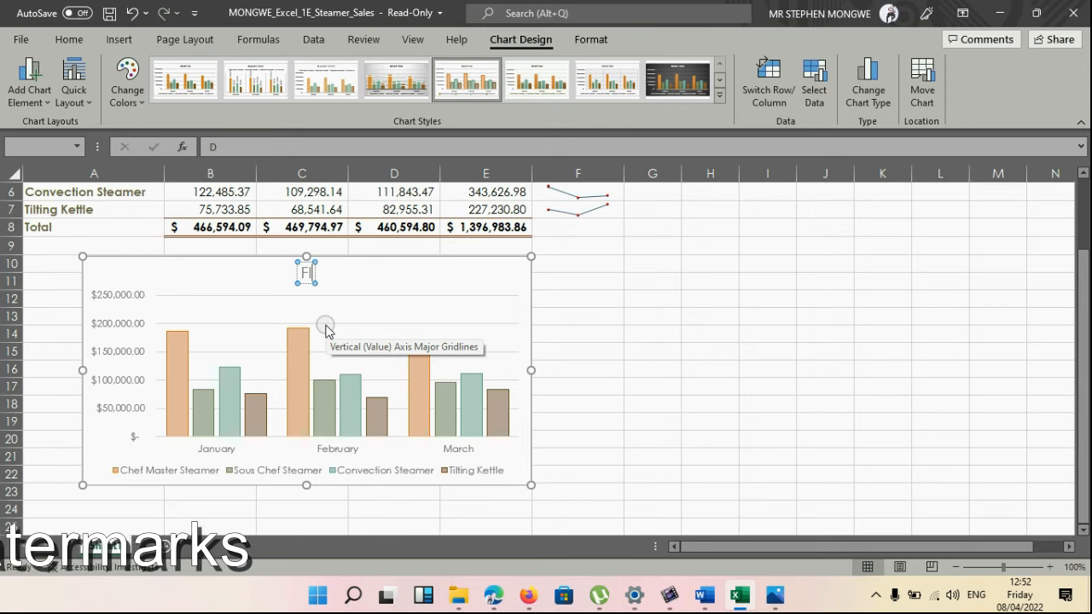
pyautogui.write('Fi')
pyautogui.press('BackSpace')
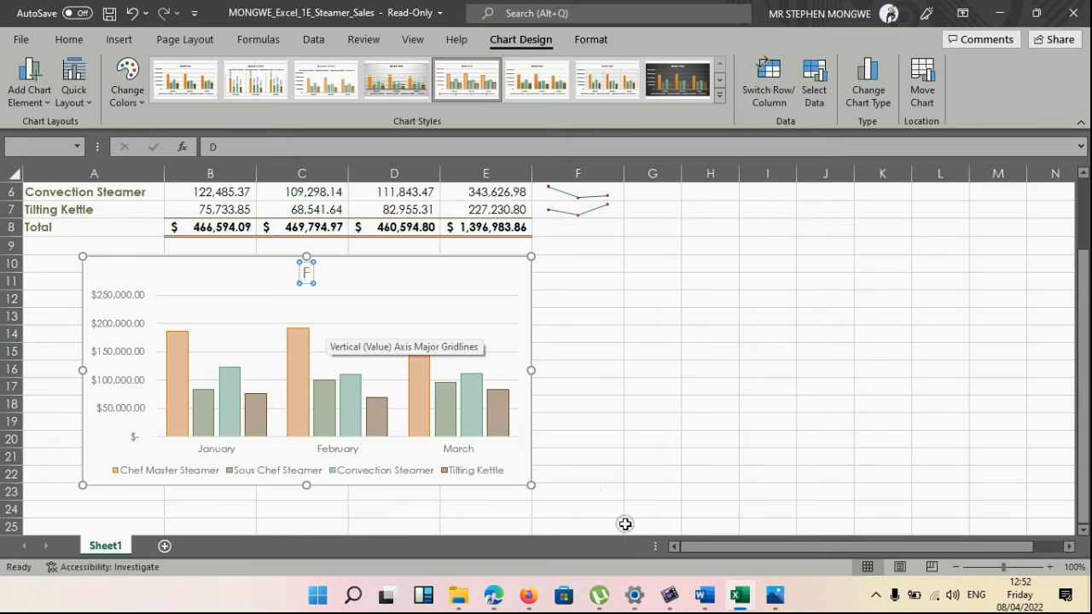
pyautogui.moveTo(703, 602)
pyautogui.click(775, 594)
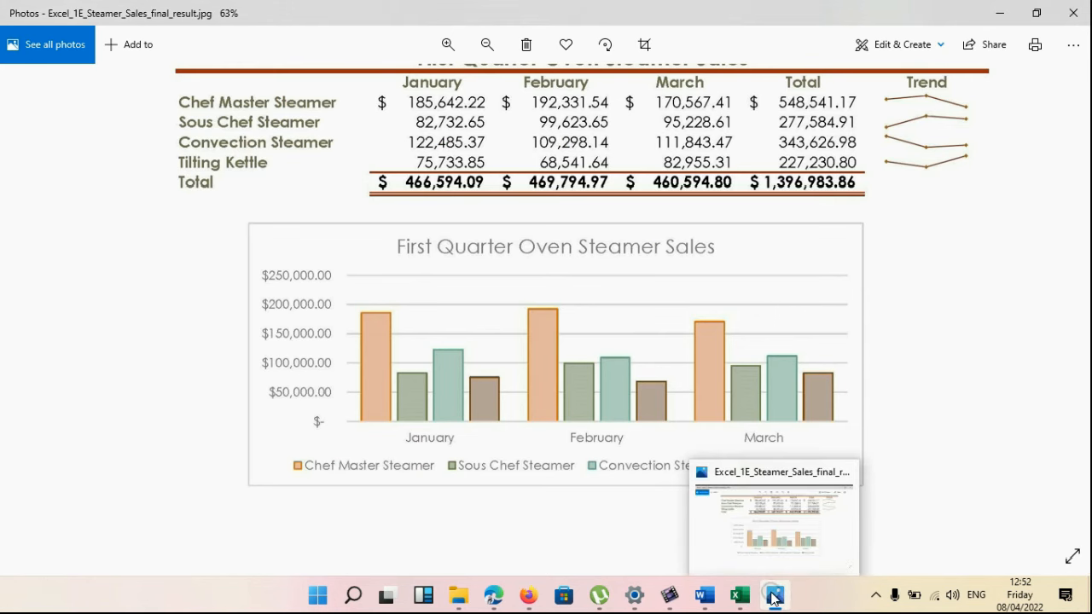
pyautogui.click(739, 595)
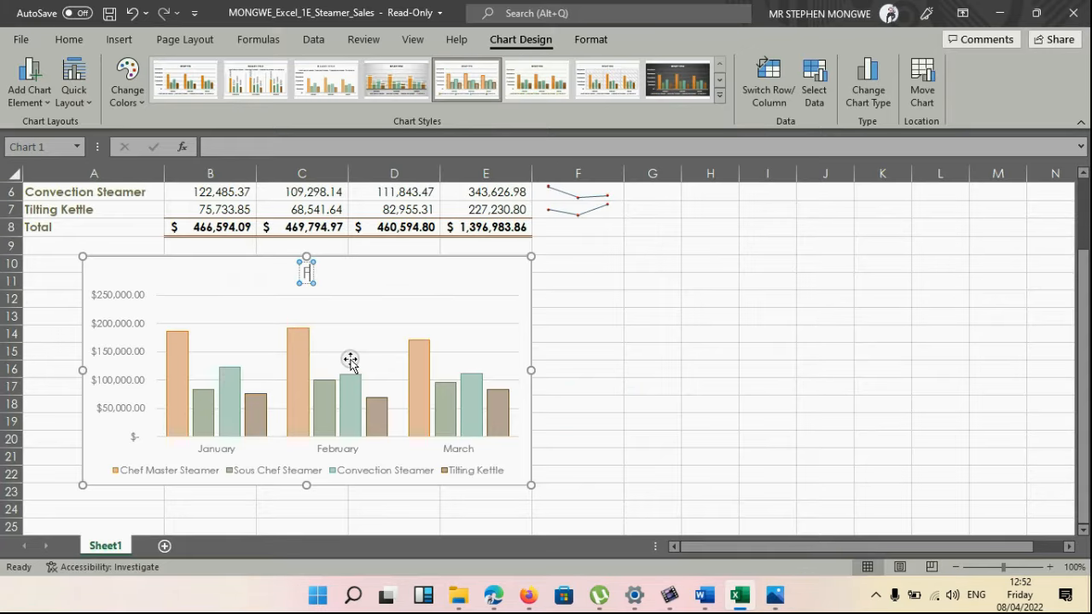
pyautogui.write('irst Qua')
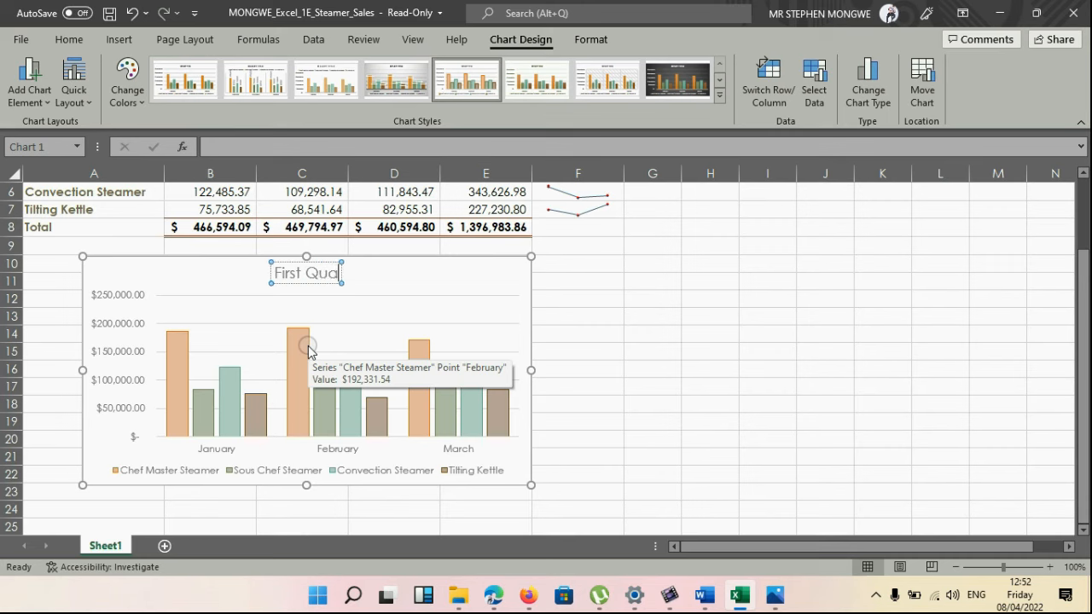
pyautogui.write('rter')
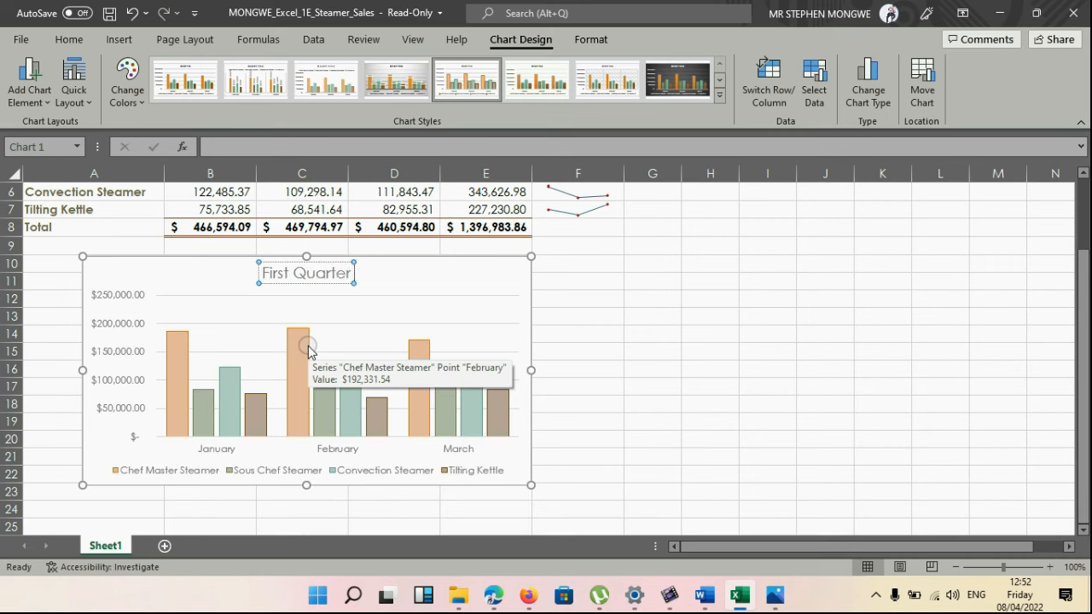
pyautogui.write(' O')
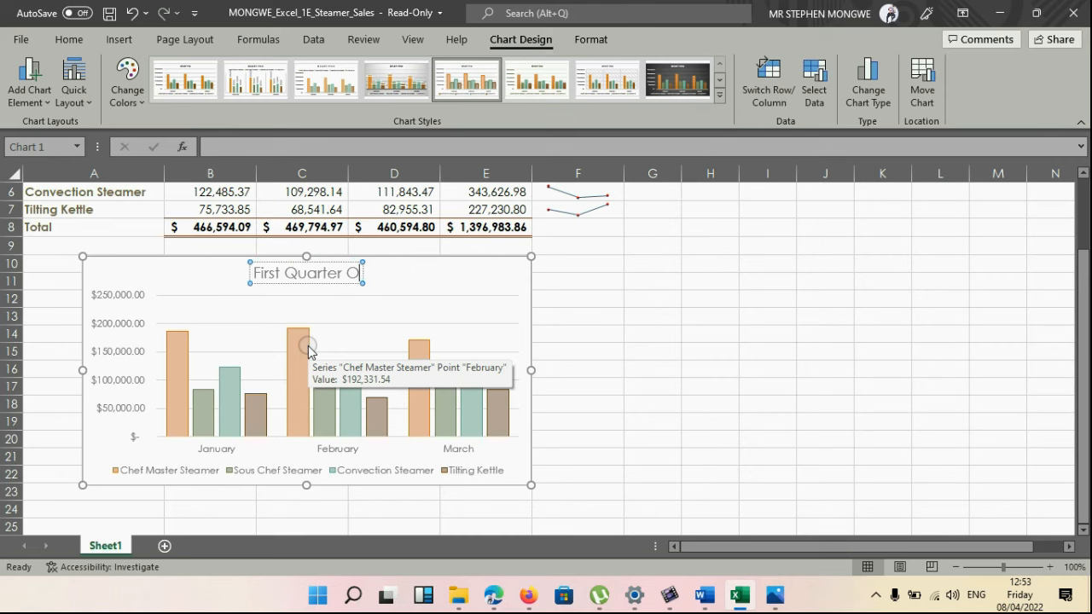
pyautogui.write('ven S')
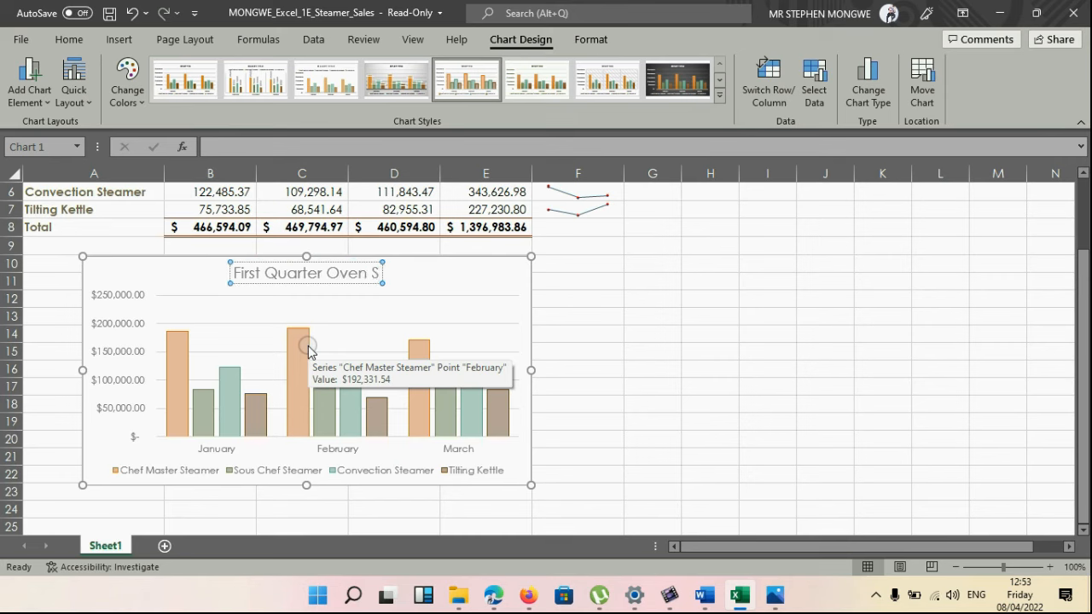
pyautogui.write('teamer')
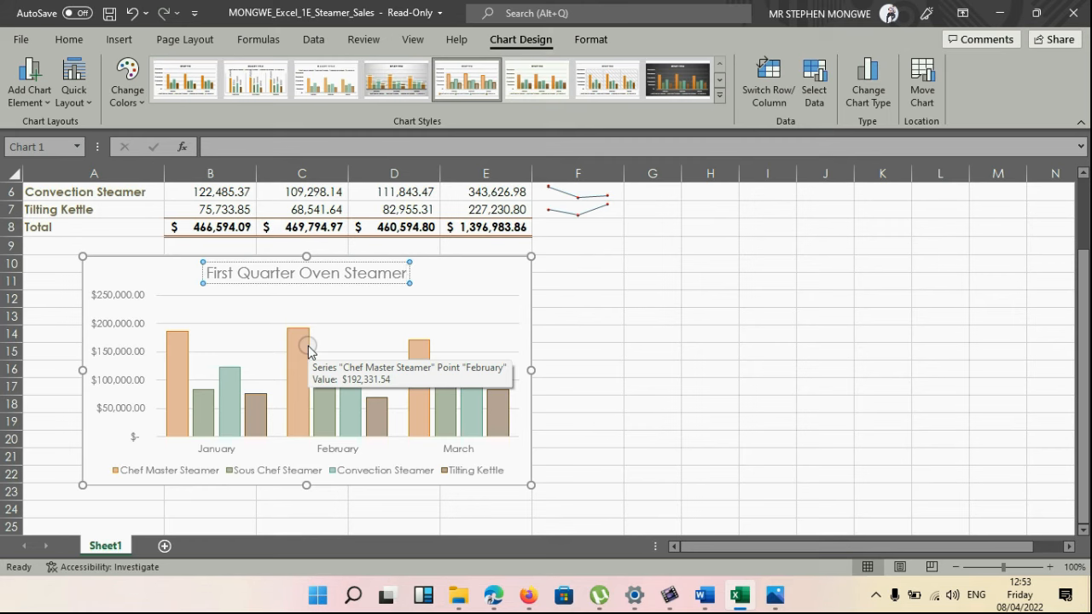
pyautogui.write(' S')
pyautogui.write('alw')
pyautogui.press('BackSpace')
pyautogui.write('es')
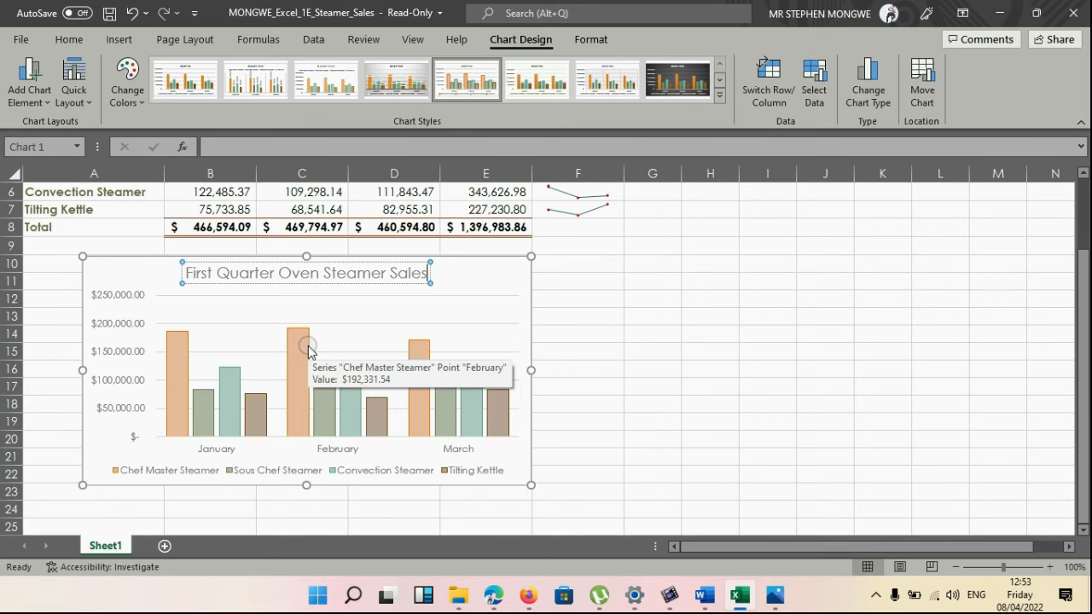
# - Switch to Word and color step 12's "In the range F4:F7, insert Line sparklines that compare the monthly data" red
pyautogui.click(508, 278)
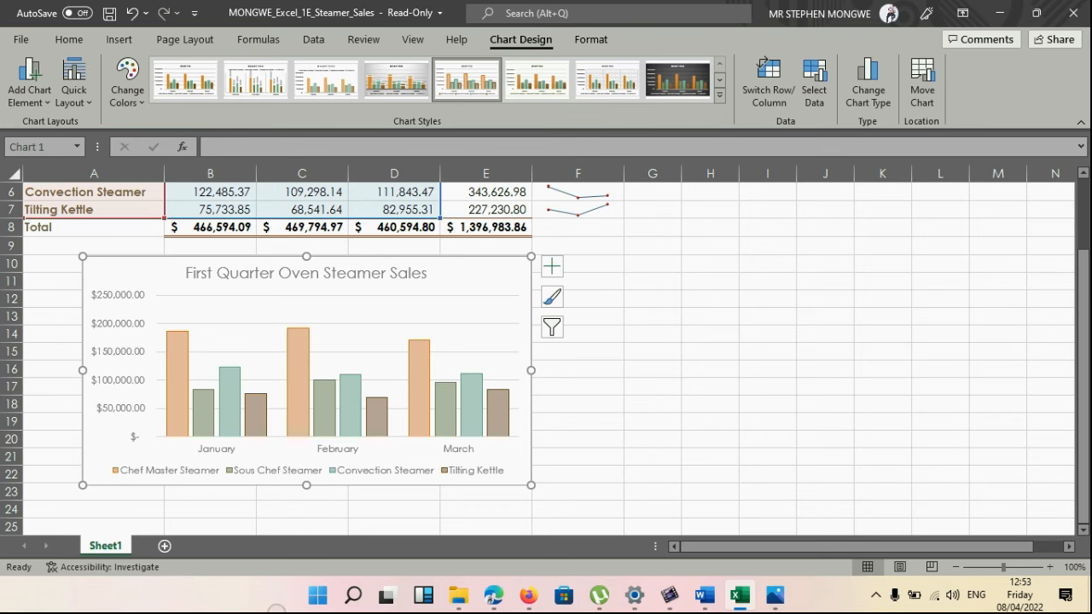
pyautogui.moveTo(705, 596)
pyautogui.click(714, 550)
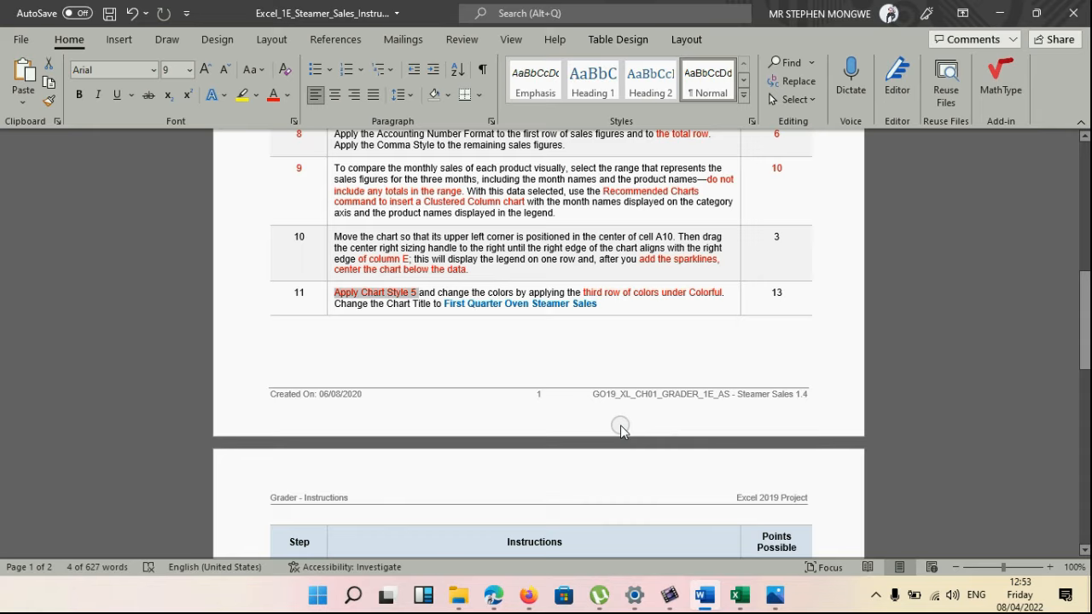
pyautogui.scroll(-4, 620, 429)
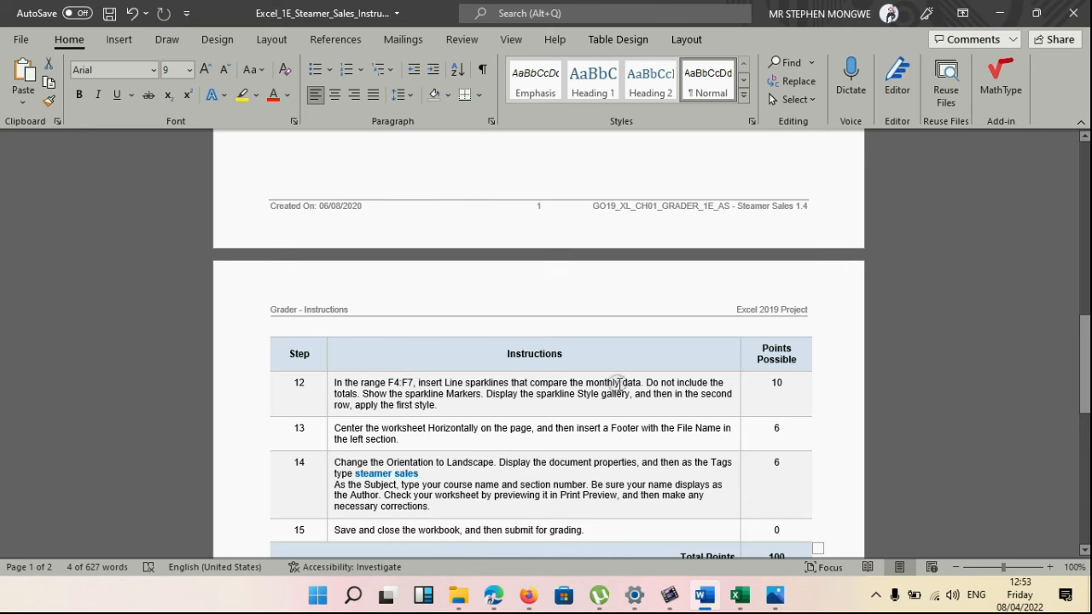
pyautogui.moveTo(427, 386); pyautogui.dragTo(486, 385)
pyautogui.click(486, 386)
pyautogui.moveTo(337, 382); pyautogui.dragTo(638, 385)
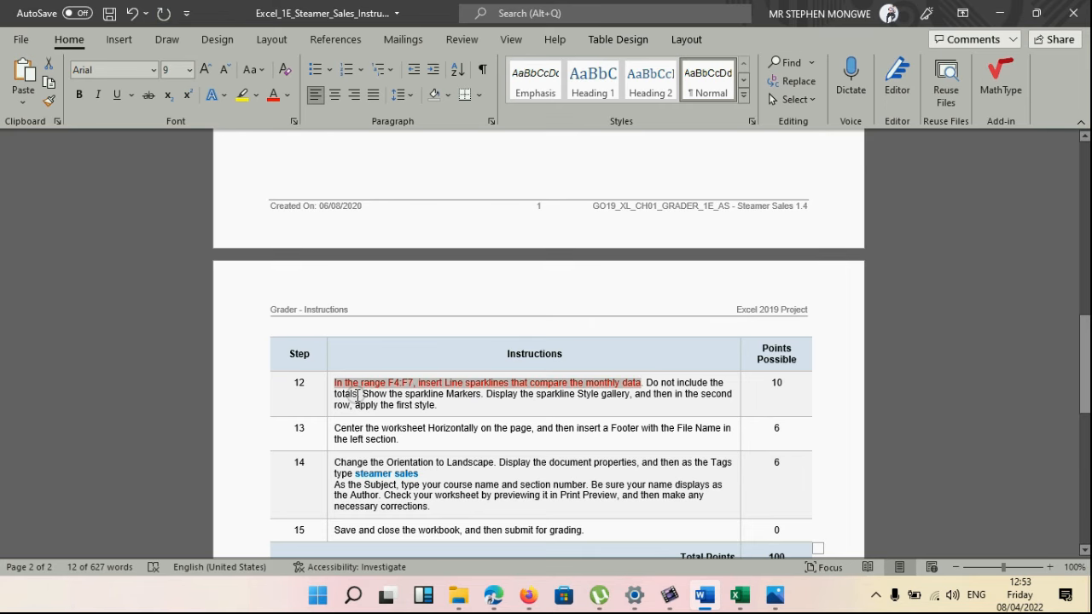
# - Review the instructions around step 12, check the sparklines in F4:F7 in Excel, and return to Word
pyautogui.scroll(3, 469, 373)
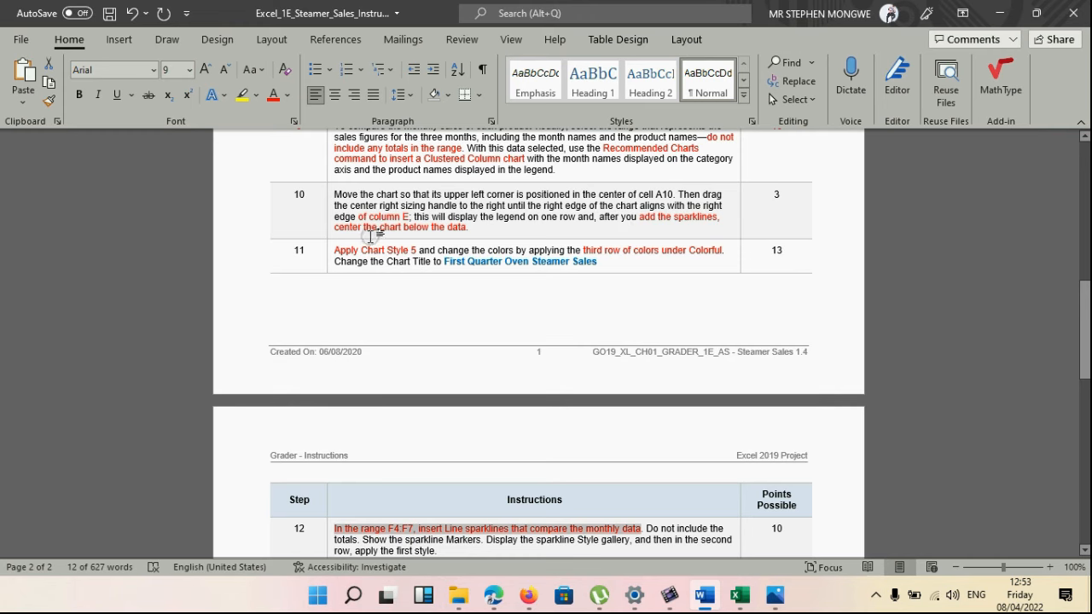
pyautogui.scroll(-3, 458, 273)
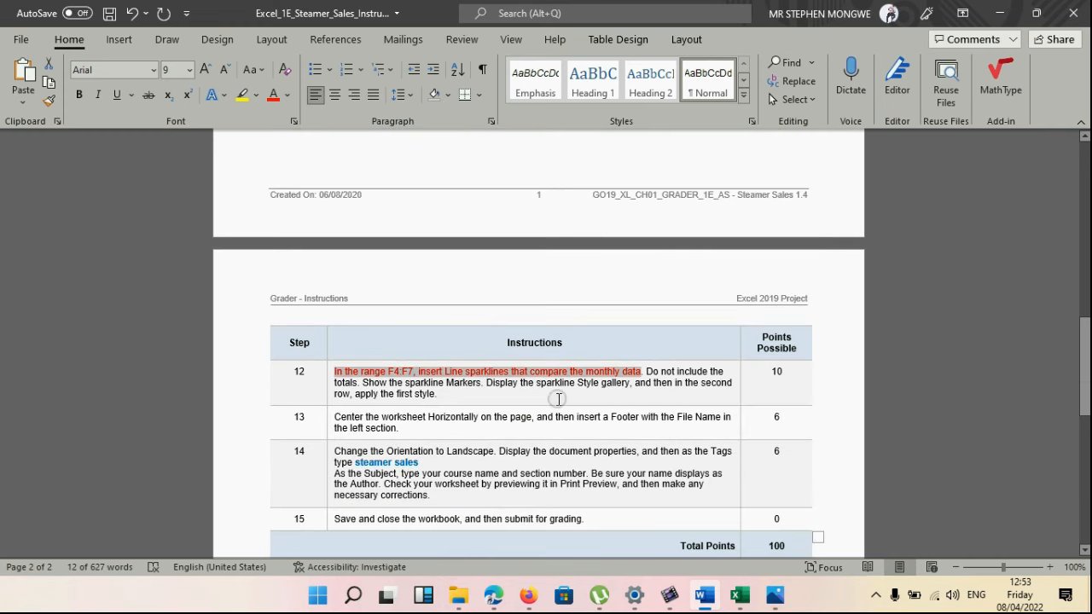
pyautogui.scroll(-1, 597, 461)
pyautogui.moveTo(740, 597)
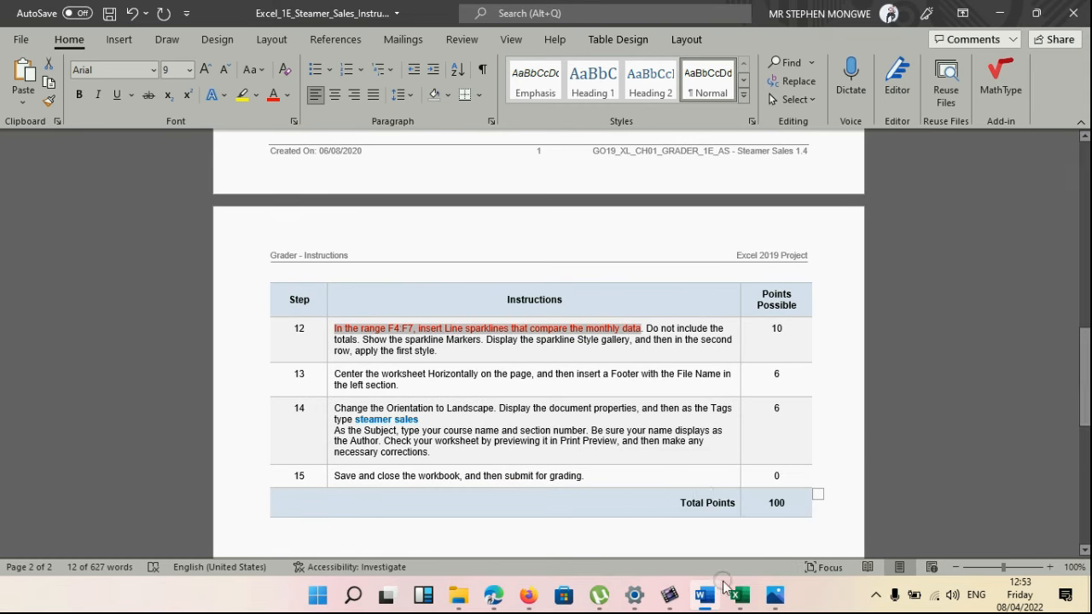
pyautogui.click(735, 597)
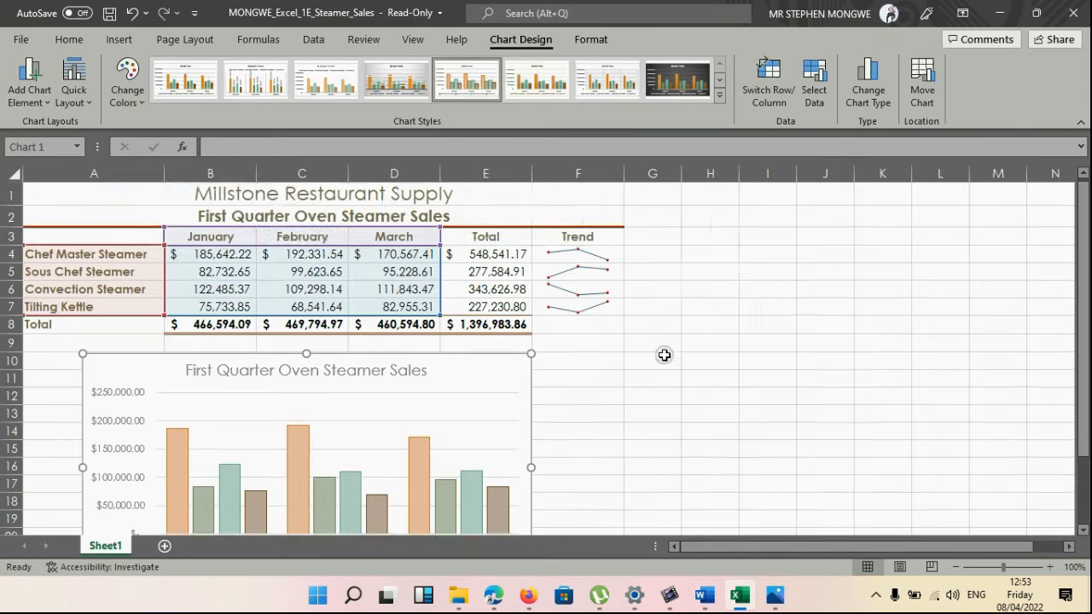
pyautogui.click(590, 258)
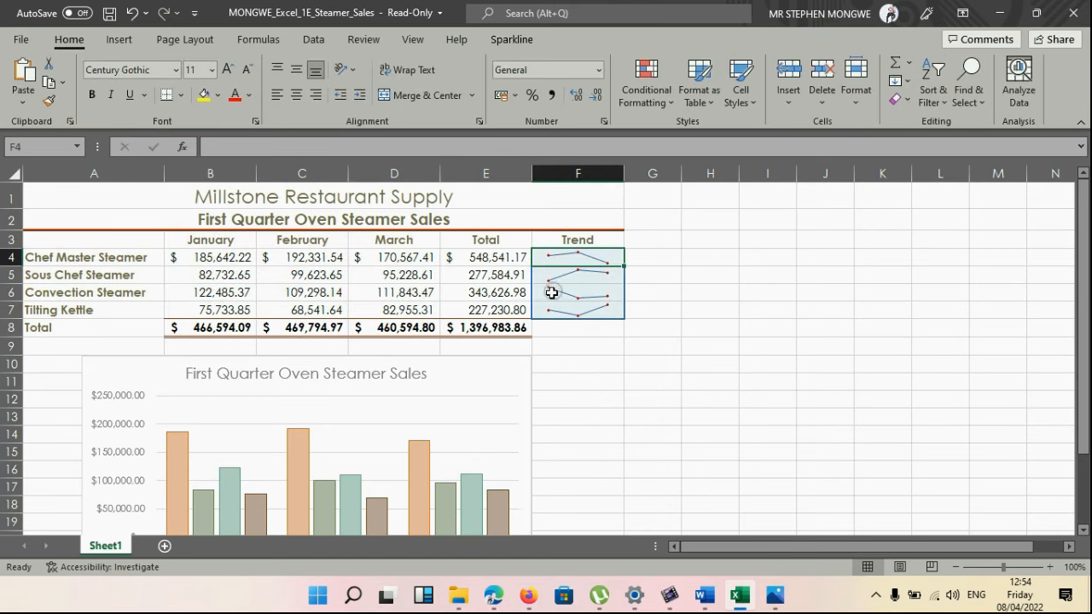
pyautogui.click(578, 307)
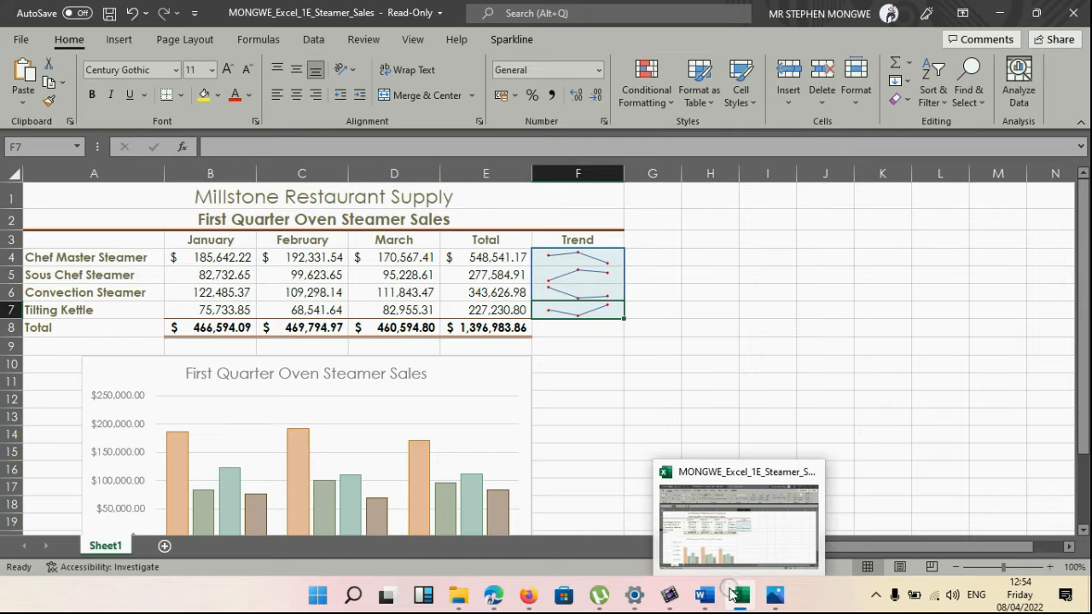
pyautogui.click(731, 594)
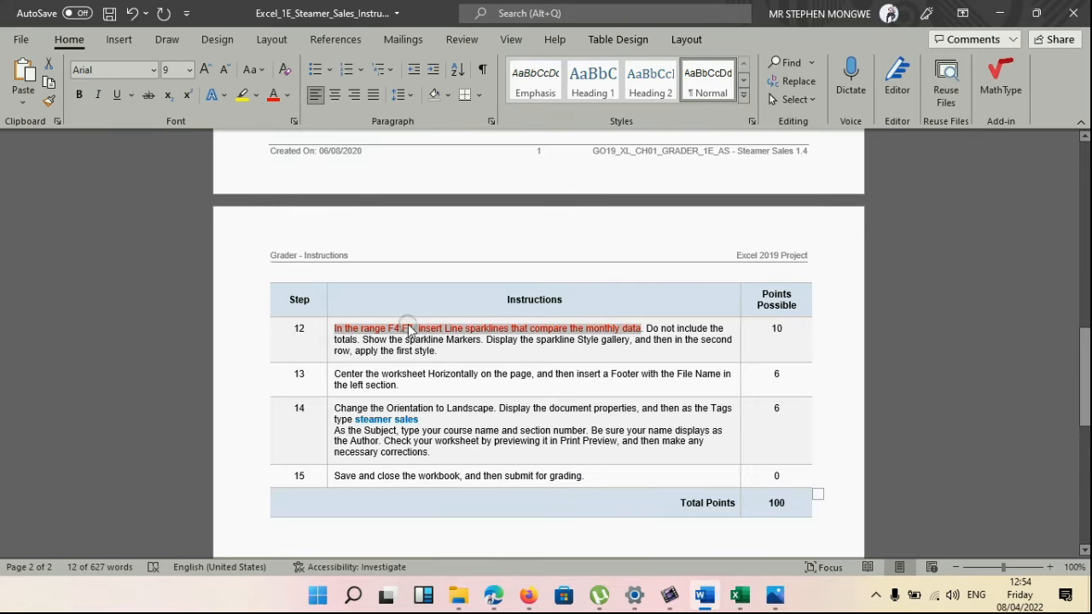
# - Color the words "sparkline Markers" in step 12 red and clear the text selection
pyautogui.click(503, 350)
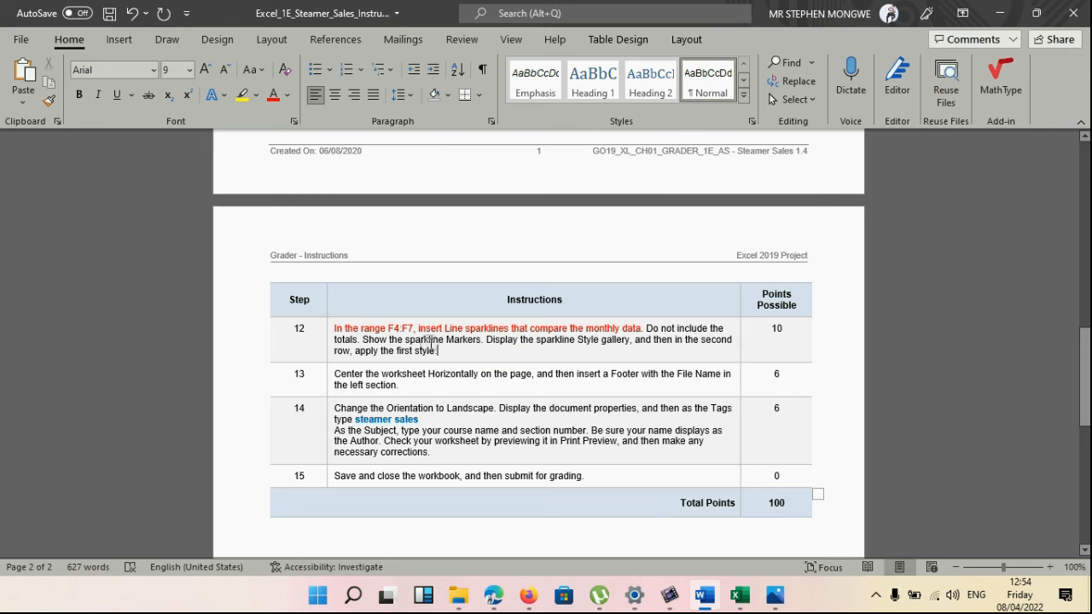
pyautogui.moveTo(405, 340); pyautogui.dragTo(481, 341)
pyautogui.click(272, 96)
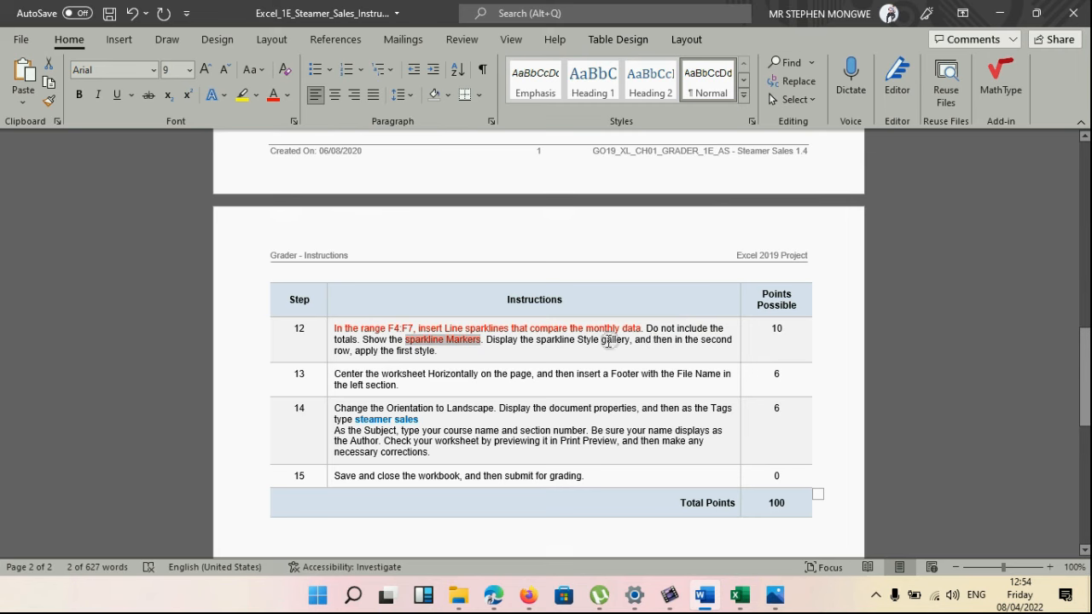
pyautogui.moveTo(492, 341); pyautogui.dragTo(700, 354)
pyautogui.click(701, 354)
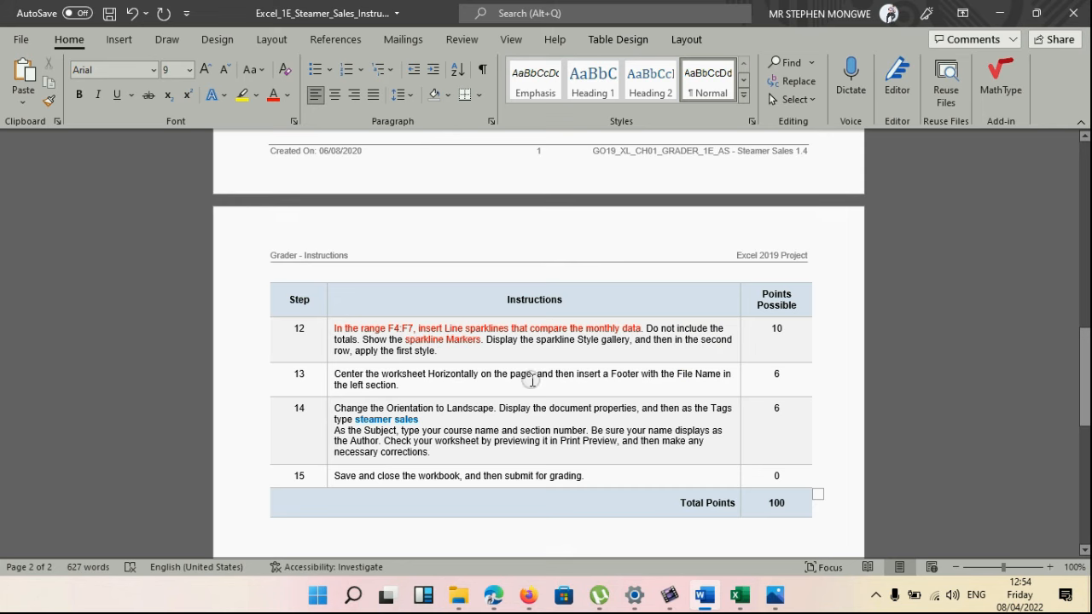
# - Switch to Excel and apply the first style in the second row of the sparkline style gallery to F4:F7
pyautogui.moveTo(739, 596)
pyautogui.click(731, 559)
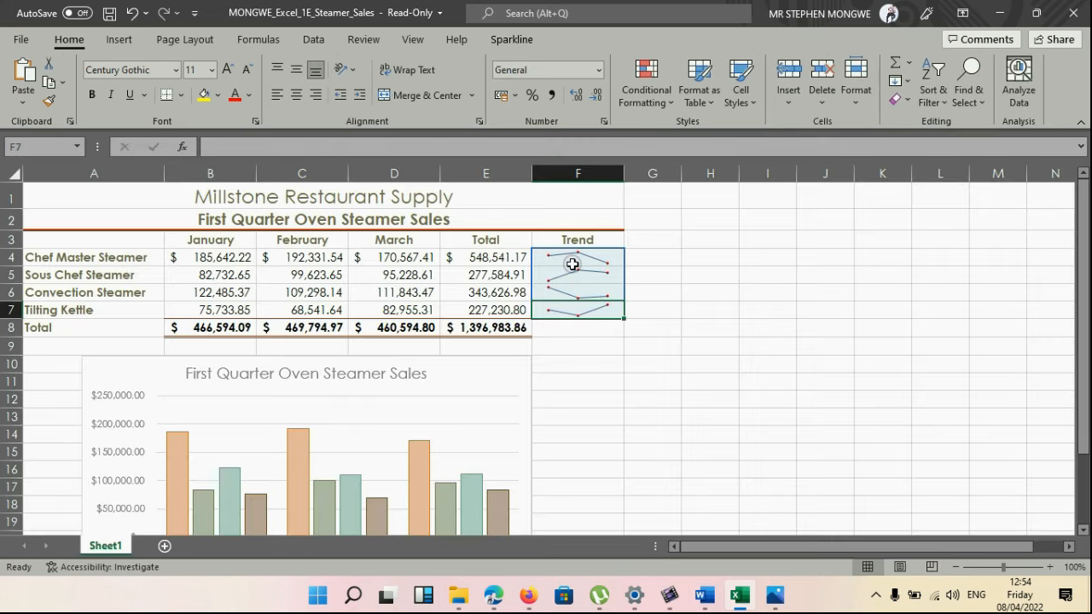
pyautogui.click(499, 41)
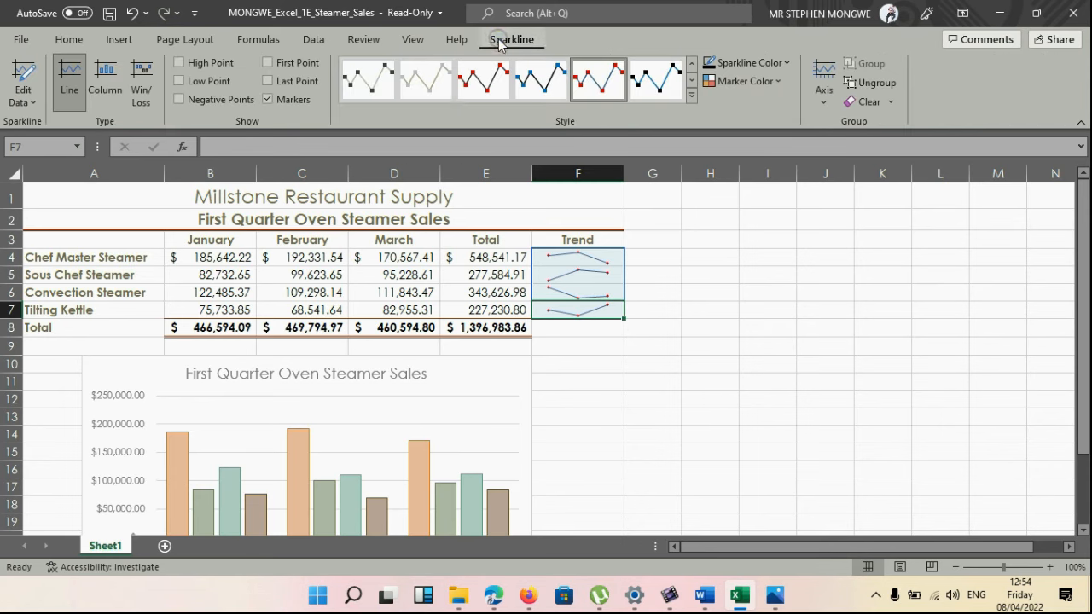
pyautogui.click(692, 97)
pyautogui.click(376, 83)
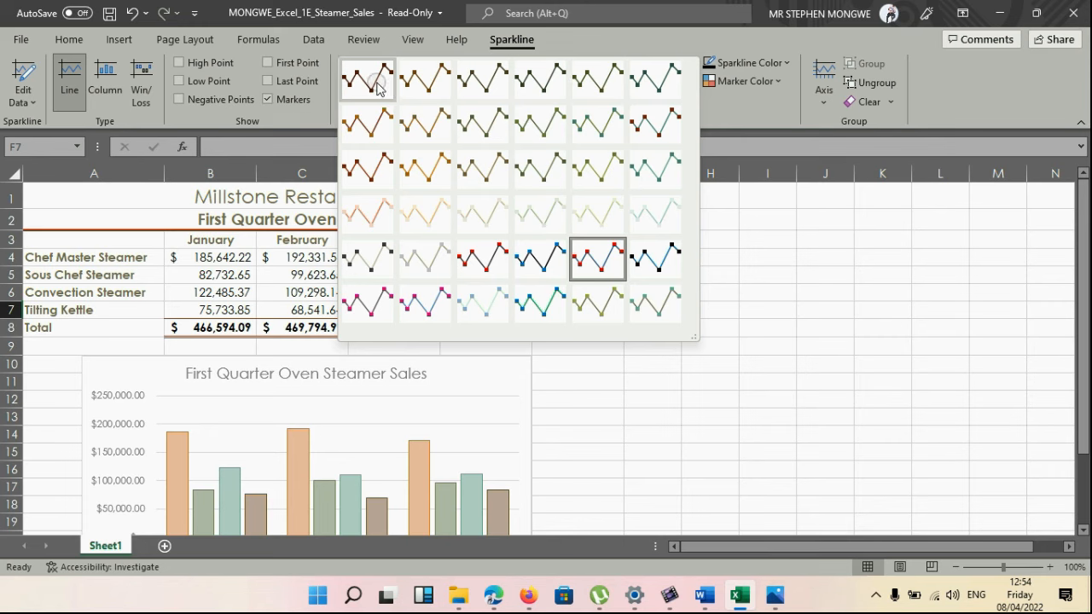
pyautogui.click(363, 127)
pyautogui.click(641, 379)
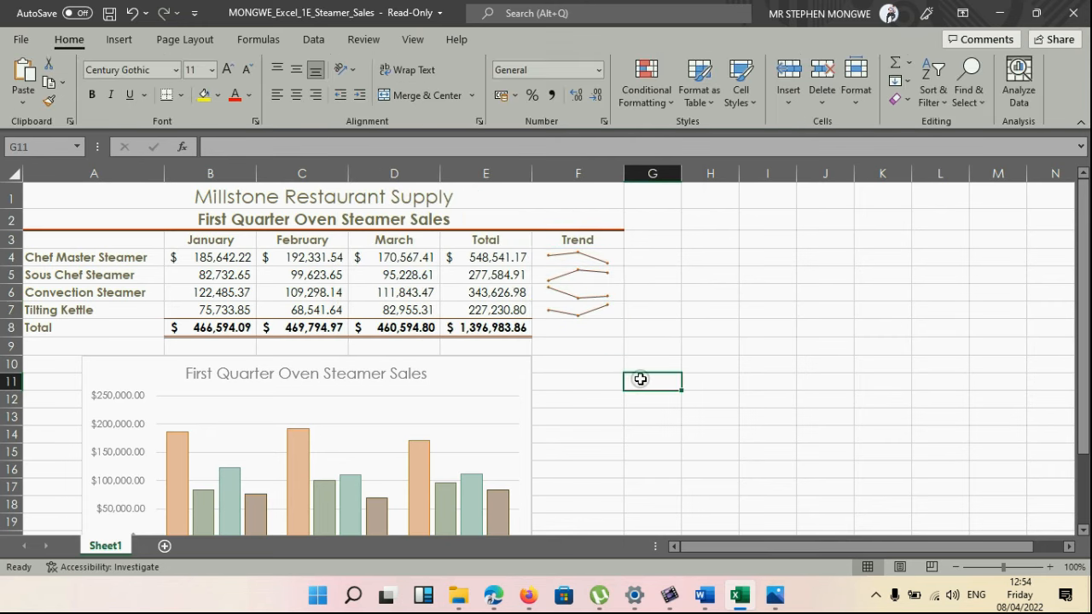
# - Switch to Photos and examine the sparklines in the Trend column of the final result image up close
pyautogui.moveTo(774, 594)
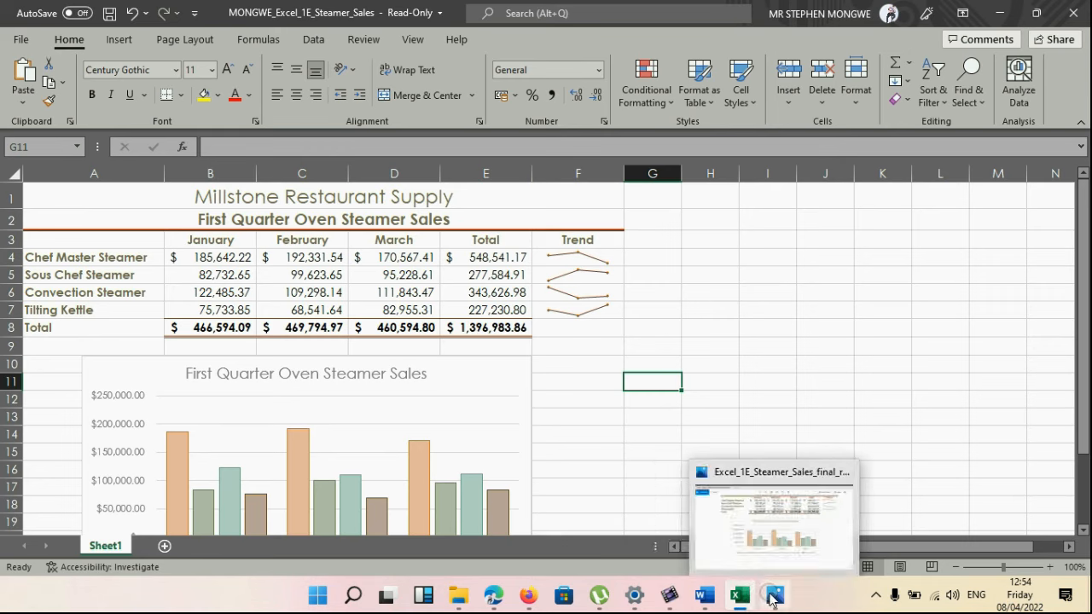
pyautogui.click(777, 537)
pyautogui.scroll(2, 813, 408)
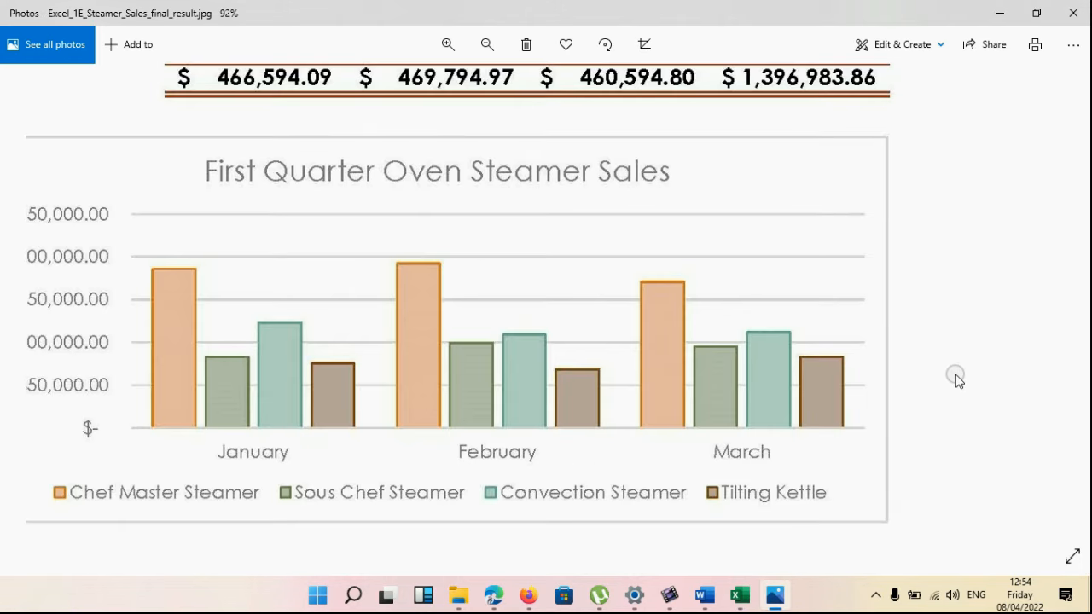
pyautogui.moveTo(955, 380); pyautogui.dragTo(844, 580)
pyautogui.moveTo(909, 354); pyautogui.dragTo(782, 428)
pyautogui.scroll(3, 779, 431)
pyautogui.moveTo(854, 346); pyautogui.dragTo(777, 410)
pyautogui.moveTo(745, 594)
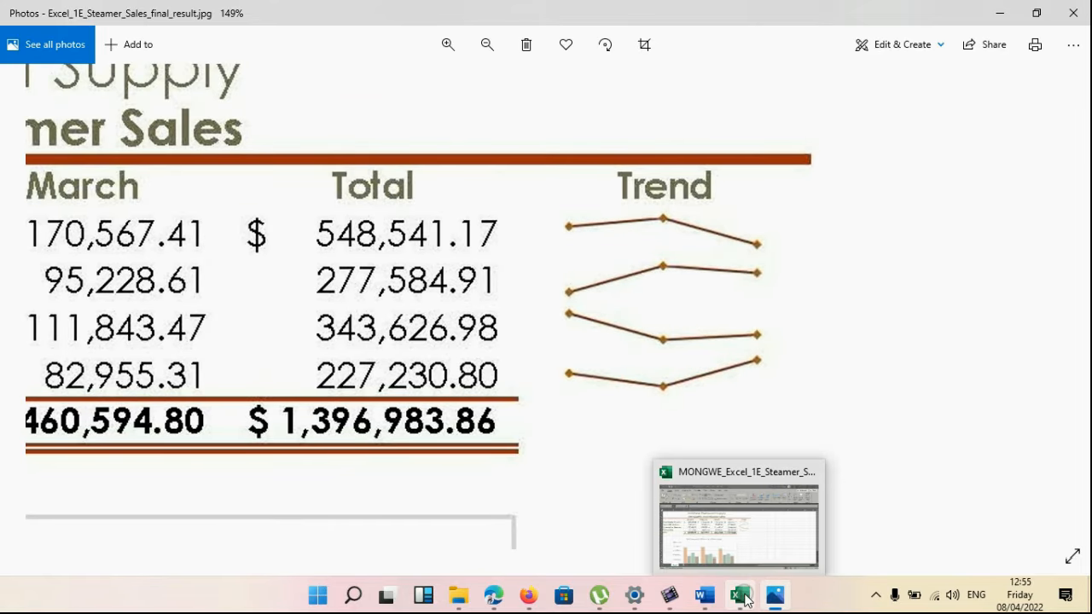
# - Return to Excel and compare the sparklines in F4:F7 closely with the final result image in Photos
pyautogui.click(758, 553)
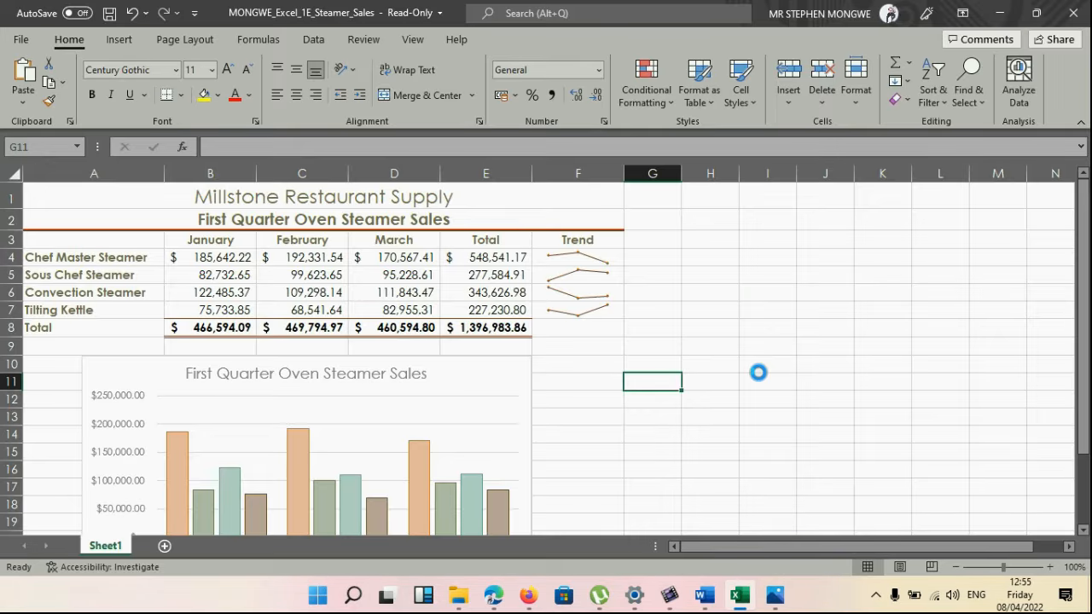
pyautogui.scroll(10, 758, 373)
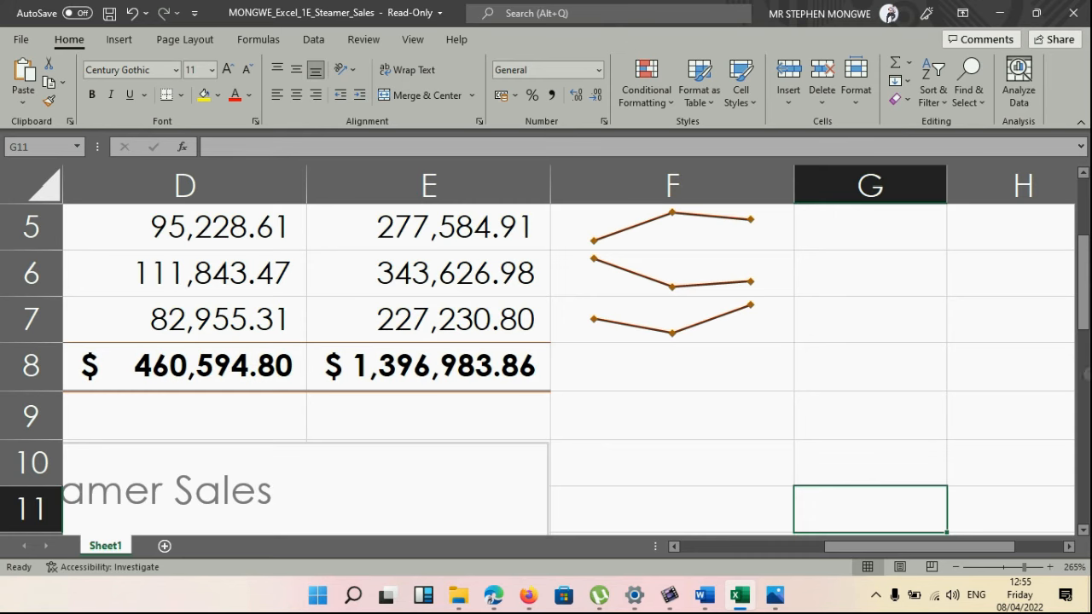
pyautogui.moveTo(1085, 314); pyautogui.dragTo(1083, 287)
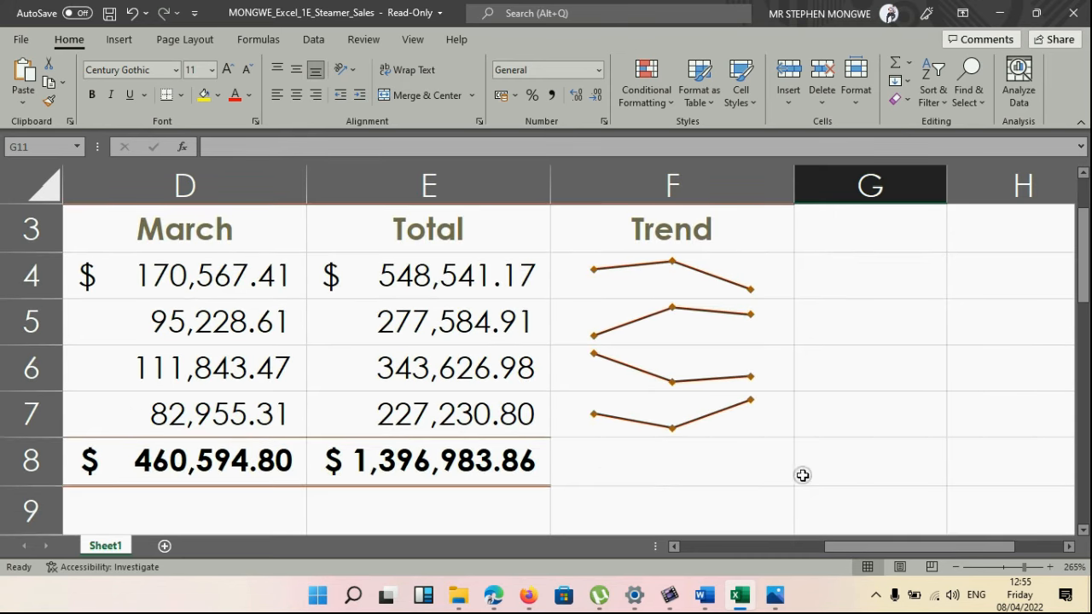
pyautogui.moveTo(738, 602)
pyautogui.moveTo(774, 594)
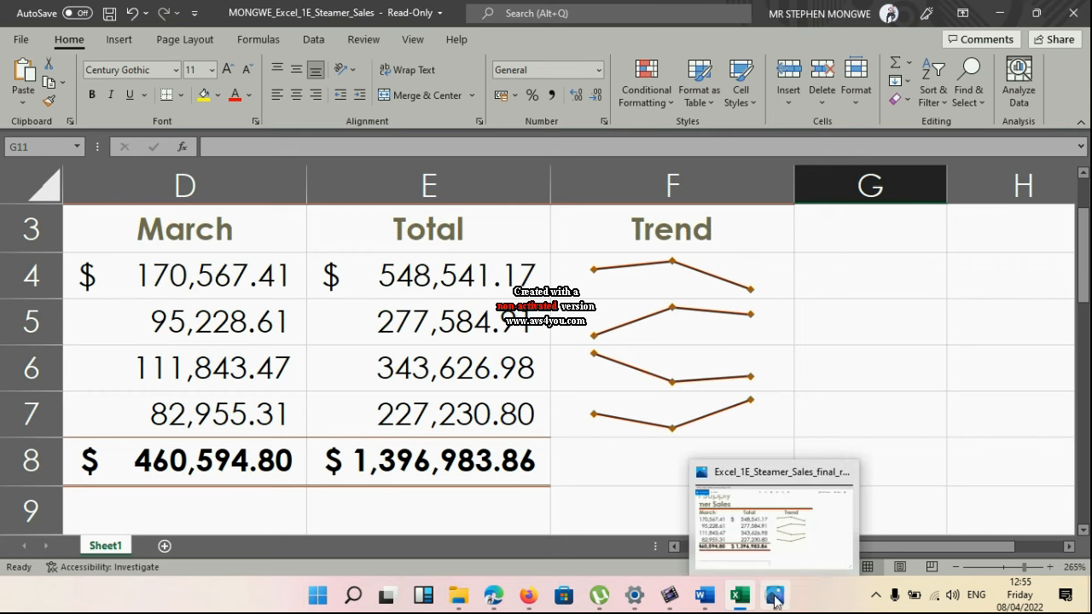
pyautogui.click(805, 544)
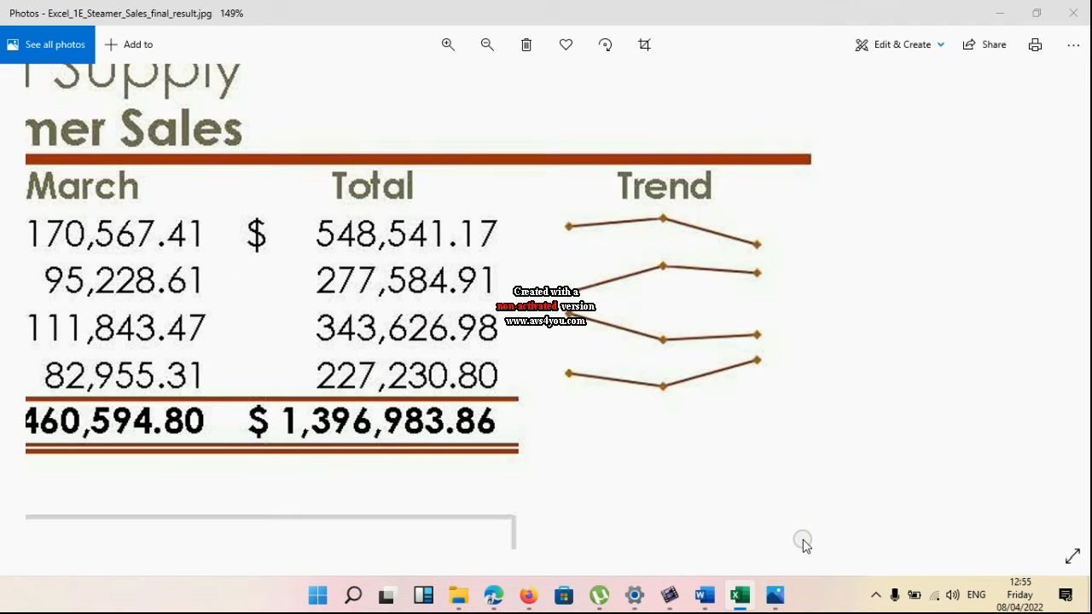
pyautogui.moveTo(747, 601)
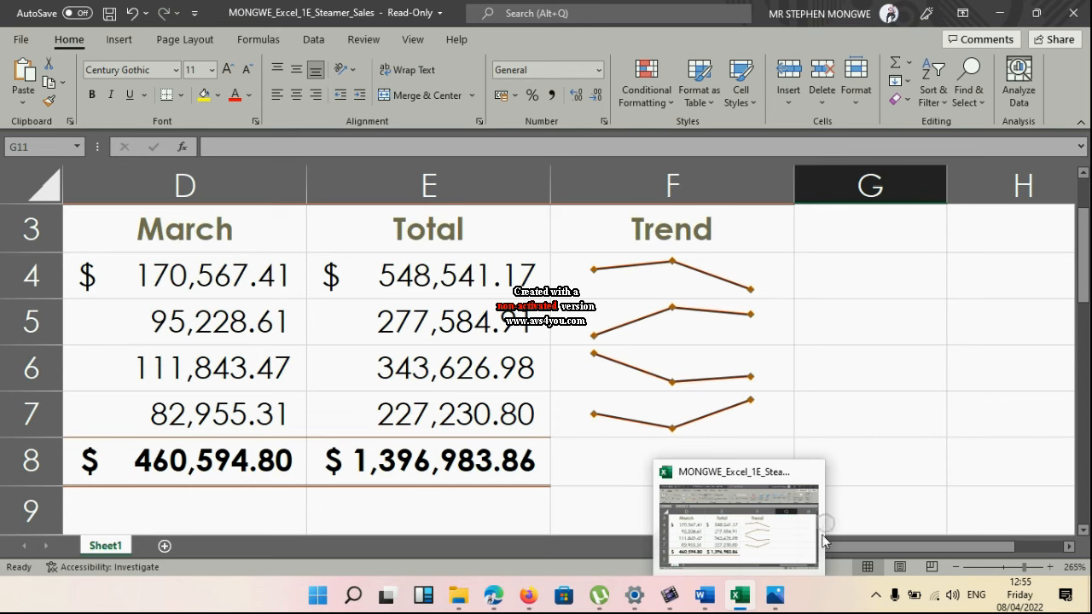
pyautogui.moveTo(781, 602)
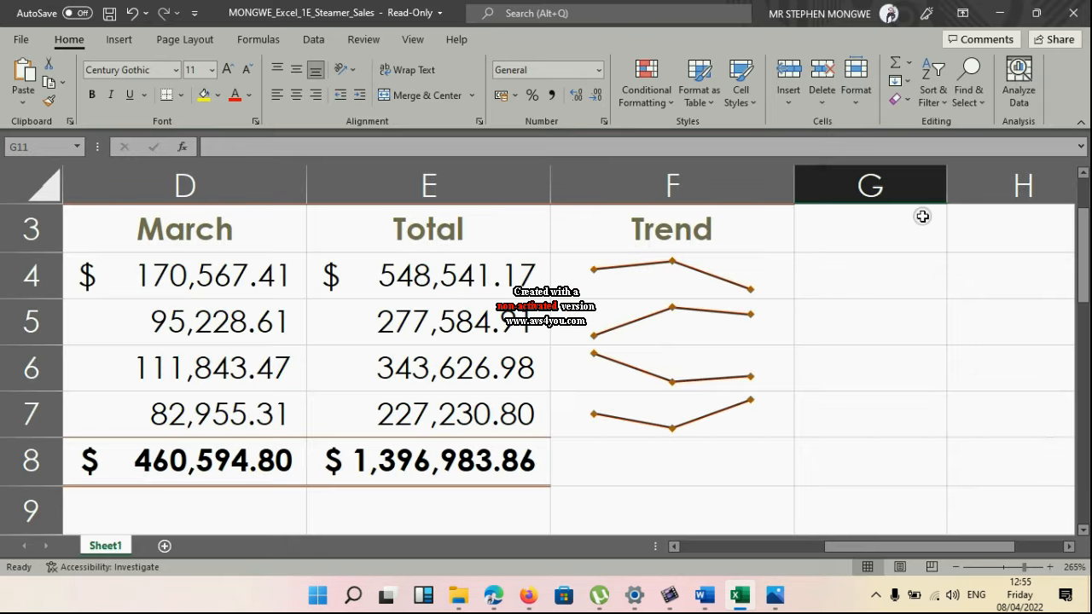
pyautogui.click(775, 594)
pyautogui.scroll(-5, 930, 190)
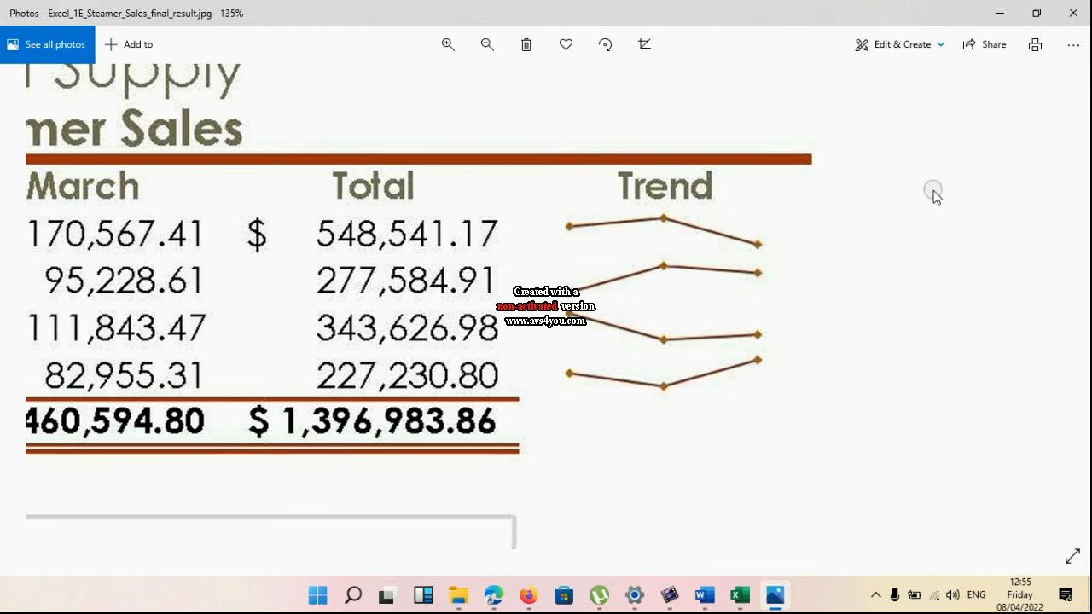
pyautogui.moveTo(739, 595)
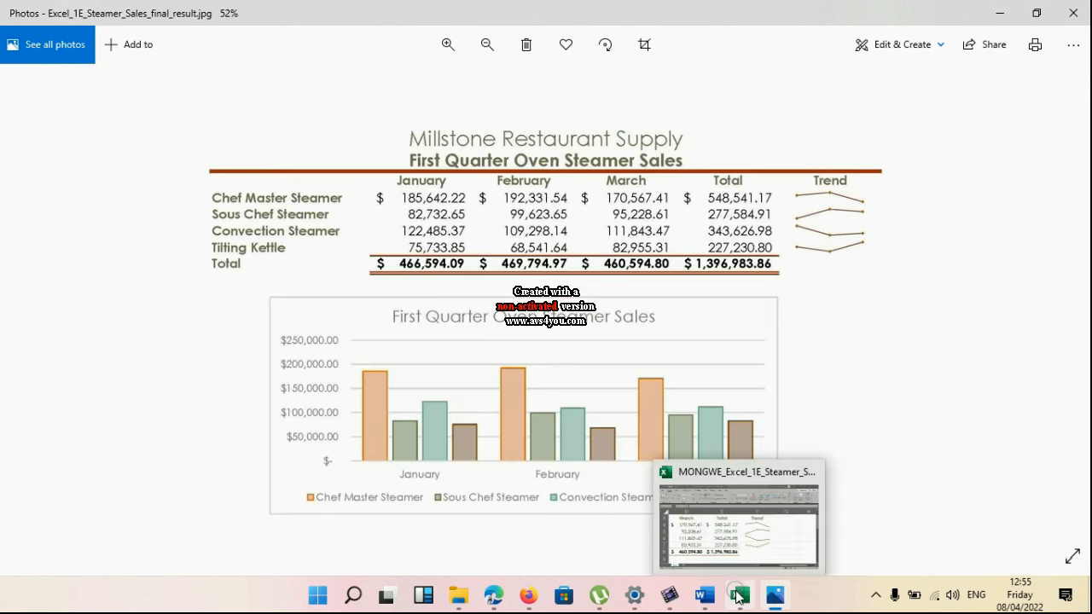
pyautogui.click(752, 529)
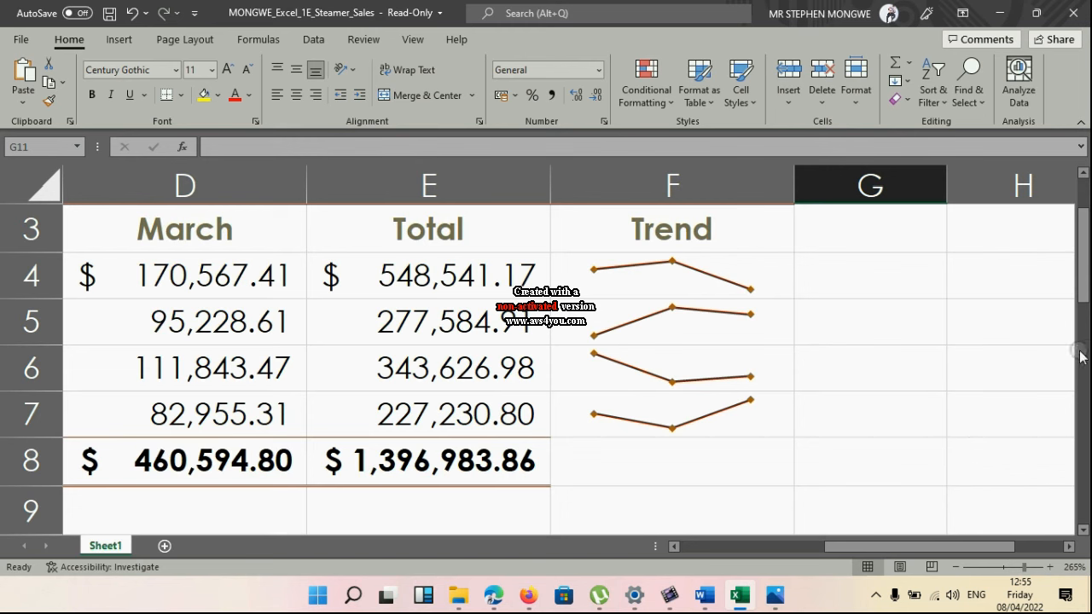
# - Look over the whole sales table in the worksheet and switch to Word to read the remaining instructions
pyautogui.keyDown('ctrl'); pyautogui.scroll(-11, 993, 377); pyautogui.keyUp('ctrl')
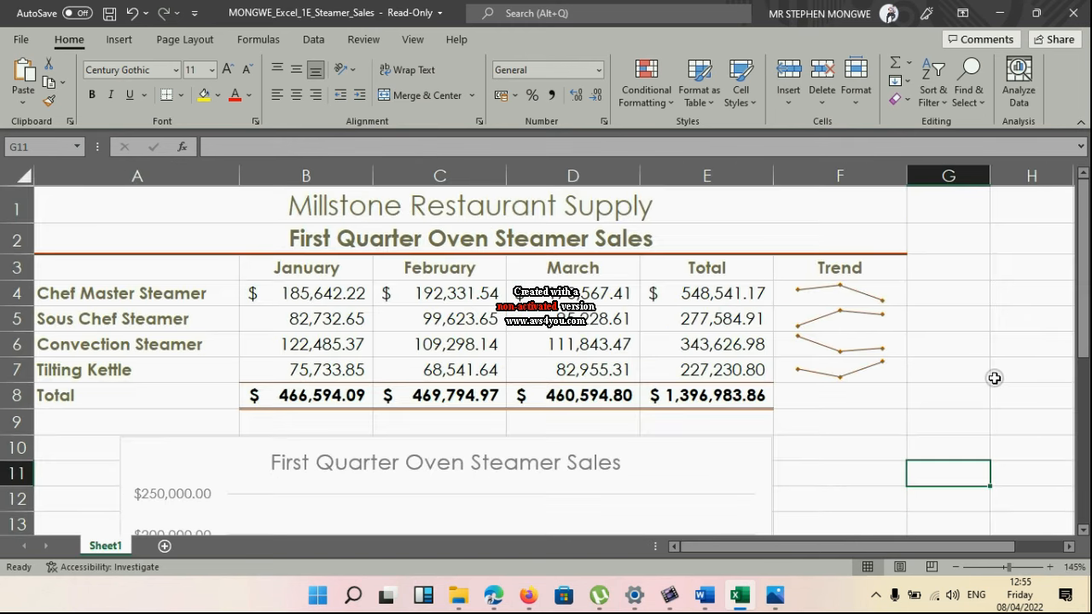
pyautogui.scroll(-1, 994, 378)
pyautogui.scroll(2, 992, 378)
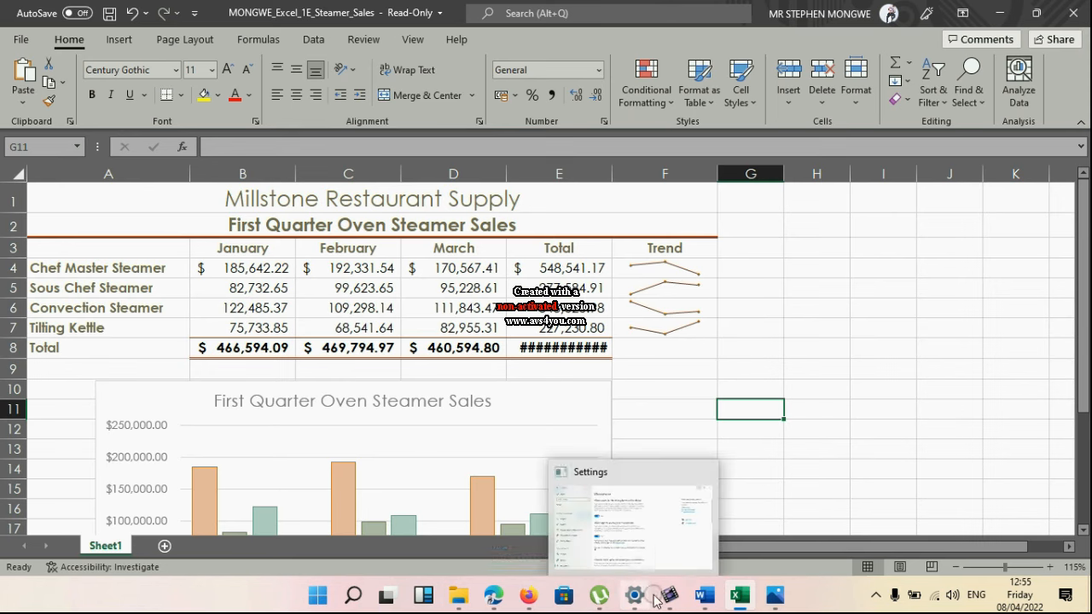
pyautogui.moveTo(714, 600)
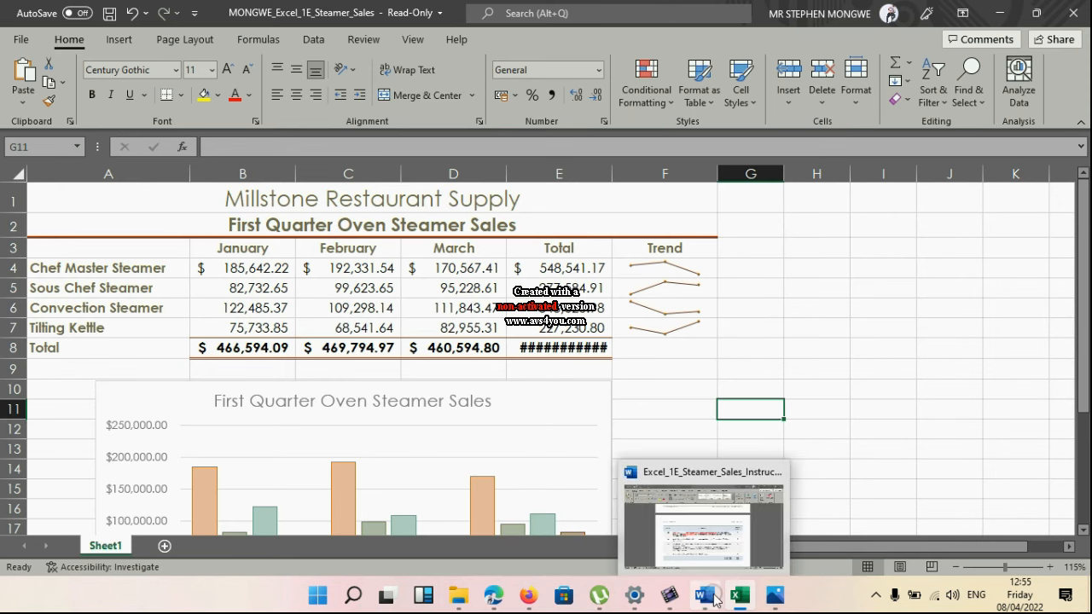
pyautogui.click(701, 550)
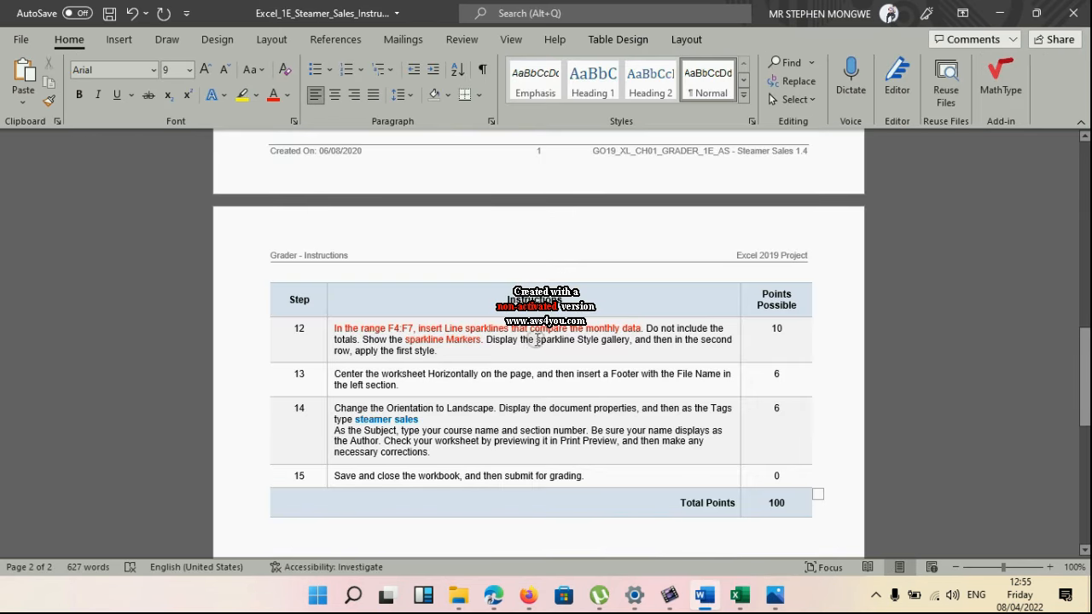
# - Color the points value 10 for step 12 red in the instructions table
pyautogui.scroll(-1, 665, 373)
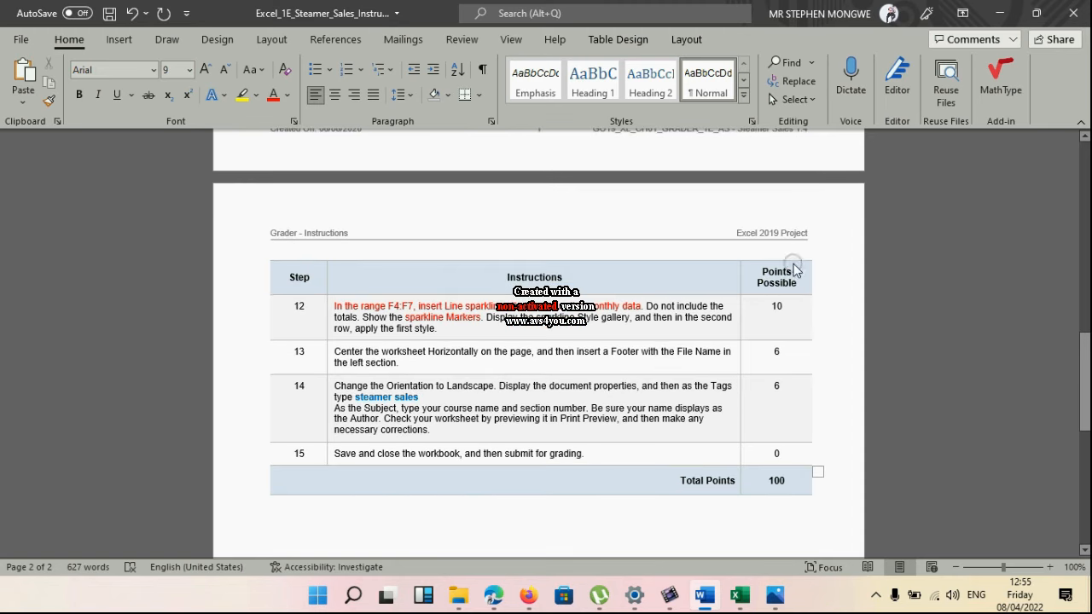
pyautogui.doubleClick(778, 305)
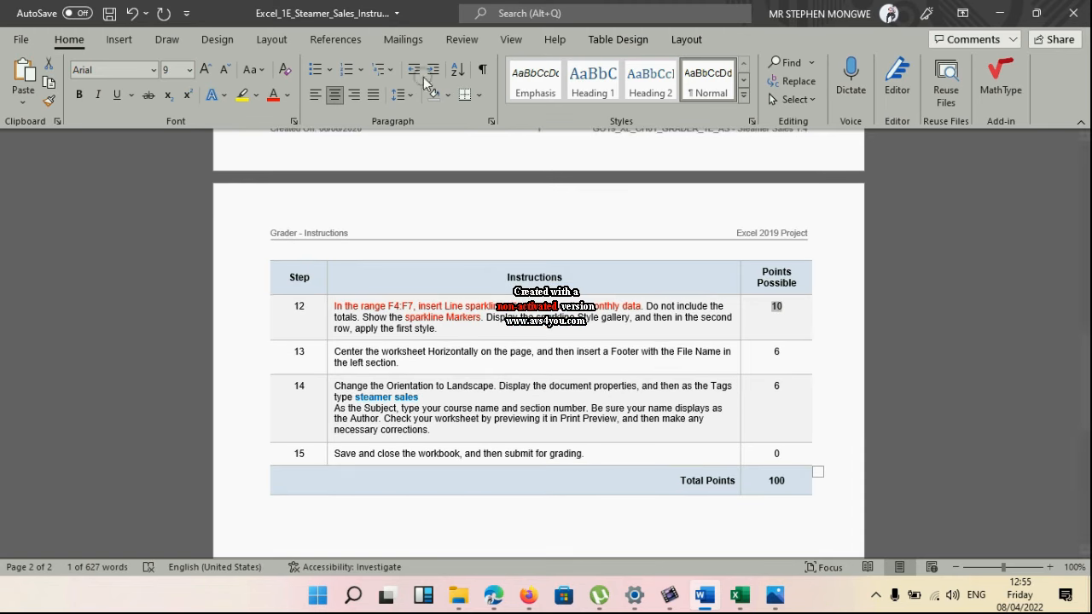
pyautogui.click(268, 98)
# - Color the step numbers and the points values of steps 10 and 11 red in the instructions table
pyautogui.scroll(6, 500, 256)
pyautogui.click(777, 241)
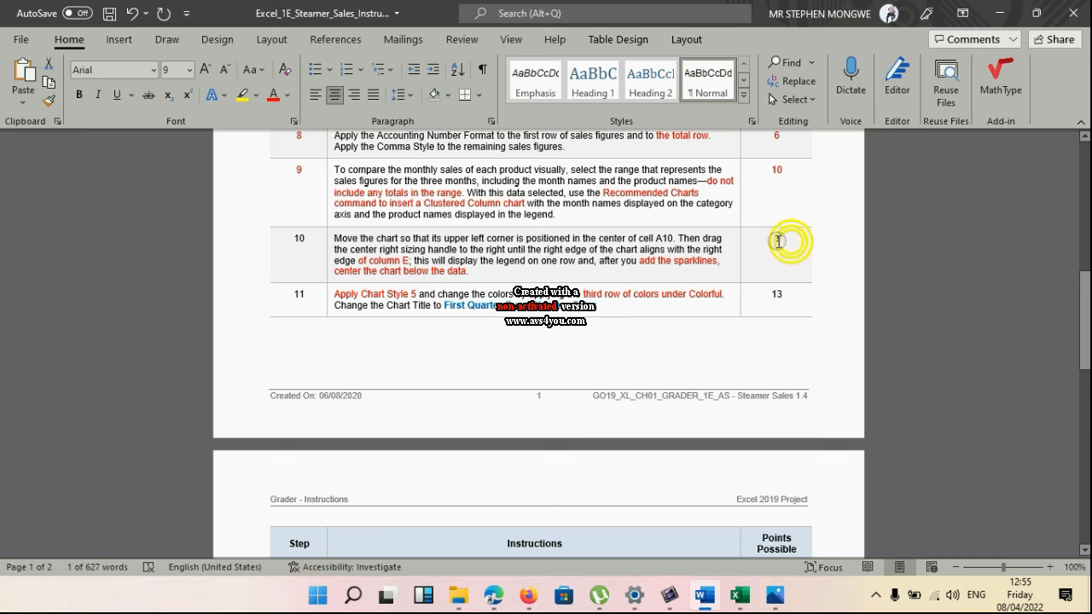
pyautogui.moveTo(778, 241); pyautogui.dragTo(788, 307)
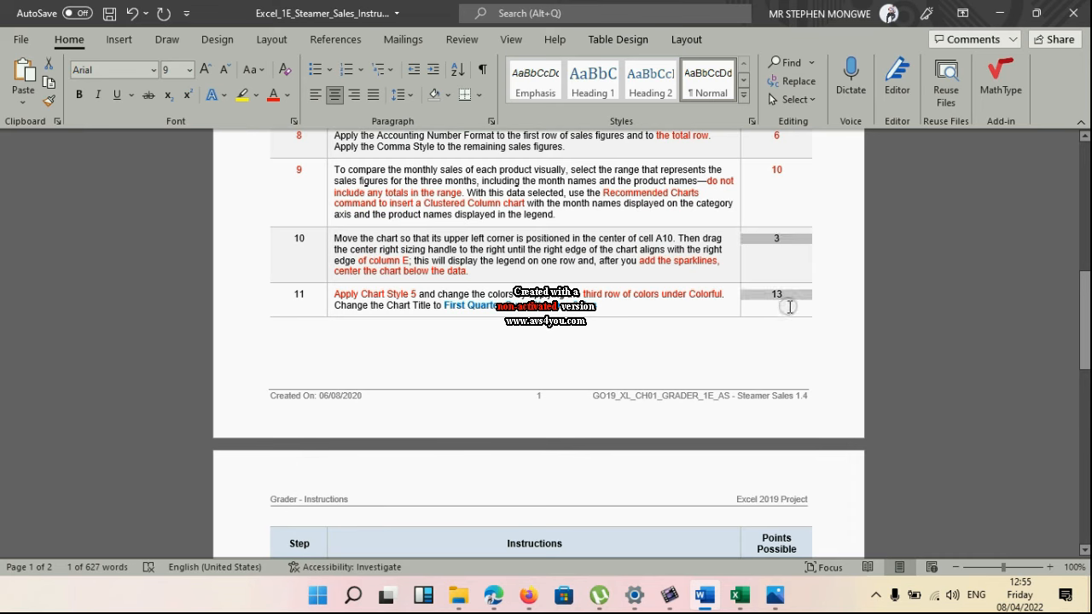
pyautogui.click(270, 95)
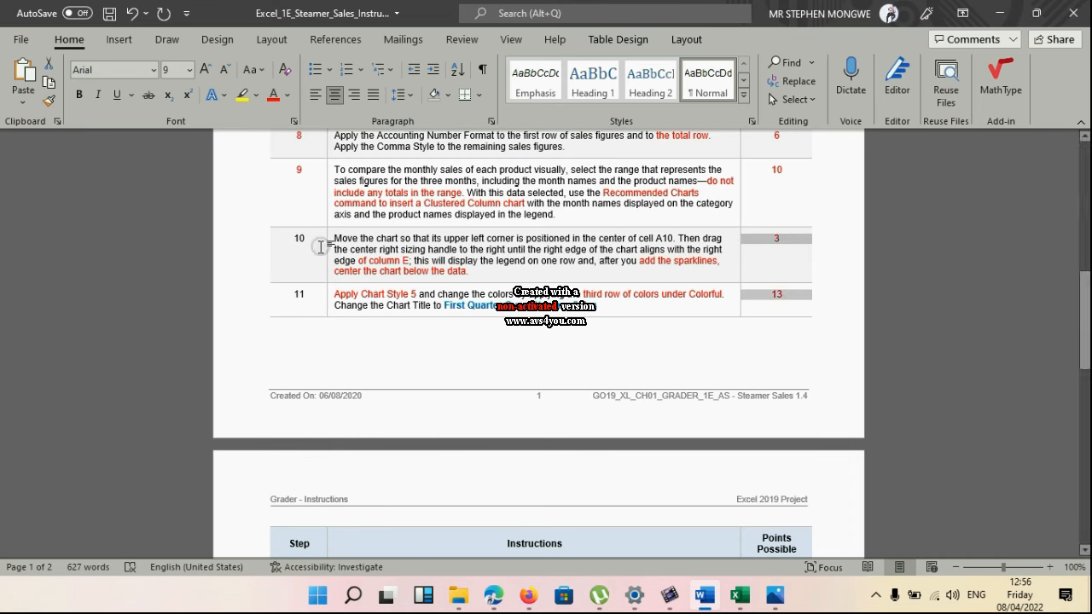
pyautogui.moveTo(294, 238); pyautogui.dragTo(298, 294)
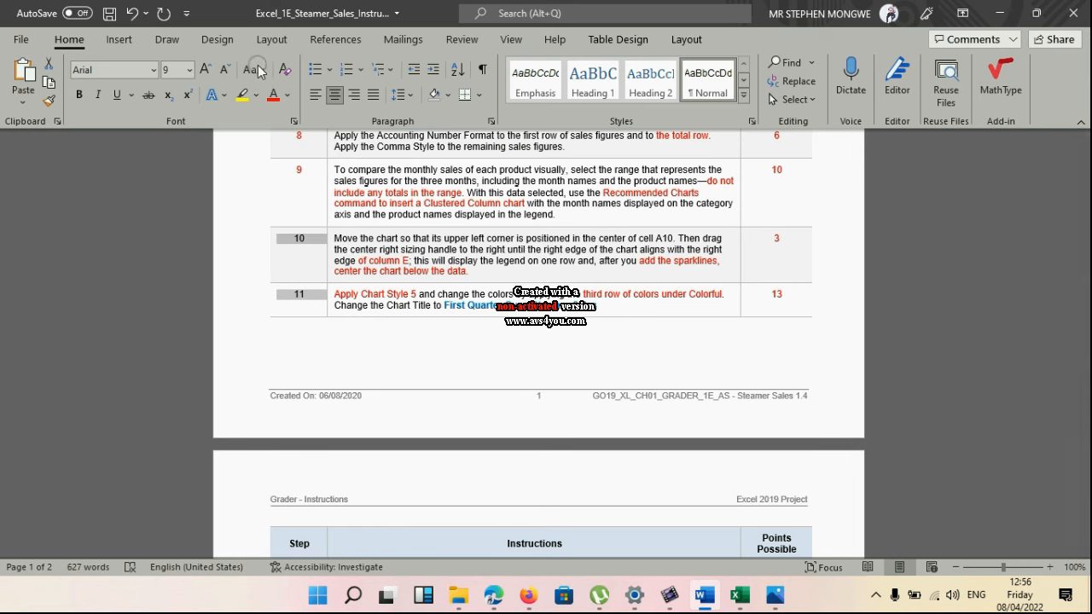
pyautogui.click(271, 95)
# - Color step number 12 red, along with step 13's phrases "Center the worksheet Horizontally on the page" and "Footer with the File Name in the left section"
pyautogui.scroll(-5, 764, 281)
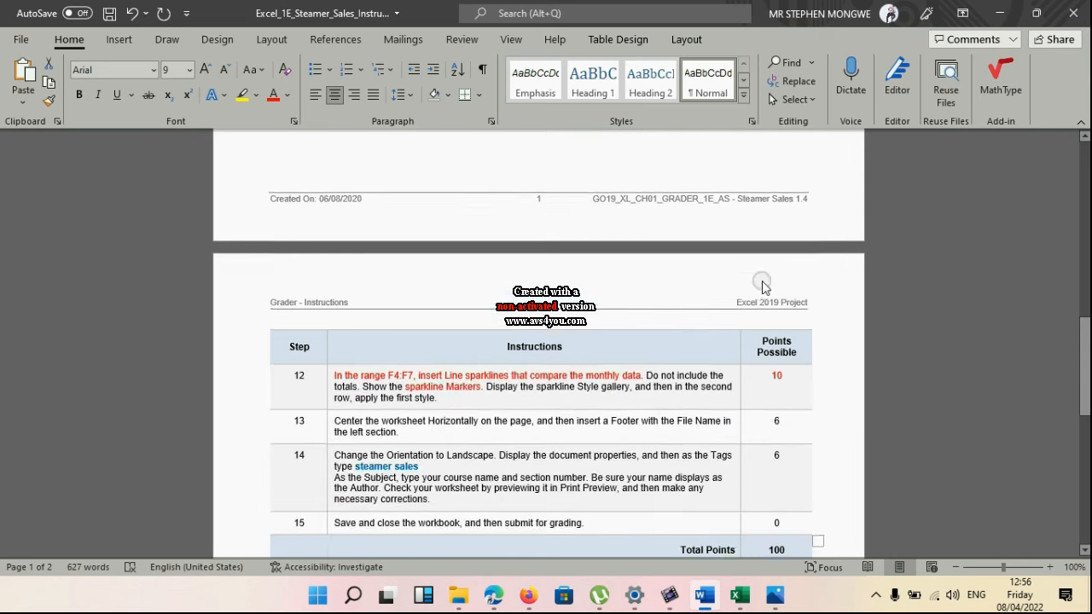
pyautogui.doubleClick(297, 341)
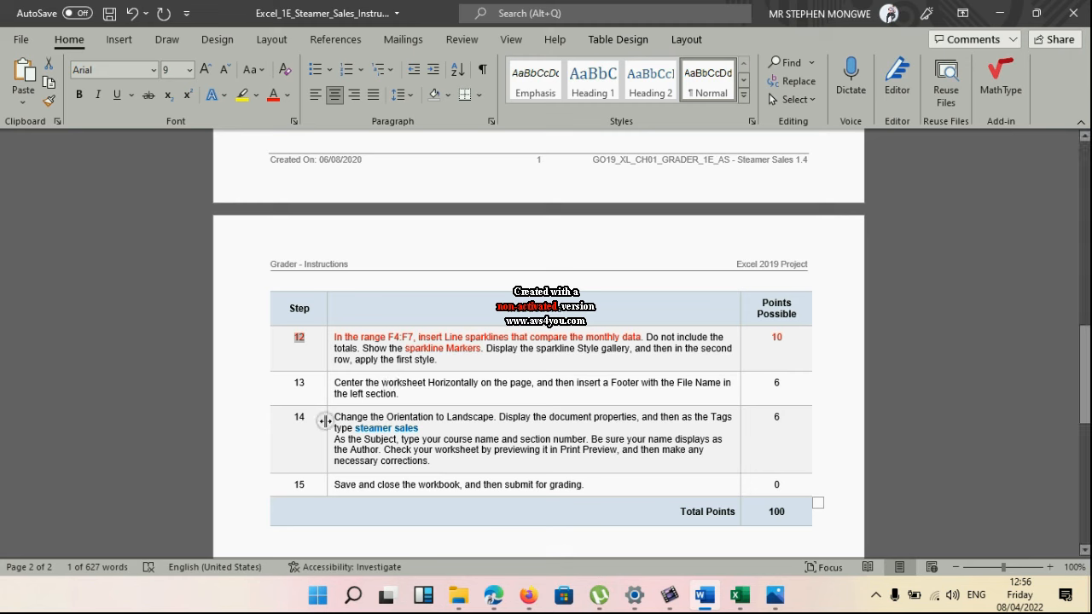
pyautogui.moveTo(335, 383); pyautogui.dragTo(532, 386)
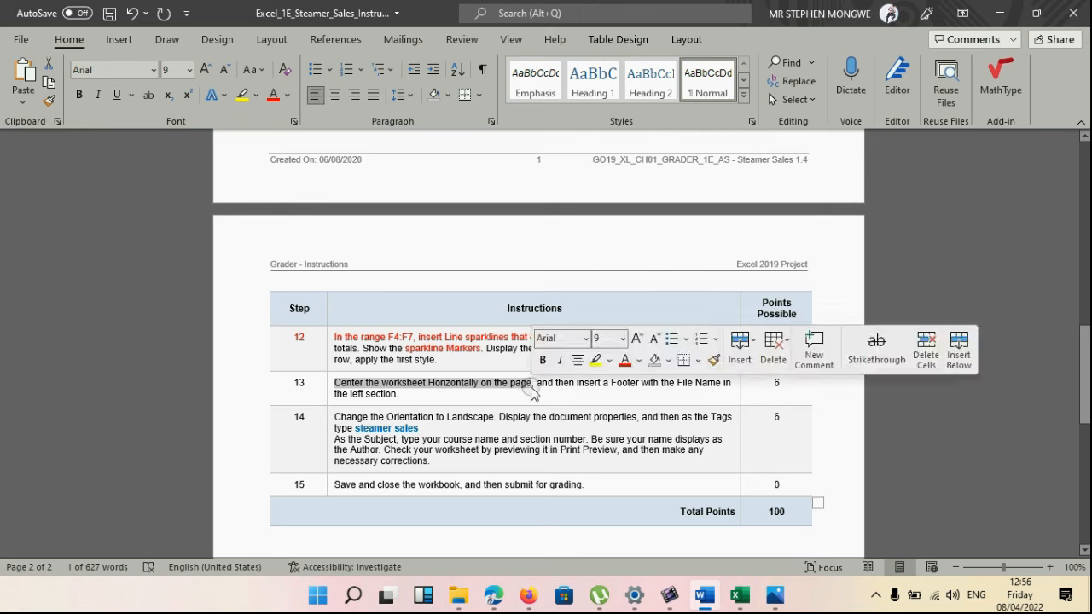
pyautogui.click(275, 99)
pyautogui.moveTo(742, 595)
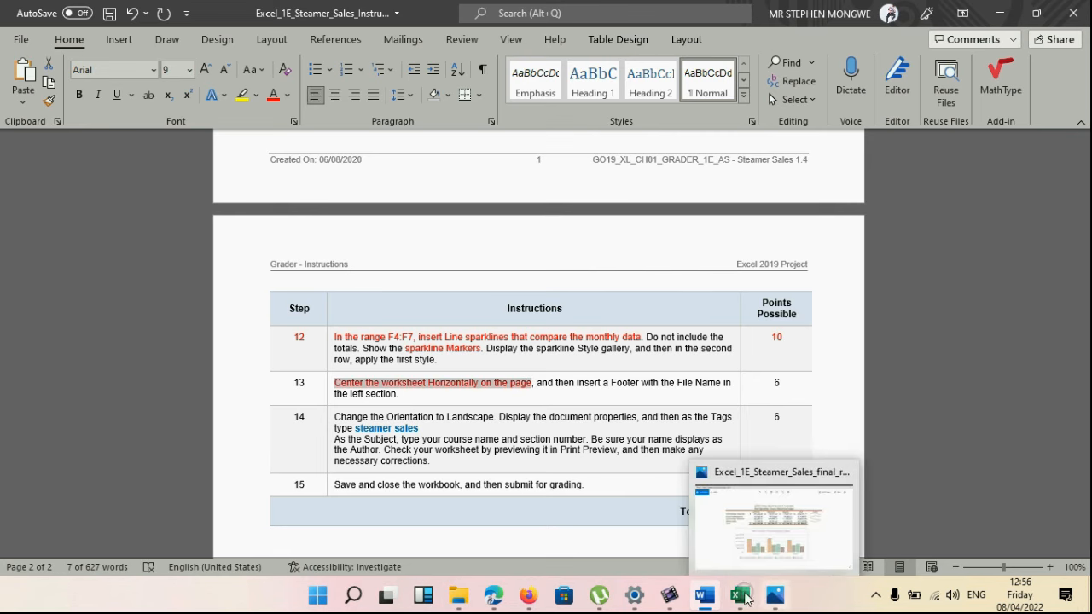
pyautogui.moveTo(616, 386); pyautogui.dragTo(725, 396)
pyautogui.click(273, 96)
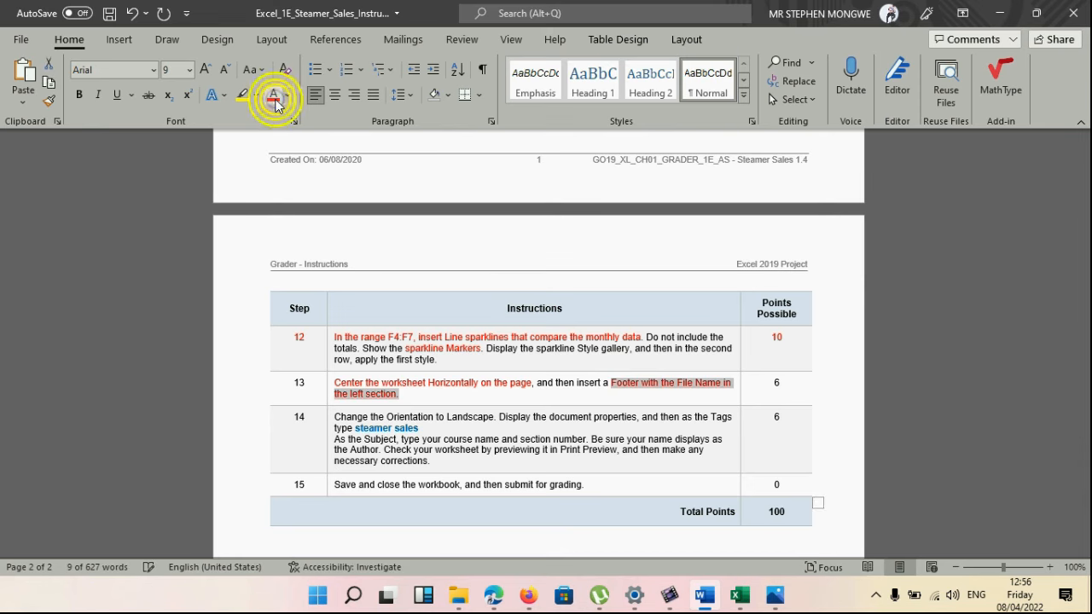
# - Switch to the Excel sales workbook and set Sheet1 to be centered horizontally on the printed page in the page setup
pyautogui.moveTo(739, 594)
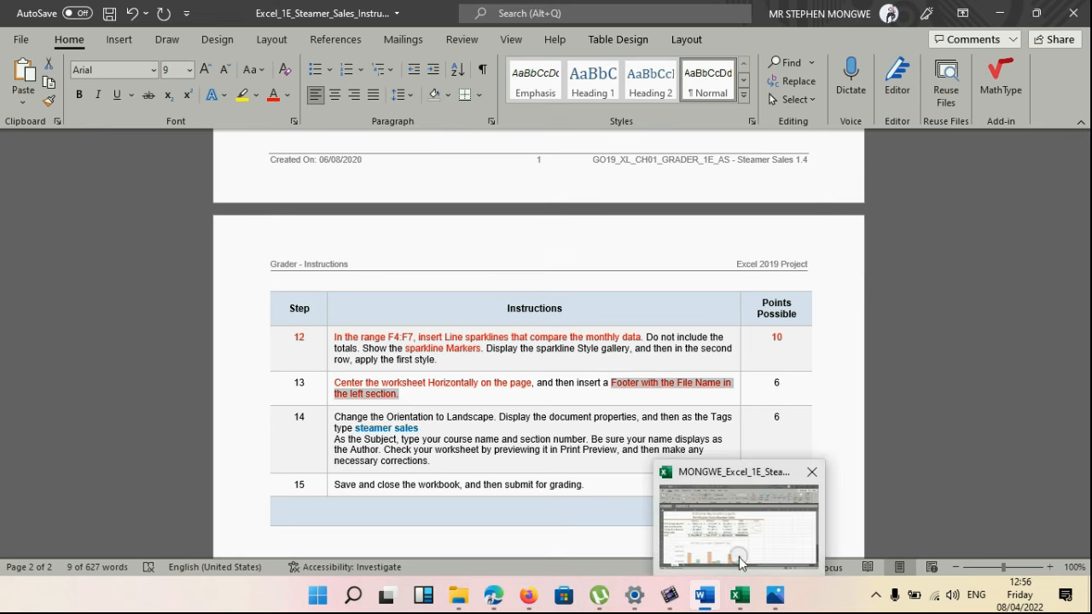
pyautogui.click(739, 560)
pyautogui.click(184, 40)
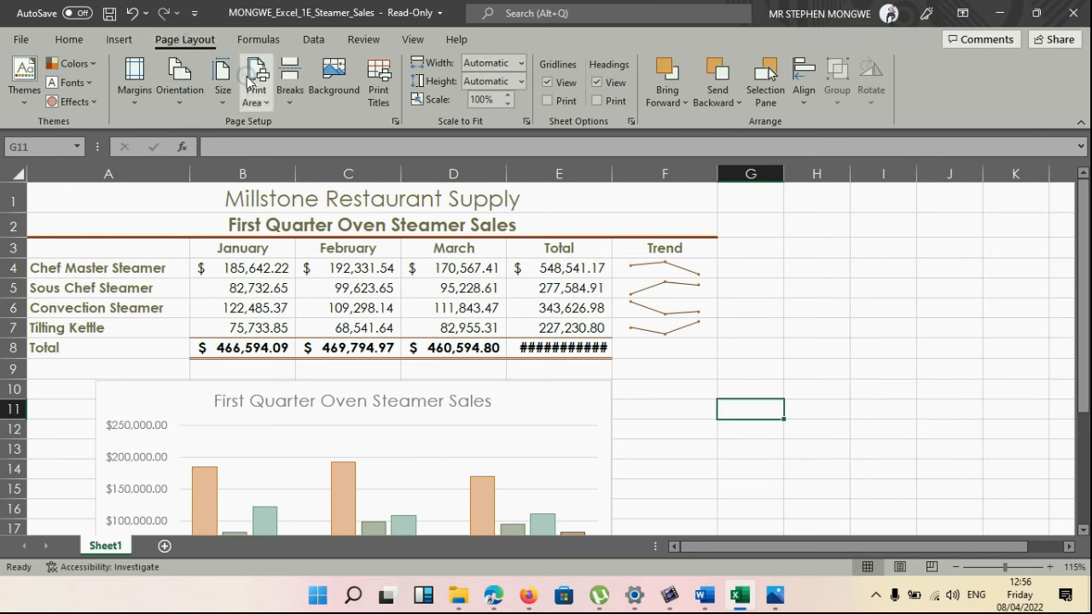
pyautogui.click(394, 121)
pyautogui.click(395, 121)
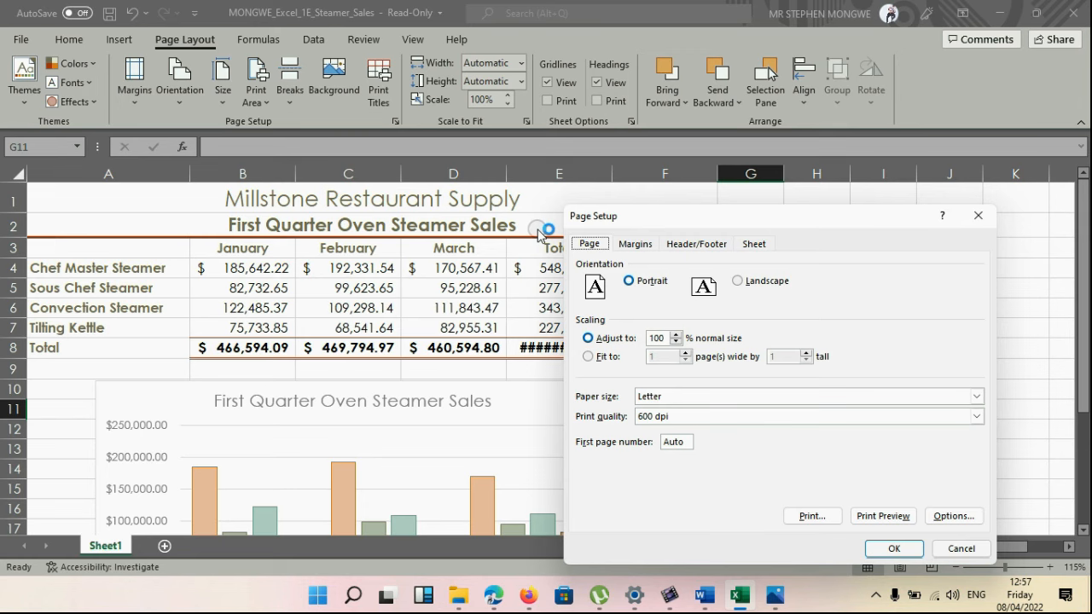
pyautogui.click(633, 244)
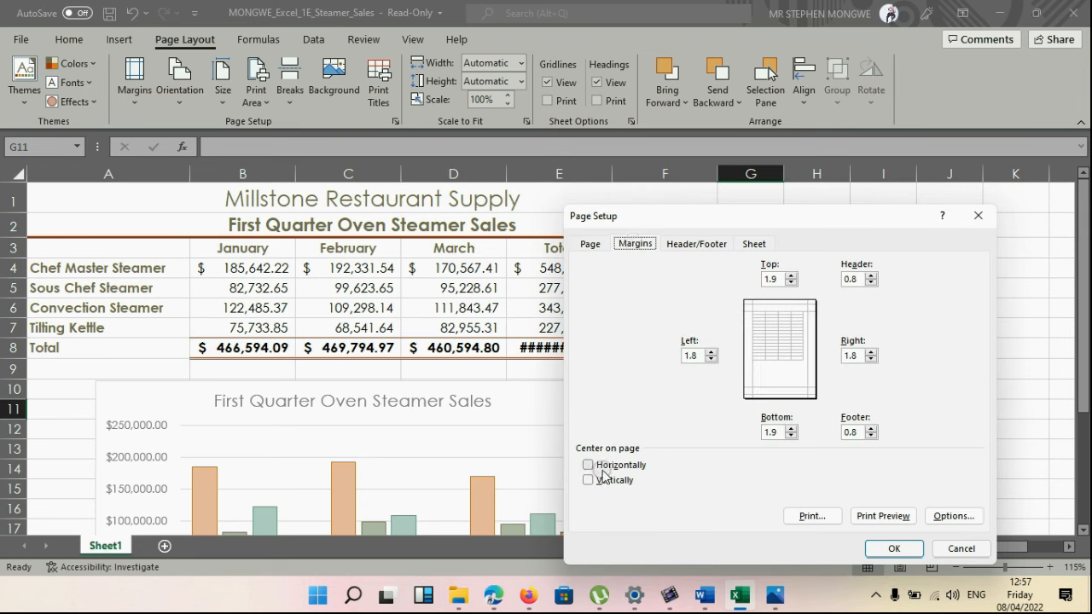
pyautogui.click(589, 465)
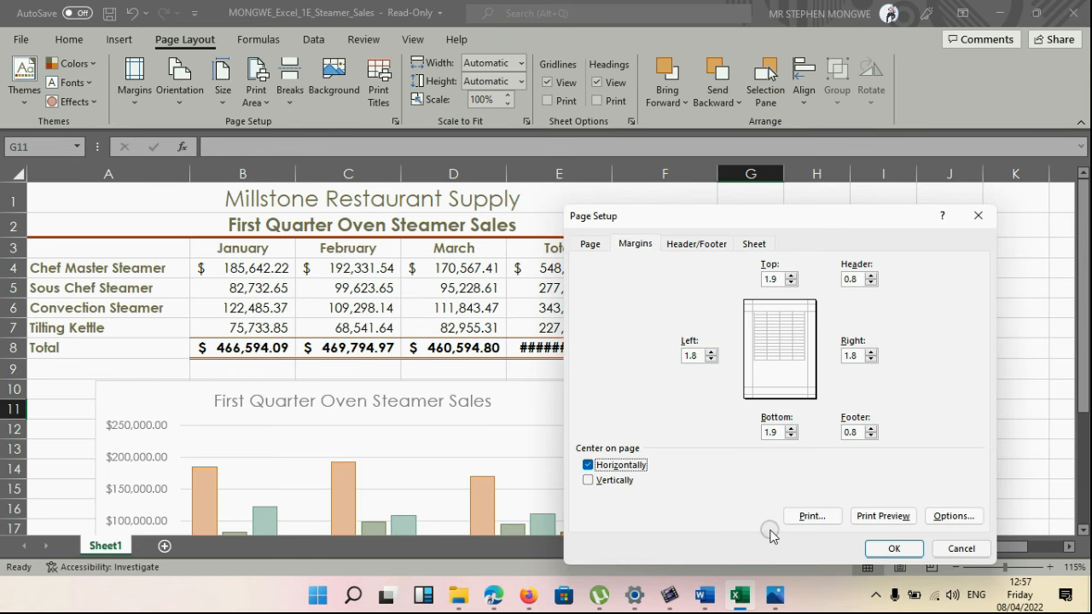
pyautogui.click(891, 550)
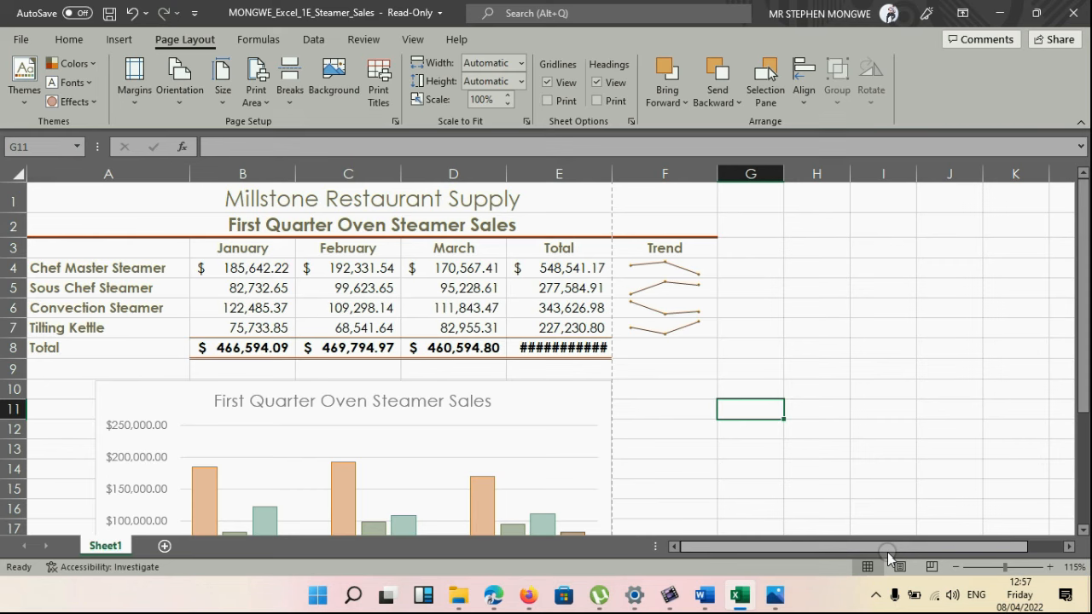